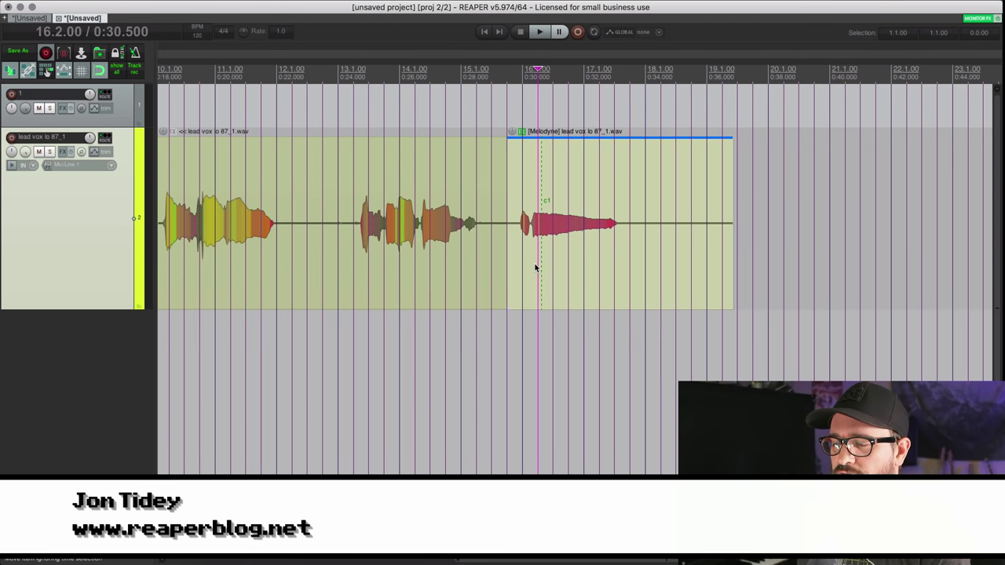
Step: Play back the Melodyne lead vox item from its start at 15.4.00
left_click(526, 280)
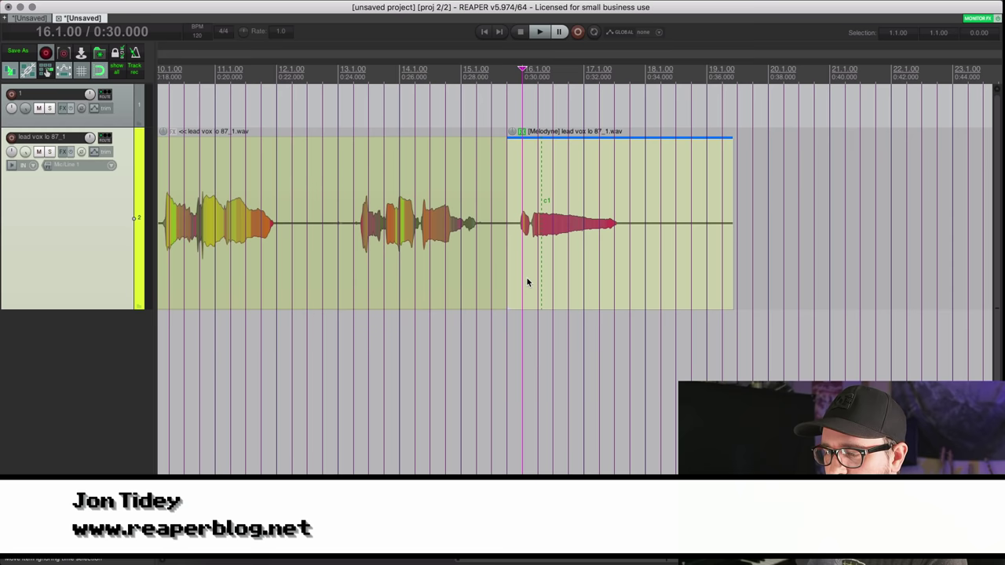
left_click(561, 280)
scroll(561, 285, "up", 3)
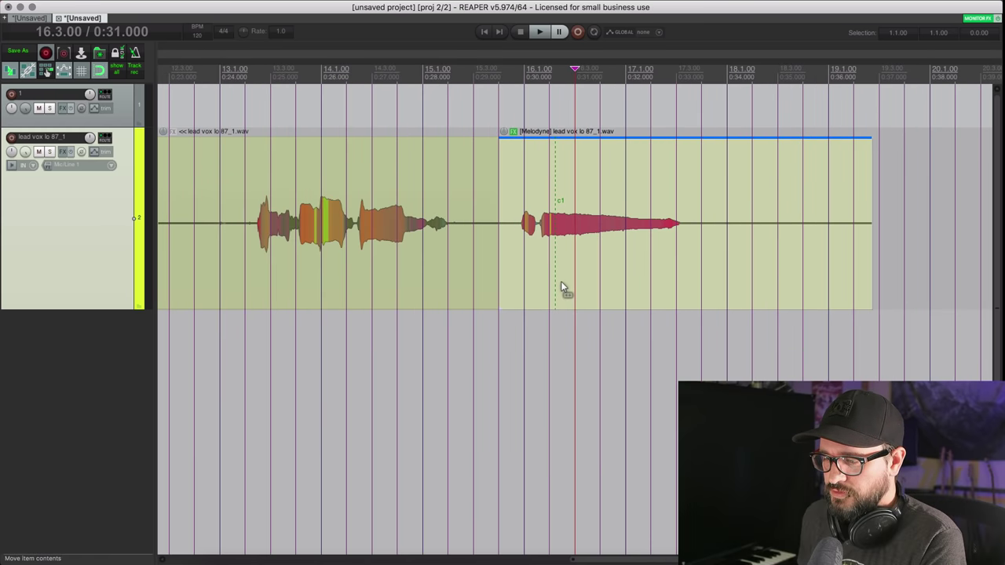
left_click(251, 106)
left_click(500, 106)
key("space")
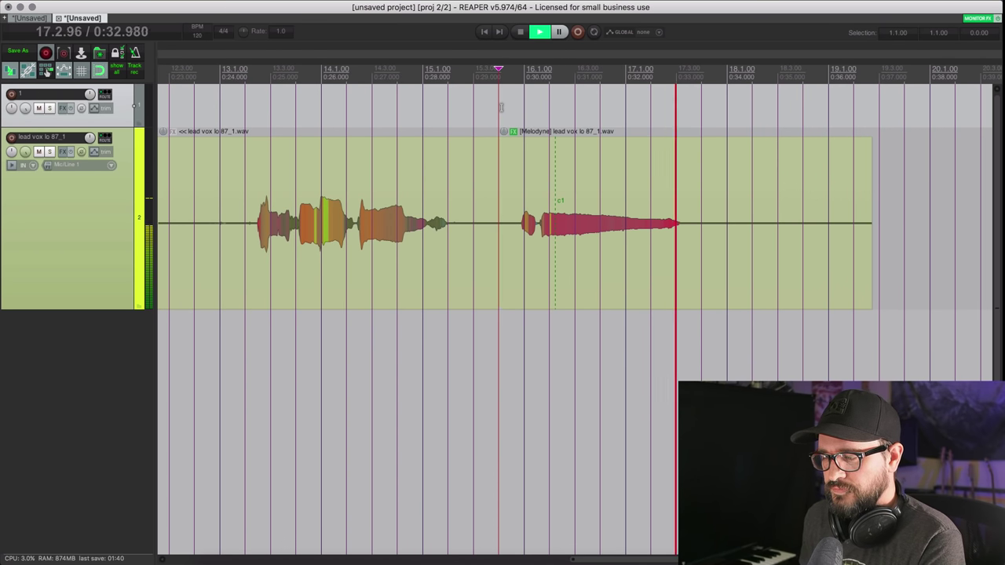
key("space")
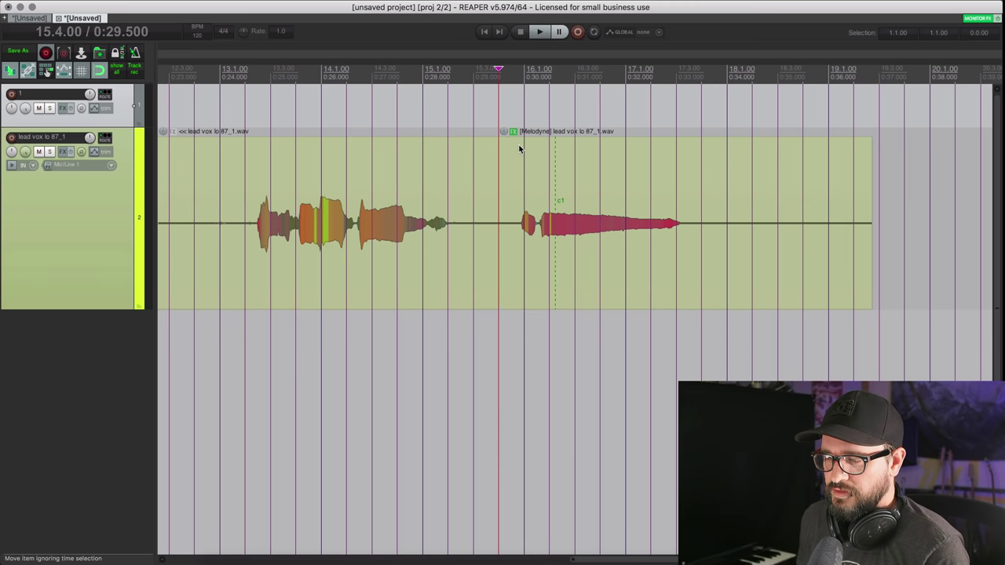
Step: Open the Melodyne editor for the lead vox item, with the edit cursor at 16.3.00 and the plug-in window below the item's title
left_click(512, 131)
left_click_drag(533, 179, 528, 295)
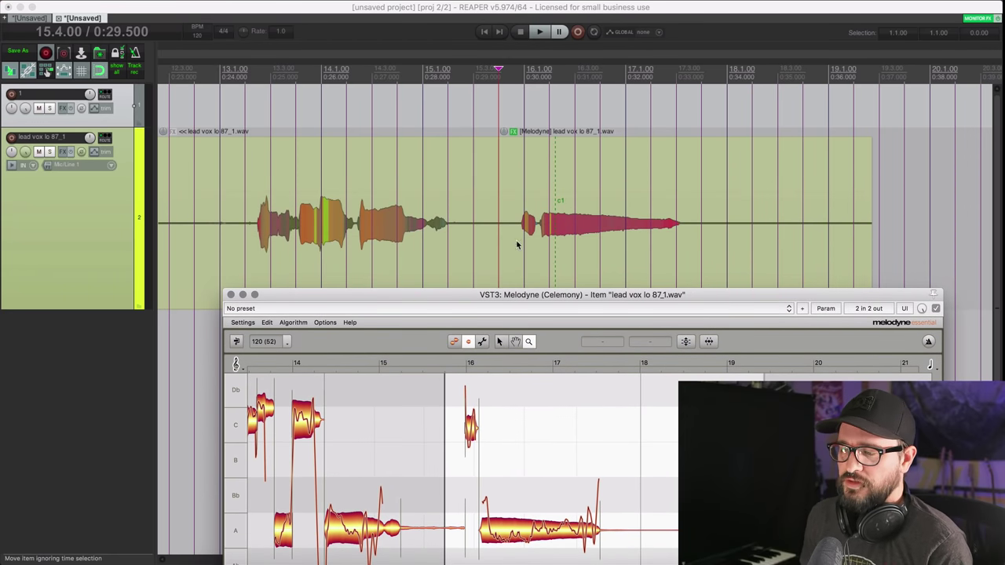
left_click(681, 213)
left_click(382, 201)
left_click(575, 198)
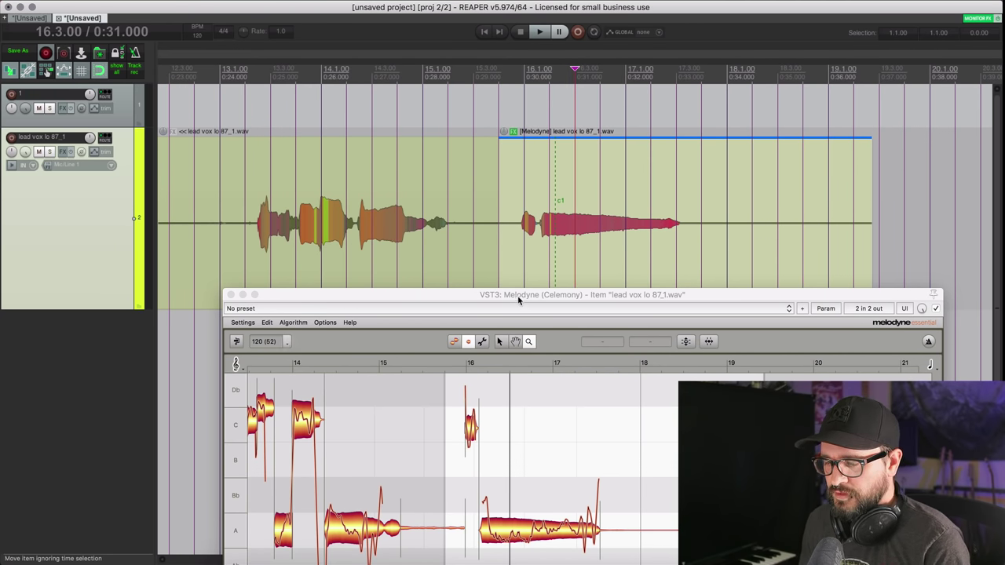
left_click_drag(516, 293, 507, 96)
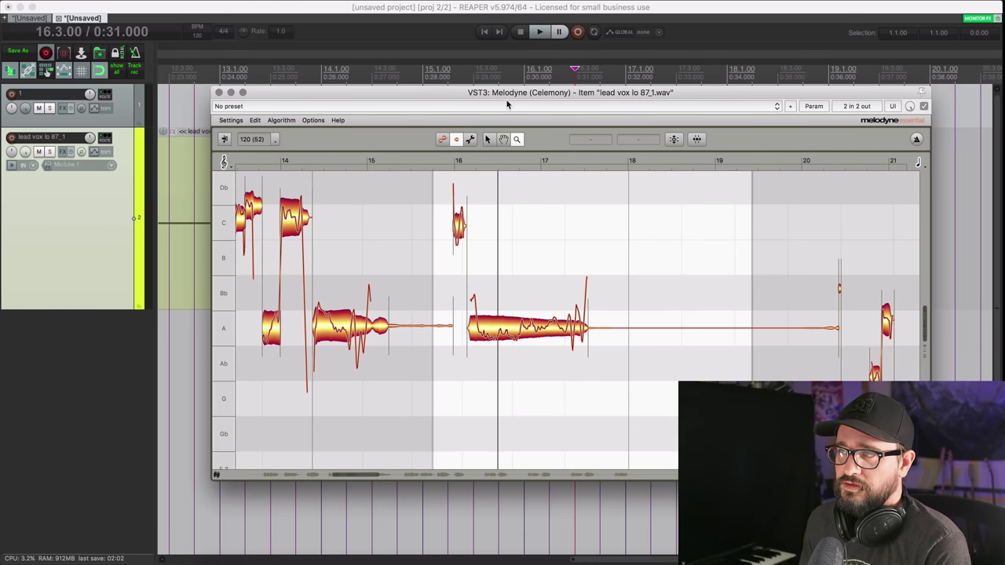
left_click_drag(507, 106, 469, 176)
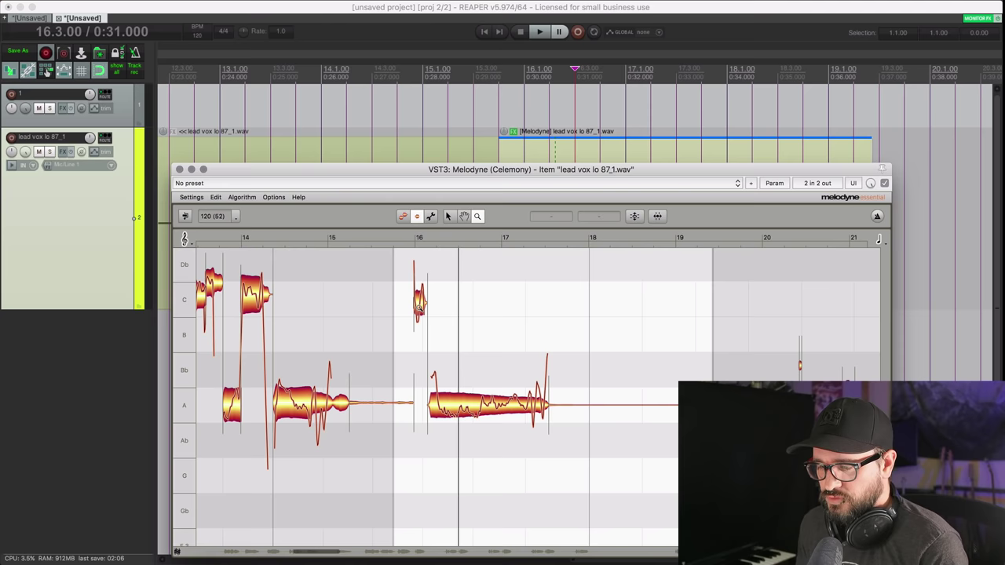
Step: Switch to Melodyne's main selection tool, audition the long A note after bar 16, and deselect it
right_click(480, 273)
left_click(446, 273)
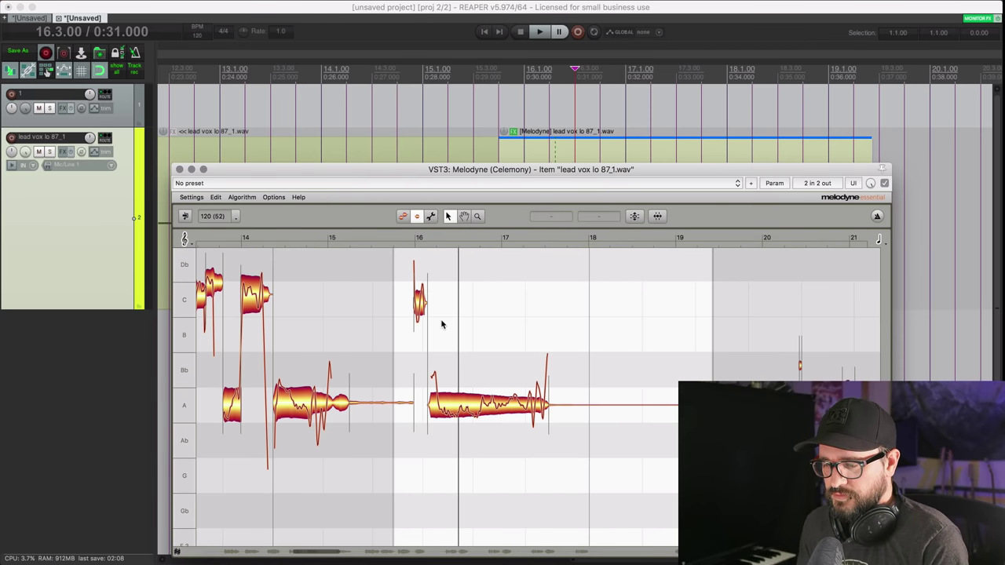
left_click(452, 405)
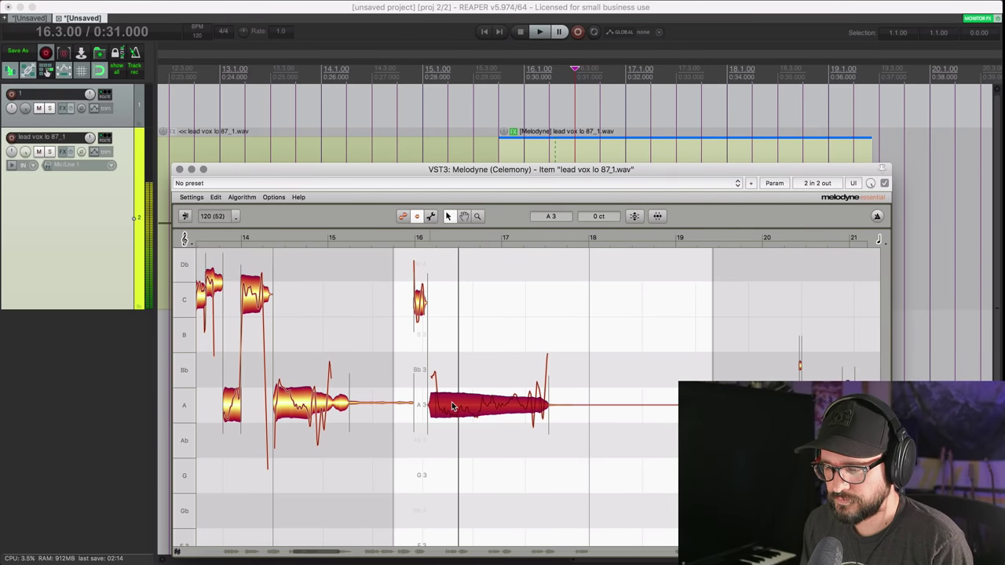
mouse_move(452, 405)
left_mouse_down()
mouse_move(453, 296)
mouse_move(457, 464)
mouse_move(458, 395)
left_mouse_up()
left_click(483, 327)
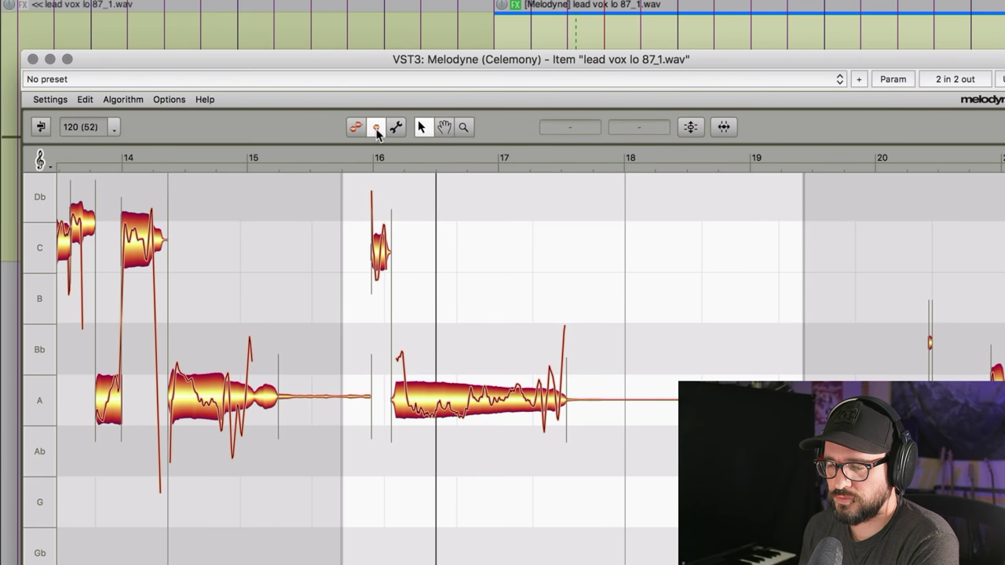
Step: Examine the Monitor When Editing Blobs setting in Melodyne's Note Editor options and leave it as is
left_click(170, 99)
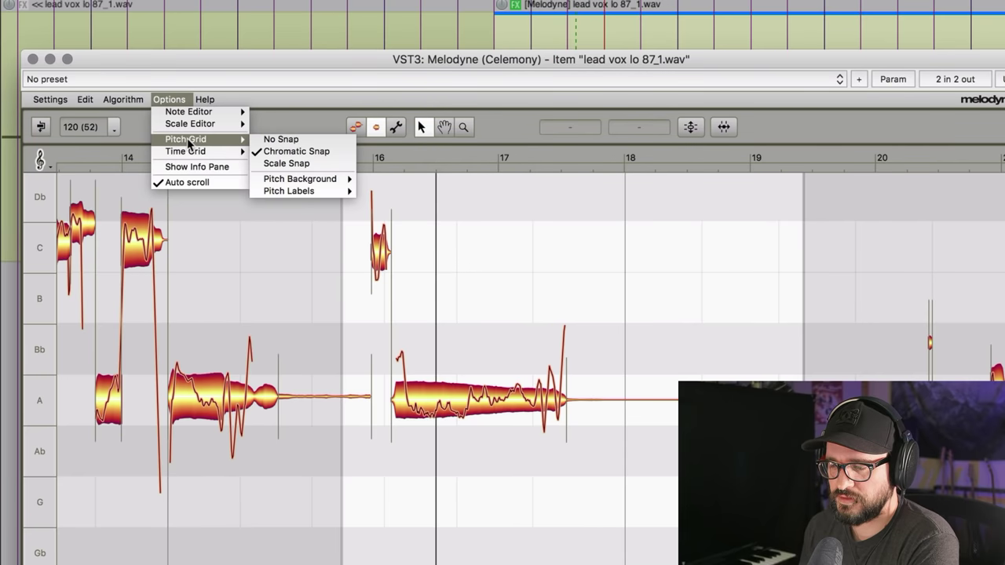
mouse_move(202, 116)
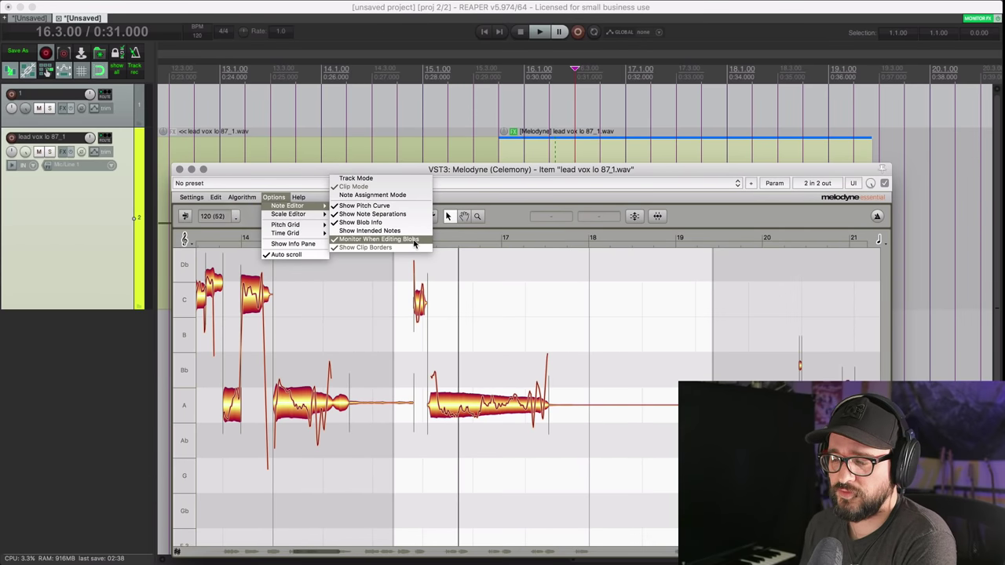
left_click(509, 219)
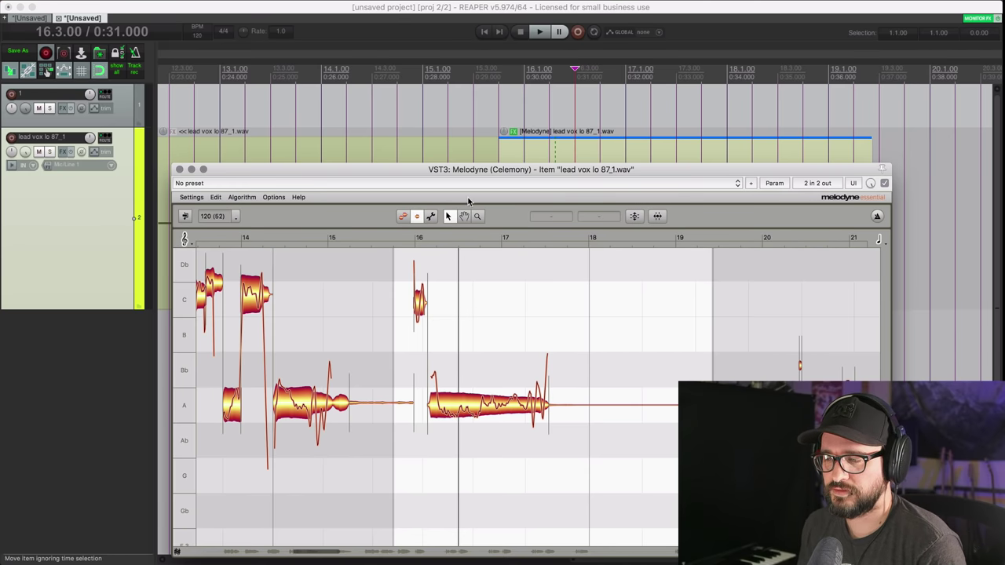
Step: Place the edit cursor at 16.1.00 on the lead vox item and return focus to the Melodyne window
left_click(525, 143)
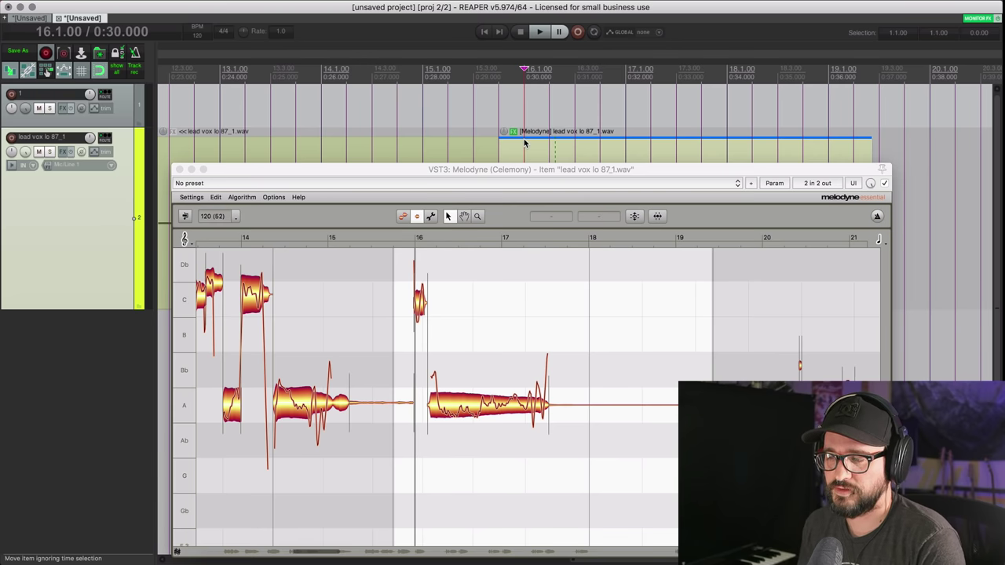
left_click(455, 170)
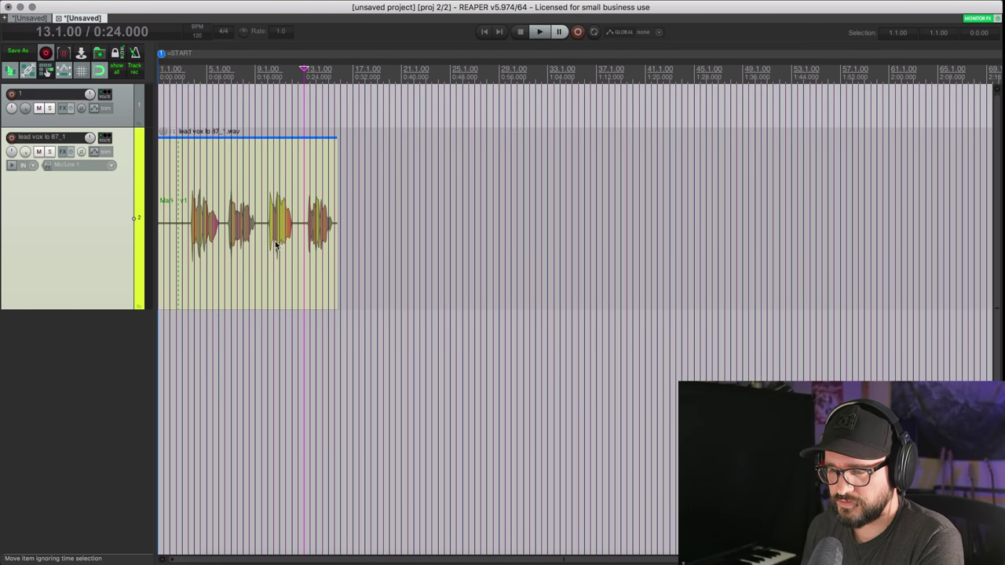
Step: Move the lead vox item to start at about 0:40 and filter the action list for "media source"
left_click_drag(266, 250, 508, 251)
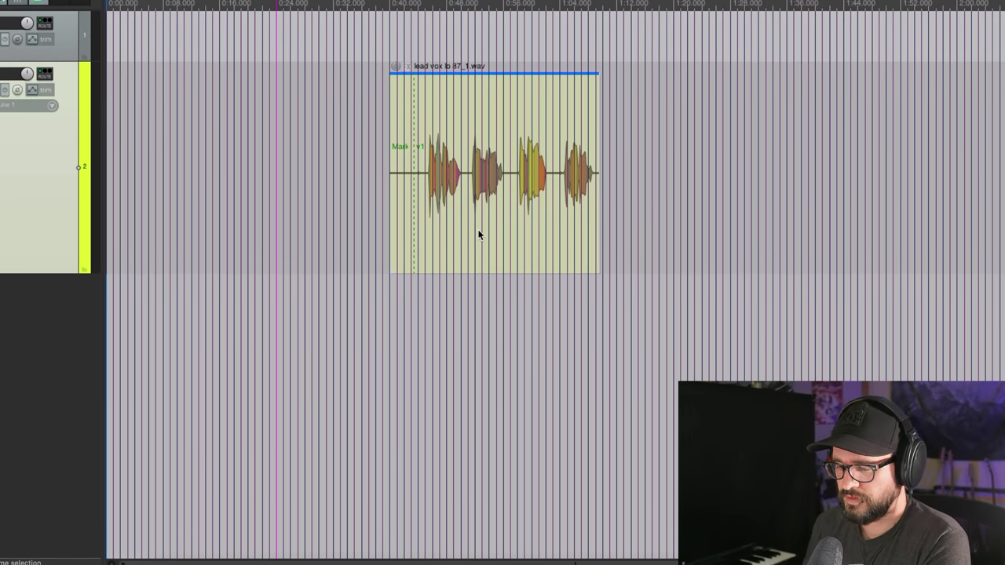
key("shift+slash")
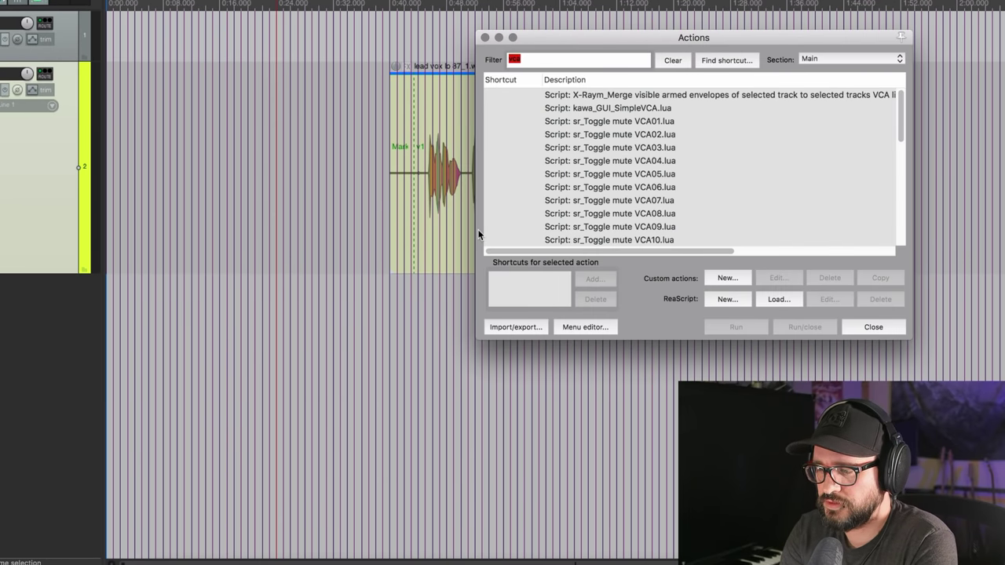
type("media sou")
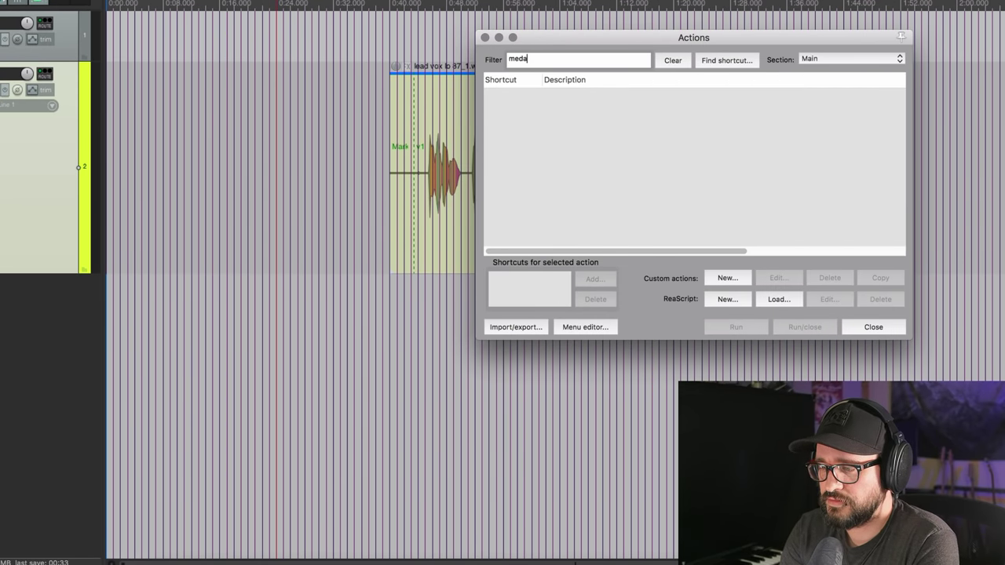
type("rce")
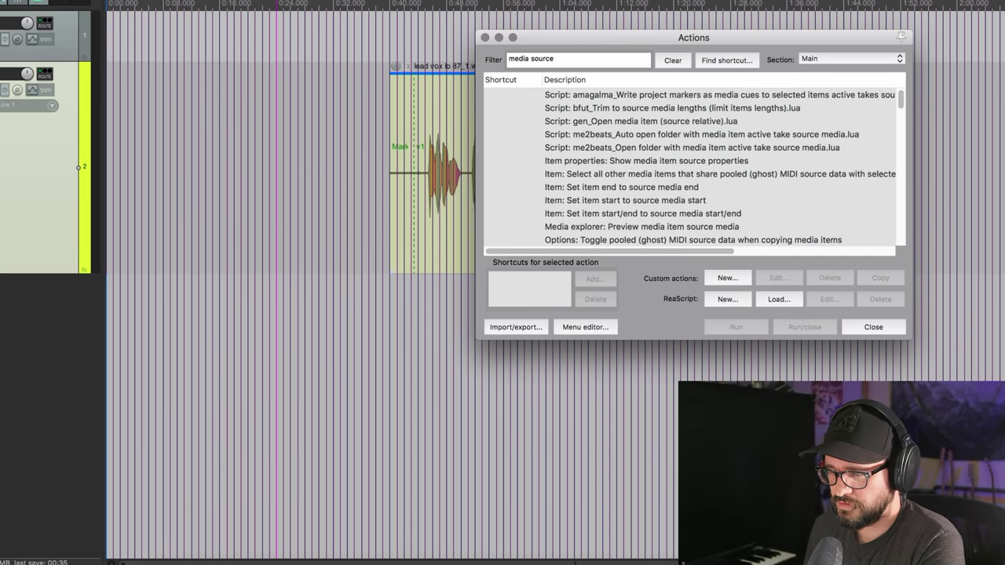
Step: Run the action "Item: Set item end to source media end" on the lead vox item
left_click(638, 187)
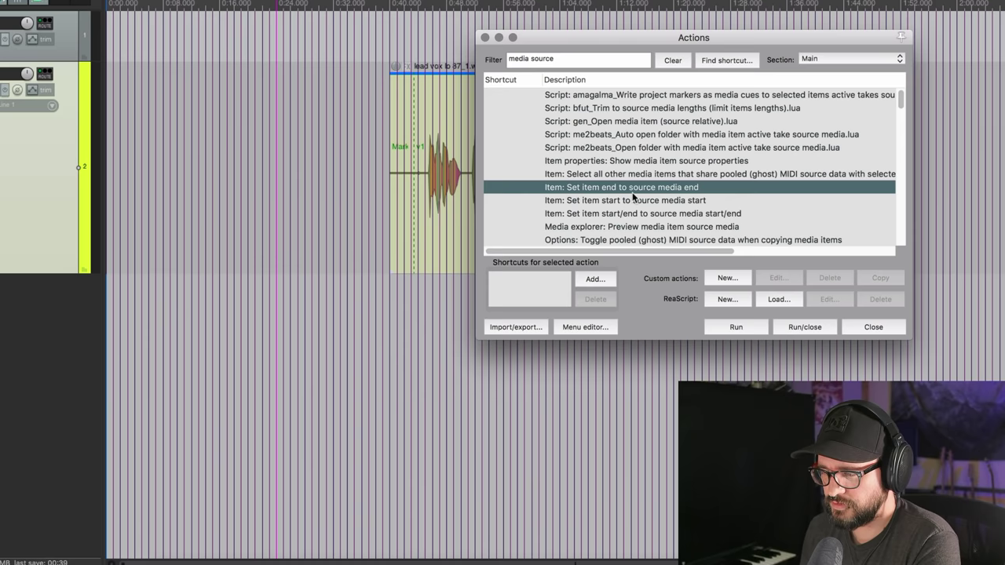
left_click_drag(668, 37, 284, 129)
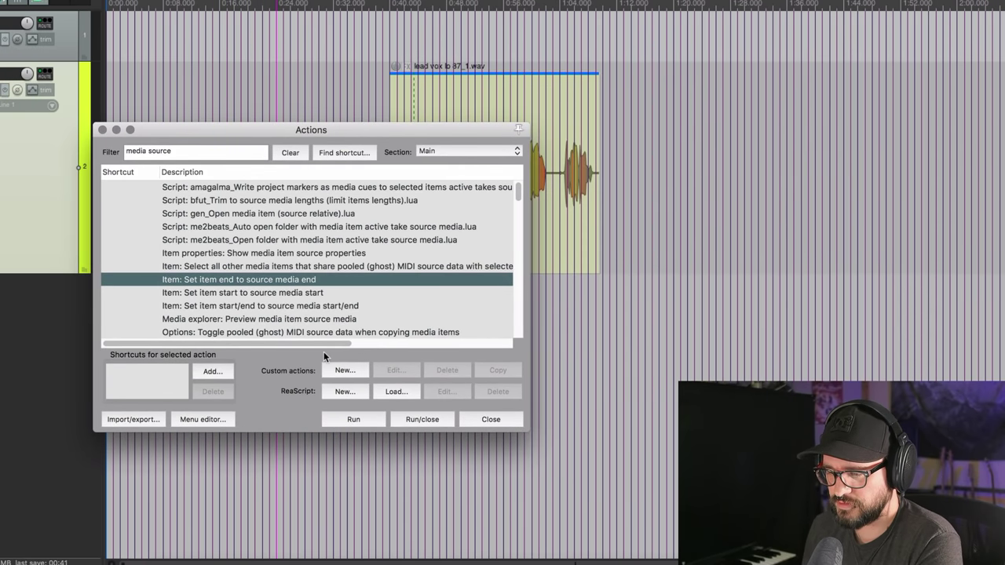
left_click(360, 425)
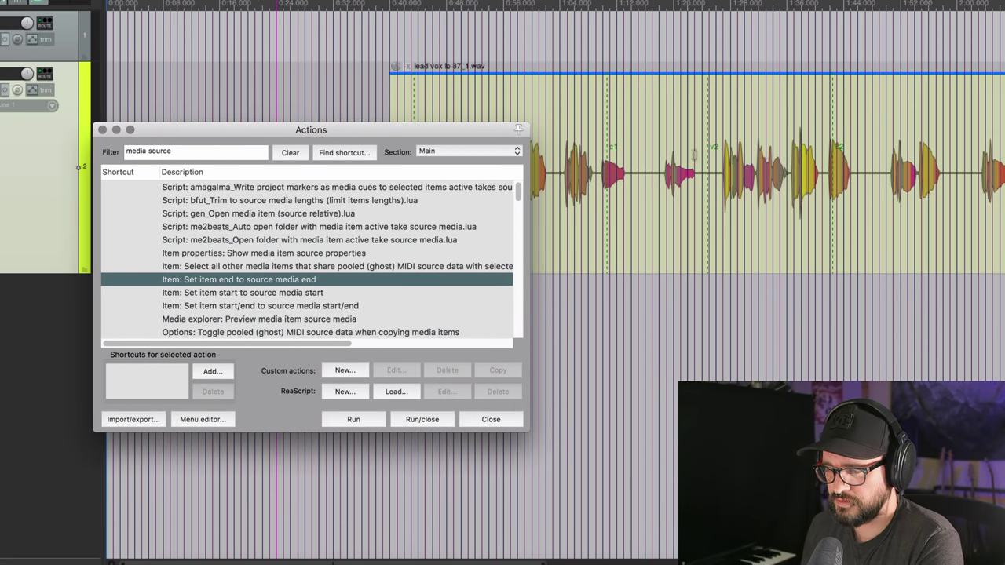
scroll(695, 156, "down", 5)
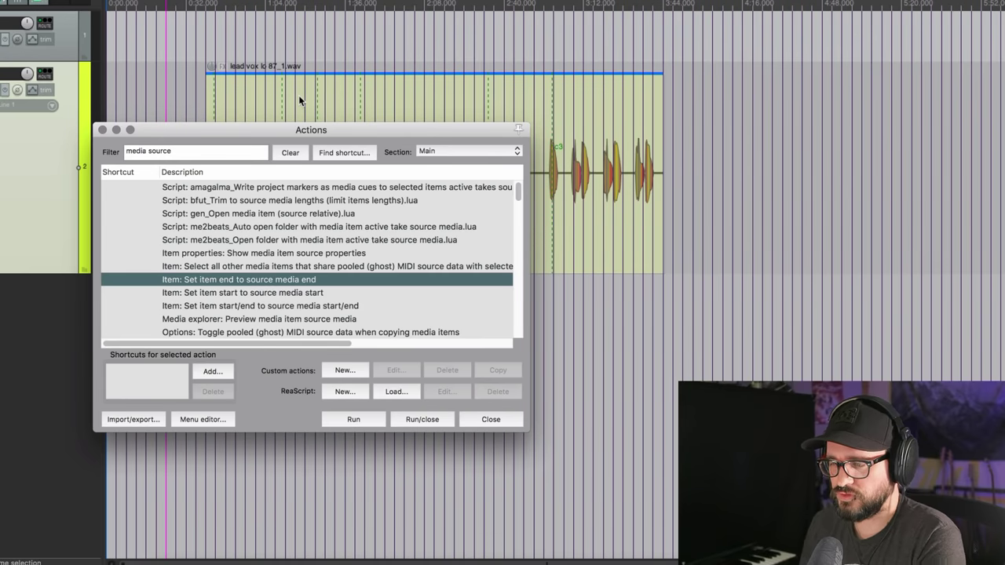
Step: Trim the lead vox item to a time selection from 47.1.00 to 83.1.00, with "Set item start to source media start" chosen in the action list
left_click_drag(319, 131, 693, 141)
left_click(624, 304)
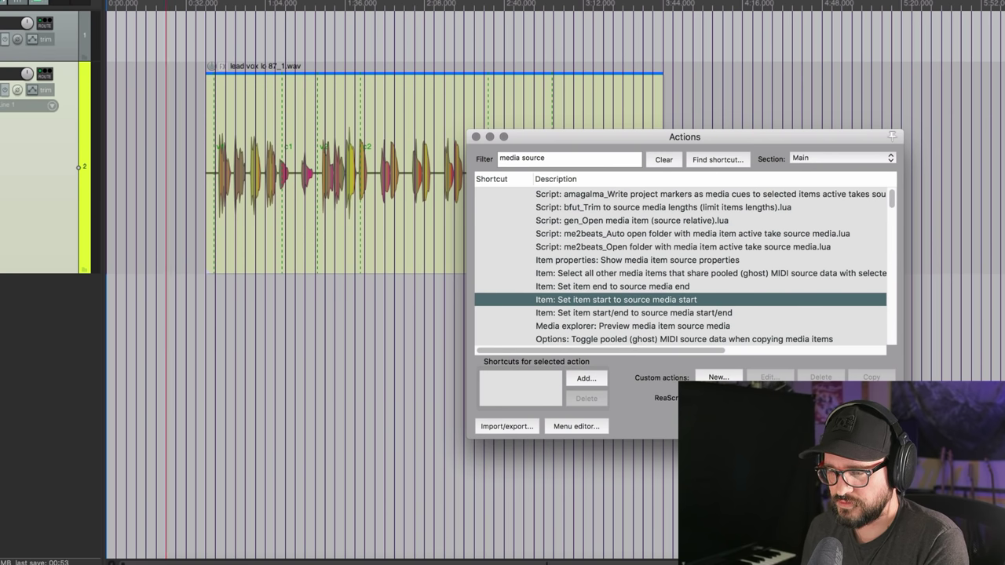
left_click(275, 199)
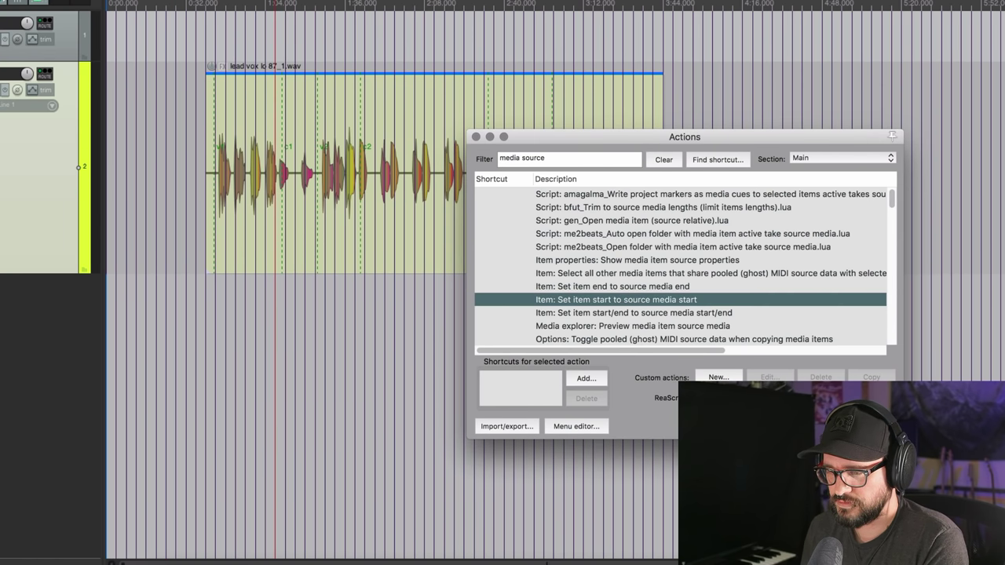
left_click_drag(533, 135, 494, 261)
left_click_drag(334, 185, 514, 204)
key("ctrl+shift+t")
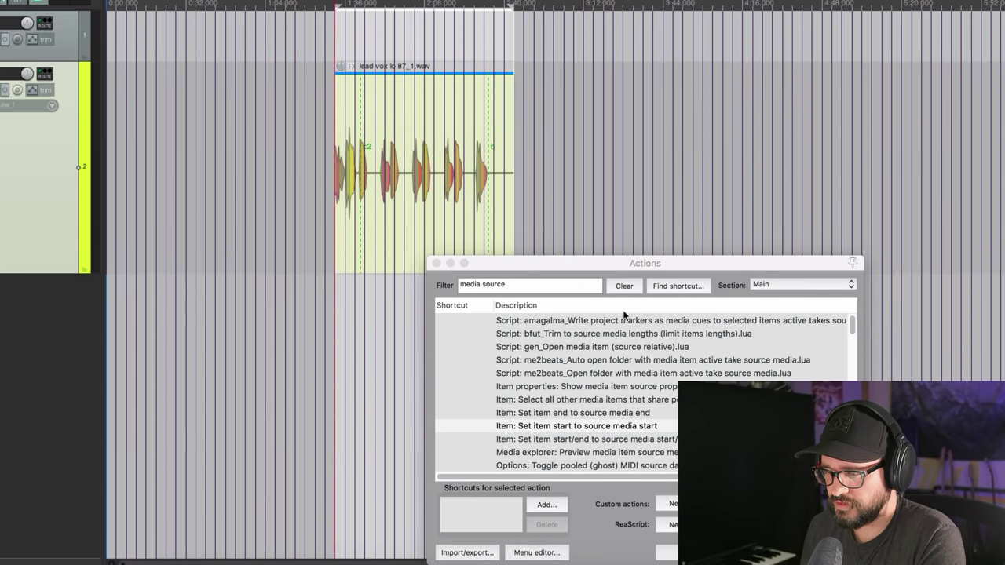
Step: Run "Item: Set item start to source media start" and "Item: Set item start/end to source media start/end" on the trimmed lead vox item
left_click_drag(583, 270, 637, 88)
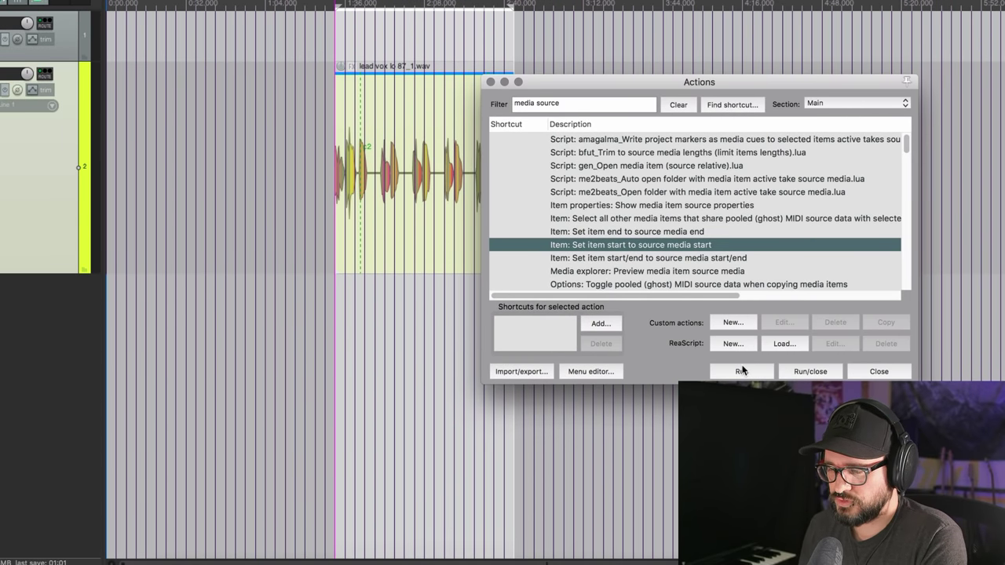
left_click(742, 372)
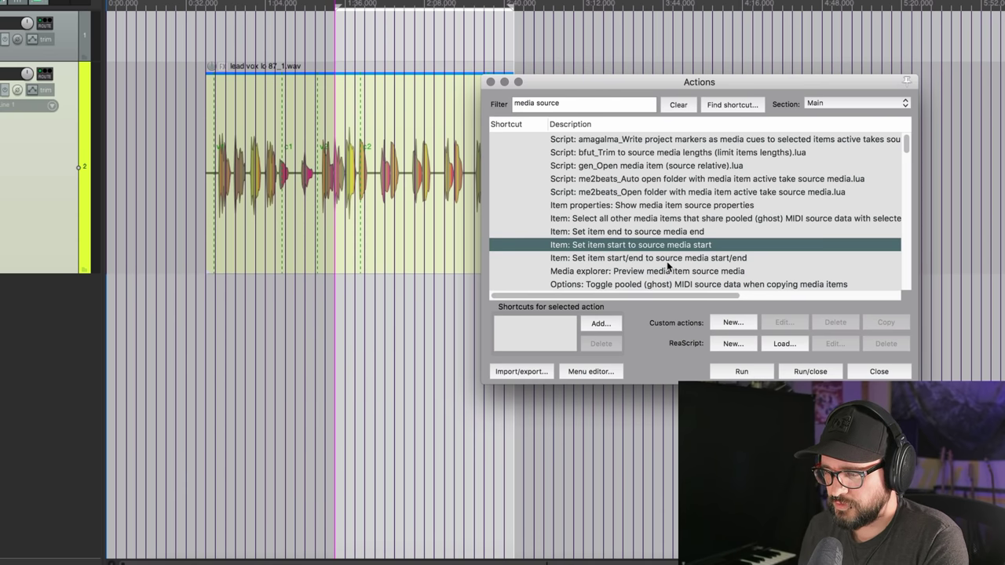
key("Down")
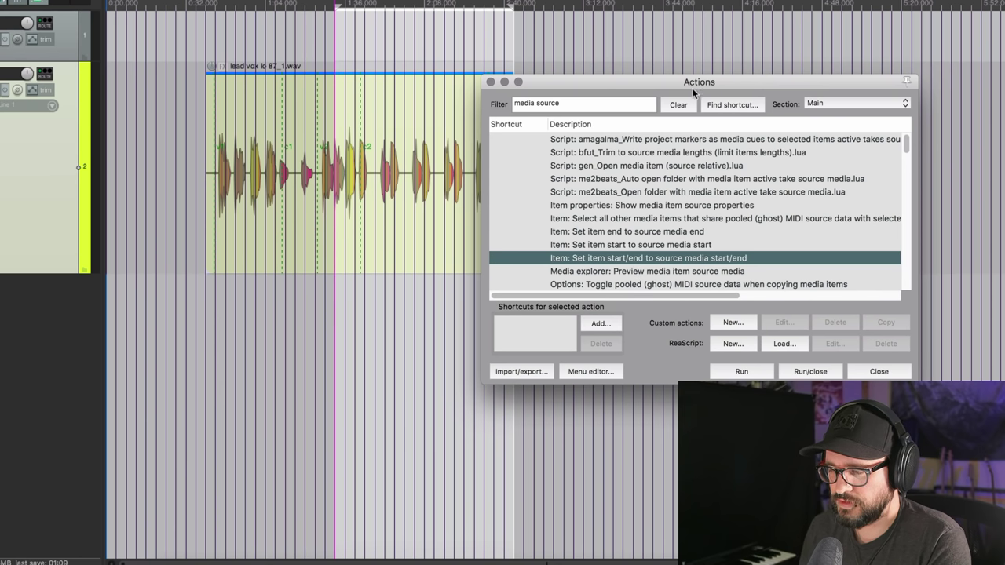
left_click_drag(691, 88, 381, 219)
left_click(449, 505)
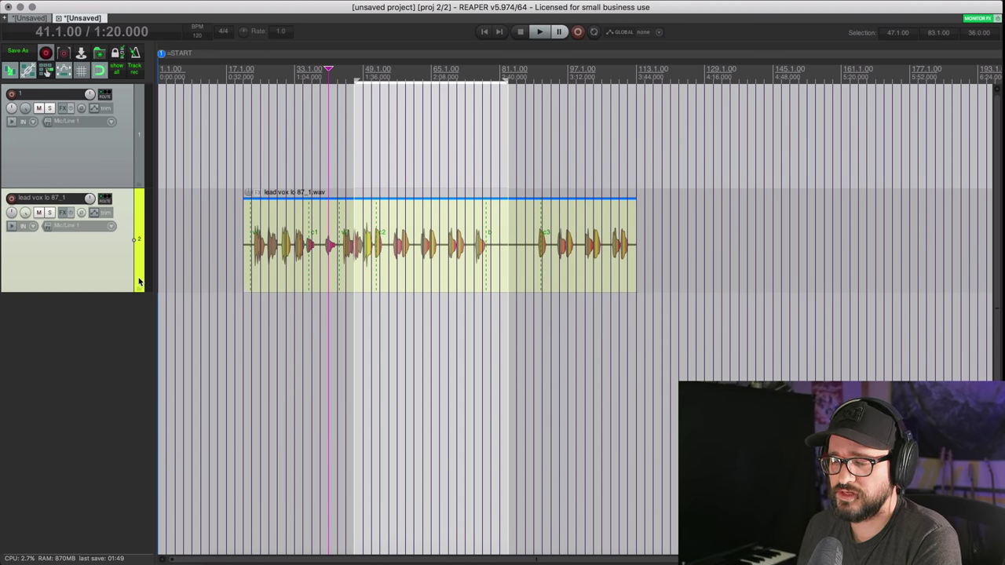
Step: Show the lead vox track's volume envelope and create an automation item on it across the time selection
key("v")
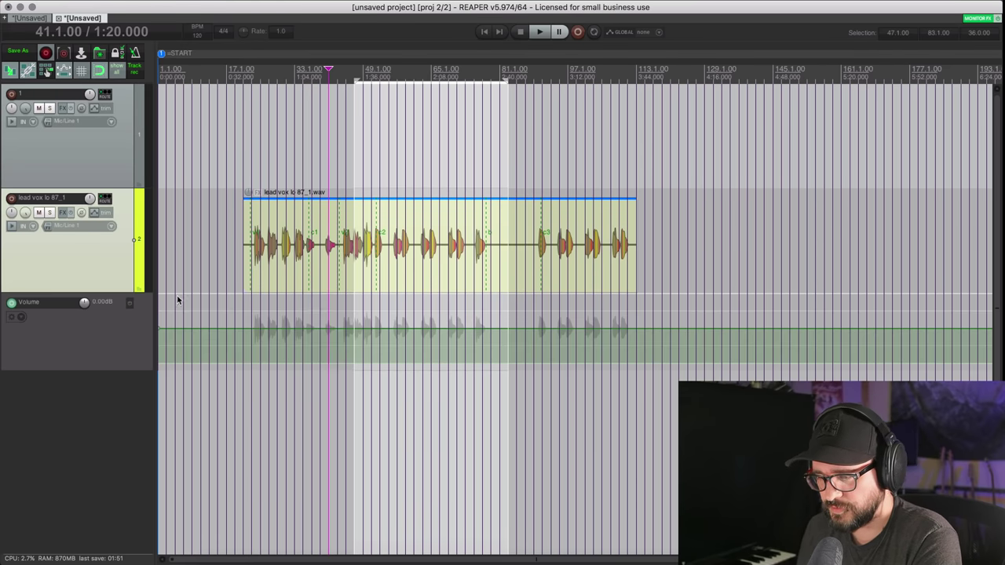
scroll(378, 342, "up", 2)
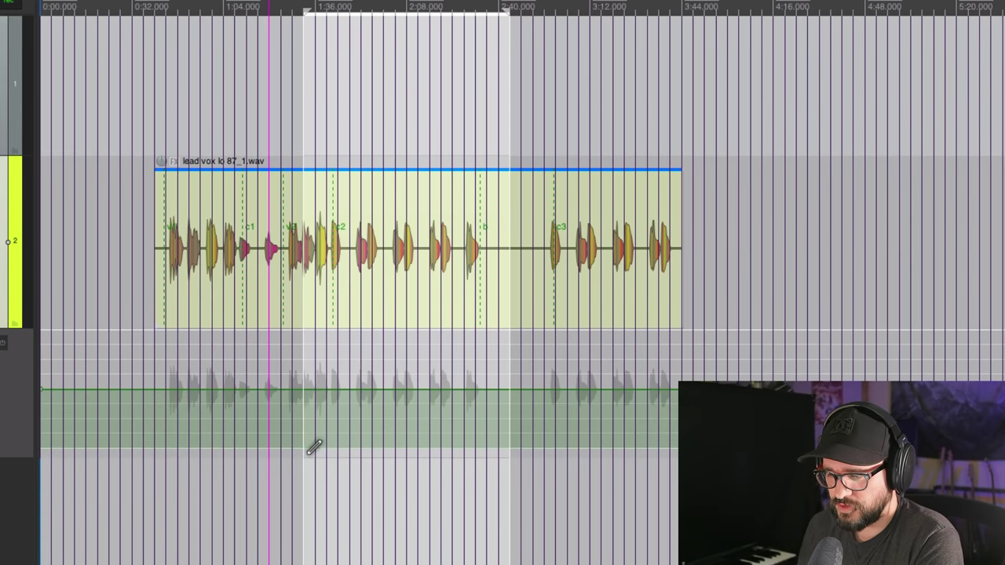
left_click_drag(305, 457, 512, 468)
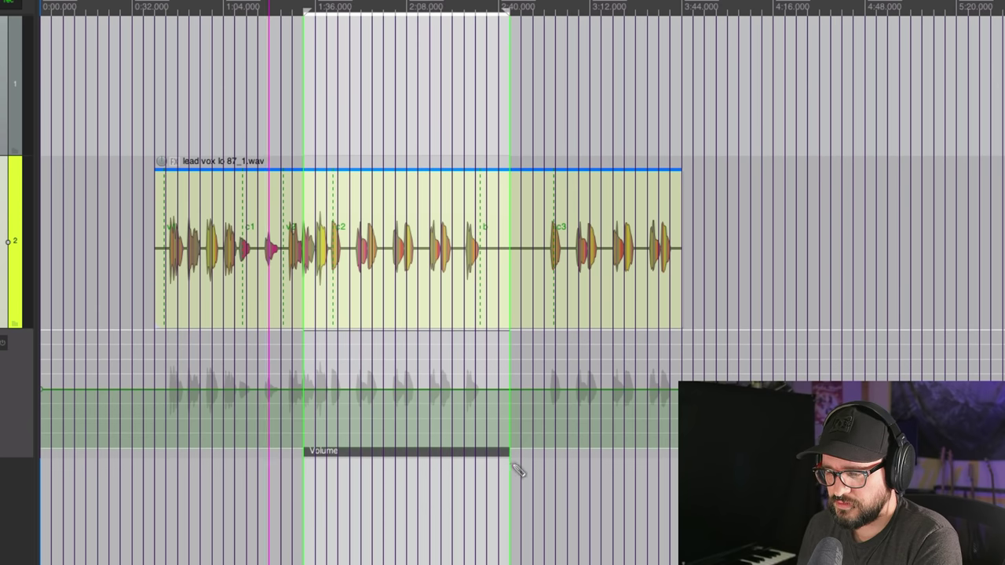
Step: Inspect the transition time in the volume automation item's properties, then close them
double_click(372, 459)
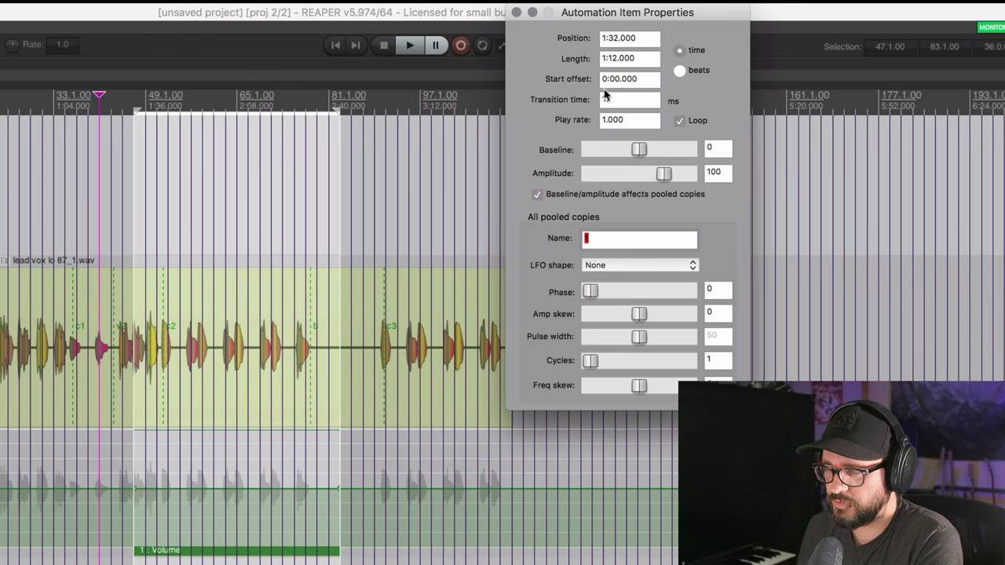
double_click(626, 101)
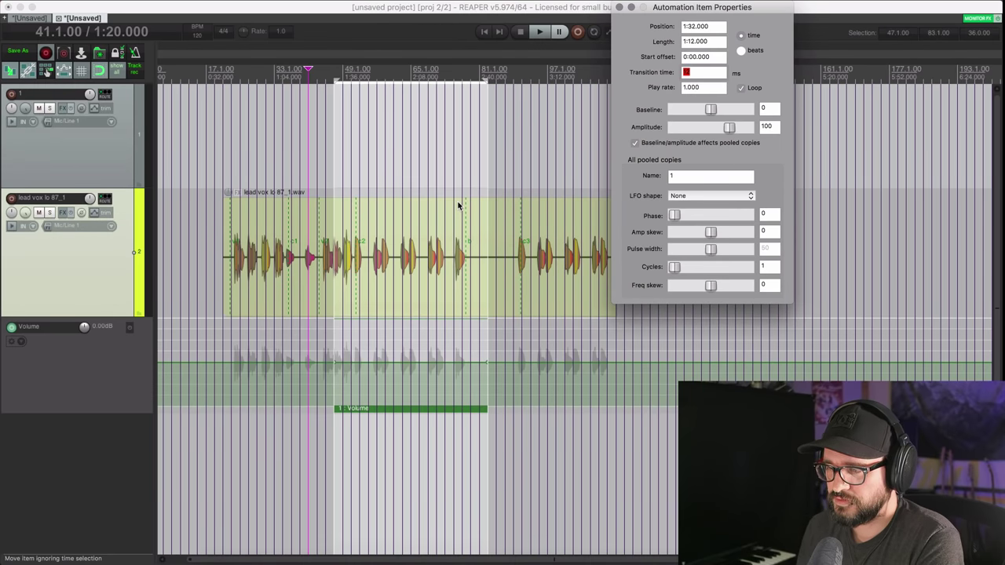
left_click(453, 166)
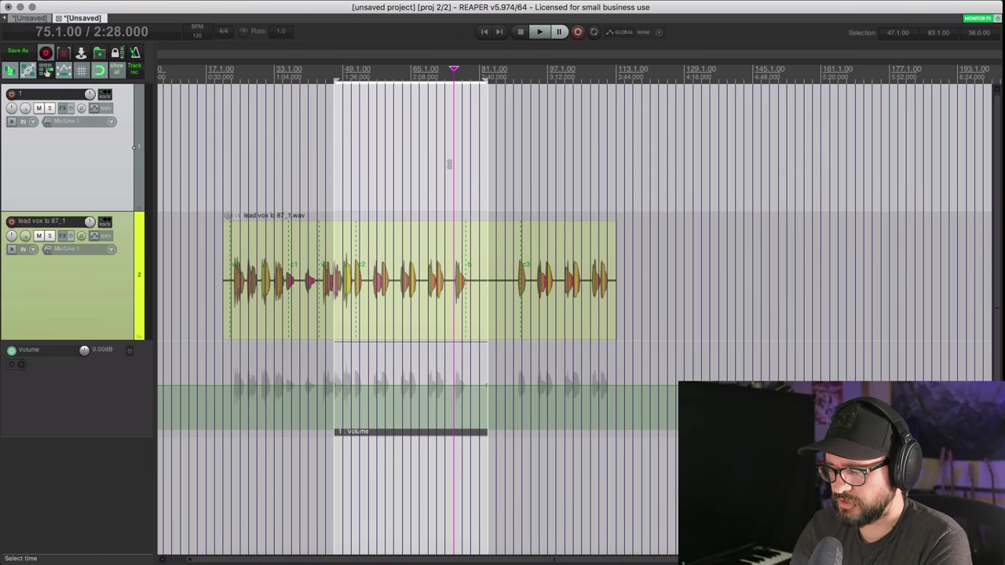
Step: Search the preferences for "transition" and check the default edge transition time for new automation items
key("super+comma")
left_click_drag(117, 208, 215, 142)
scroll(178, 351, "down", 10)
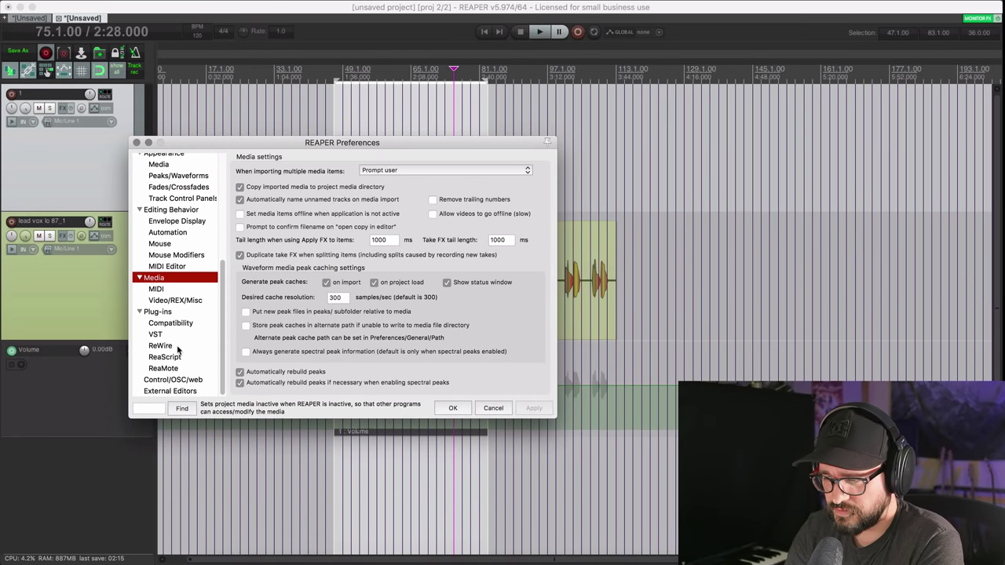
left_click(175, 300)
left_click(137, 407)
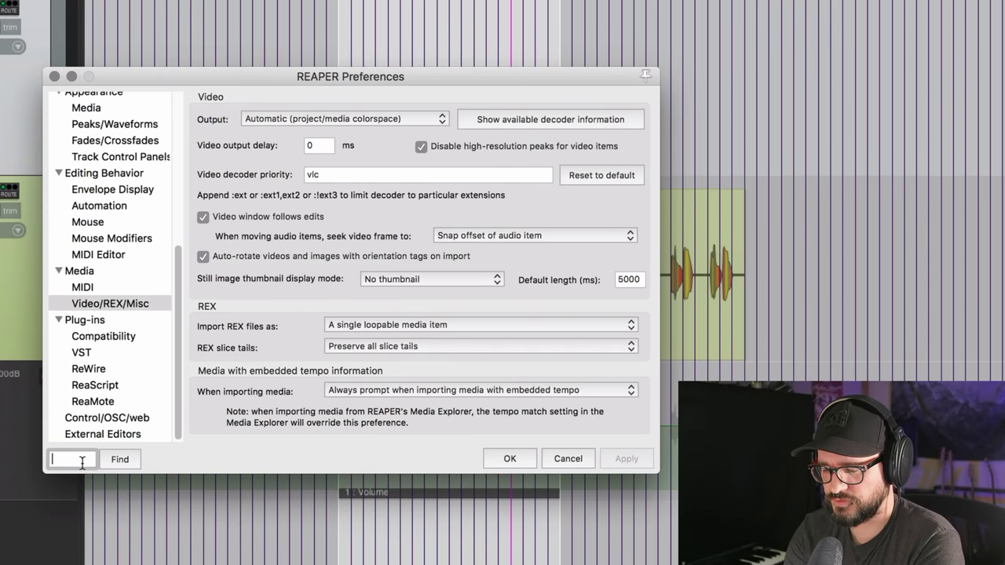
type("transition")
key("Return")
key("Return")
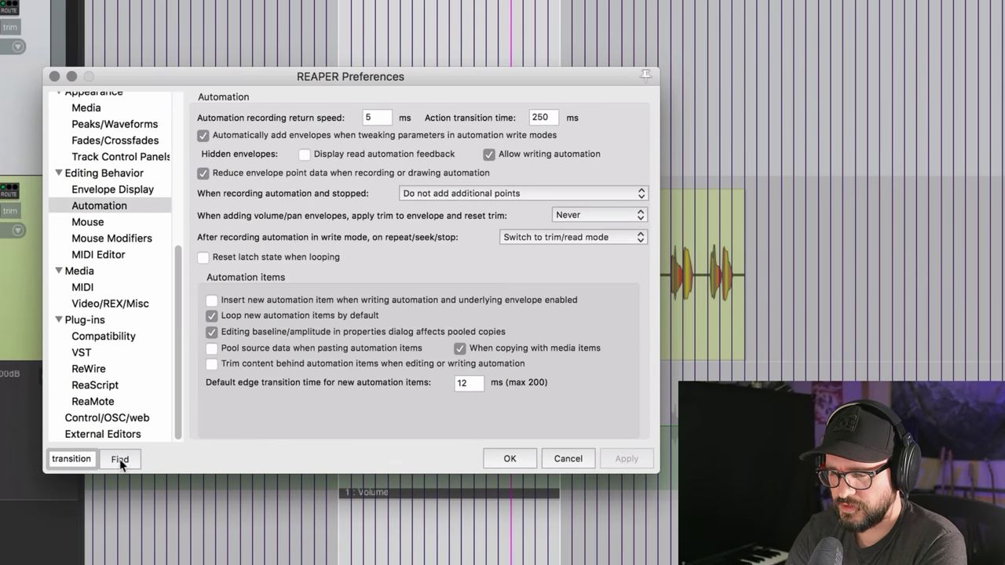
double_click(474, 383)
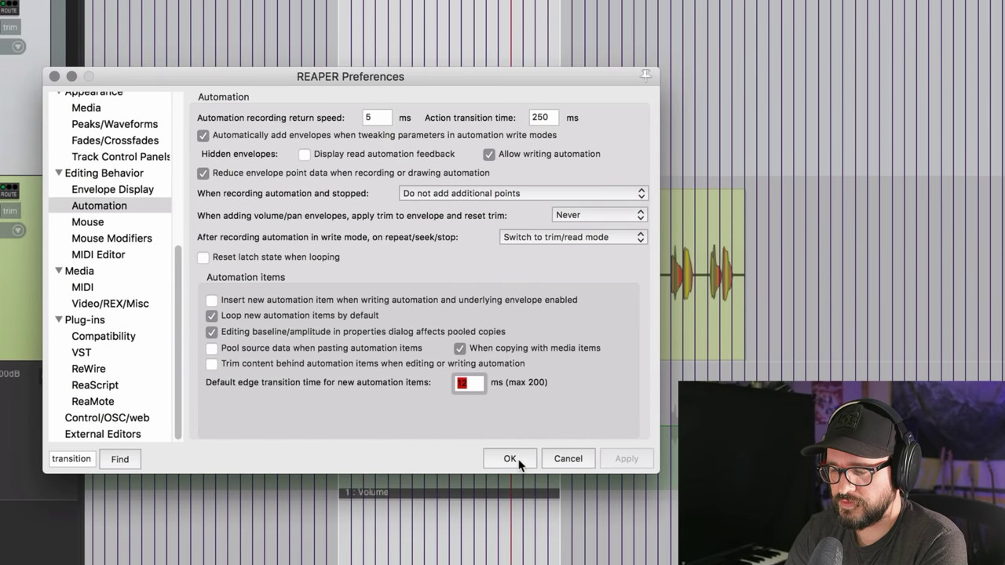
left_click(518, 463)
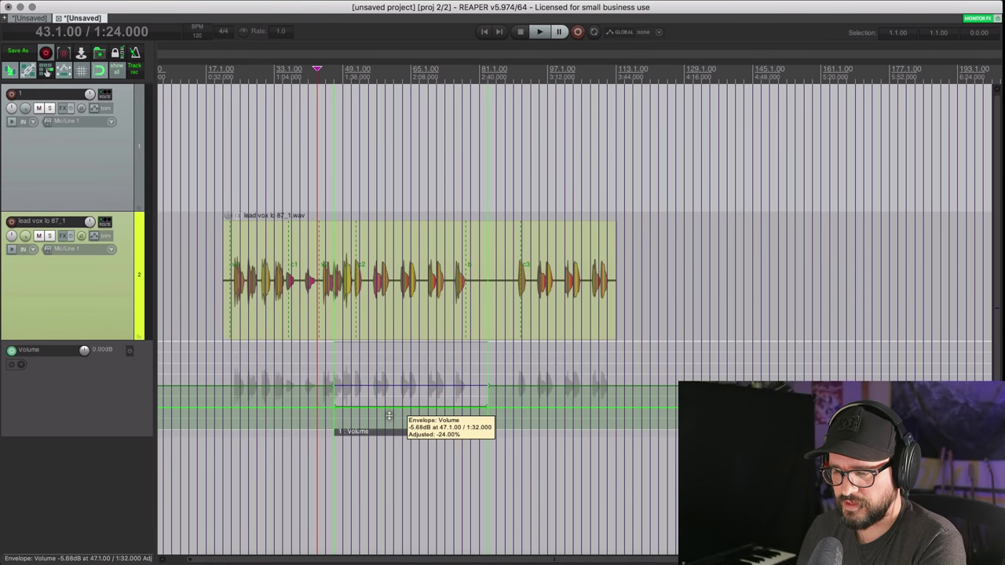
Step: Set the volume automation item's transition time to 120 ms in its properties
left_click(333, 442)
scroll(581, 432, "up", 8)
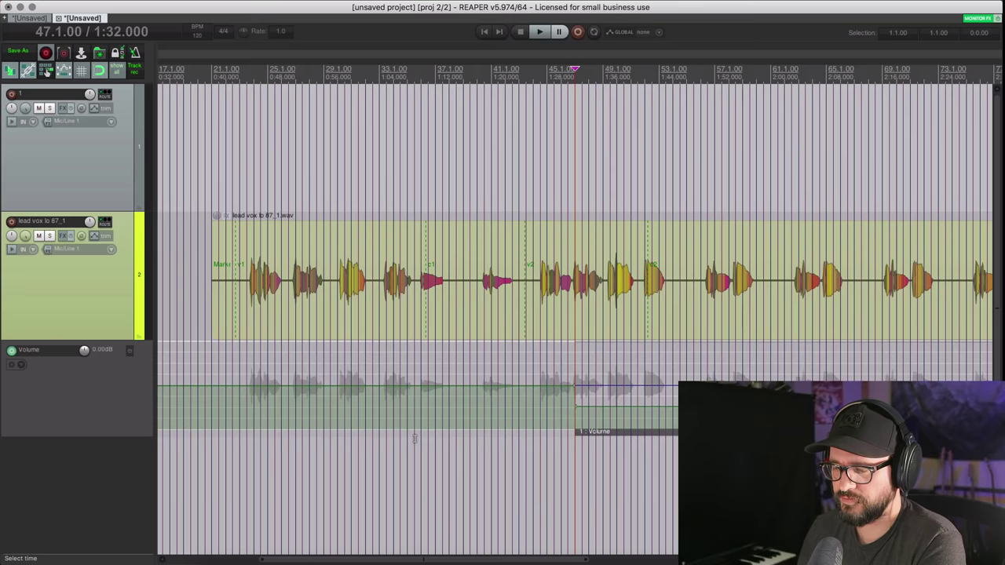
scroll(587, 438, "up", 10)
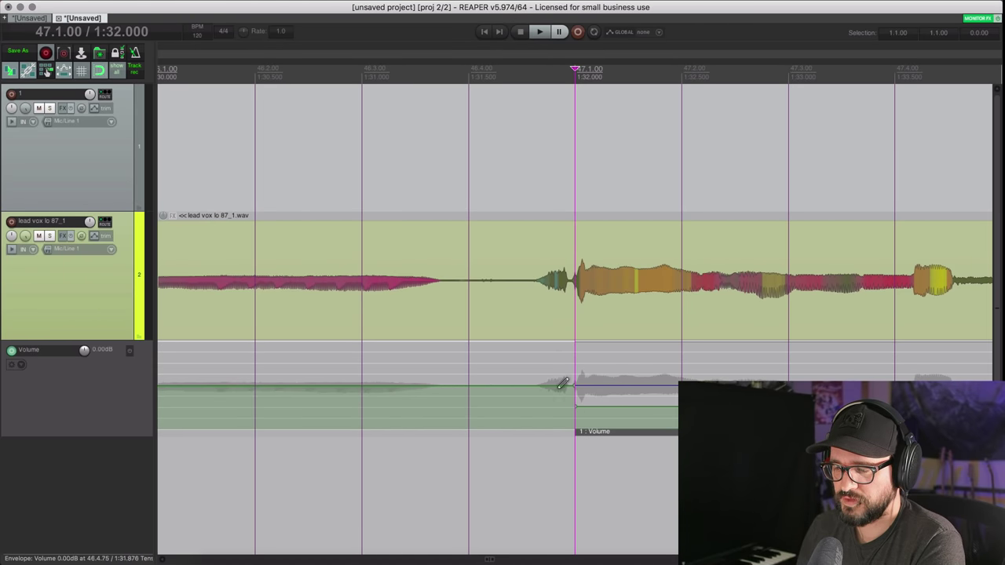
double_click(611, 432)
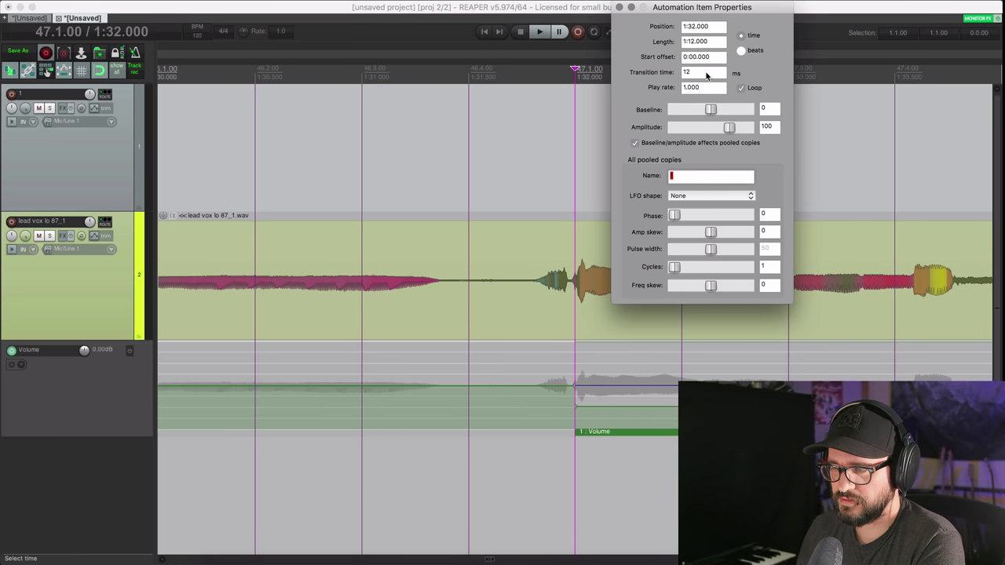
type("20")
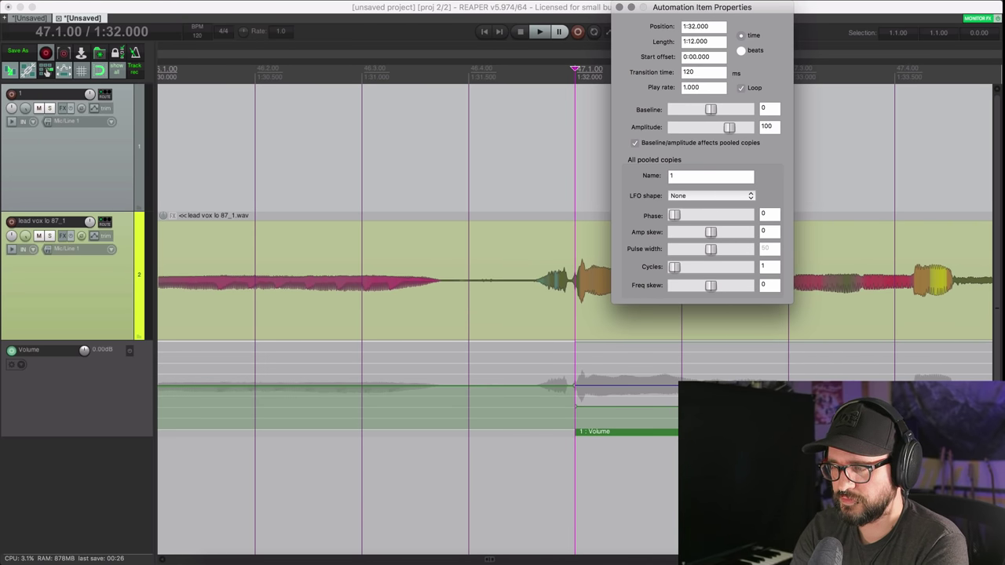
left_click(621, 7)
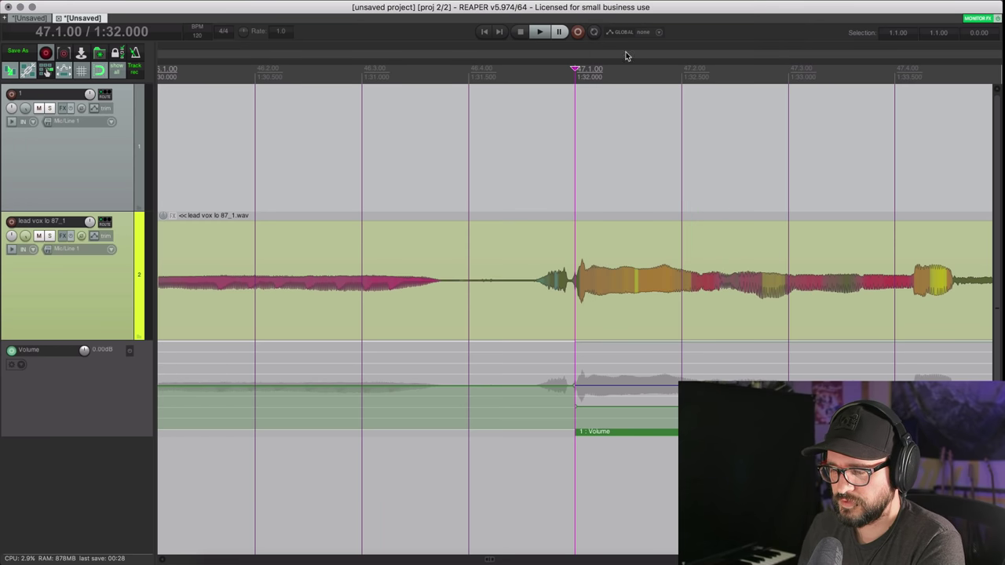
Step: Play the lead vocal from 44.4.00 across the start of the automation item to hear the volume transition
scroll(548, 428, "down", 4)
scroll(548, 428, "down", 3)
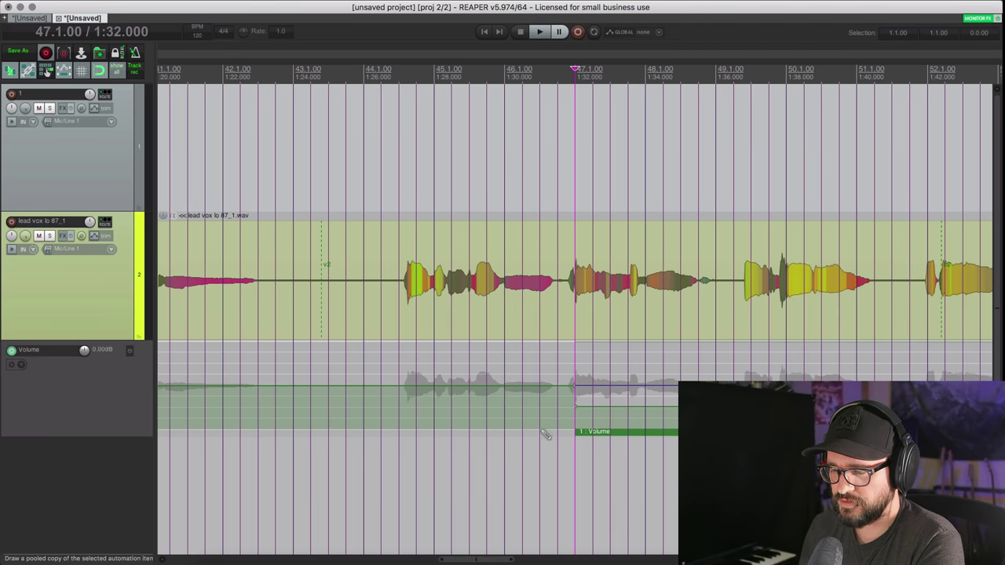
left_click(418, 76)
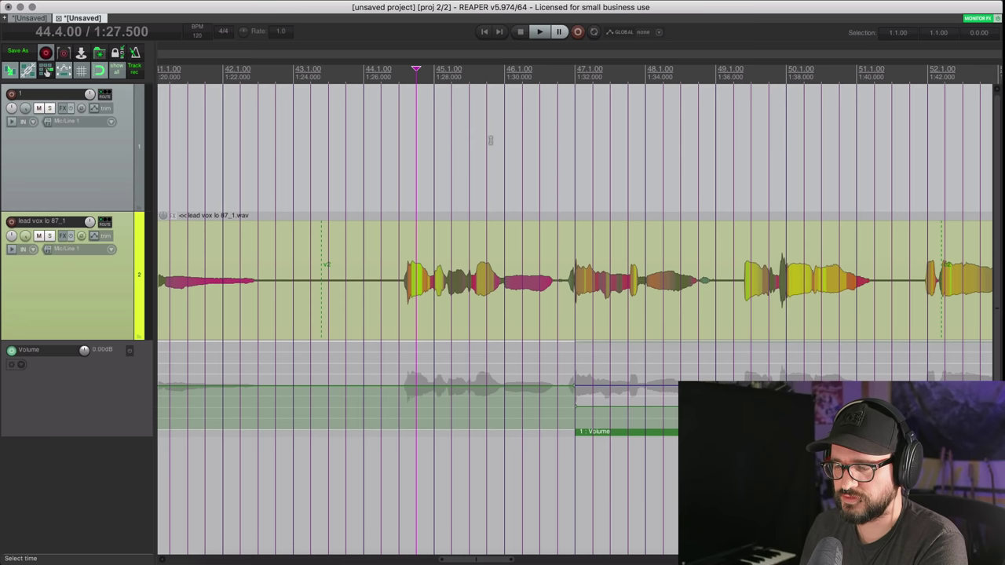
key("space")
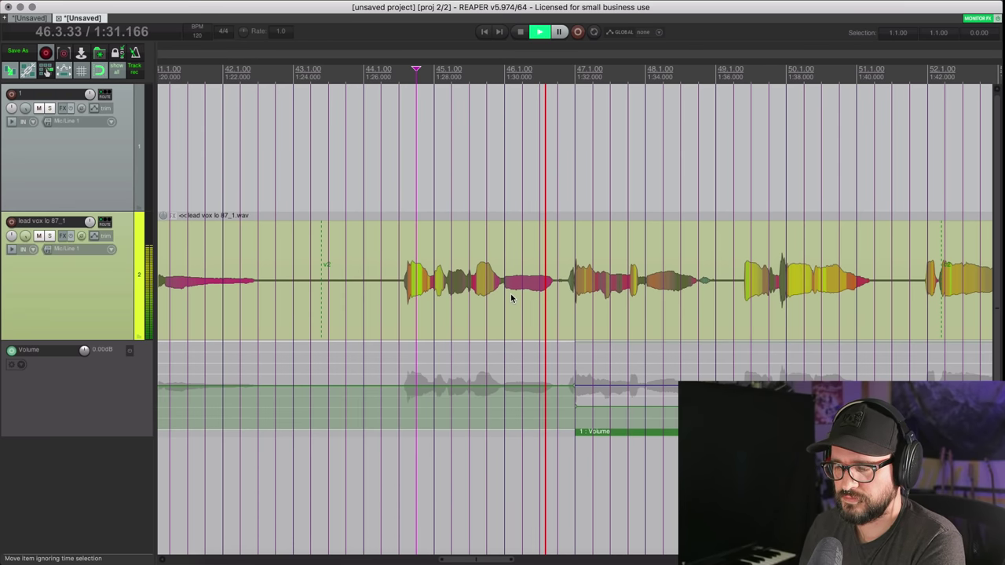
key("space")
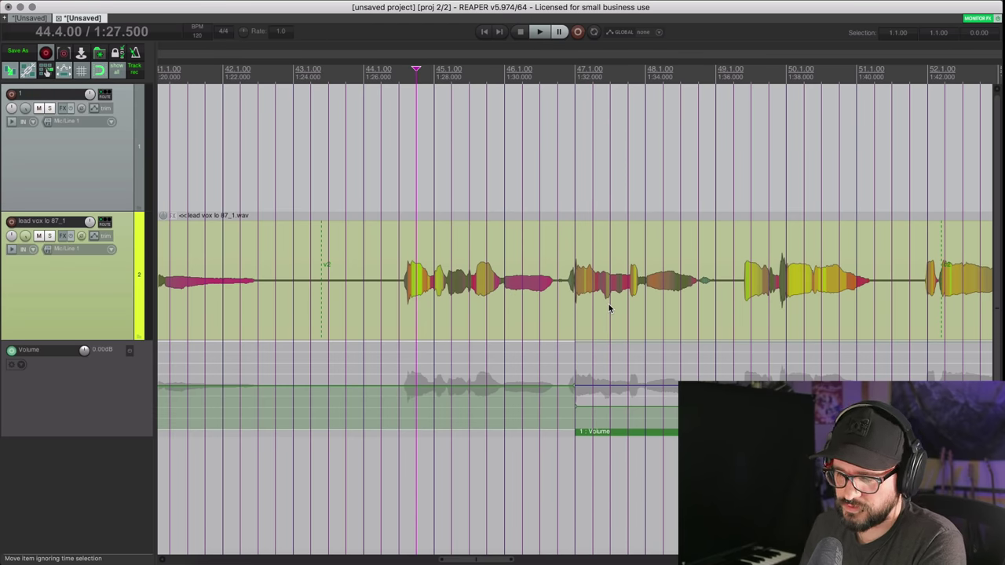
Step: Enter a transition time of 500 ms for the automation item and lower its volume to about -13.1 dB
mouse_move(599, 410)
double_click(616, 434)
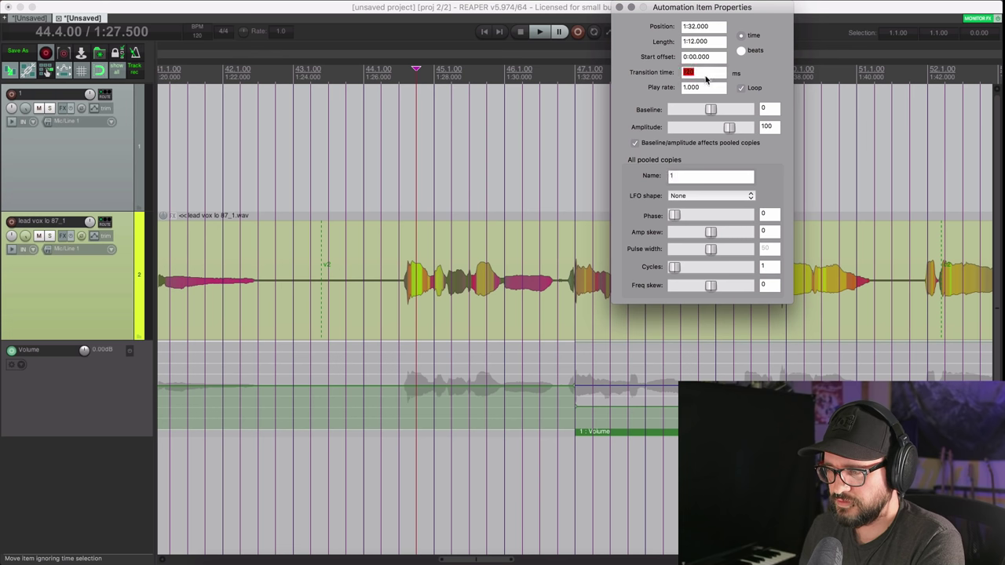
type("500")
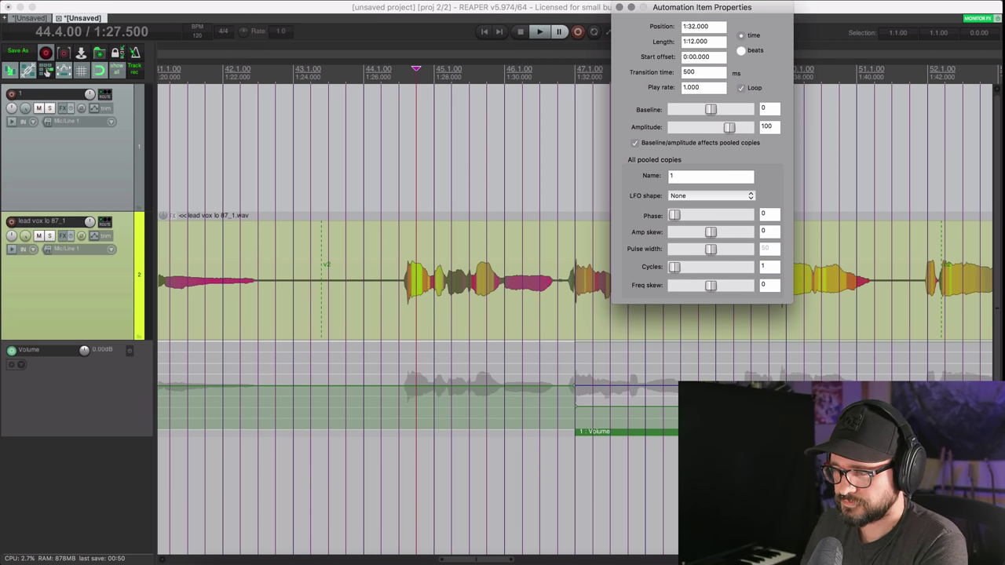
left_click(619, 7)
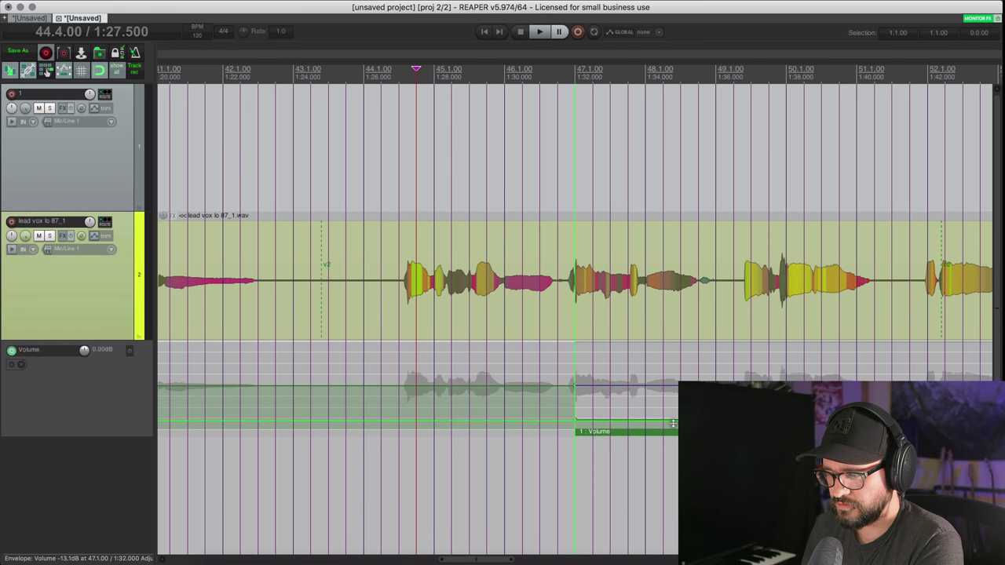
Step: Play the vocal from 45.4.00 across the automation item's start twice, checking its transition time in the properties between passes
left_click(488, 77)
key("space")
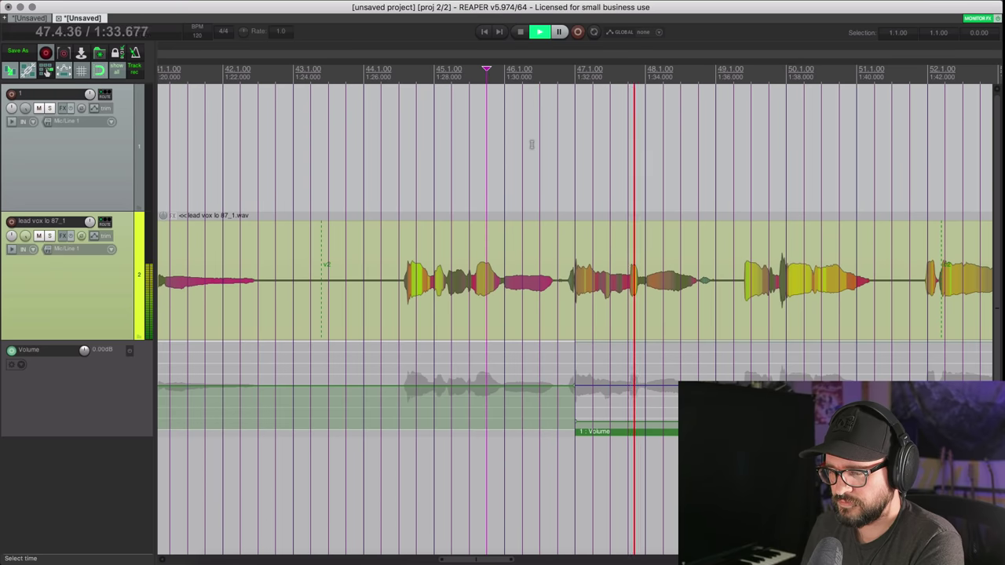
key("space")
double_click(651, 436)
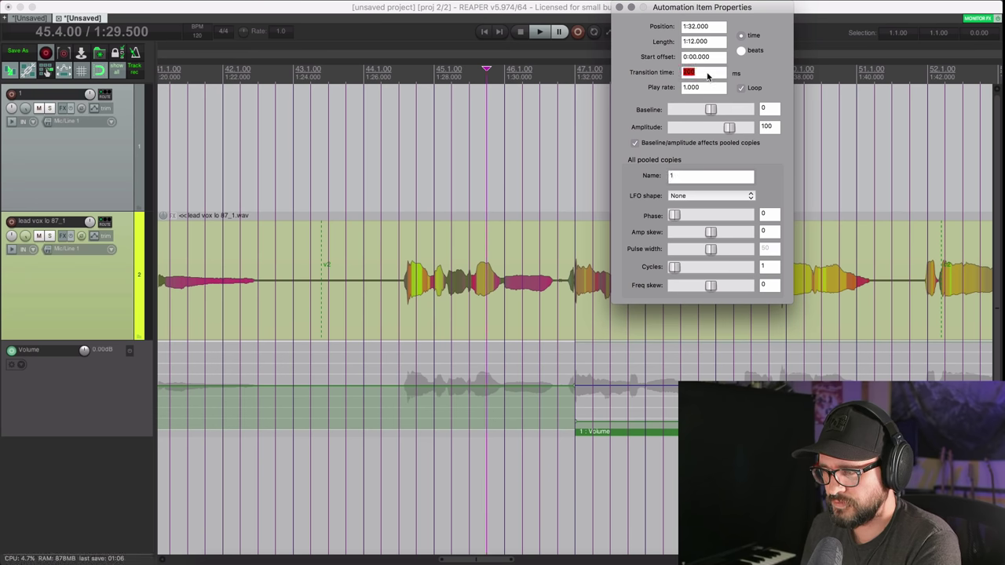
left_click(620, 7)
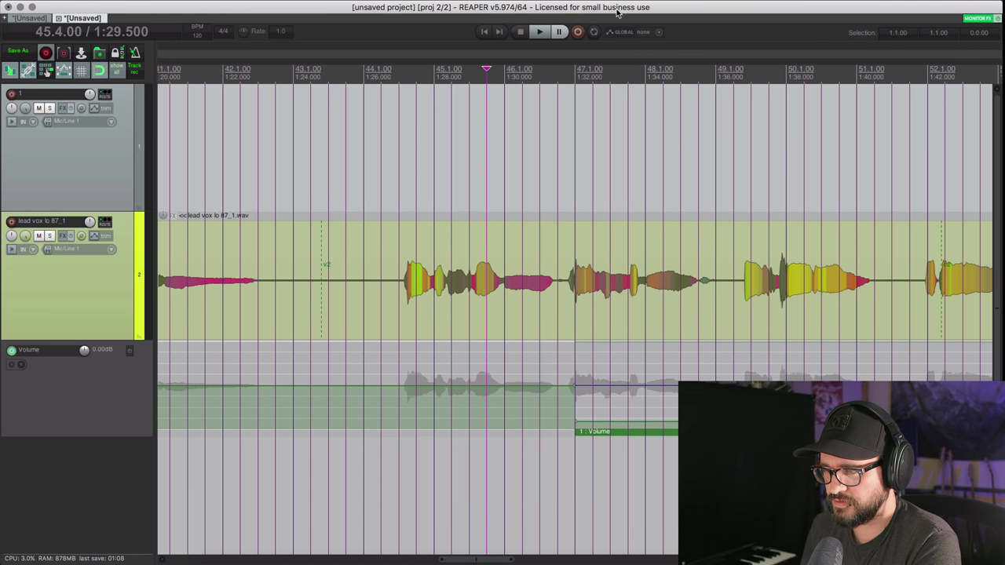
key("space")
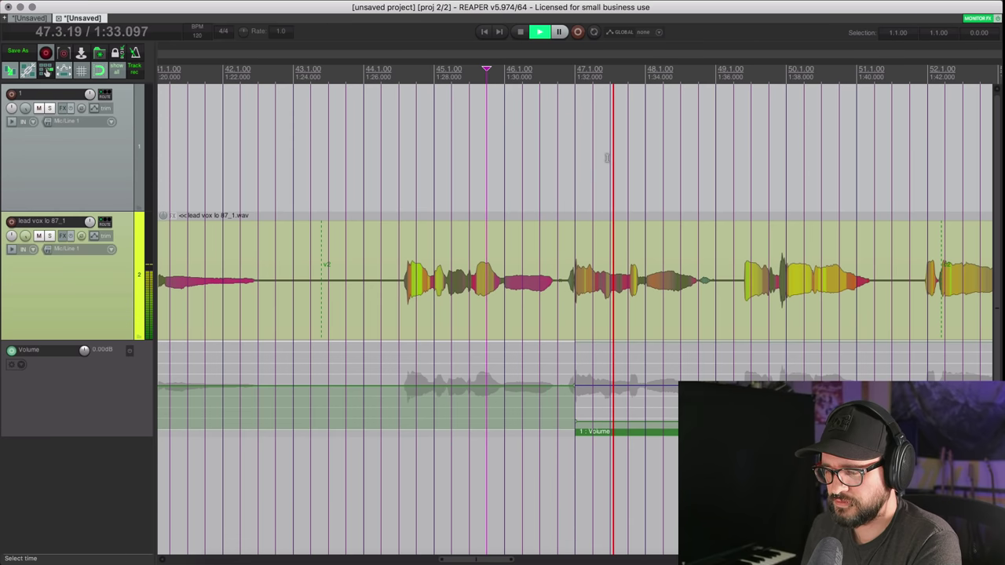
key("space")
Step: Raise the automation item's volume to about -3.74 dB and shift the item to start at about bar 49
scroll(652, 408, "down", 5)
left_click_drag(647, 424, 649, 402)
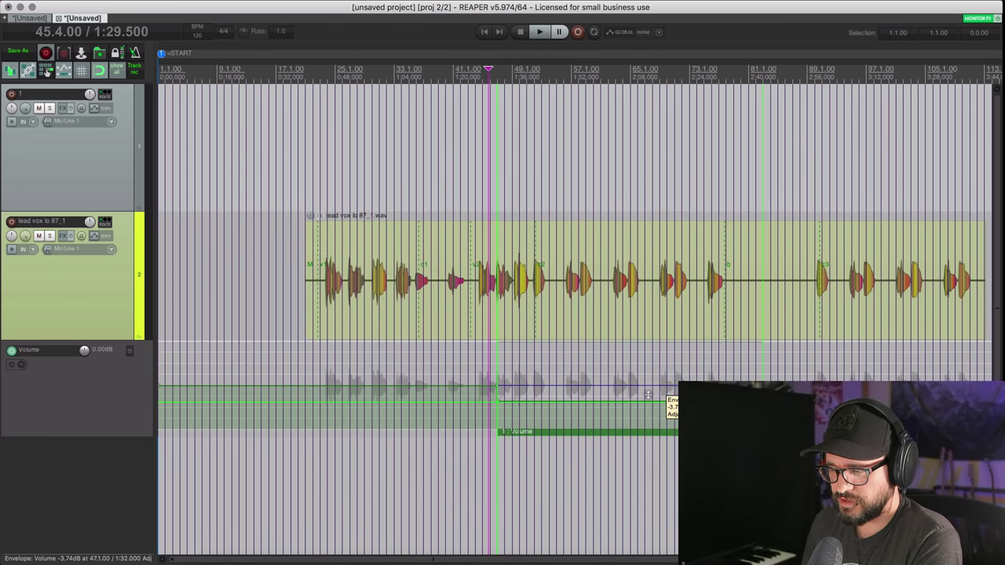
left_click_drag(528, 436, 504, 437)
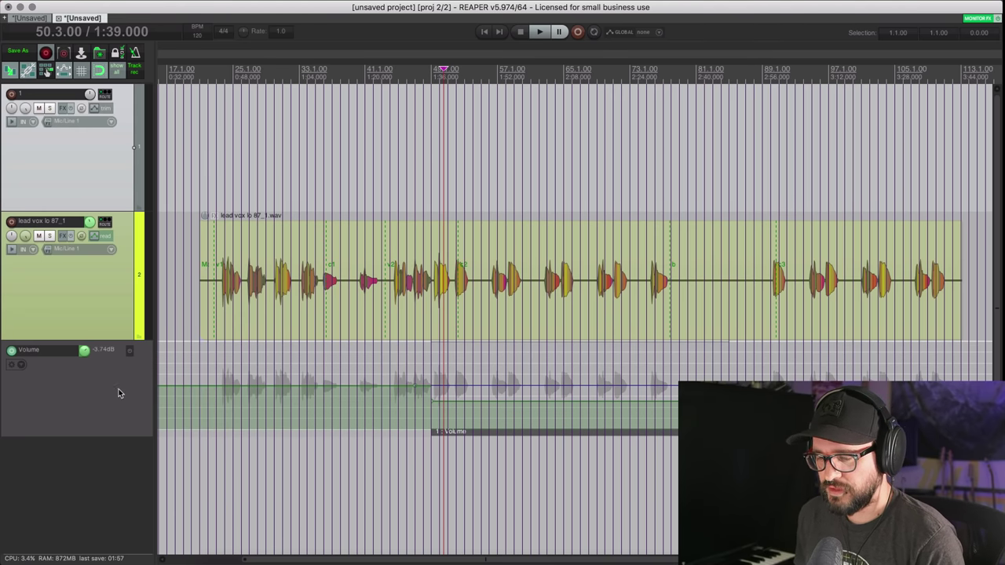
Step: Enable "Bypass underlying envelopes outside of automation items" and raise the automation item's volume to about -2.73 dB
right_click(64, 71)
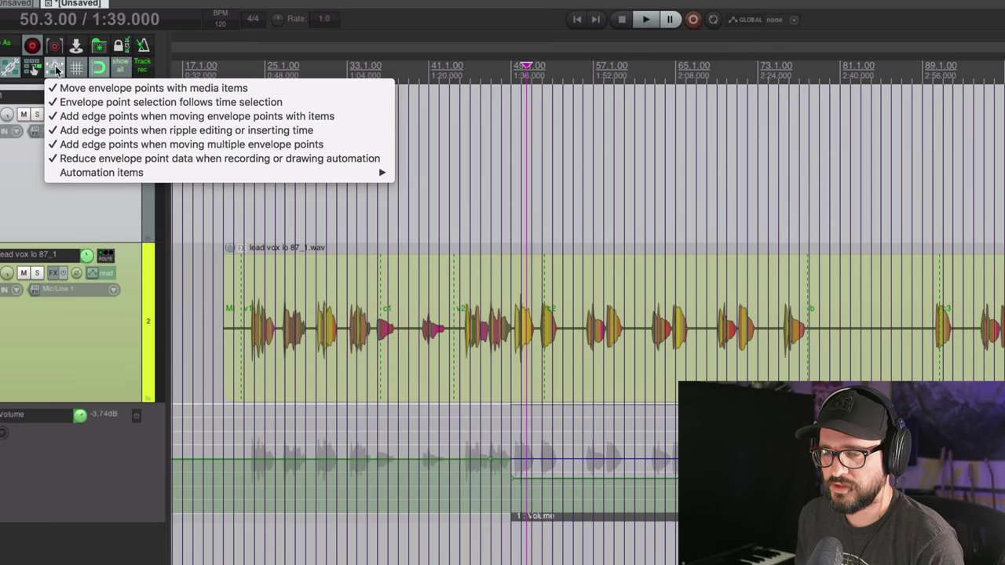
mouse_move(140, 175)
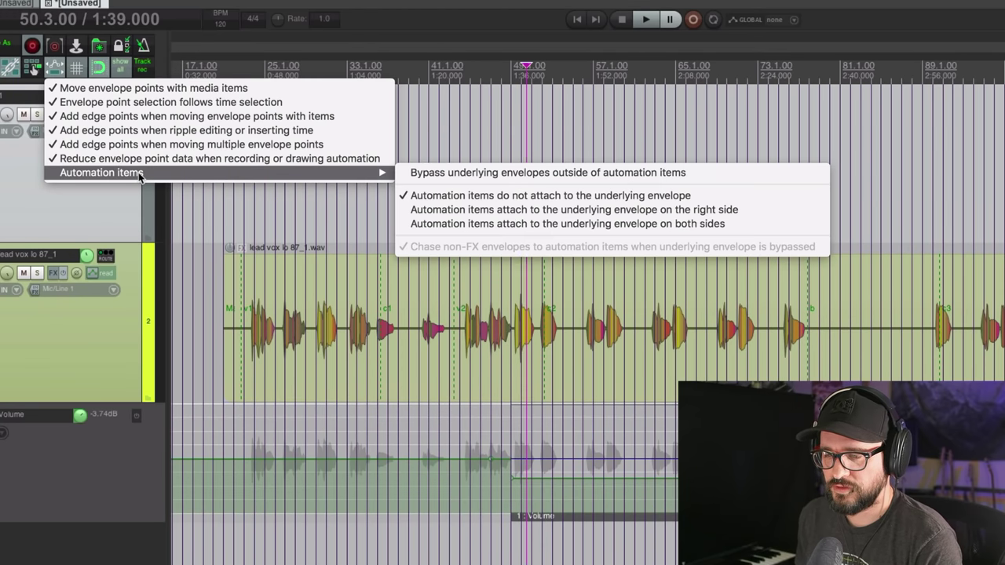
left_click(465, 175)
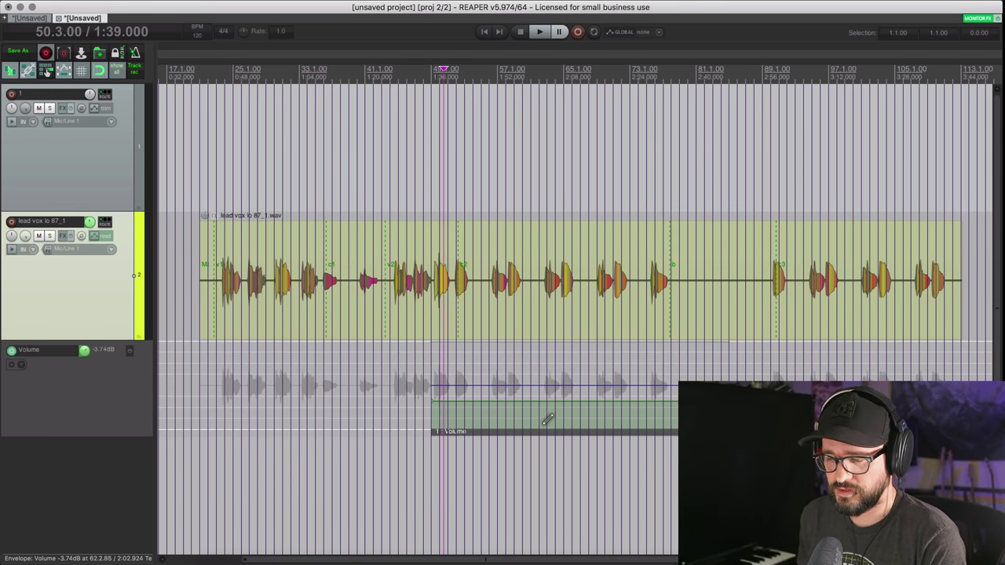
left_click_drag(540, 403, 542, 398)
Step: Examine the option for chasing non-FX envelopes to automation items and check the volume with the edit cursor at 46.1.00, before the item
right_click(66, 72)
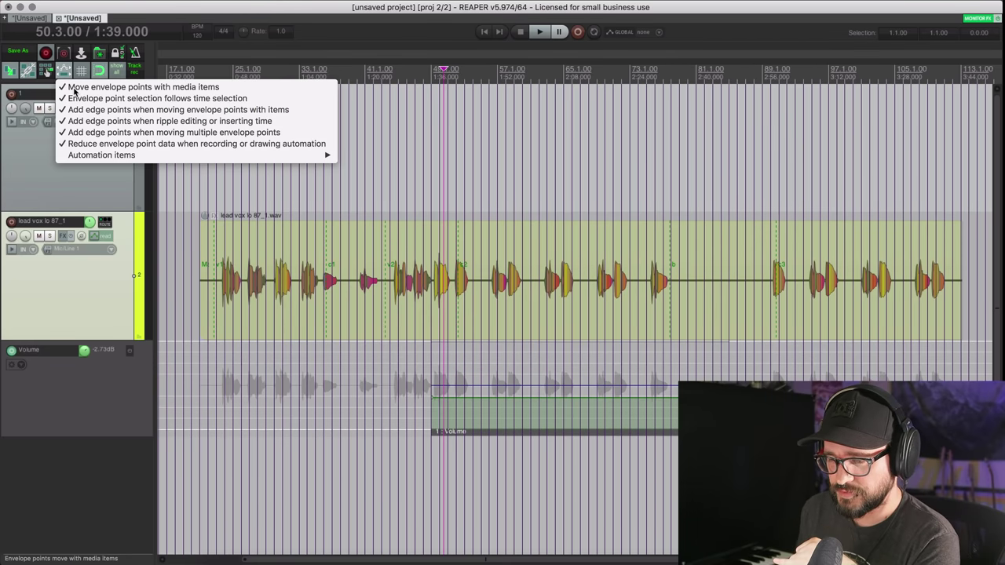
mouse_move(200, 157)
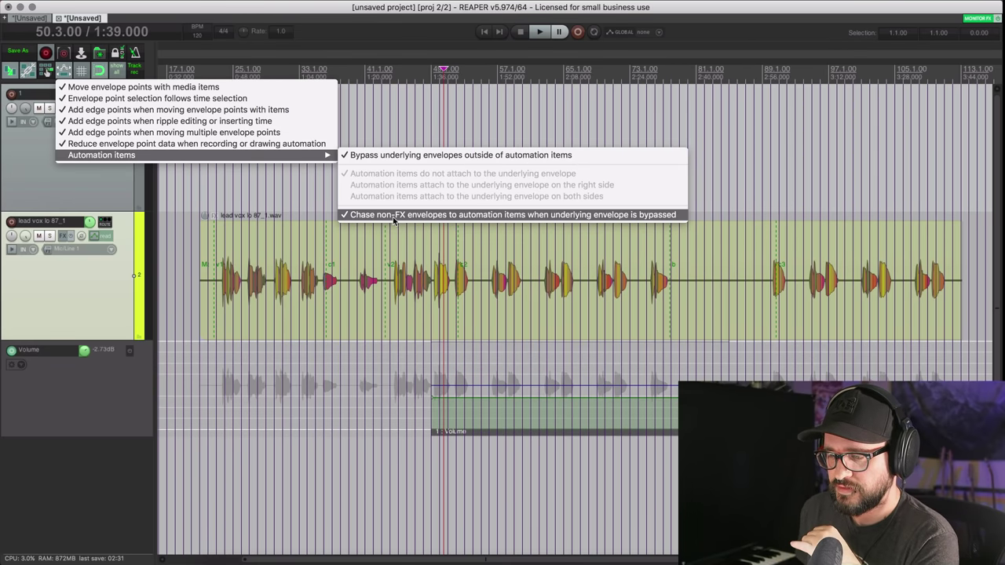
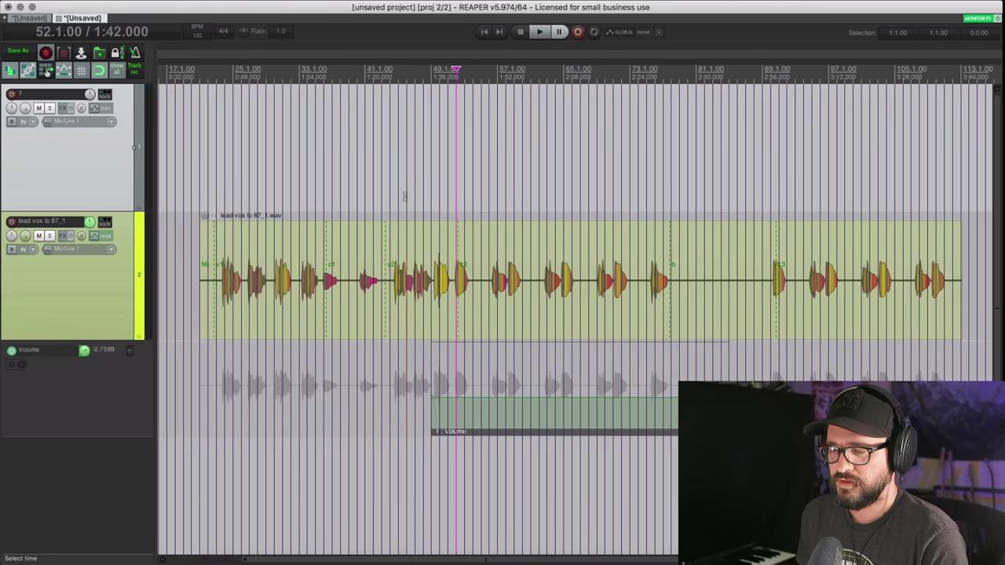
left_click(350, 147)
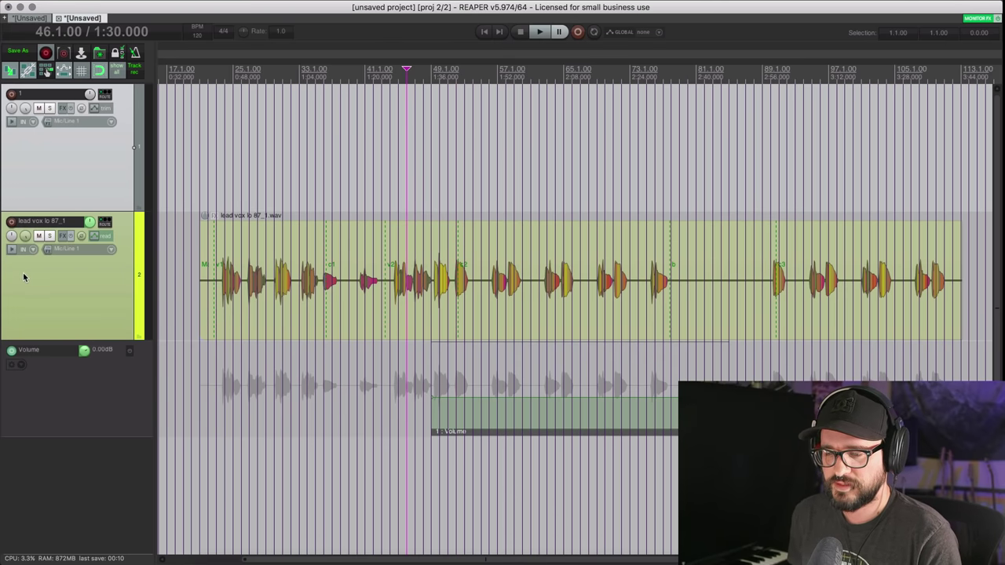
left_click(97, 288)
Step: Place the edit cursor at 50.1.00 inside the automation item and lower the item's volume to about -13.1 dB
left_click(515, 202)
left_click(438, 201)
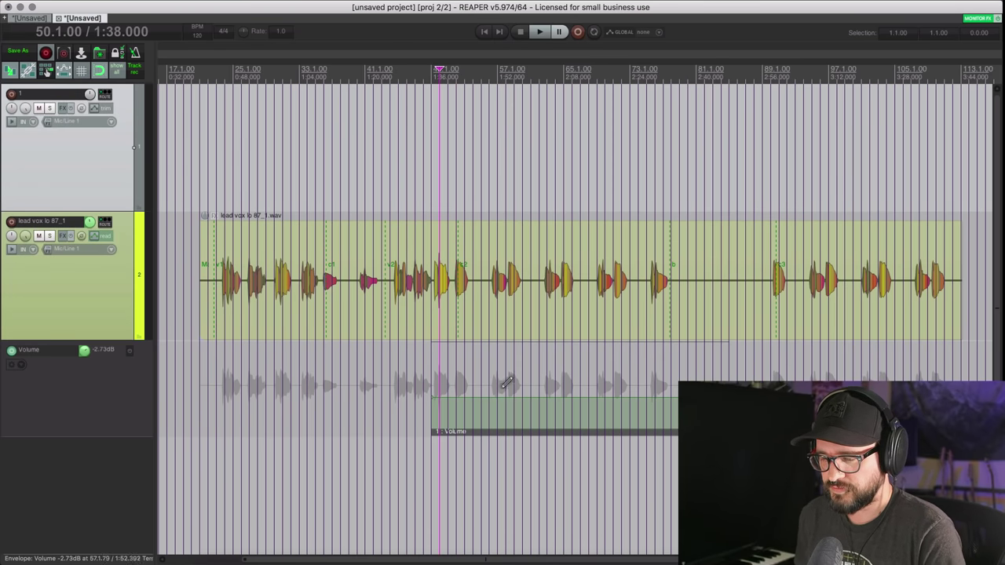
left_click_drag(509, 401, 509, 431)
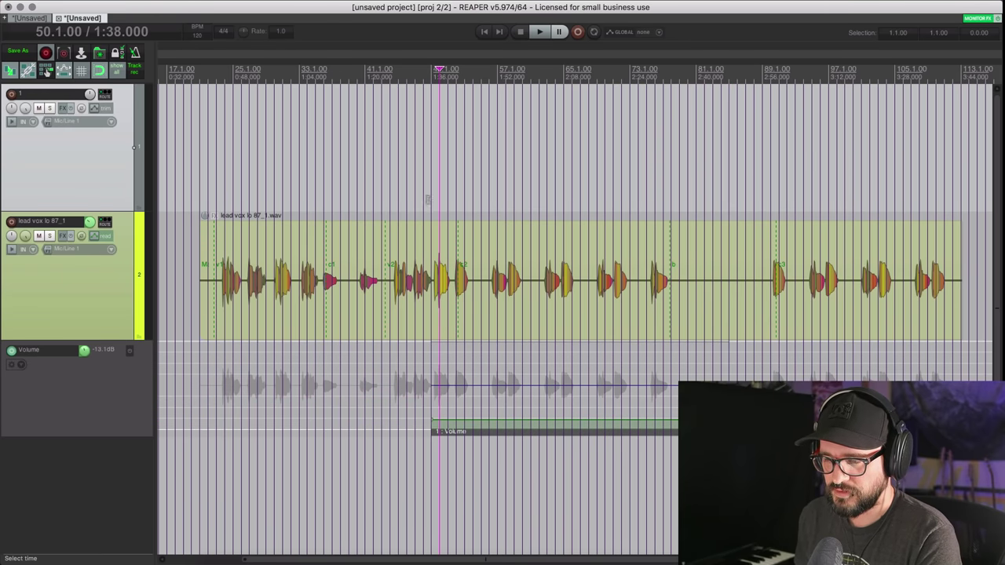
Step: Place the edit cursor at 48.1.00, just before the volume automation item, and show the mixer
left_click(417, 199)
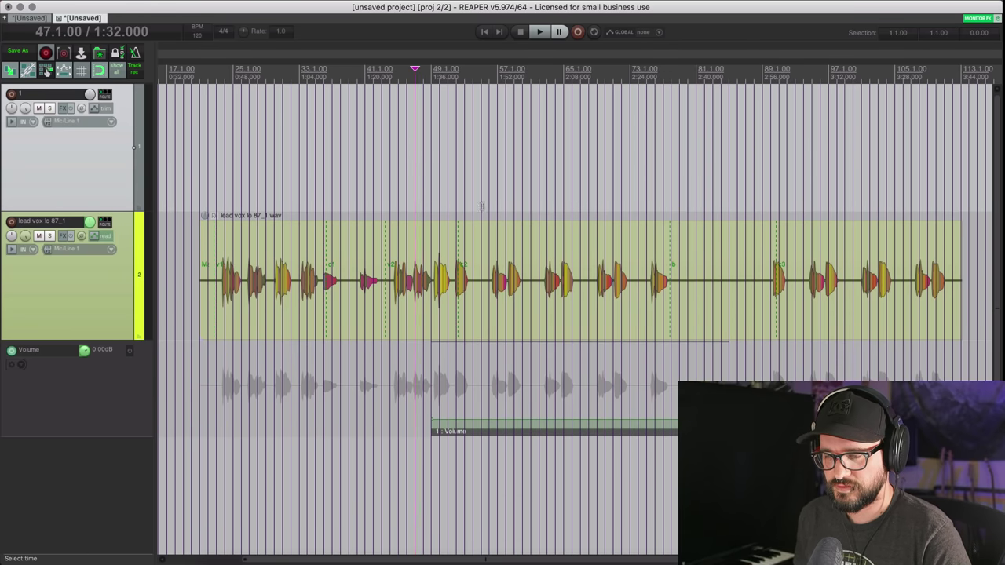
left_click(428, 212)
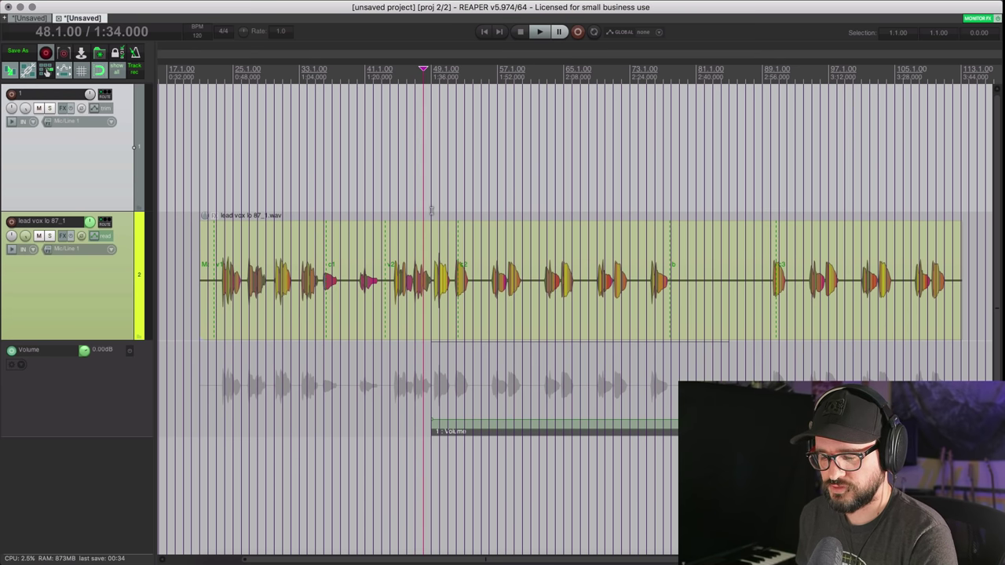
key("ctrl+m")
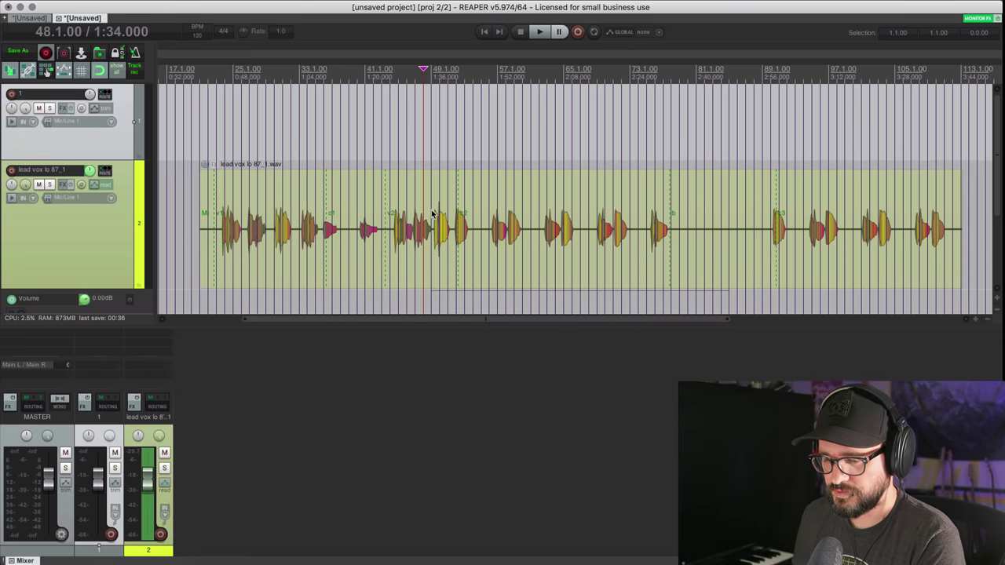
Step: Check the vocal track's fader with the edit cursor at 45.1.00, 64.1.00 and 90.1.00: before, inside and after the automation item
scroll(480, 179, "down", 3)
scroll(480, 180, "up", 2)
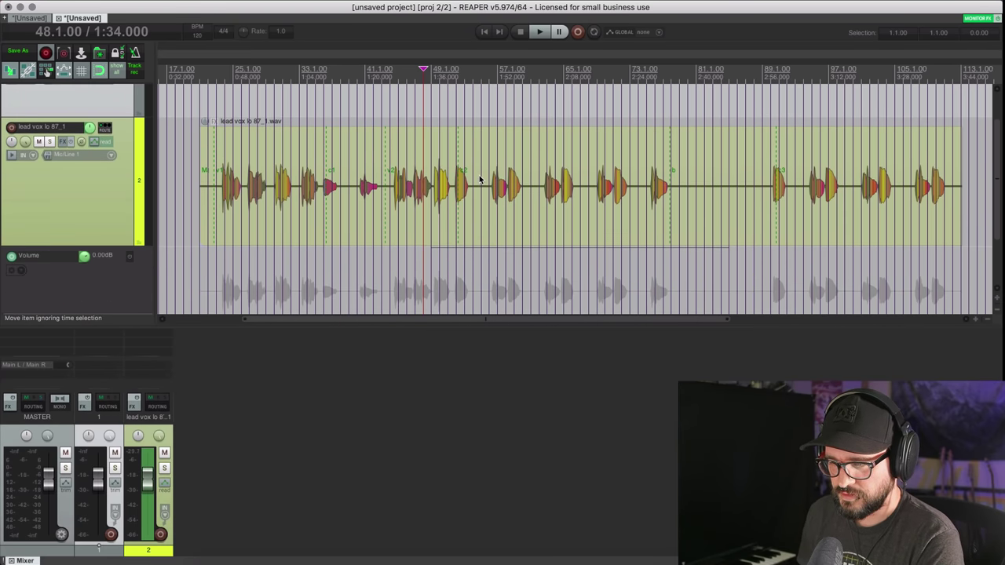
left_click(399, 106)
scroll(408, 128, "down", 2)
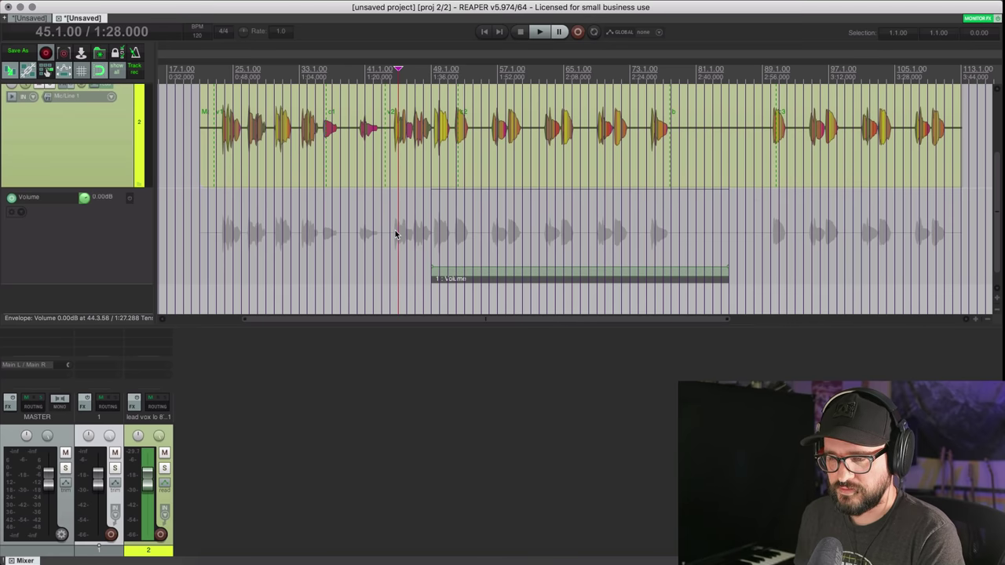
left_click(556, 79)
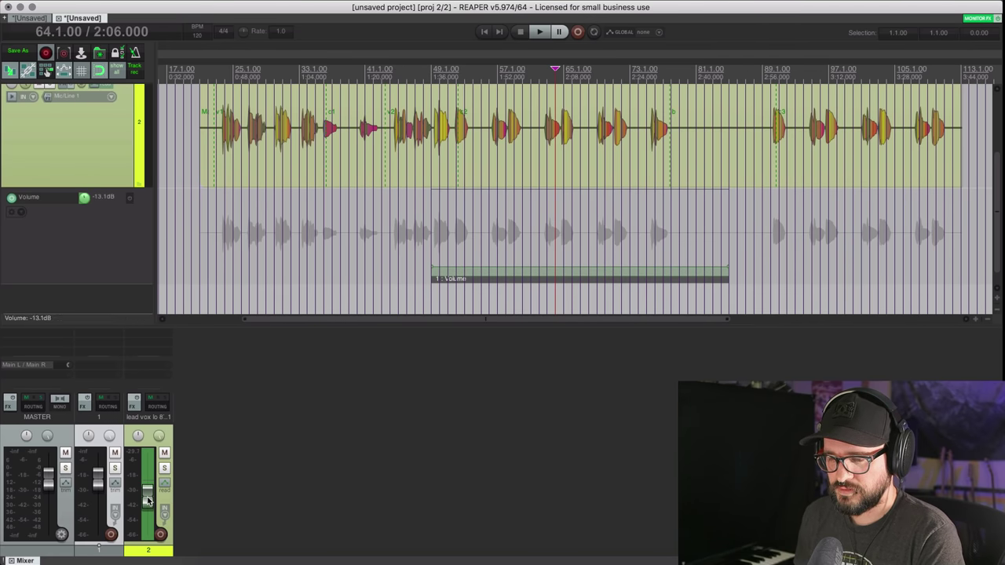
left_click(778, 256)
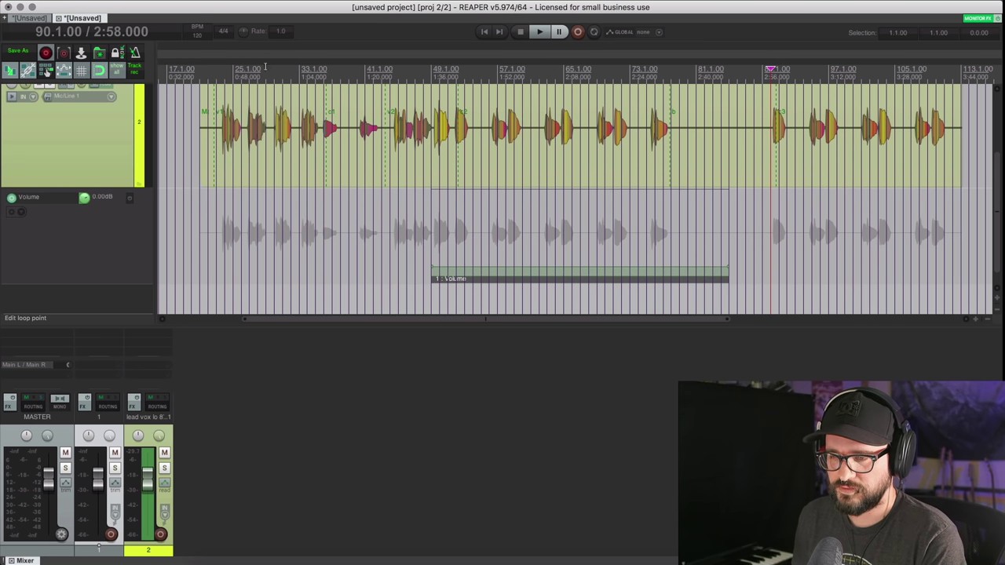
Step: Enable "Chase non-FX envelopes to automation items when underlying envelope is bypassed"
right_click(63, 70)
mouse_move(151, 158)
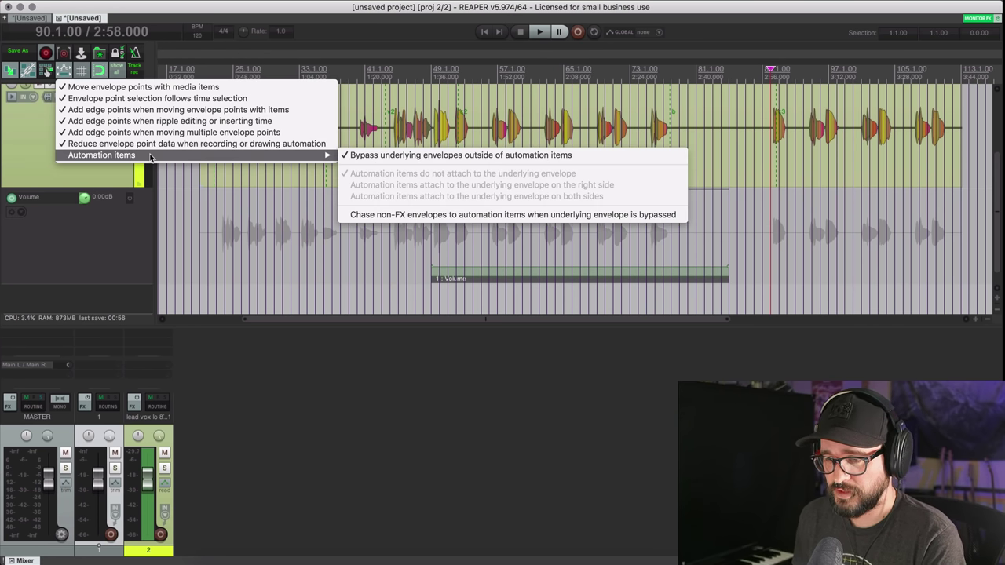
left_click(405, 216)
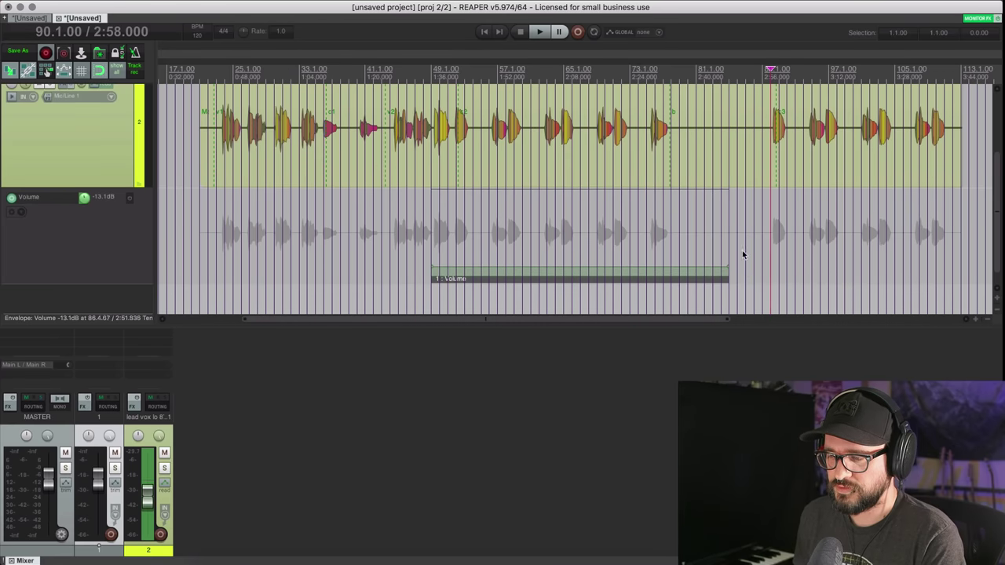
Step: Check the vocal track's volume with the edit cursor at several places before, inside and after the automation item, ending at 57.1.00
left_click(416, 72)
left_click(581, 72)
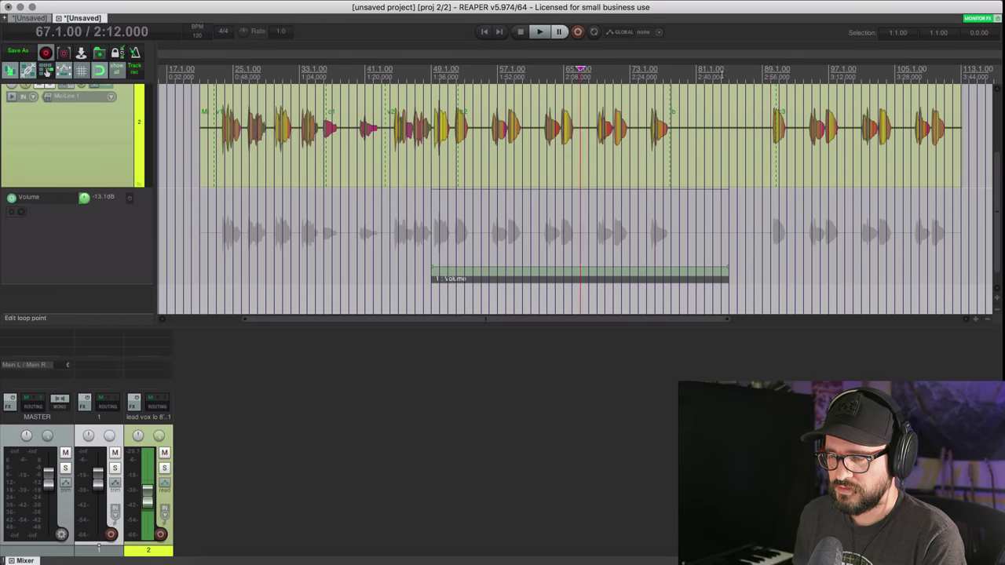
left_click(787, 73)
left_click(382, 70)
left_click(730, 71)
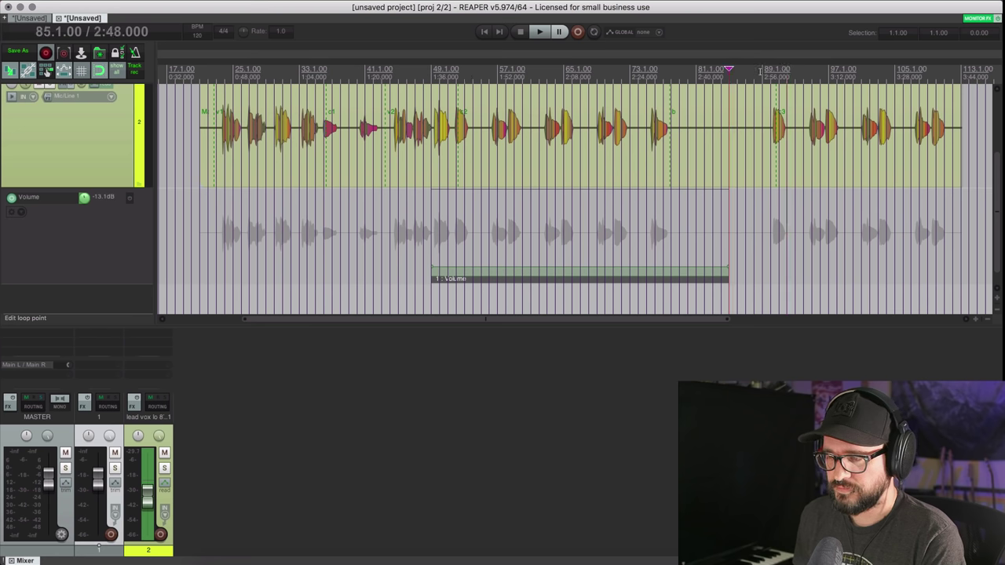
left_click(794, 71)
left_click(597, 71)
left_click(385, 69)
left_click(498, 71)
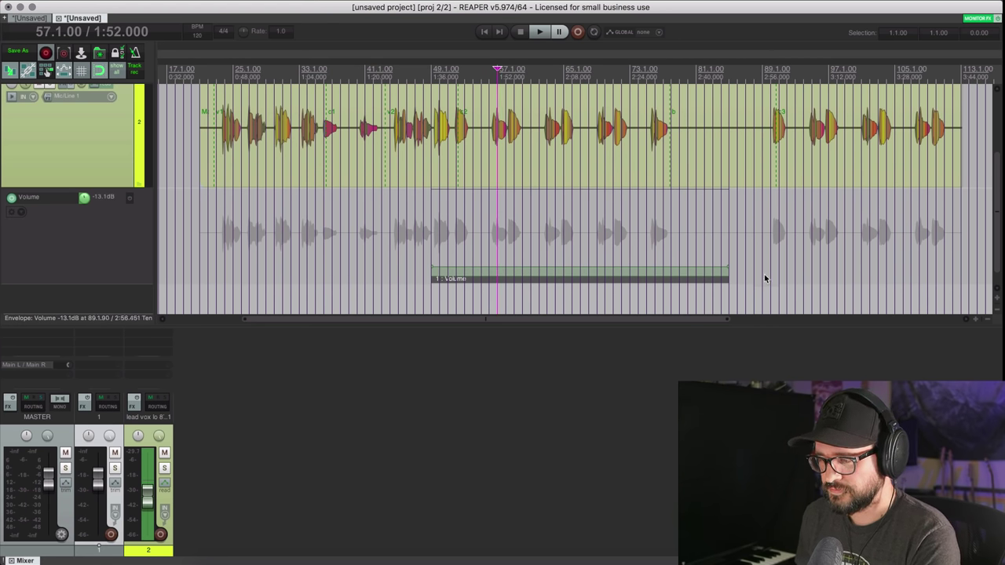
Step: Add a second volume automation item from about bar 90 to bar 98 and check the volume inside it and on either side
left_click_drag(775, 282, 836, 282)
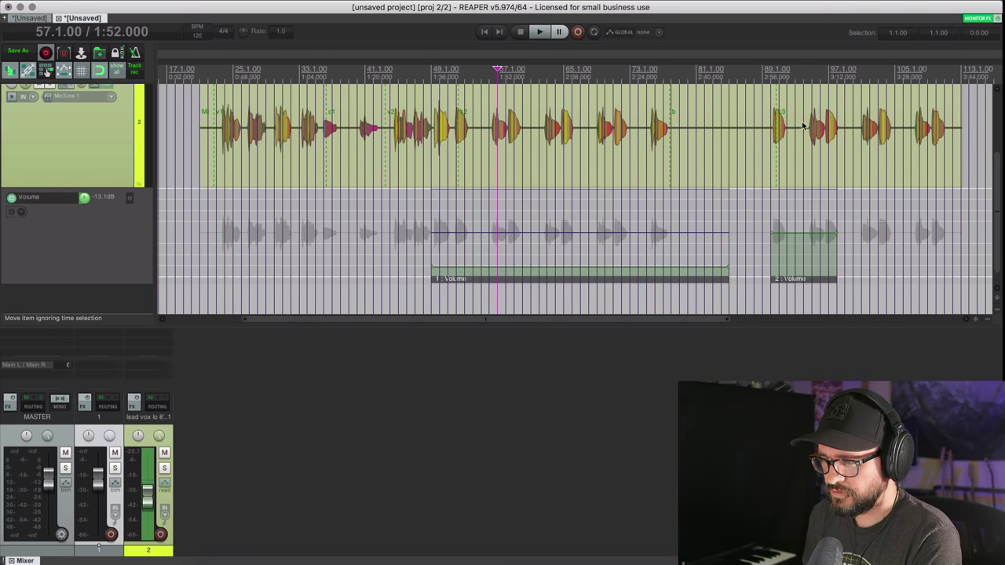
left_click(809, 189)
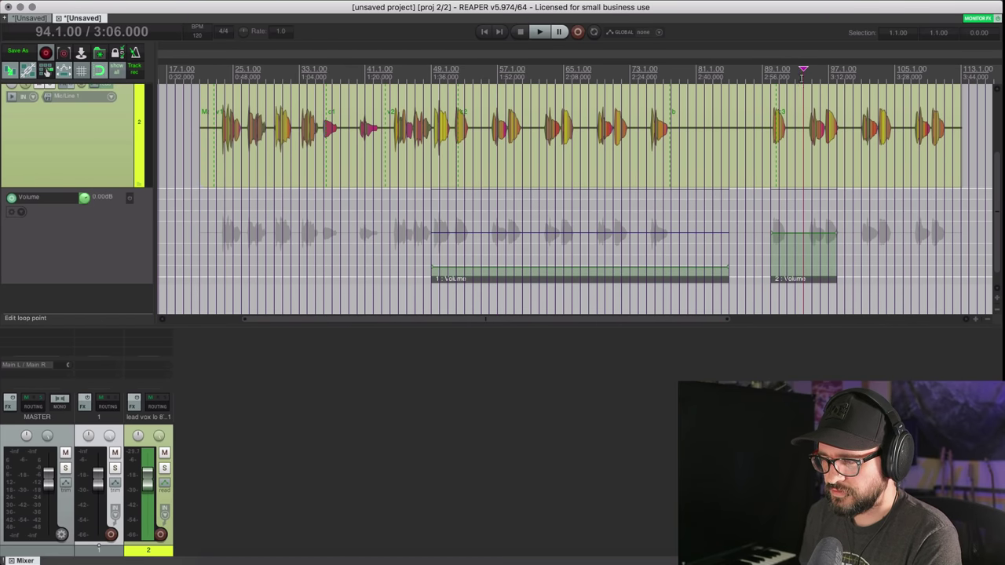
left_click(886, 70)
left_click(745, 70)
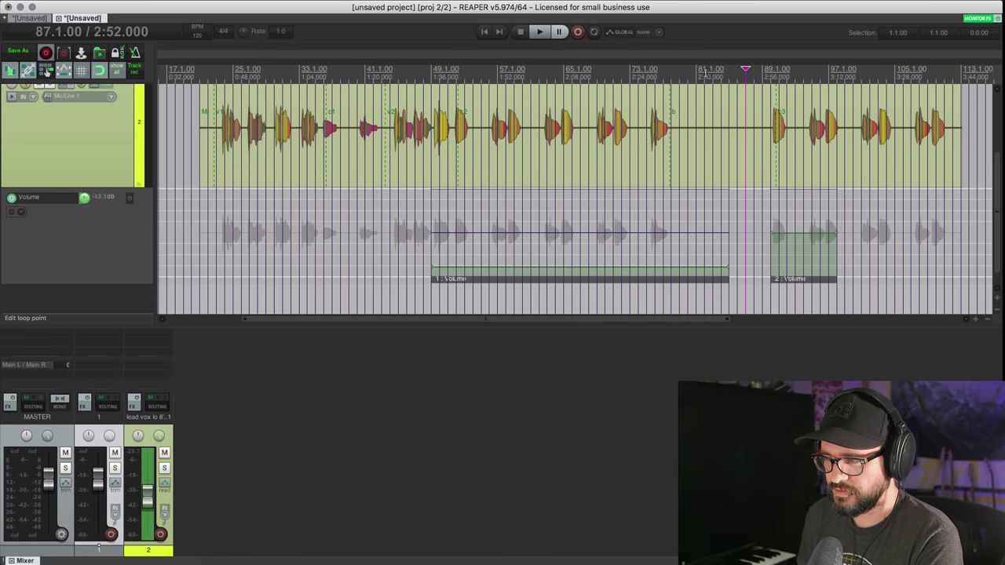
Step: Compare the vocal track's volume with the edit cursor inside, between and outside the two automation items
left_click(706, 71)
left_click(738, 71)
left_click(789, 71)
left_click(895, 71)
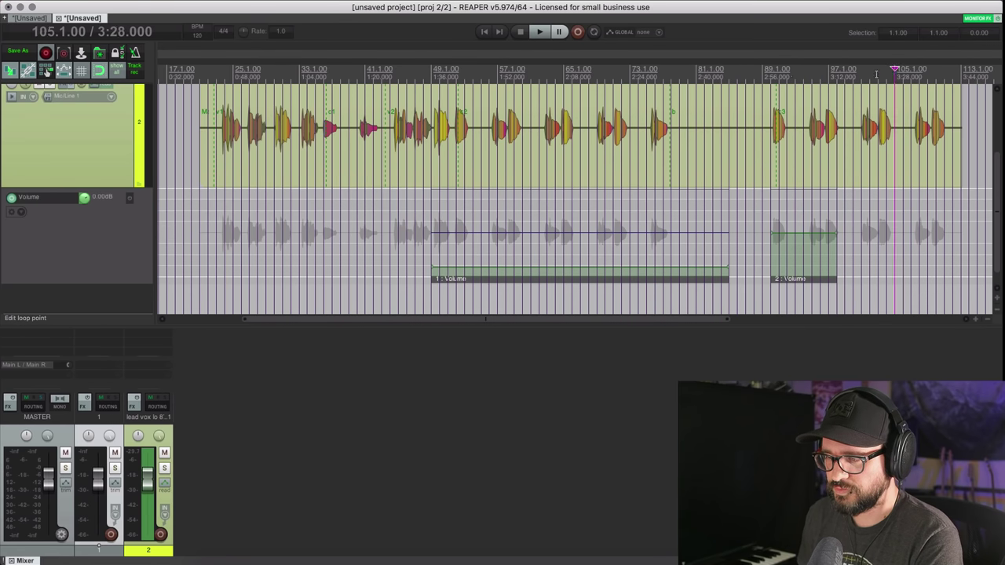
left_click(779, 70)
left_click(597, 71)
left_click(274, 70)
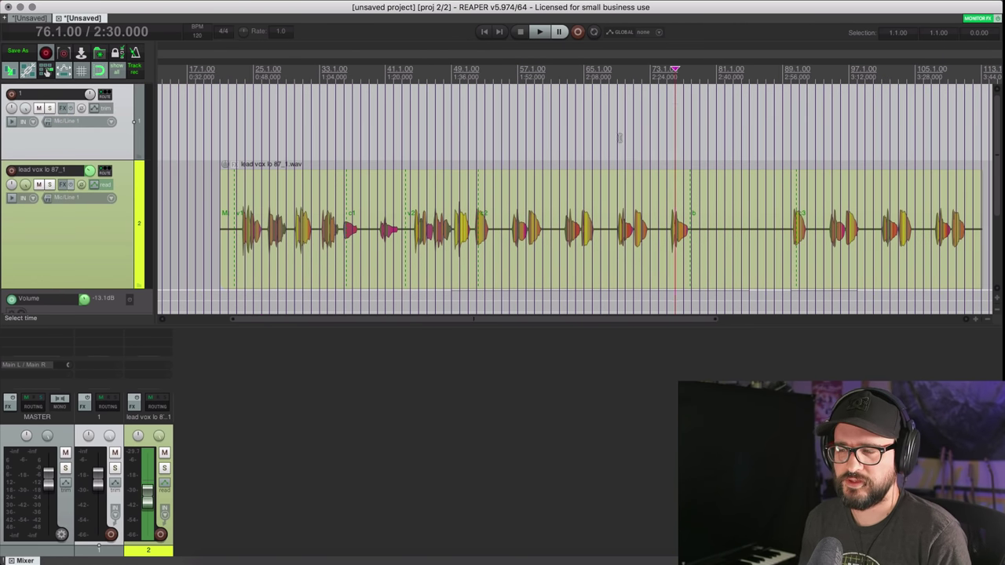
Step: Examine the automation item options for bypassing underlying envelopes and chasing non-FX envelopes
scroll(621, 140, "down", 2)
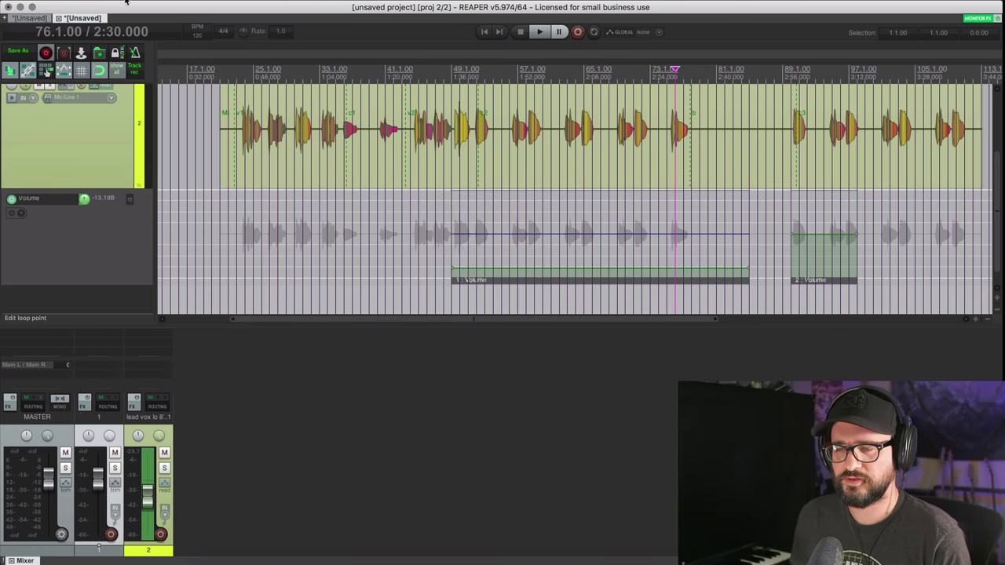
right_click(63, 71)
mouse_move(163, 160)
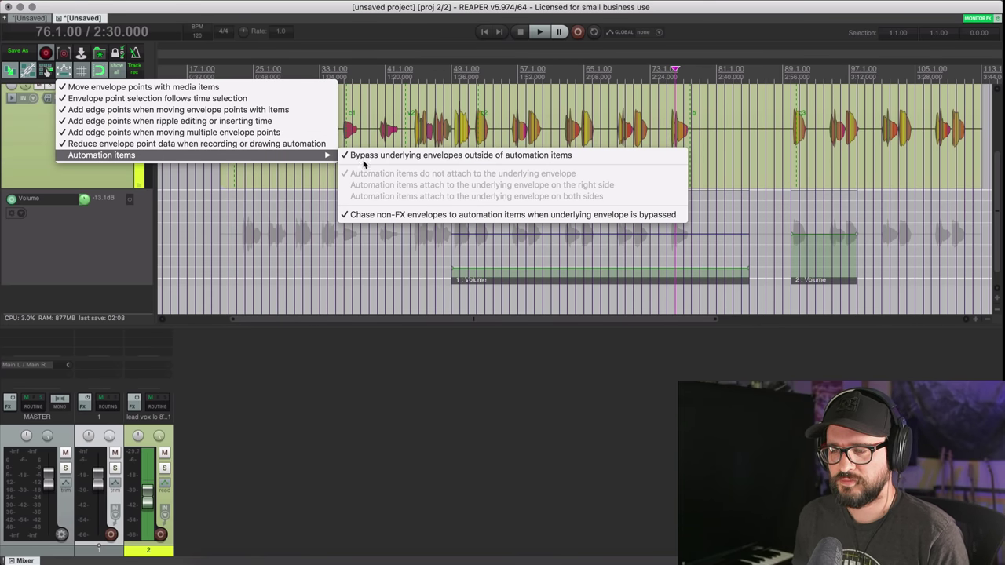
left_click(408, 157)
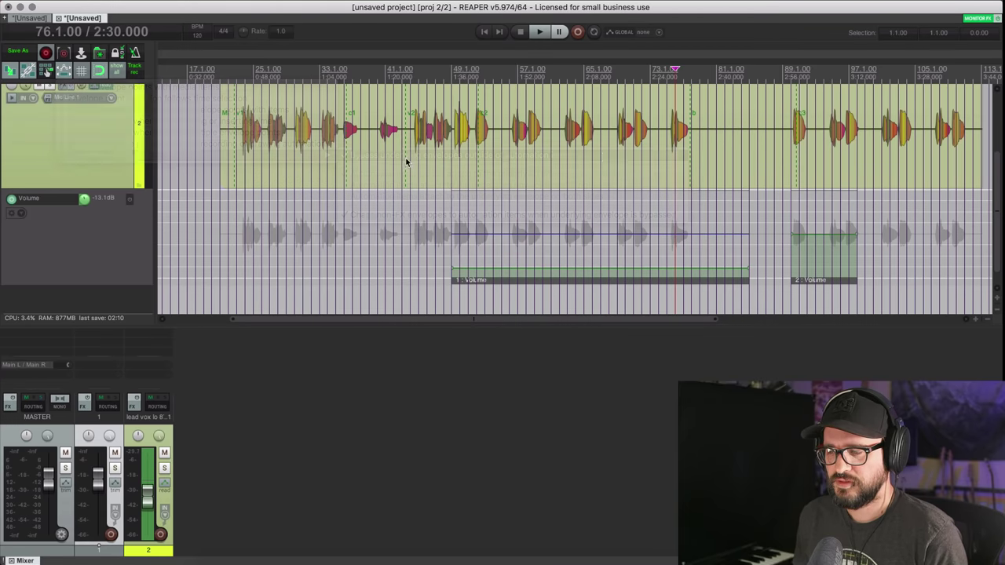
Step: Check how the fader behaves with the edit cursor before, inside and after the second automation item
scroll(603, 157, "left", 1)
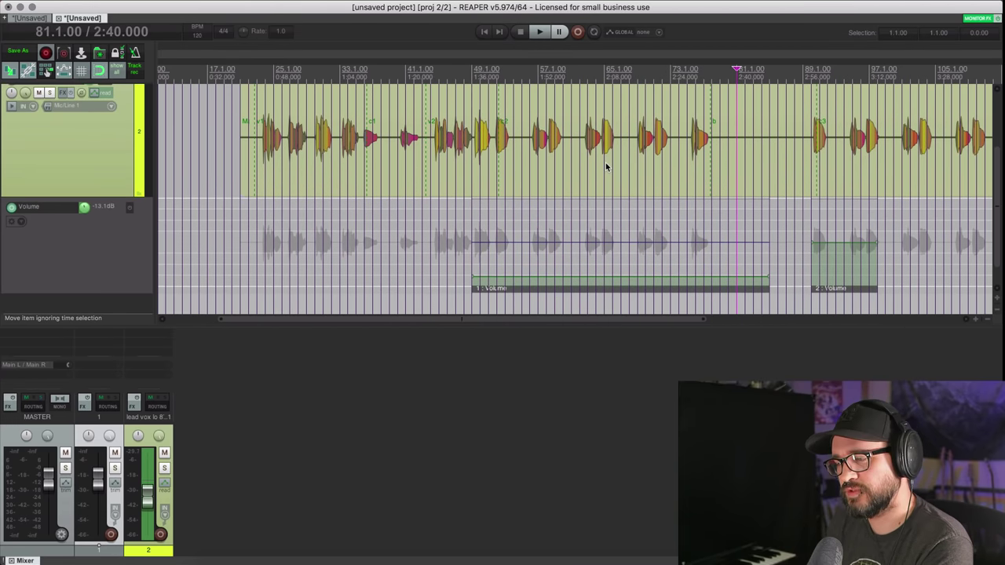
scroll(620, 155, "right", 10)
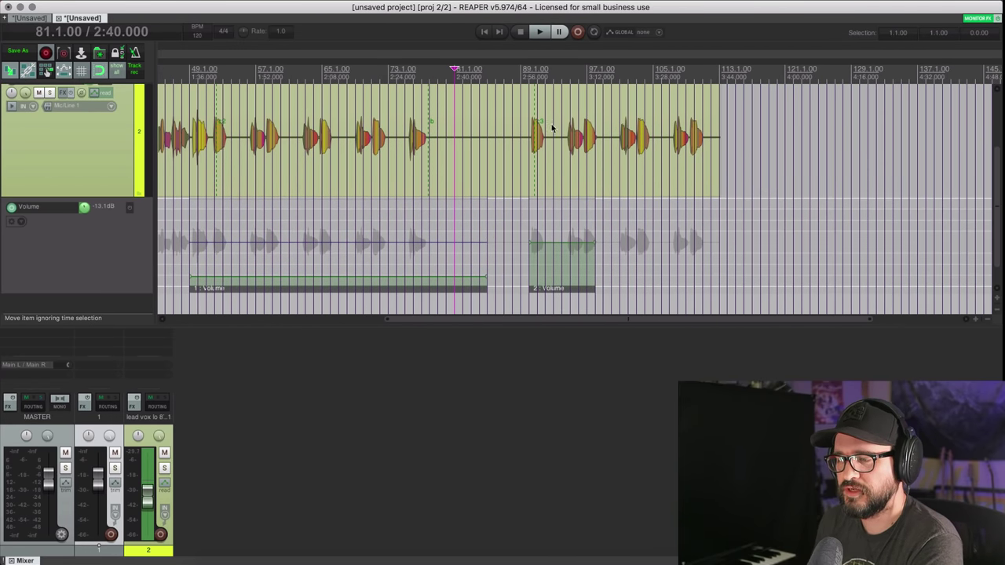
left_click(528, 80)
left_click(560, 77)
left_click(587, 76)
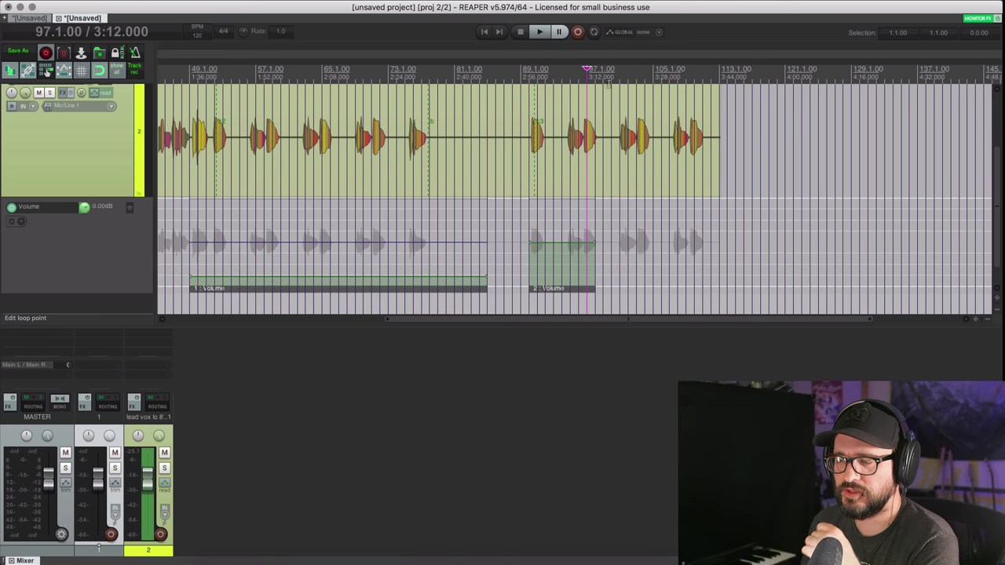
left_click(628, 76)
left_click(576, 73)
left_click(512, 74)
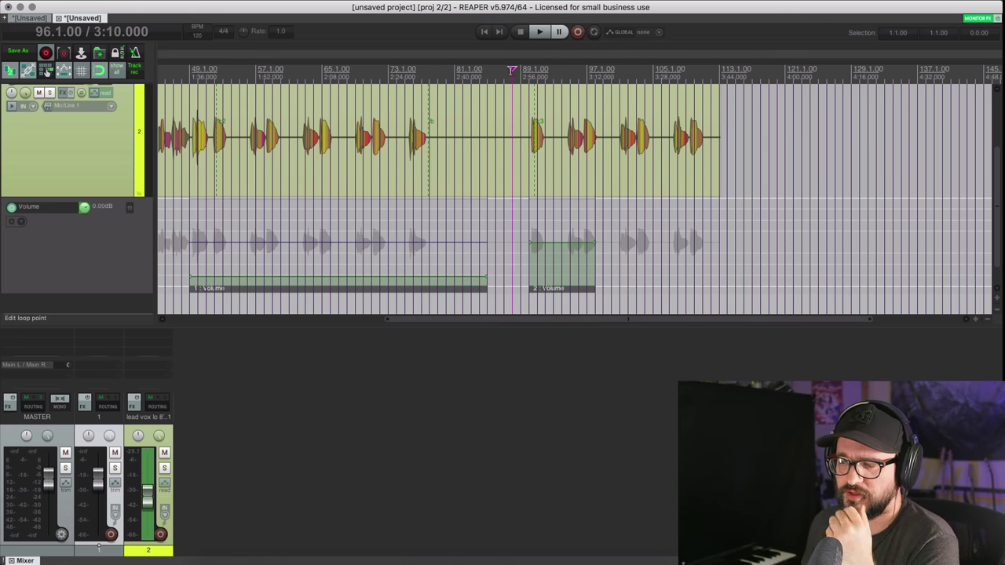
left_click(447, 74)
left_click(545, 69)
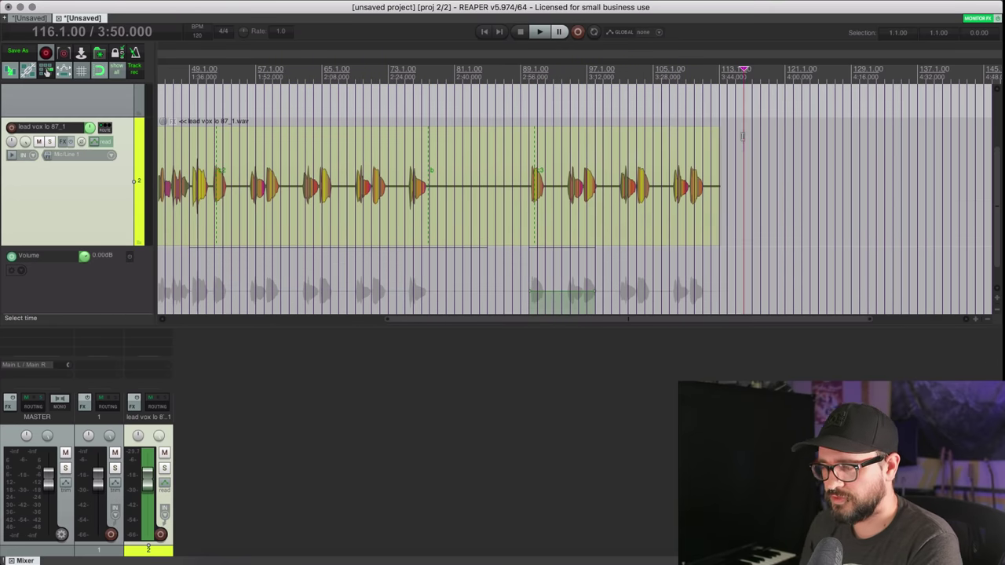
Step: Delete the lead vocal track together with its audio item and volume envelope
scroll(565, 161, "down", 3)
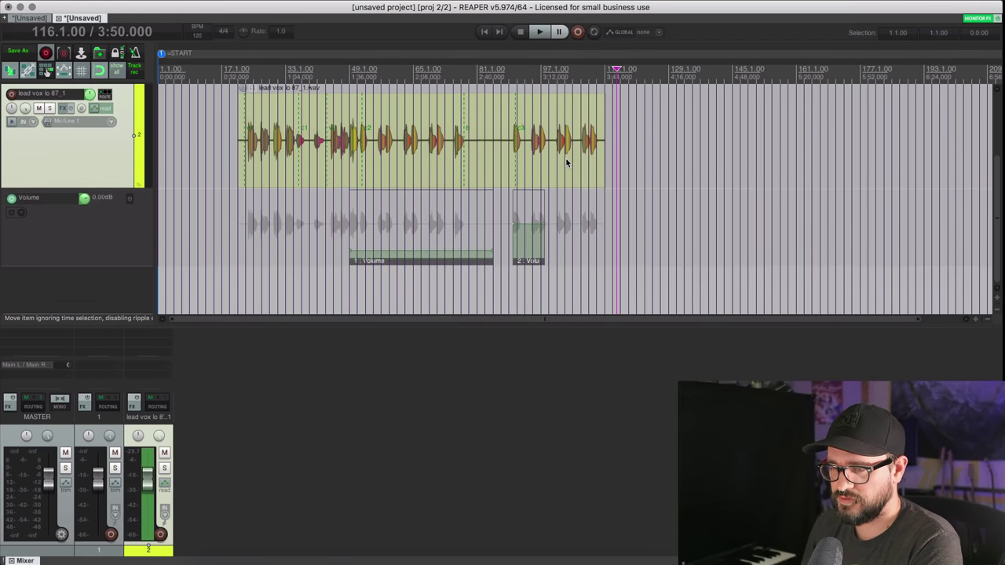
scroll(571, 152, "down", 3)
scroll(128, 163, "up", 2)
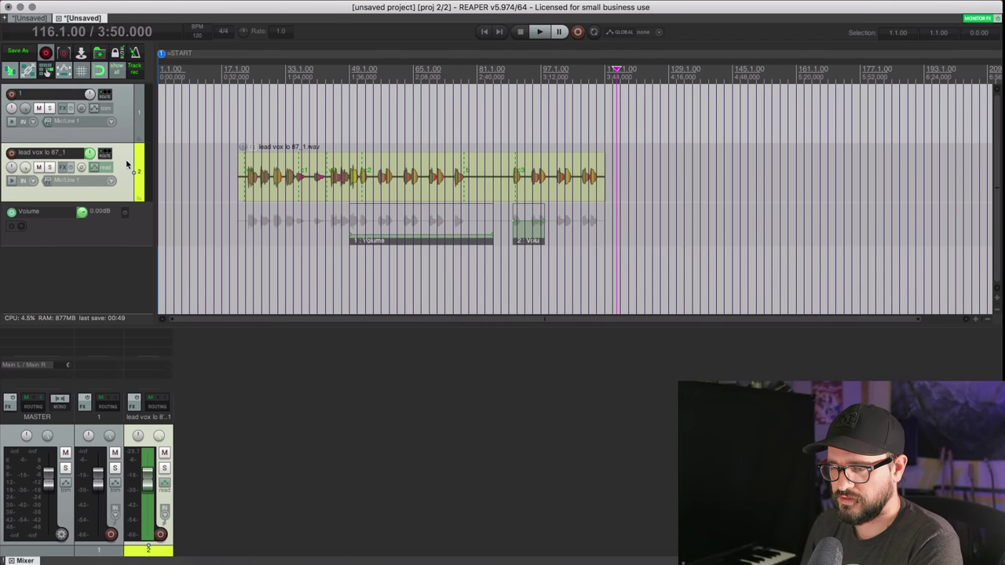
key("Delete")
key("Return")
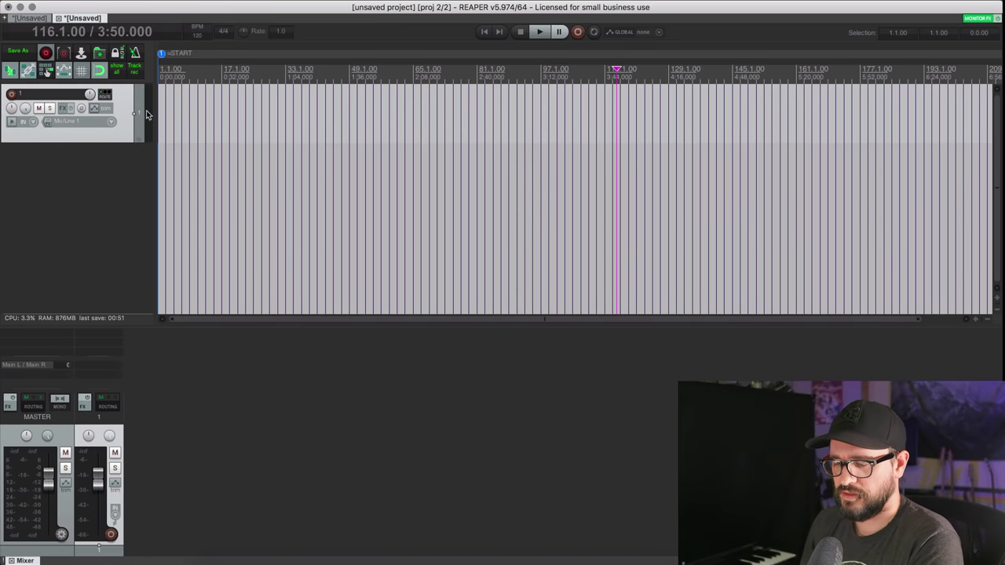
Step: Open the preferences at the Video/REX/Misc media settings
key("super+comma")
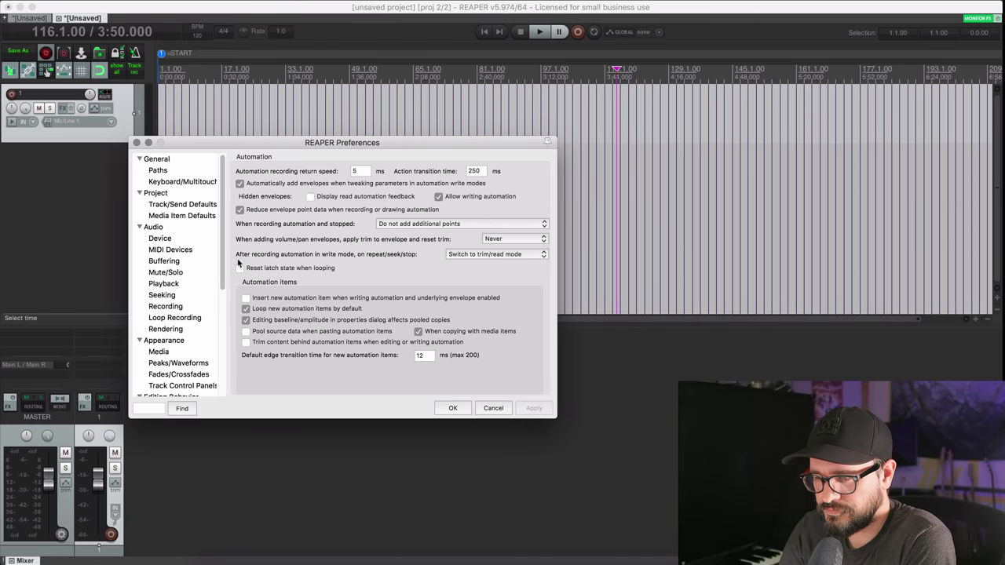
scroll(183, 330, "down", 4)
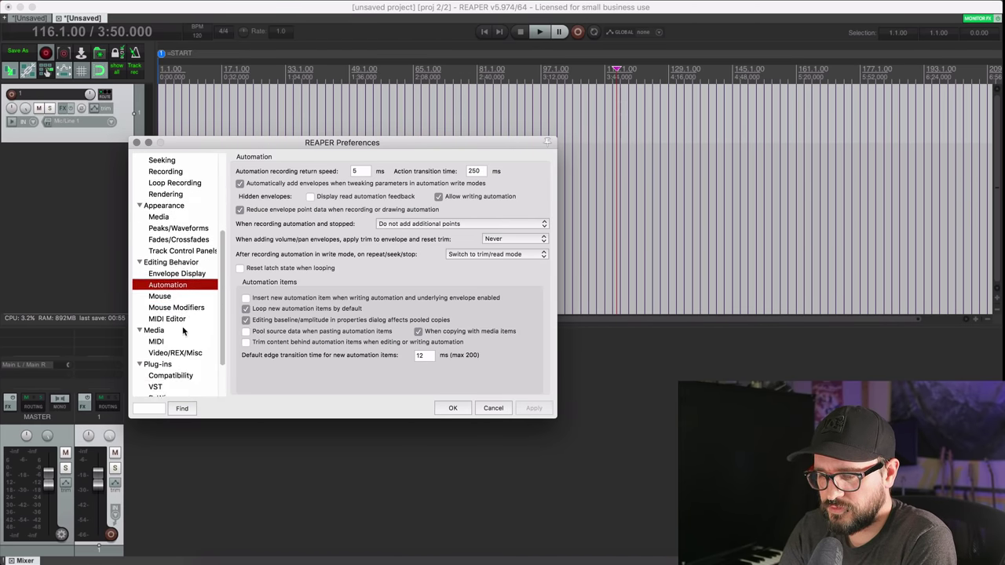
scroll(183, 330, "down", 3)
left_click(189, 304)
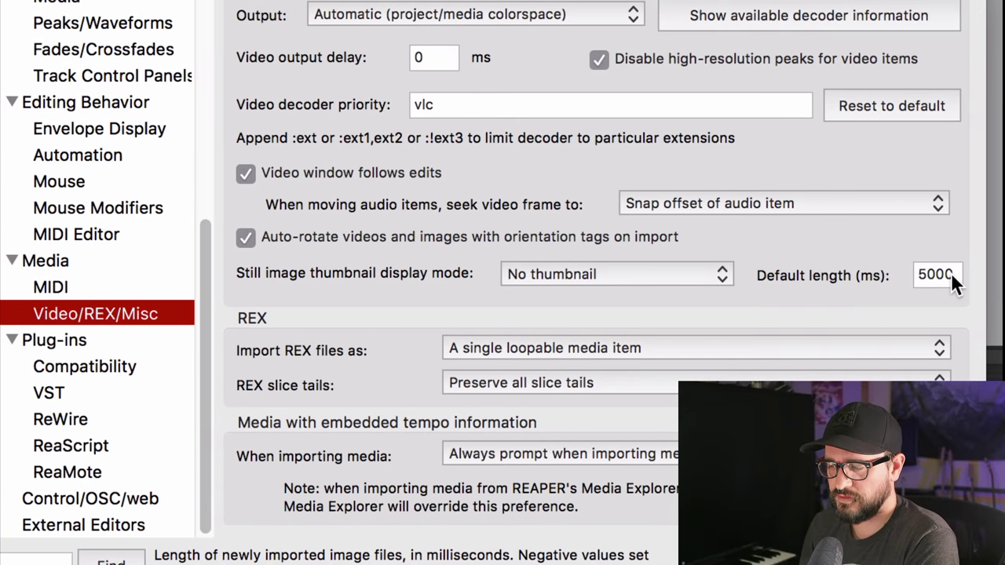
Step: Examine the default length and thumbnail display mode options for still images, keeping the mode at No thumbnail
double_click(951, 273)
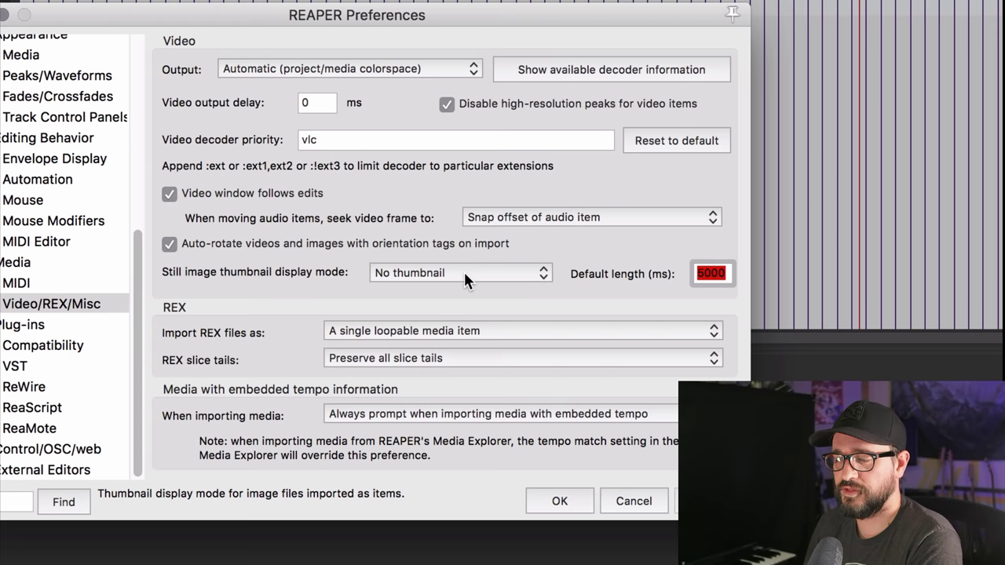
left_click(463, 269)
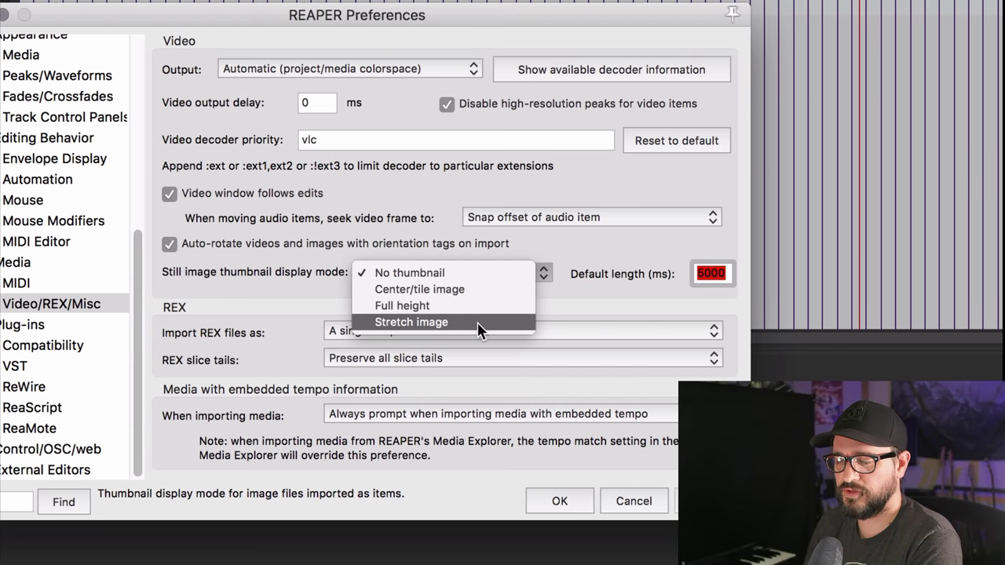
left_click(417, 270)
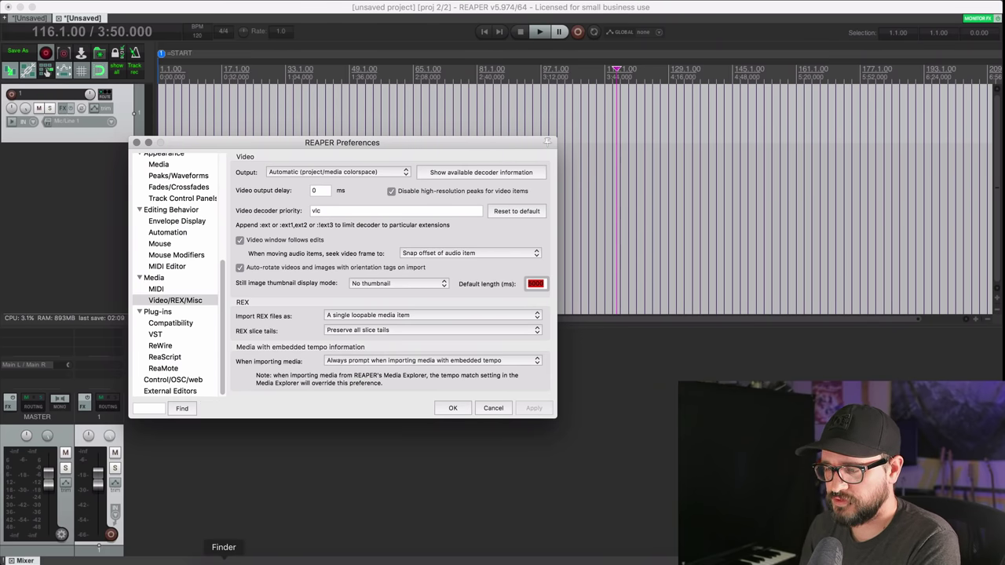
Step: Import WRB2PromoImage_v02.jpg from the Pictures folder onto track 1 at about 4:16, with the preferences window moved clear of the track
left_click(291, 556)
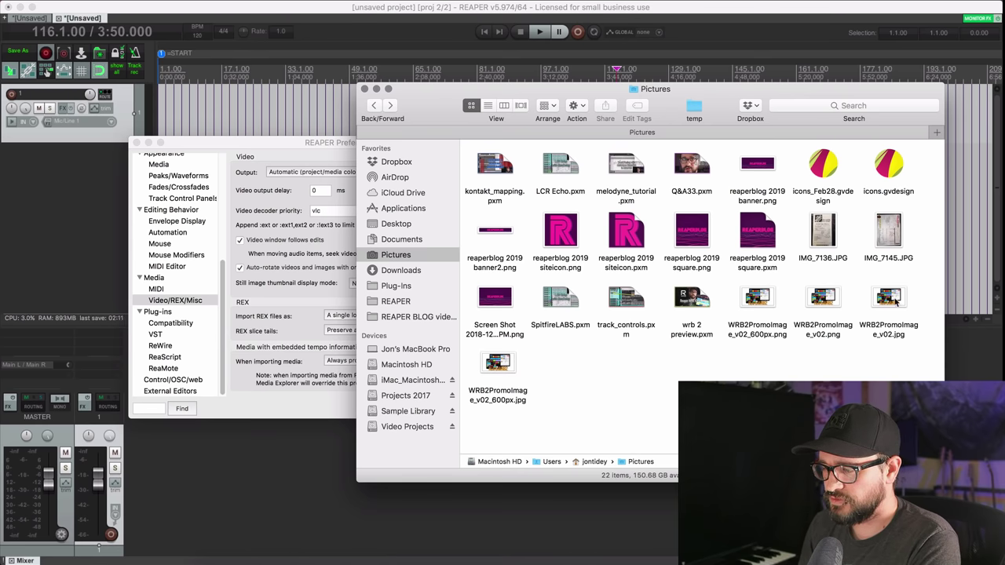
mouse_move(888, 303)
left_mouse_down()
mouse_move(810, 359)
mouse_move(674, 126)
mouse_move(636, 114)
mouse_move(670, 108)
left_mouse_up()
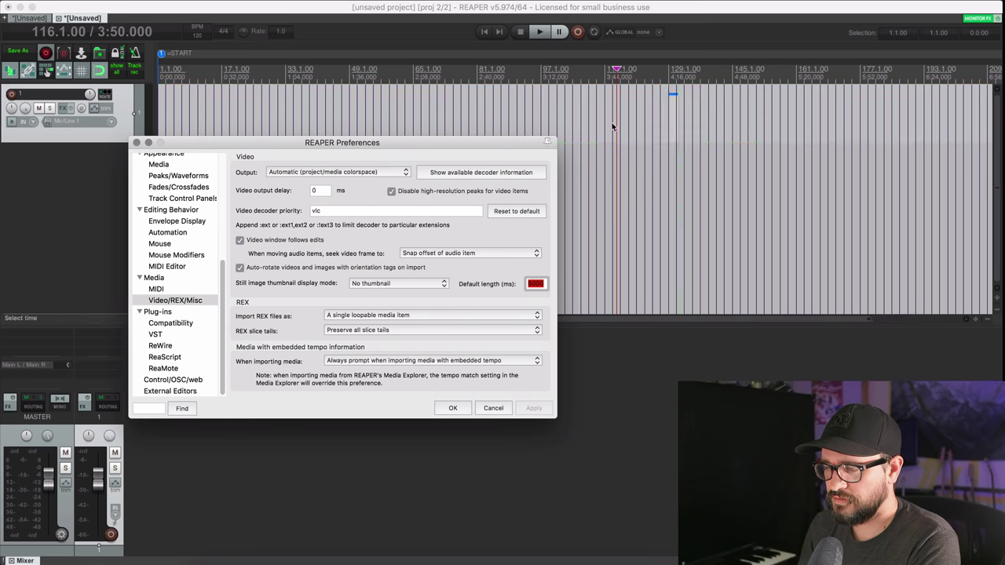
left_click_drag(373, 142, 354, 206)
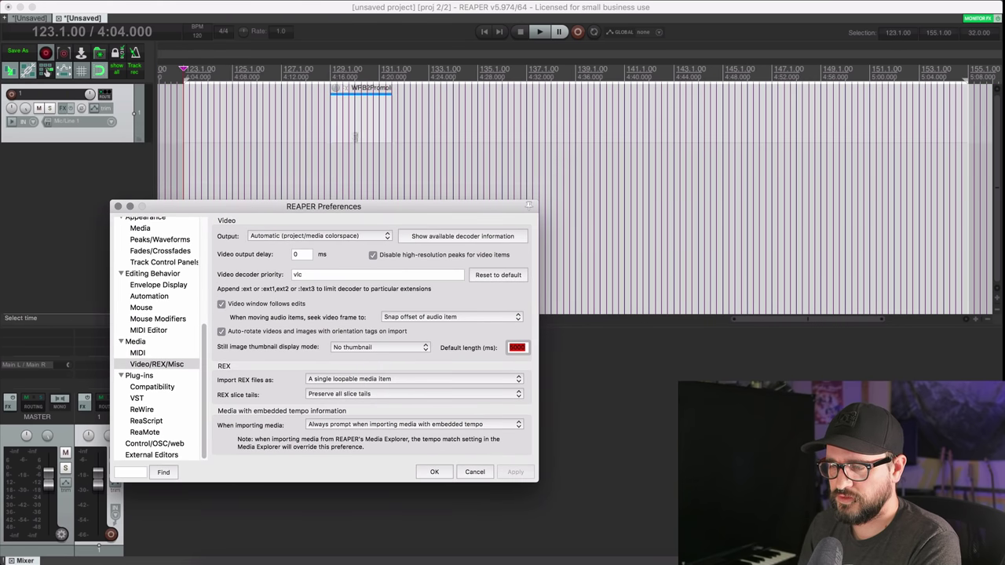
left_click(354, 139)
scroll(441, 161, "up", 4)
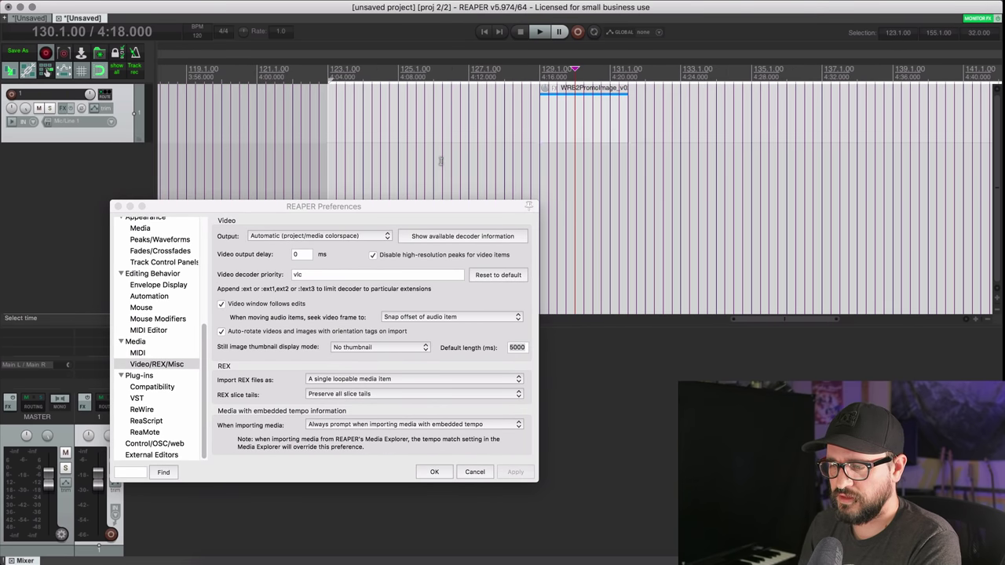
scroll(641, 157, "up", 2)
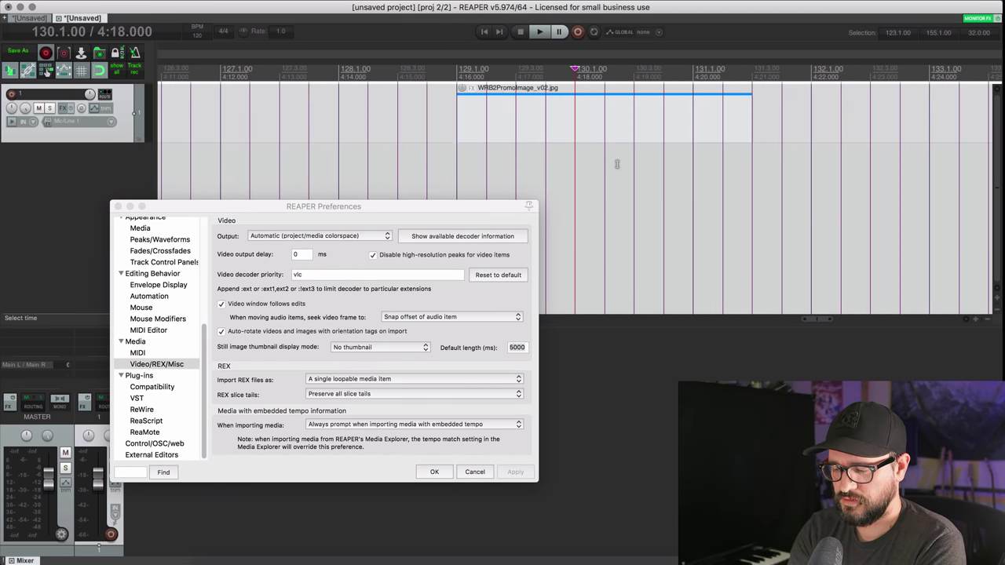
Step: View the imported image in the video window and close that window again
key("super+shift+v")
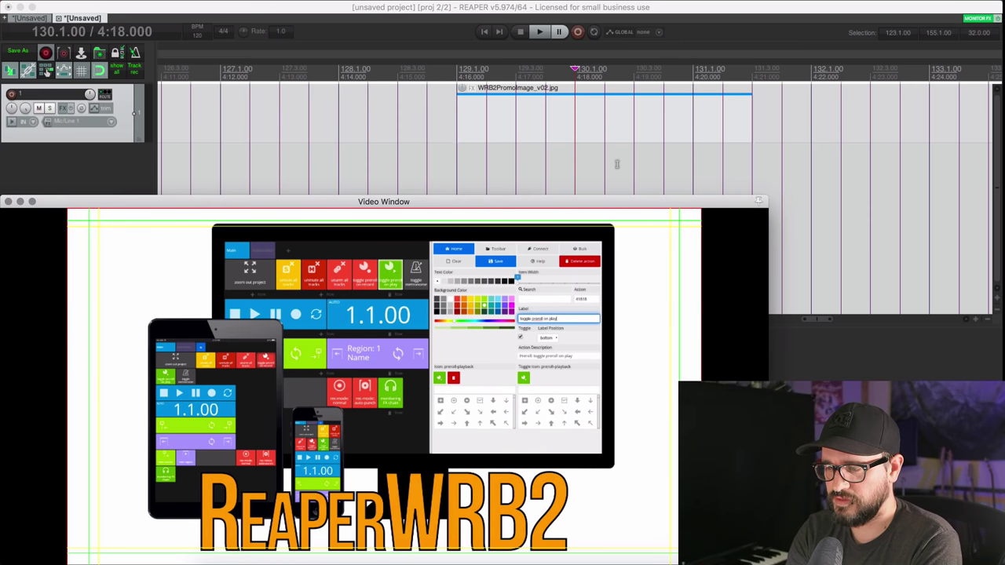
key("super+shift+v")
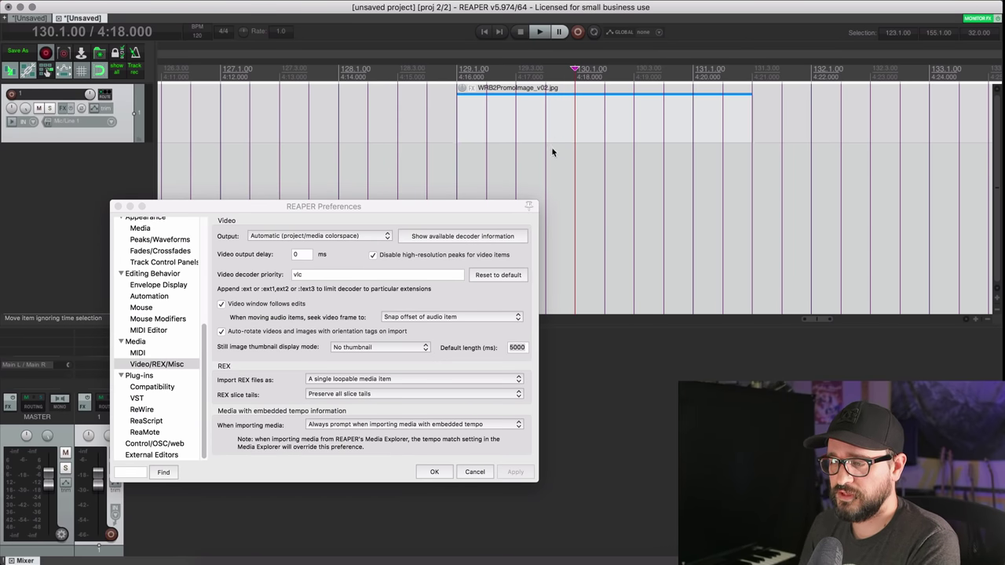
scroll(554, 145, "right", 2)
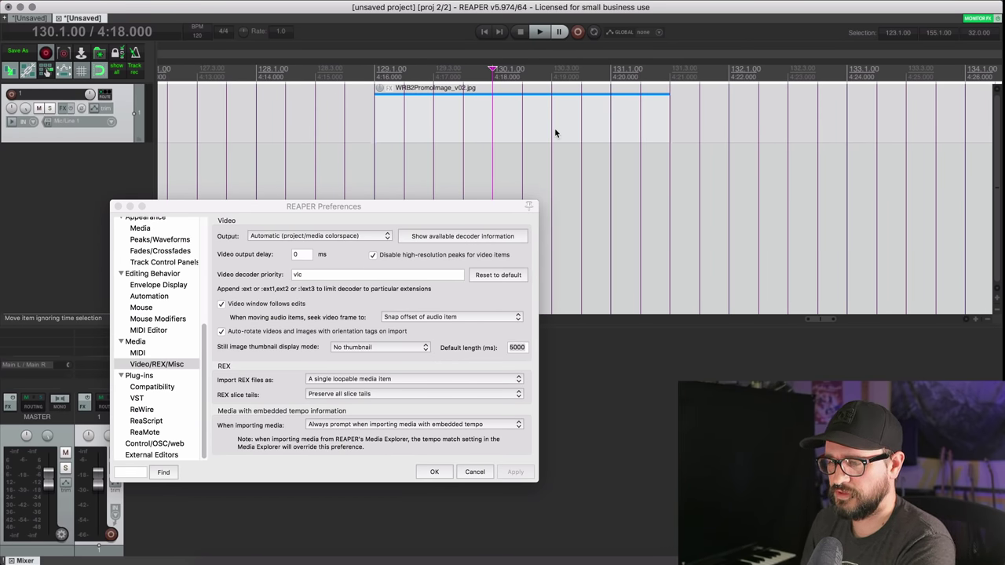
Step: Measure the image item's length with a time selection displayed in Seconds, and clear the selection
double_click(555, 131)
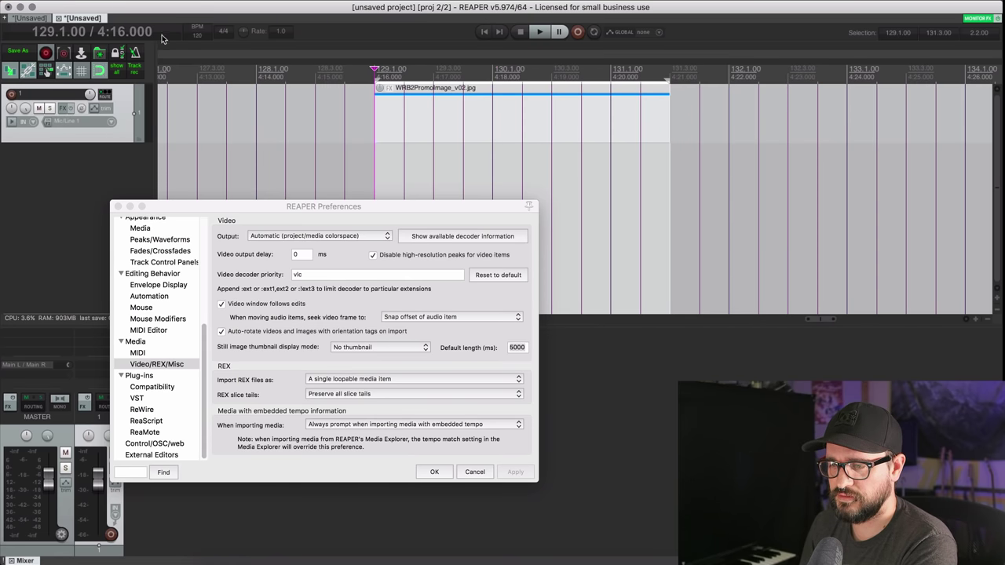
right_click(226, 72)
right_click(970, 32)
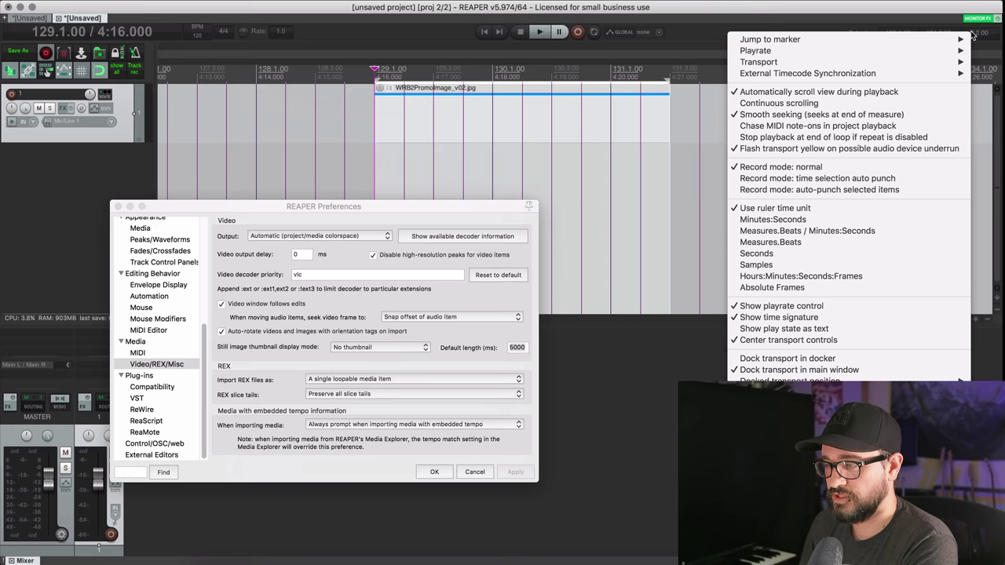
left_click(830, 254)
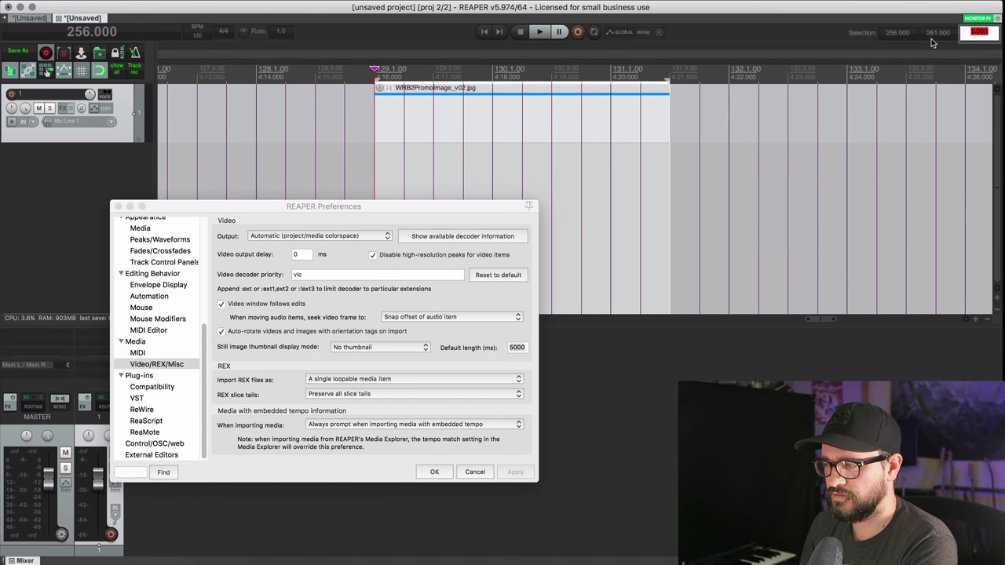
left_click(514, 138)
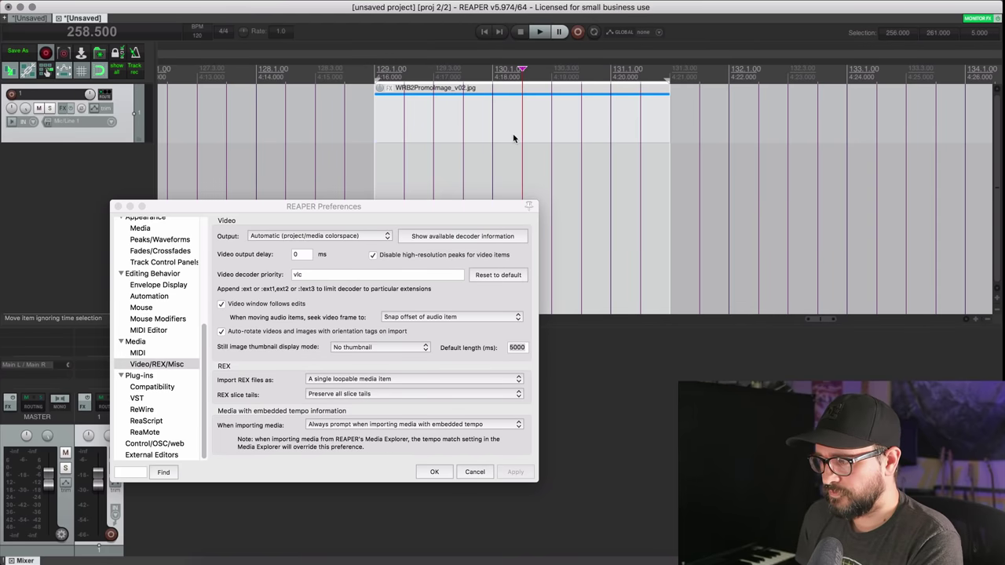
left_click(516, 129)
key("Escape")
left_click(506, 126)
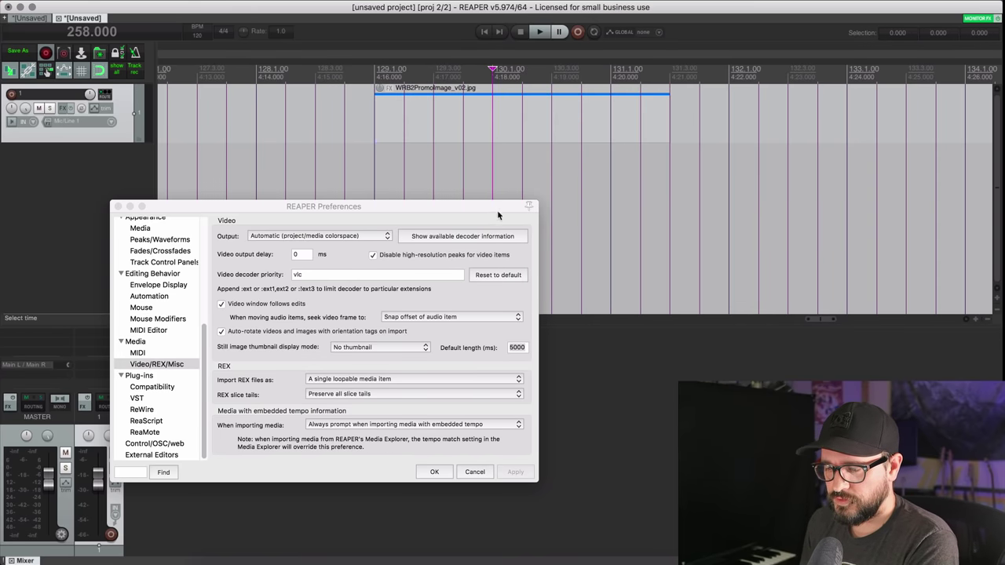
Step: Set the default length for newly imported still images to -1 and apply the preference
double_click(518, 348)
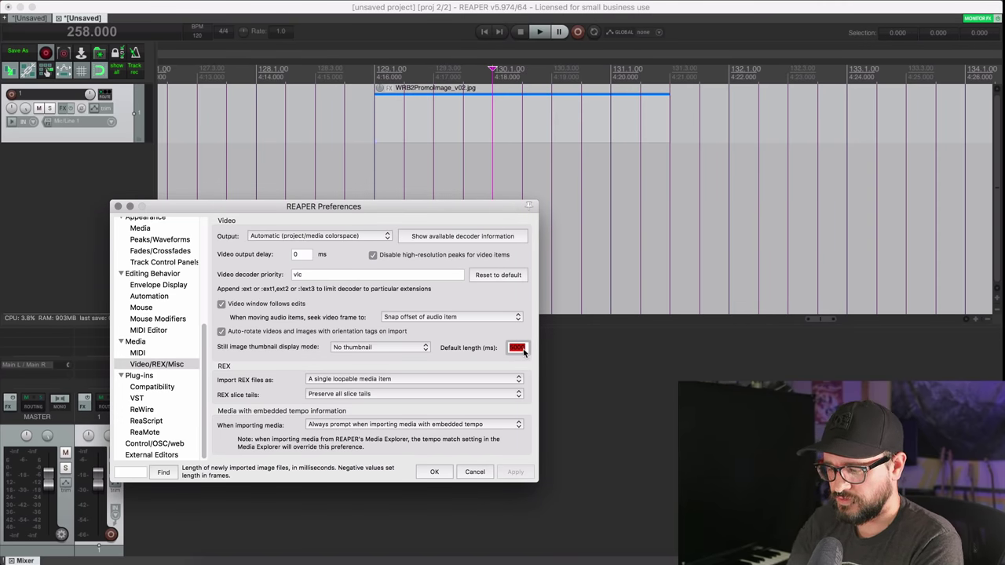
type("-1")
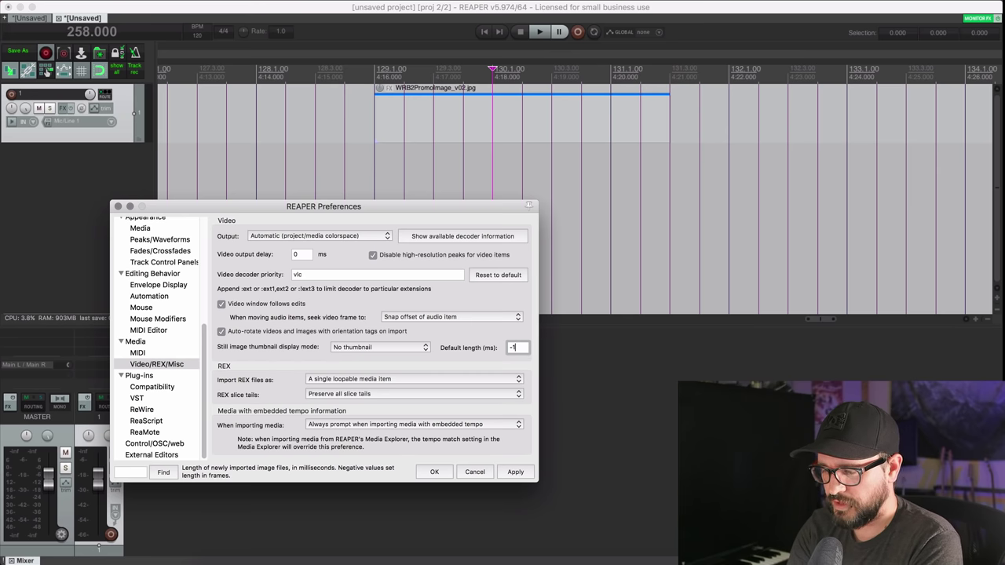
left_click(516, 473)
Step: Replace the image item on track 1 with a fresh import of WRB2PromoImage_v02.jpg at 4:18
left_click(533, 120)
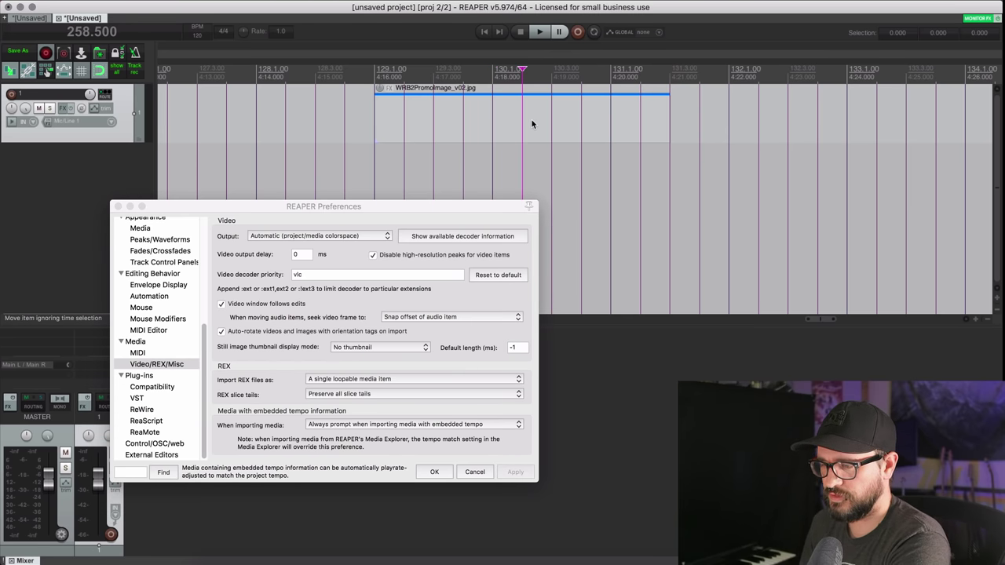
key("super+Tab")
key("super+Tab")
left_click_drag(885, 309, 493, 157)
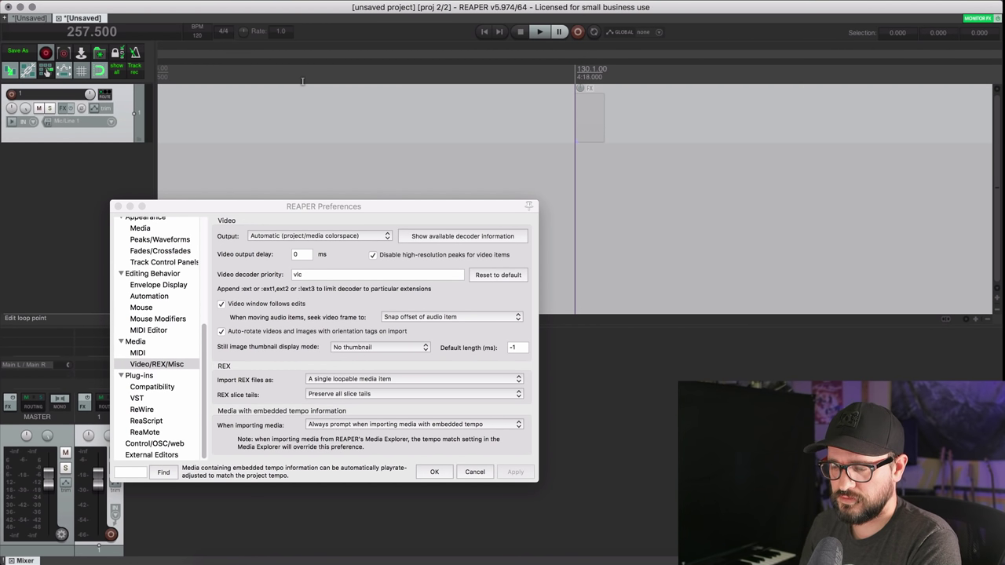
Step: Switch the ruler to hours:minutes:seconds:frames and set the time selection to the short image item
key("F7")
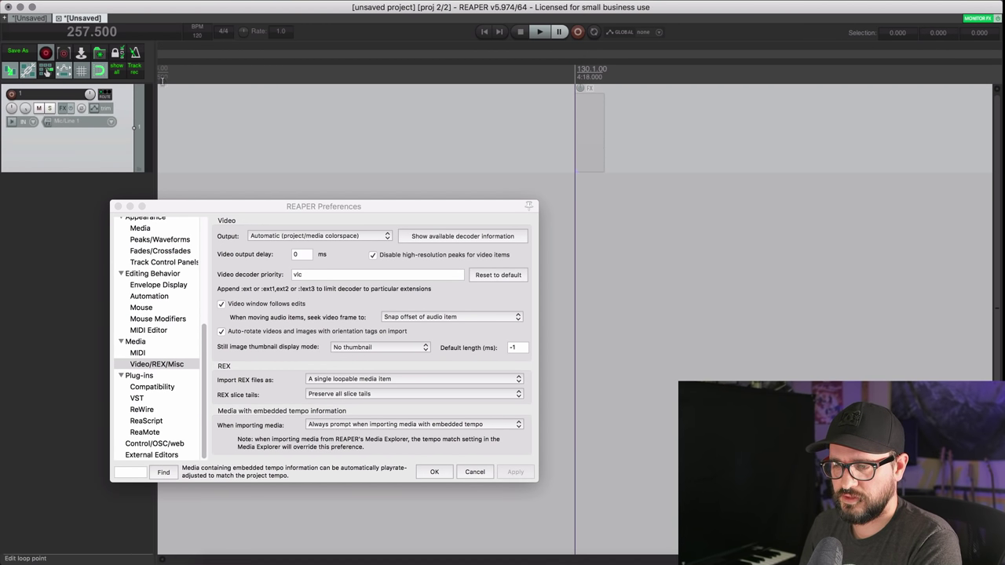
left_click(105, 53)
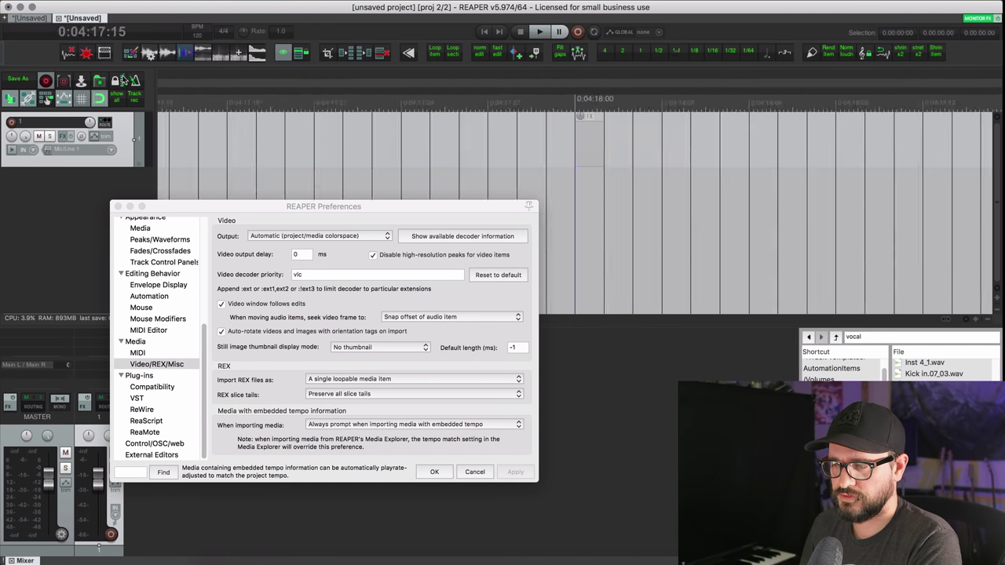
left_click(574, 181)
scroll(616, 186, "up", 2)
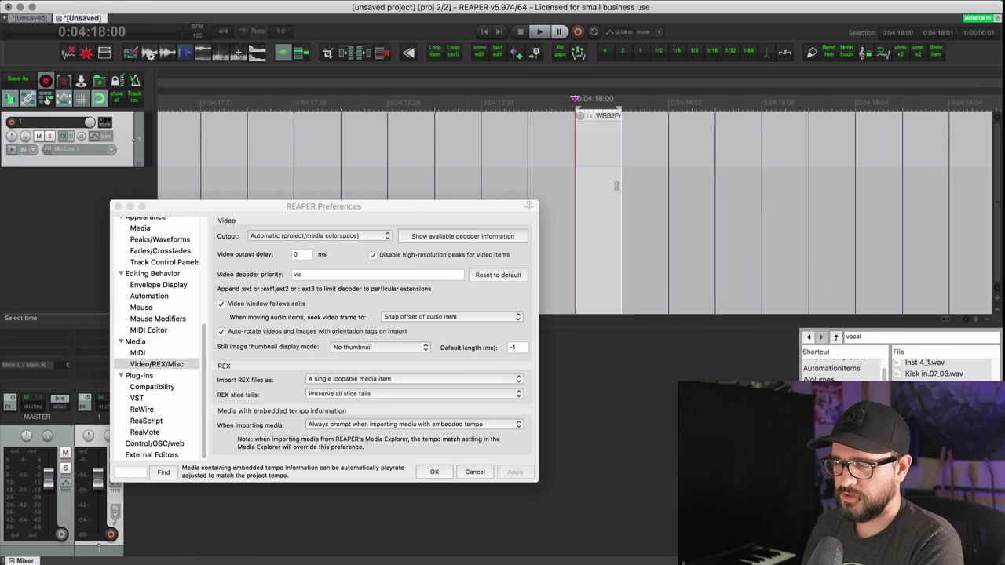
Step: Set the project's video frame rate to 60 in the project settings
key("alt+Return")
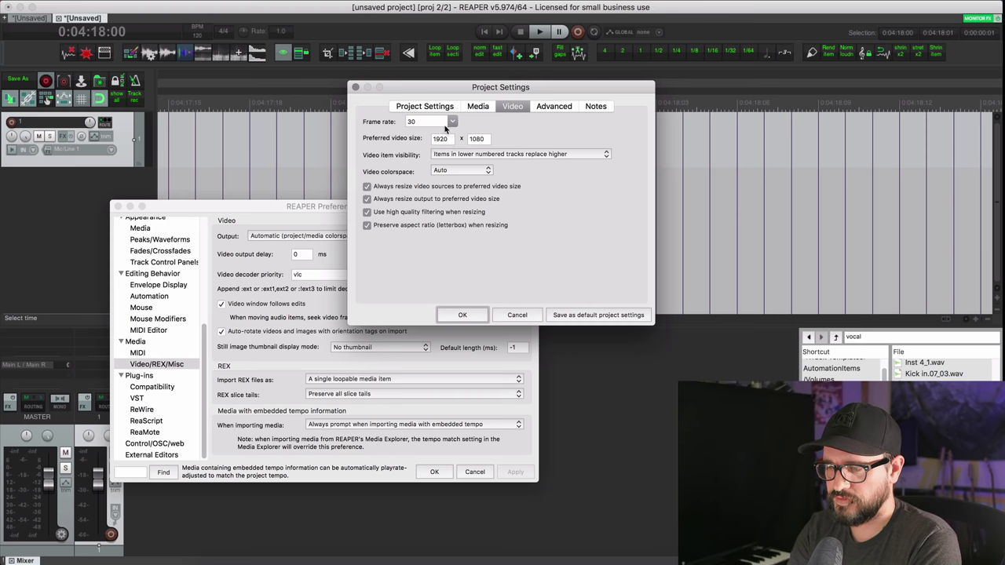
left_click(453, 123)
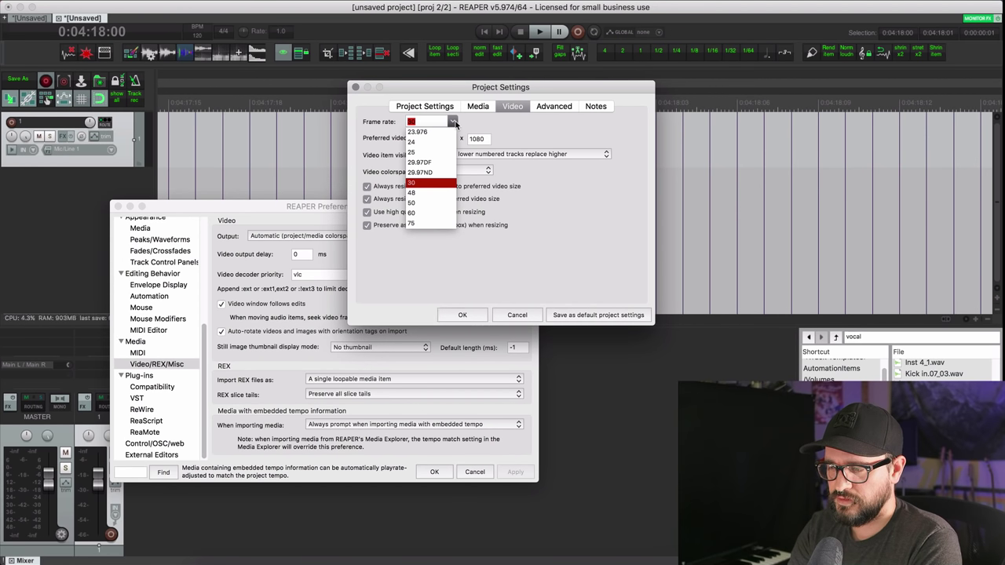
left_click(424, 213)
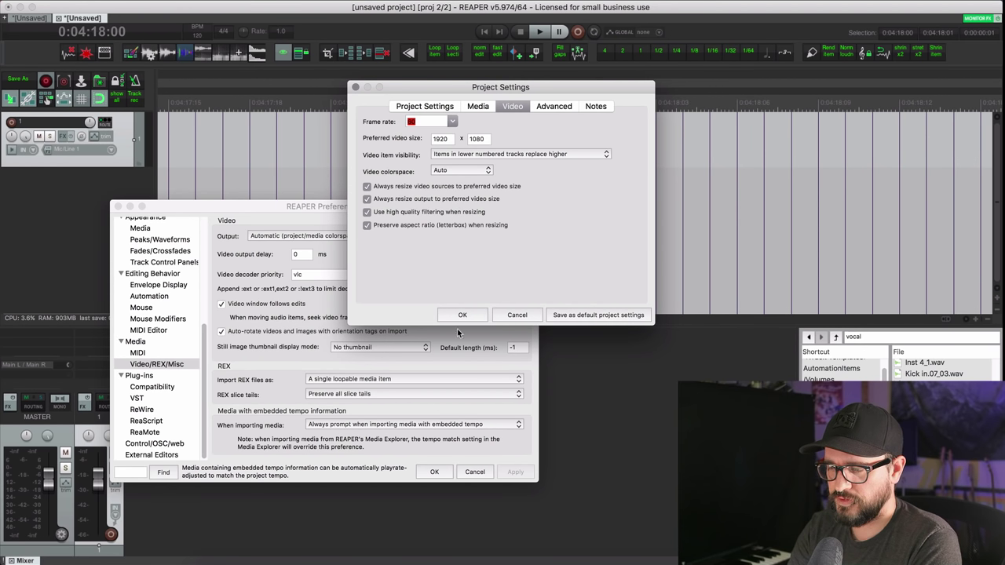
left_click(462, 315)
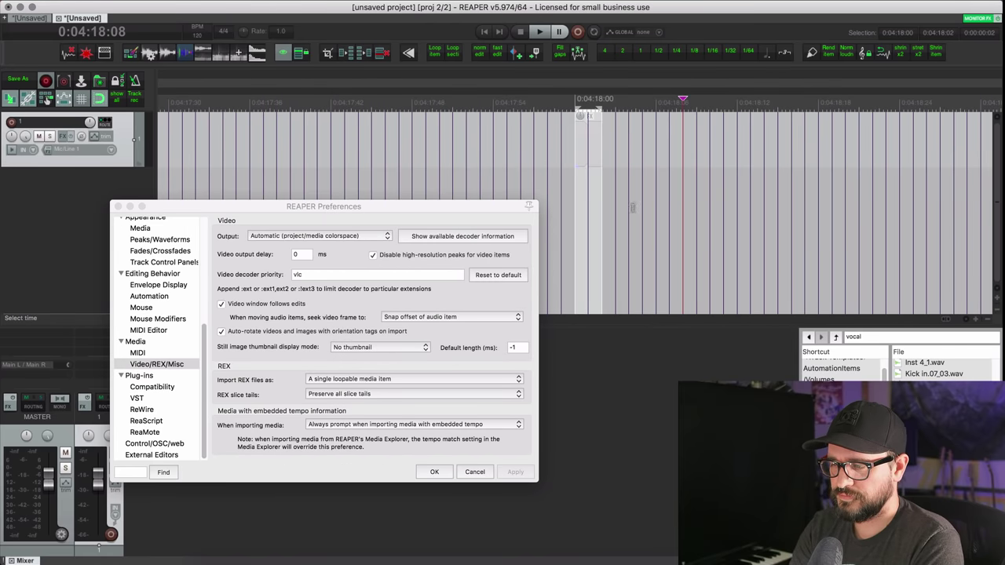
Step: Delete the image item and import WRB2PromoImage_v02.jpg again onto track 1 at 0:04:18:02
left_click(591, 202)
scroll(592, 202, "up", 4)
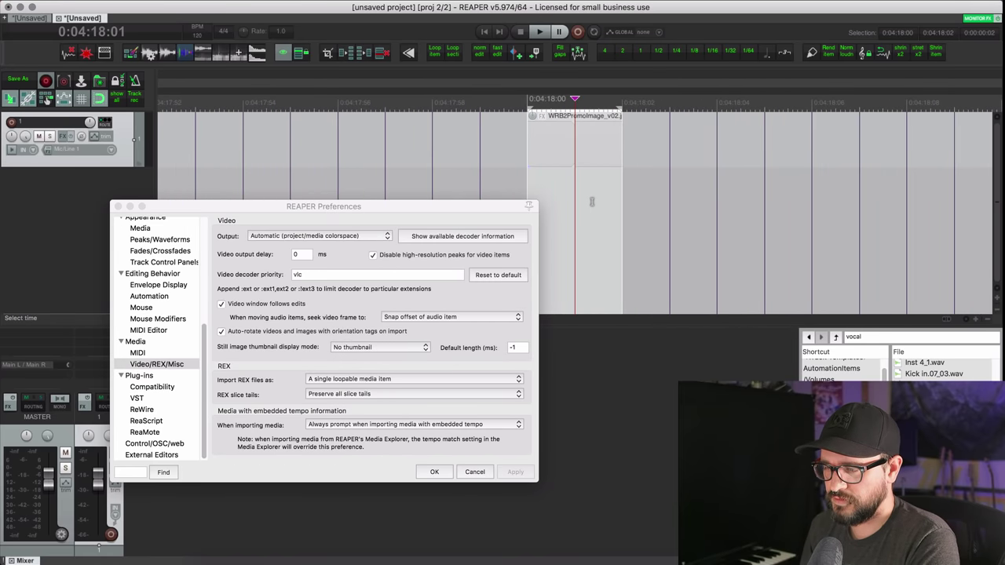
left_click(596, 155)
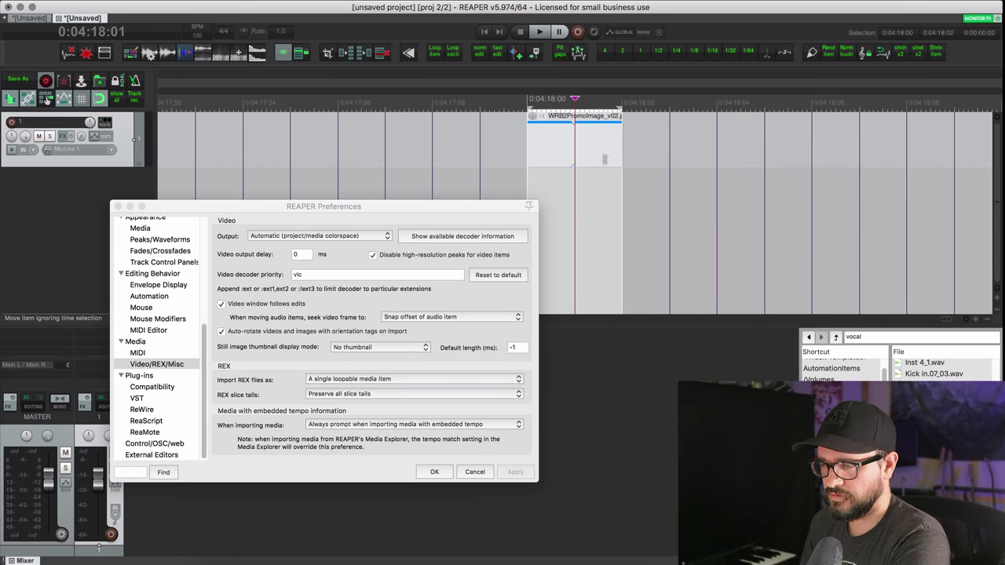
key("Delete")
key("super+Tab")
left_click_drag(890, 313, 664, 263)
left_click(662, 162)
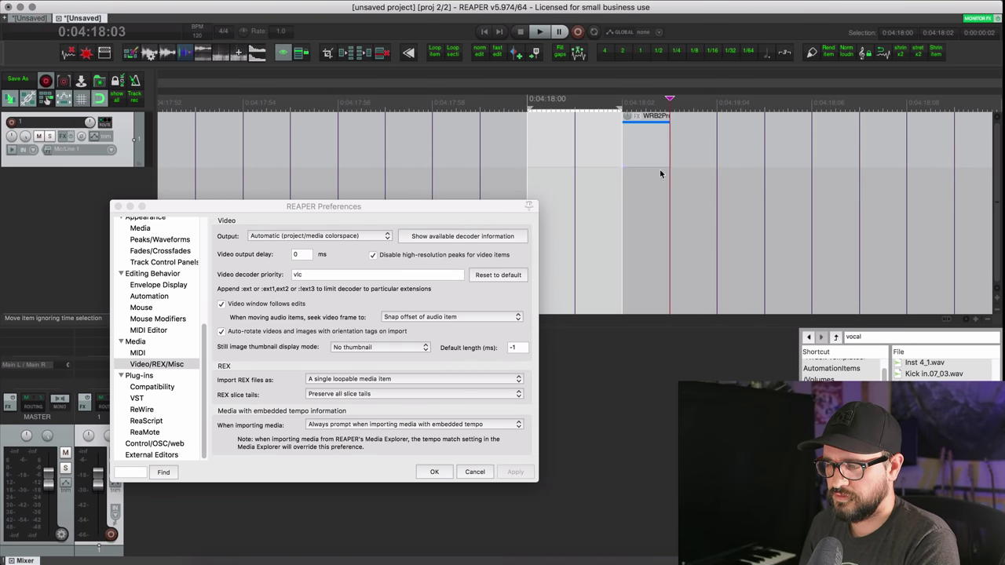
scroll(709, 244, "up", 5)
scroll(708, 245, "down", 6)
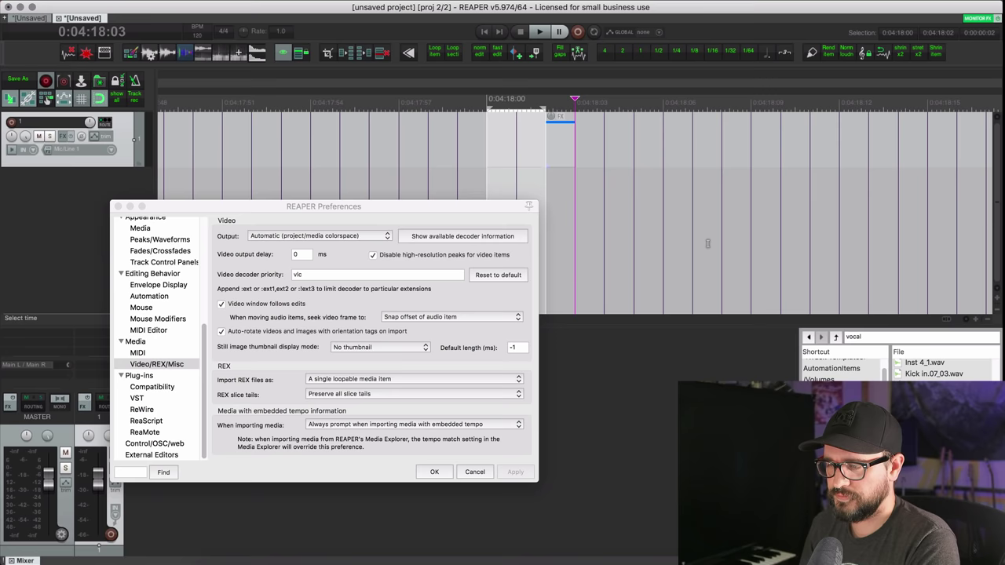
Step: Set the still image default length to 1 ms and the thumbnail display mode to Stretch image, and apply
double_click(519, 348)
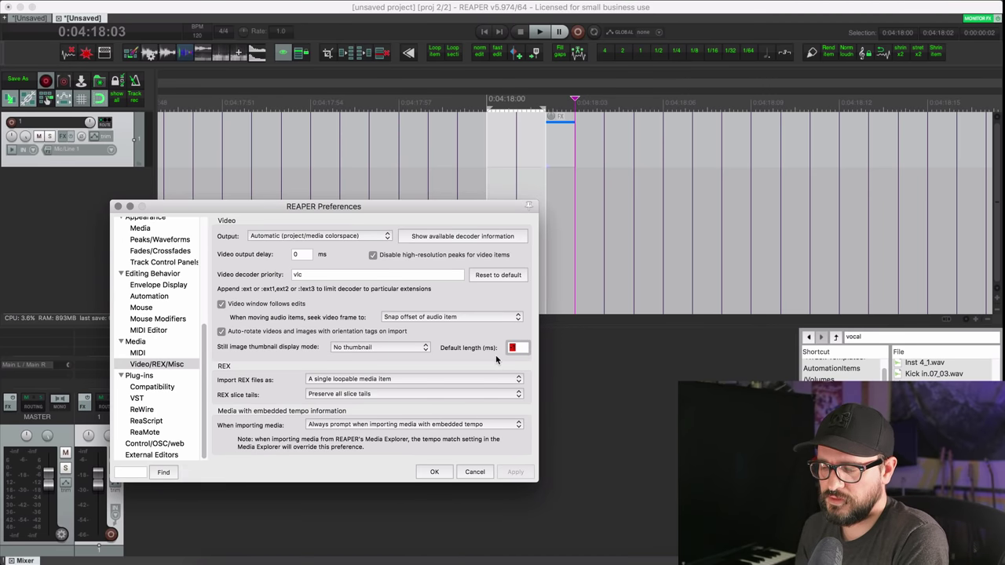
type("1")
left_click(378, 349)
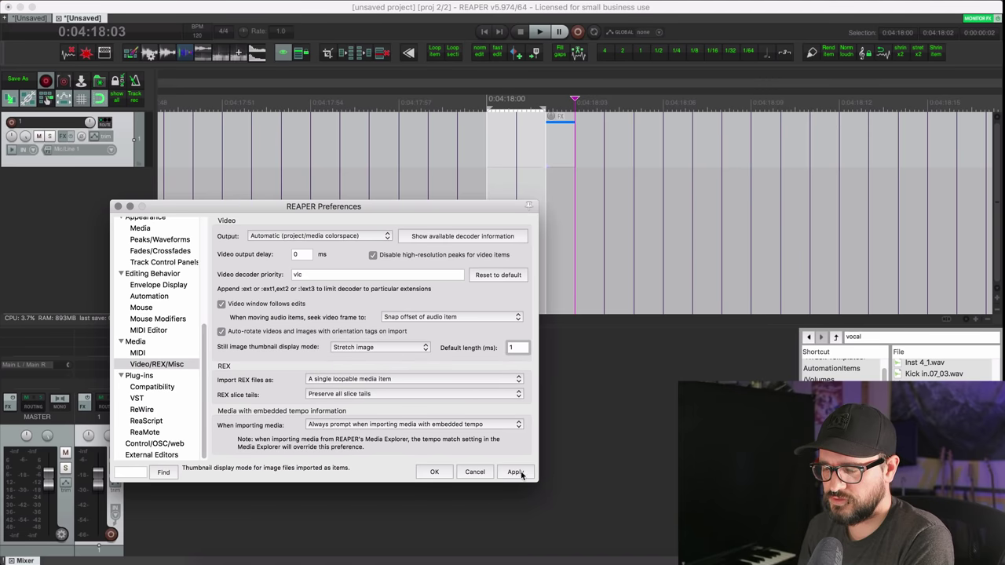
Step: Examine how the stretched thumbnail fills the image item at different zoom levels and track heights
left_click(600, 179)
scroll(520, 218, "up", 1)
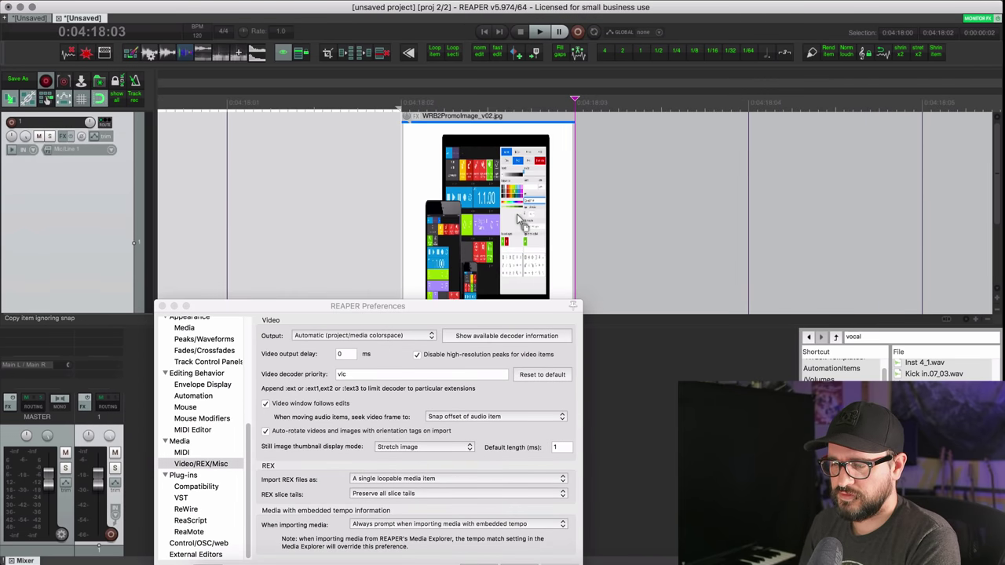
scroll(521, 219, "down", 1)
scroll(517, 219, "up", 3)
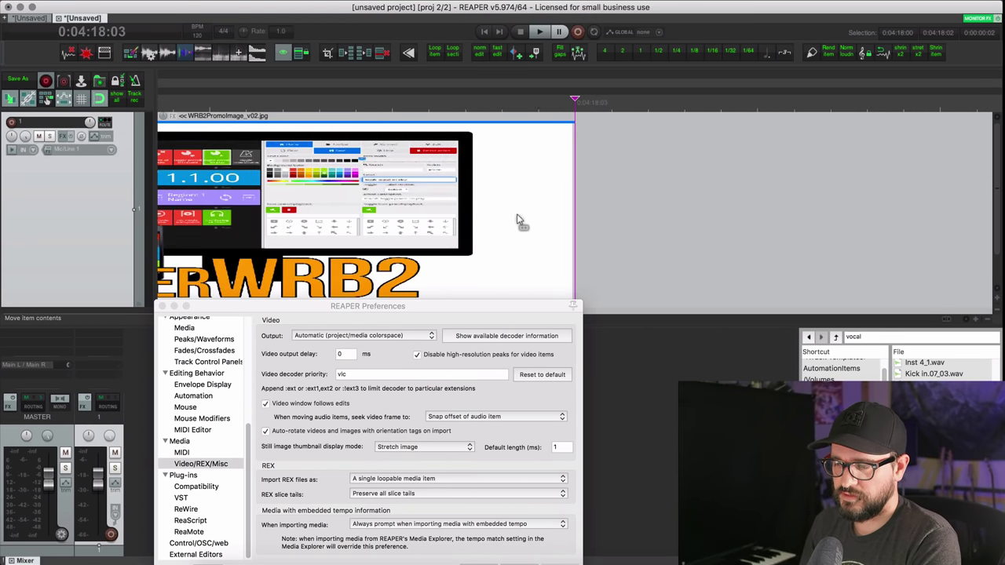
scroll(517, 218, "left", 7)
scroll(516, 223, "down", 5)
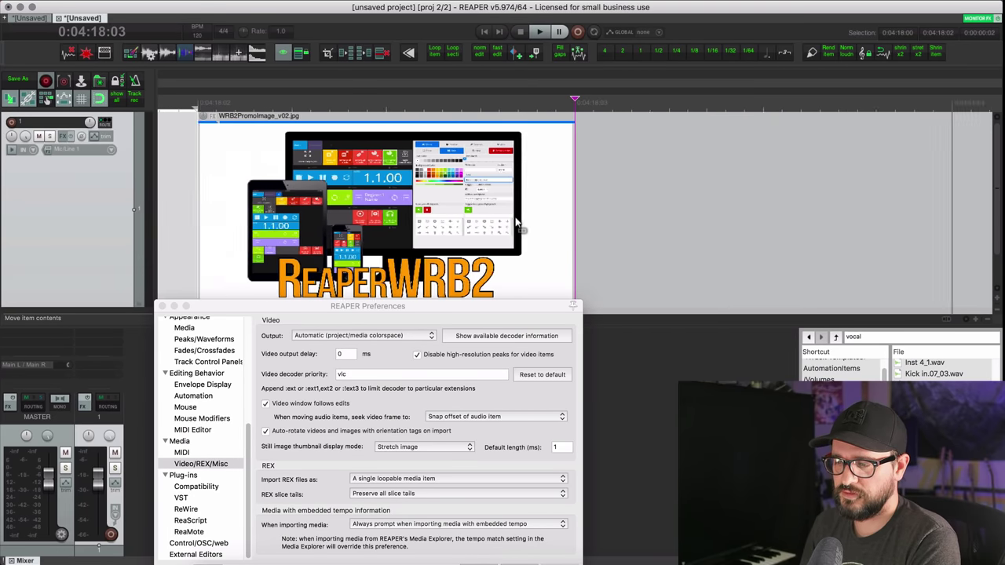
left_click(653, 377)
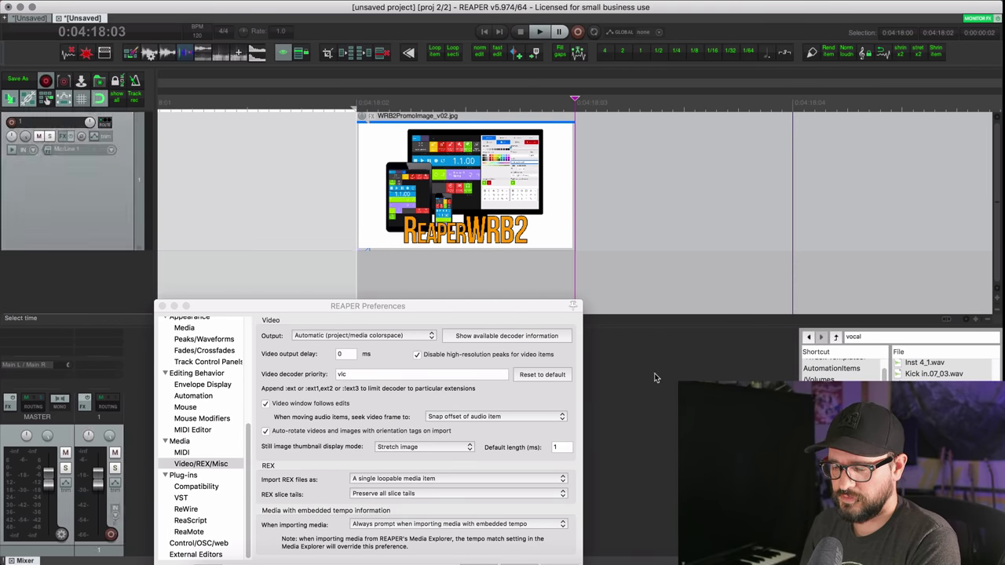
Step: Hide the docked mixer and media explorer, and apply Full height as the still image thumbnail display mode
key("alt+d")
left_click_drag(482, 306, 354, 171)
left_click(301, 312)
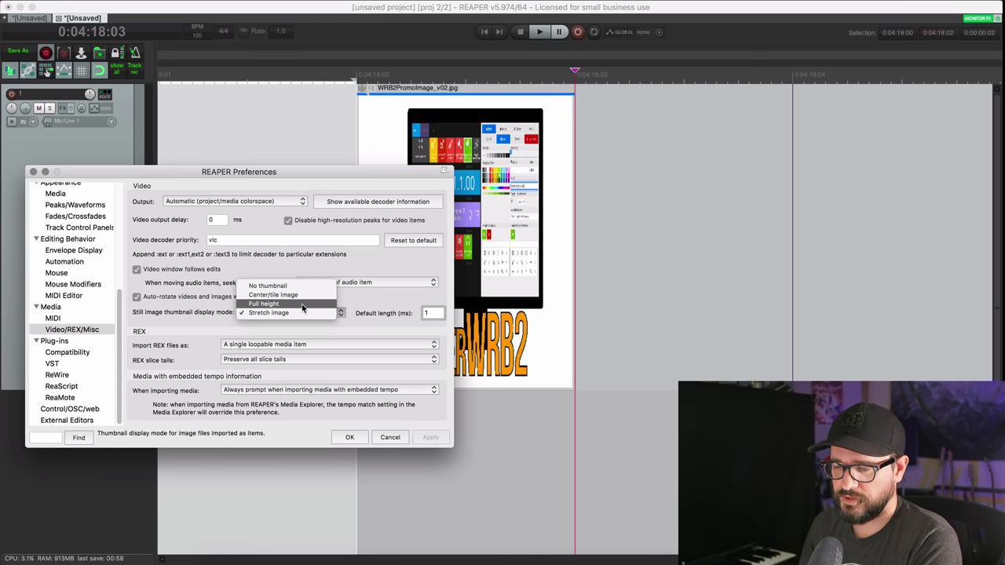
left_click(303, 305)
left_click(438, 441)
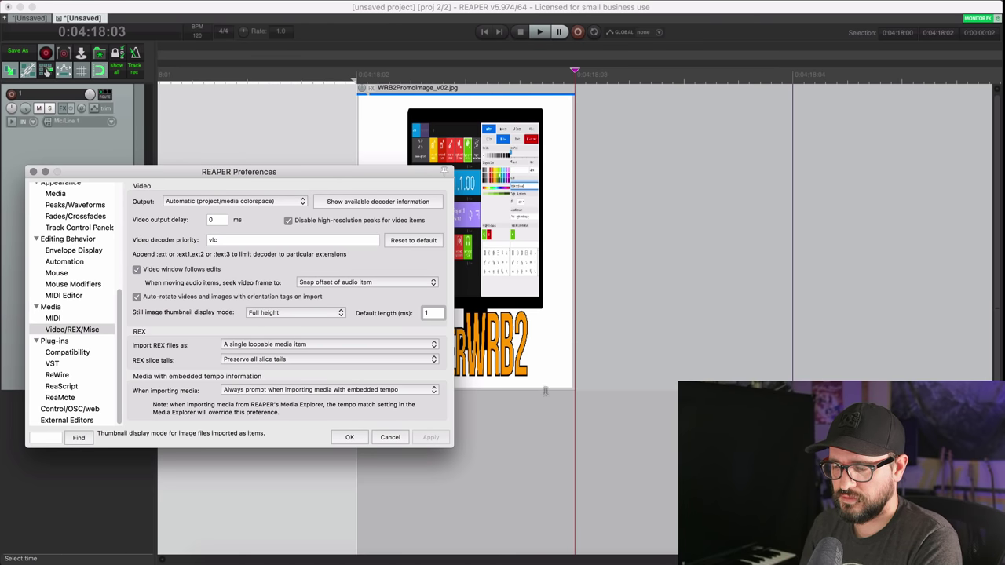
Step: Examine how the full-height thumbnail fits the WRB2PromoImage_v02.jpg item at different zoom levels
scroll(559, 348, "up", 3)
scroll(558, 348, "down", 4)
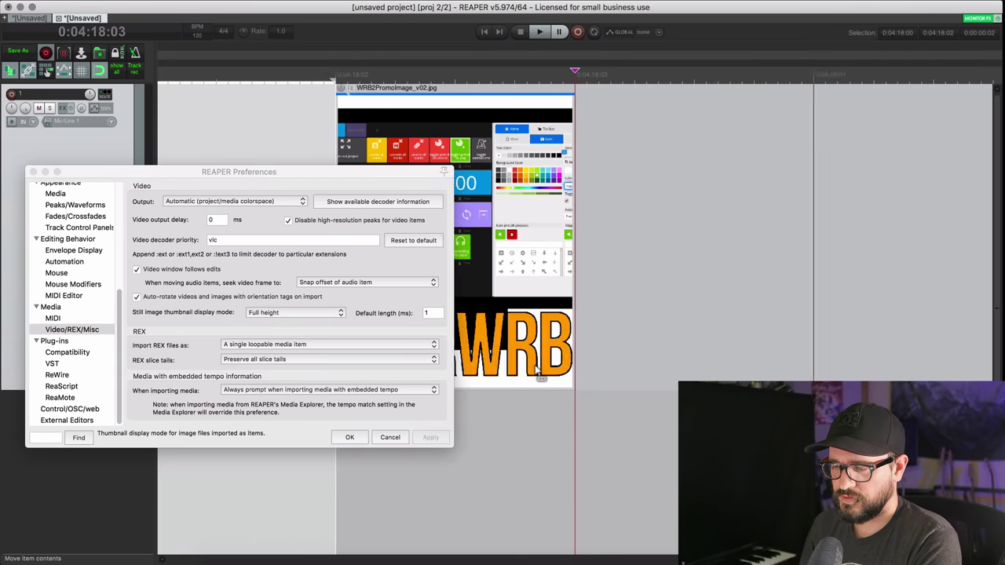
left_click_drag(386, 176, 265, 187)
scroll(542, 294, "down", 4)
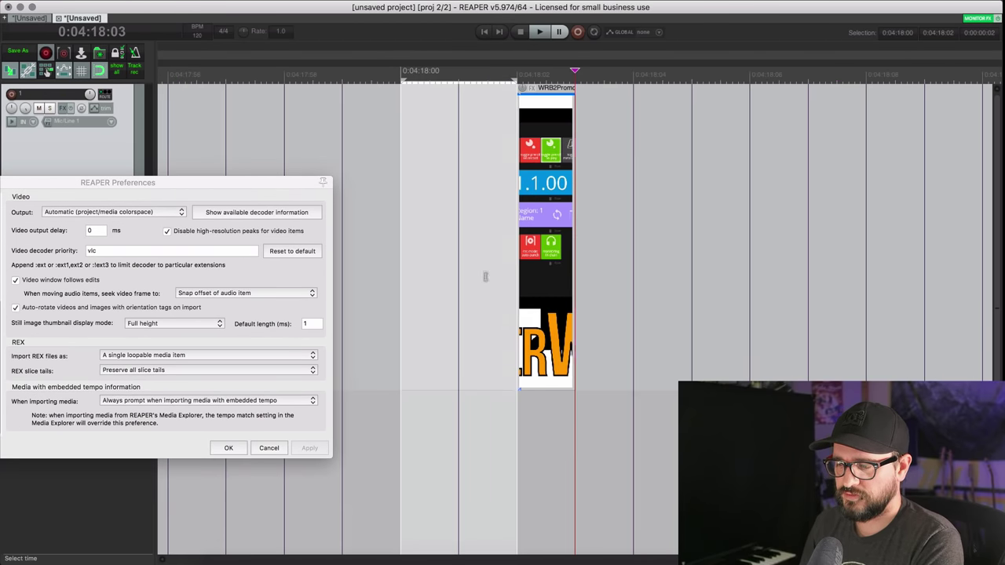
scroll(542, 295, "up", 4)
scroll(518, 290, "up", 3)
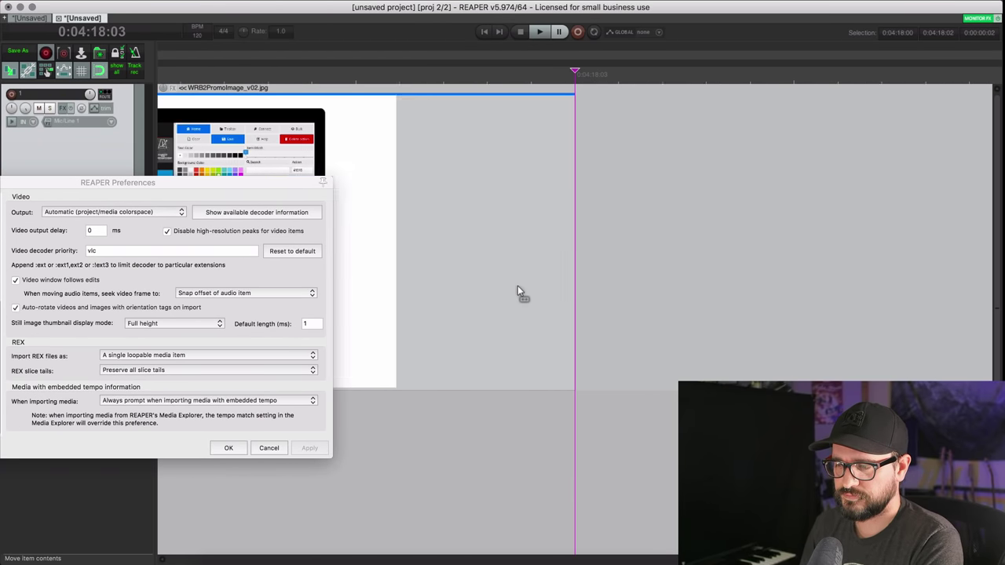
scroll(517, 289, "down", 2)
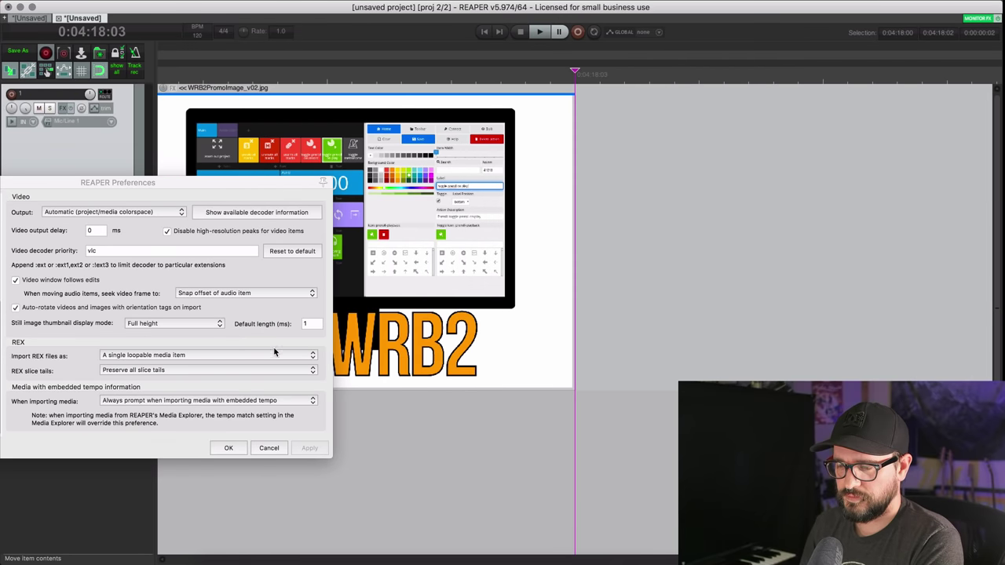
Step: Set the still image thumbnail display mode to Center/tile image and apply it
left_click(176, 323)
left_click(175, 314)
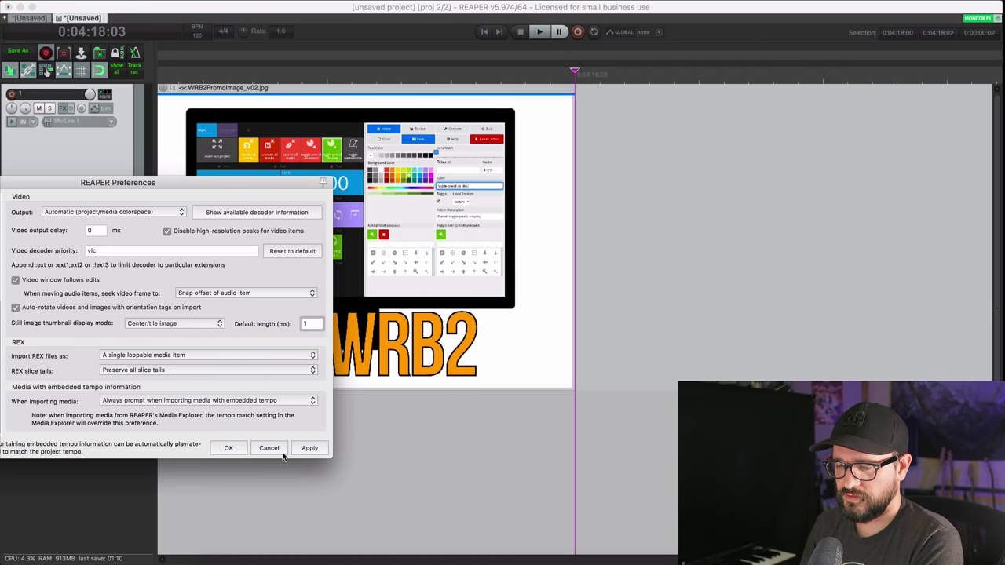
left_click(310, 448)
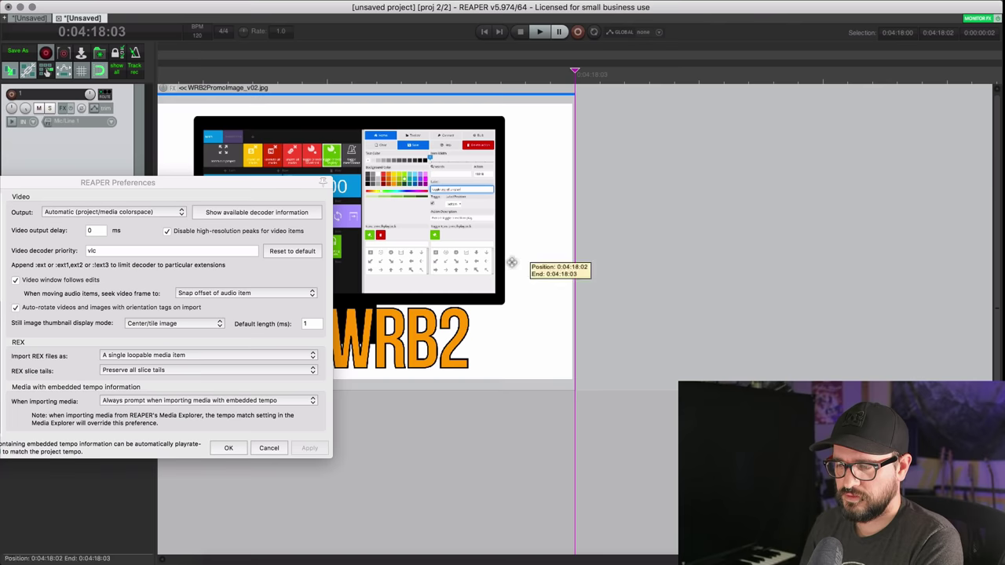
Step: Examine how the centered thumbnail scales inside the WRB2PromoImage_v02.jpg item at different zoom levels
scroll(528, 302, "down", 3)
scroll(528, 304, "down", 3)
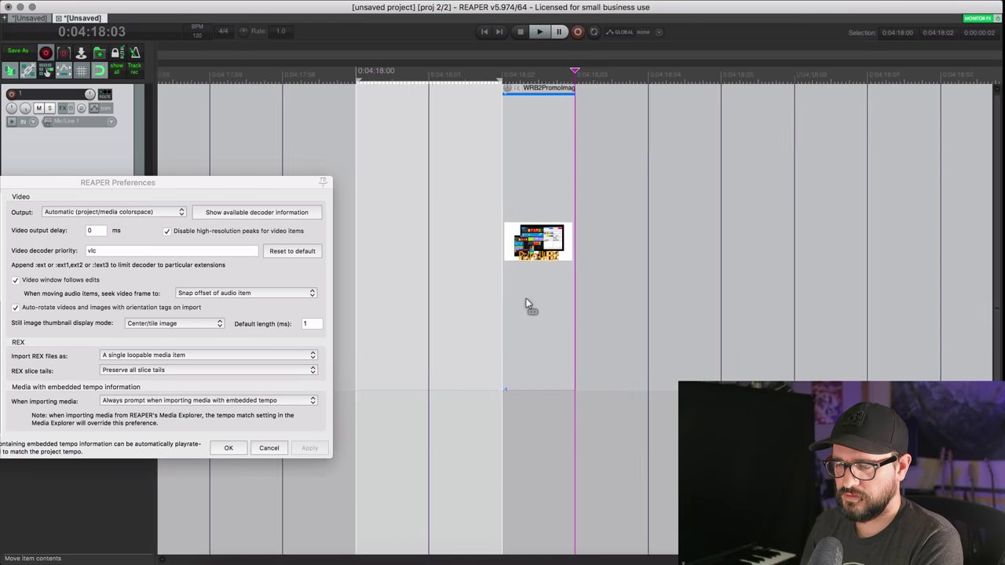
scroll(528, 304, "up", 4)
scroll(527, 304, "up", 2)
scroll(527, 304, "down", 3)
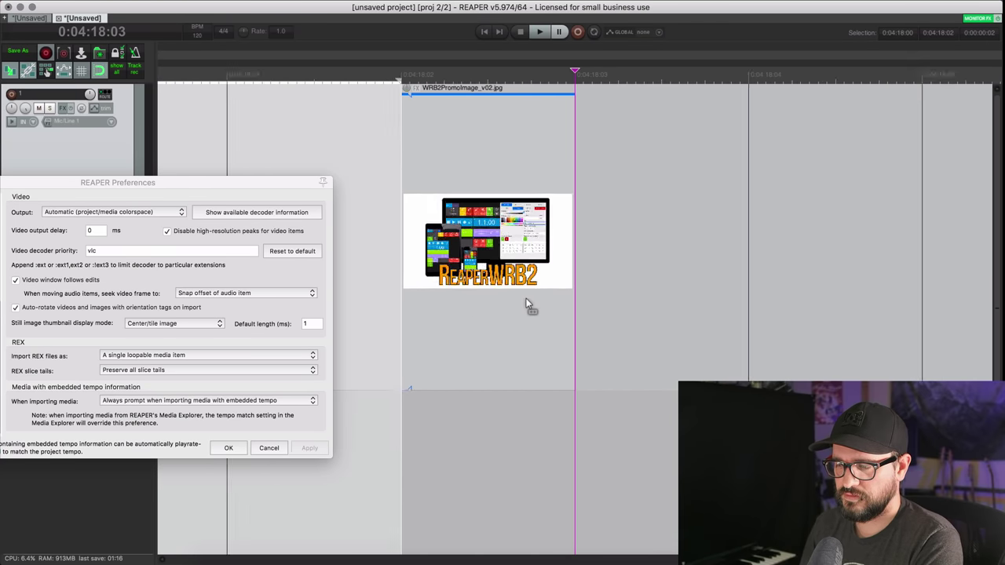
scroll(528, 304, "up", 3)
scroll(527, 304, "up", 1)
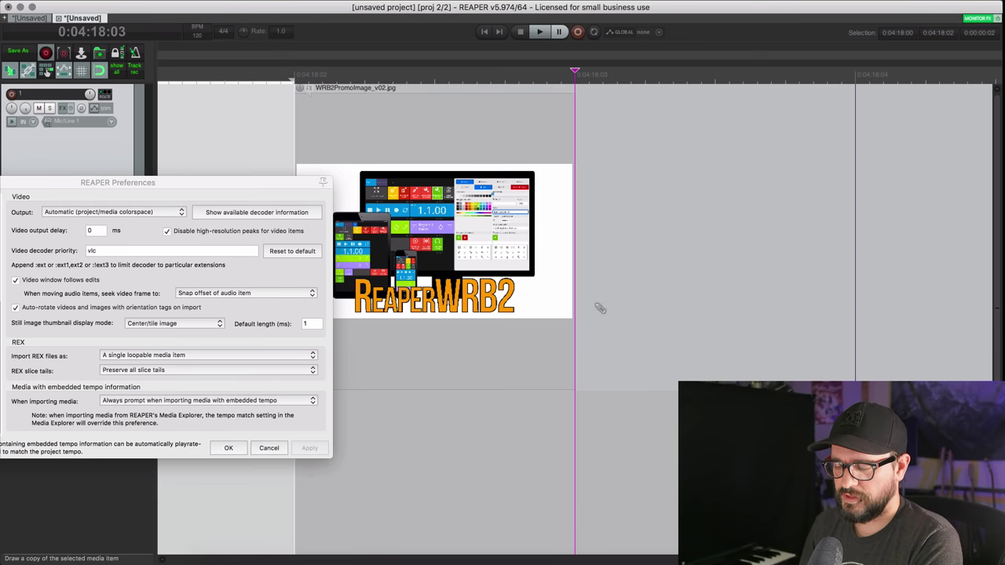
Step: Import reaperblog 2019 siteicon.png from the Pictures folder onto track 1 at 0:04:18:04
key("super+Tab")
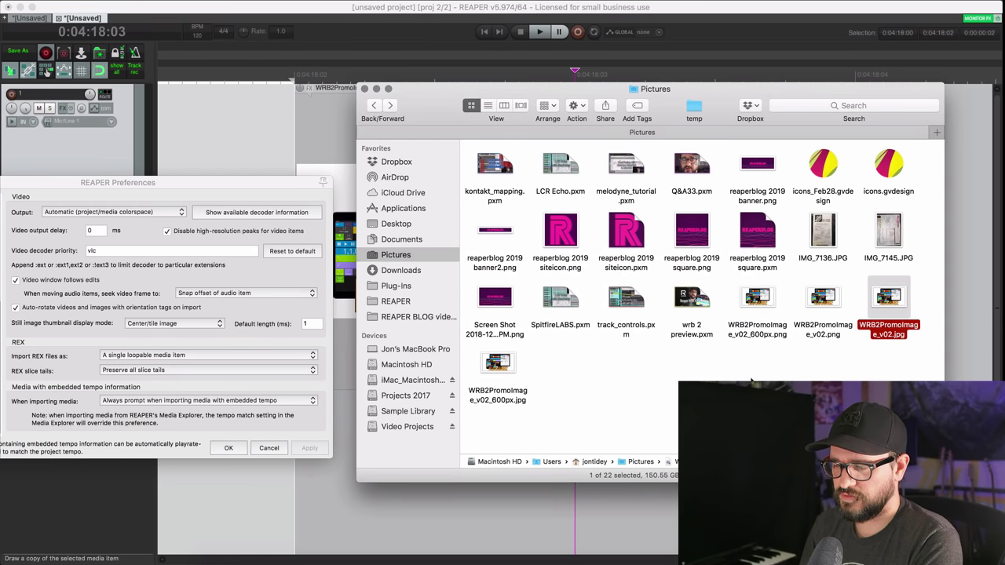
left_click(751, 381)
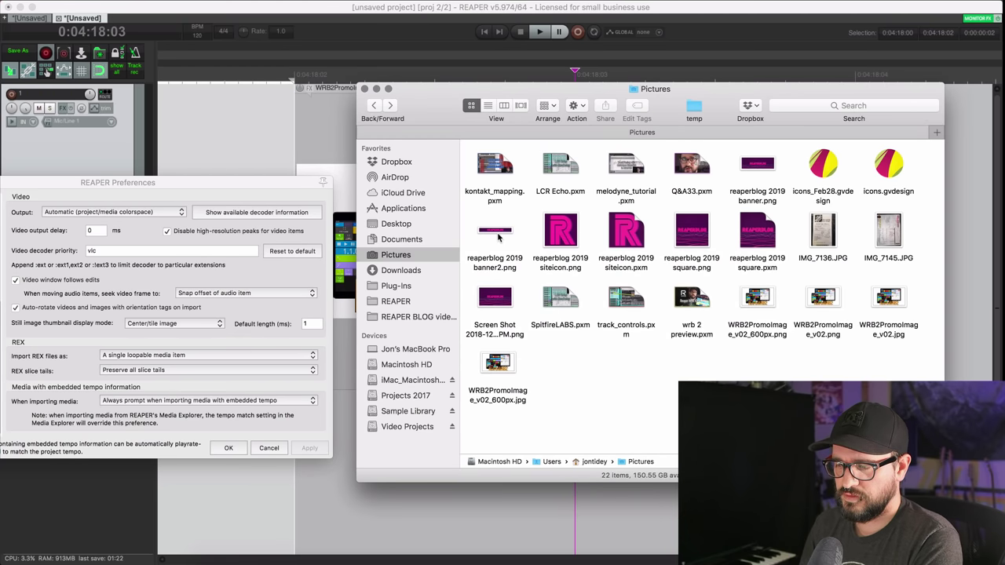
left_click(562, 229)
left_click_drag(566, 229, 870, 258)
key("super+Tab")
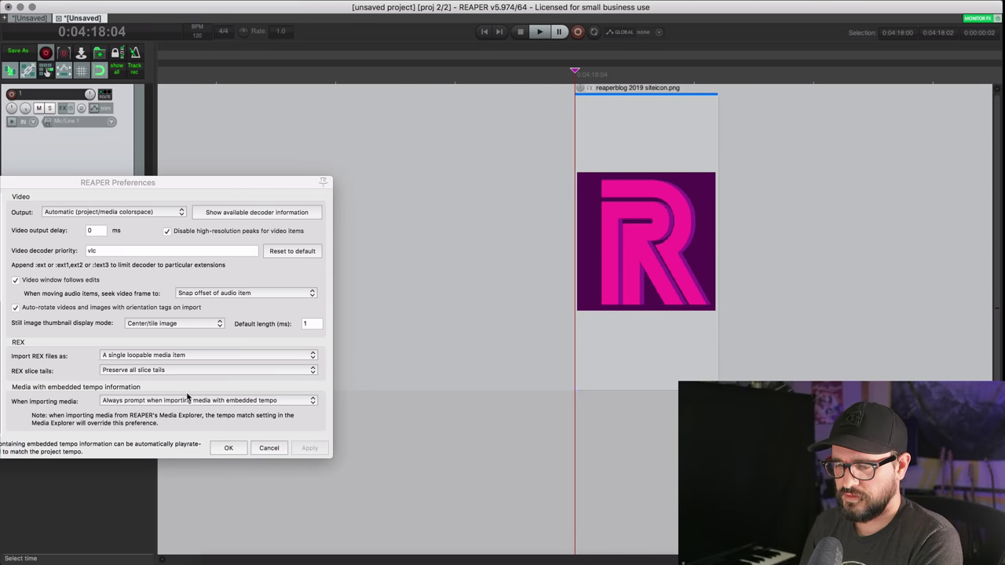
Step: Extend both edges of the reaperblog 2019 siteicon.png item, its start to about 0:04:18:03.5 and its end to about 0:04:18:17
left_click(170, 324)
left_click(174, 324)
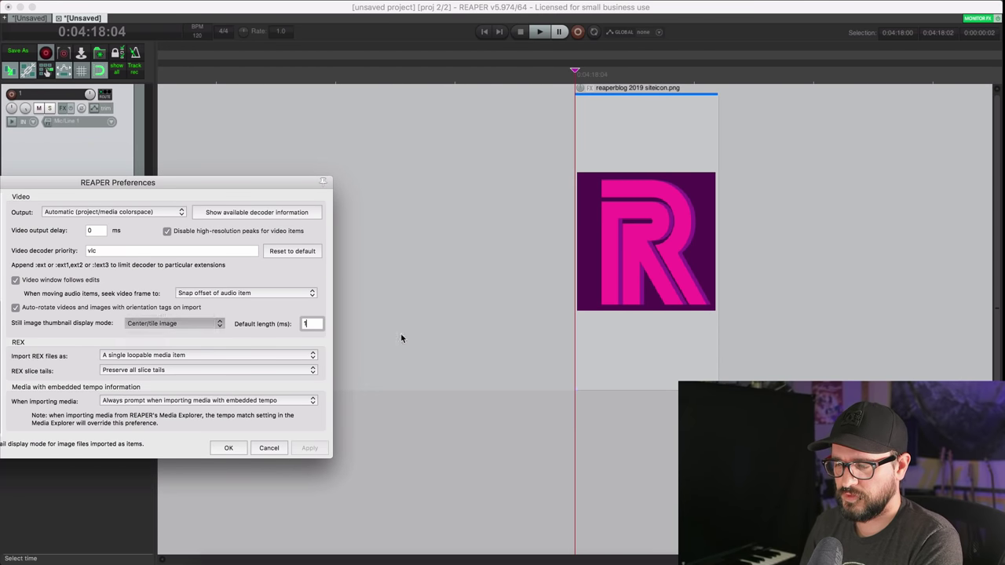
left_click(577, 293)
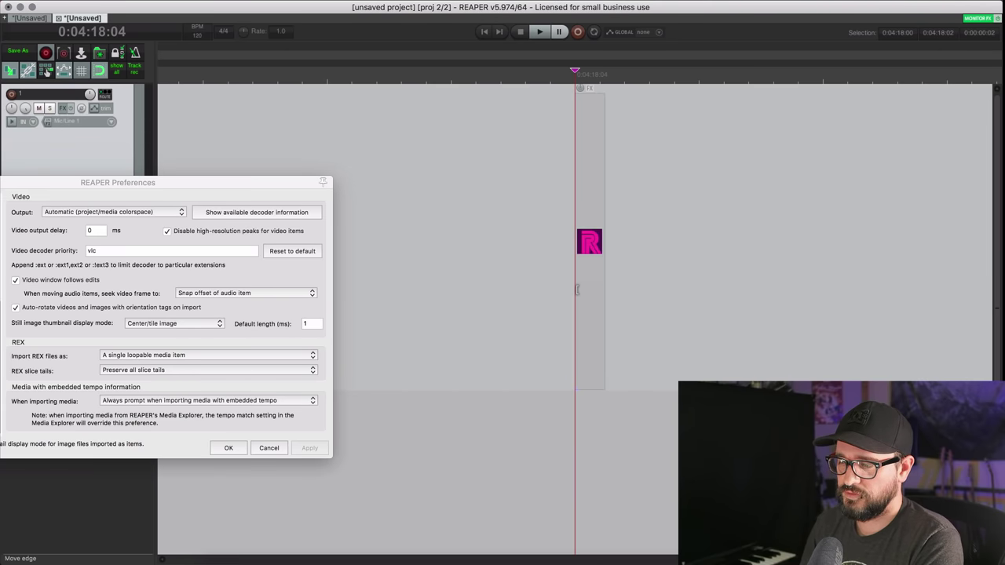
left_click_drag(577, 290, 369, 290)
scroll(471, 329, "down", 3)
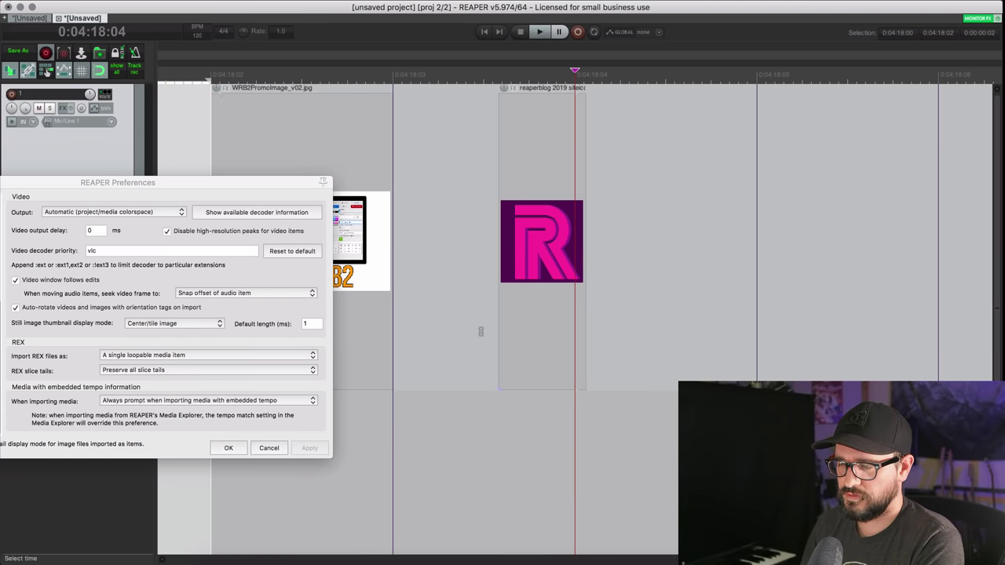
left_click_drag(586, 319, 986, 325)
scroll(776, 375, "down", 3)
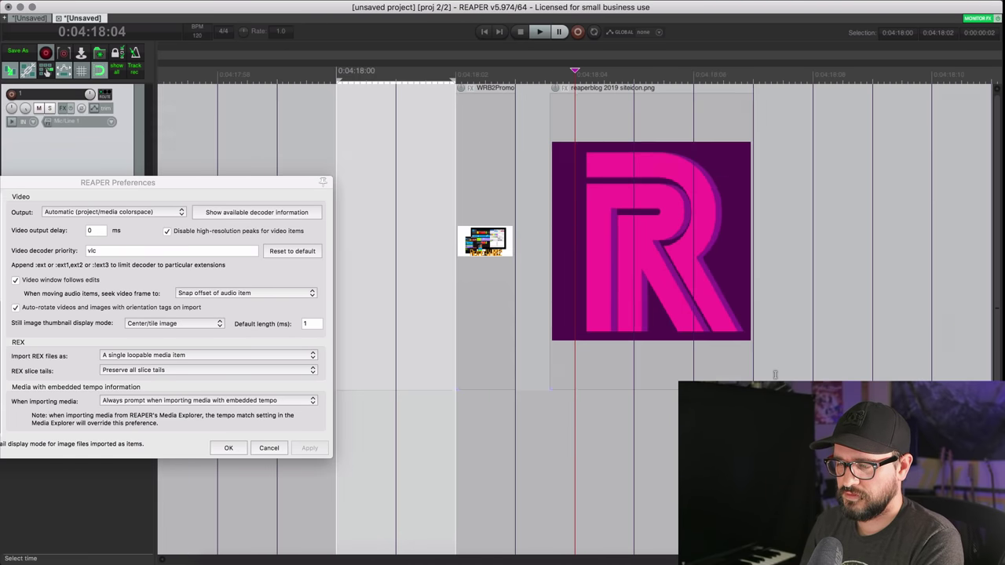
scroll(696, 279, "down", 3)
left_click_drag(662, 297, 958, 302)
left_click(752, 314)
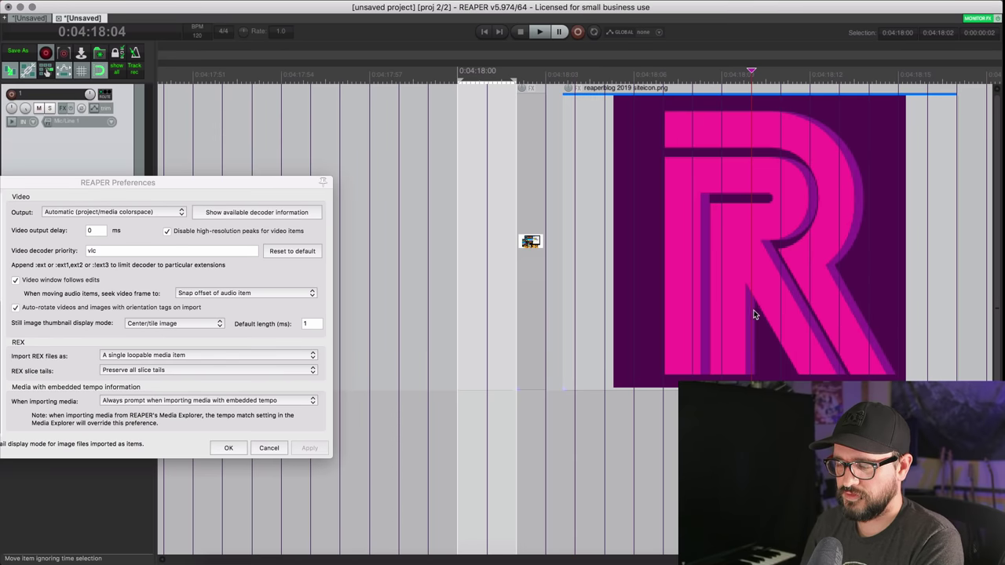
scroll(766, 335, "right", 2)
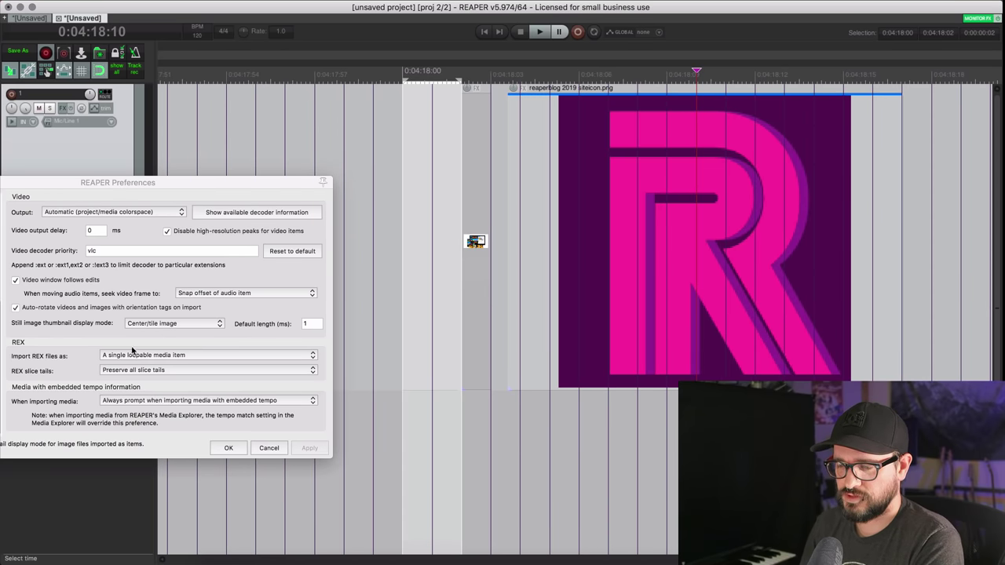
Step: Apply the Full height thumbnail display mode and examine how the image tiles across the lengthened siteicon item
left_click(165, 324)
left_click(149, 333)
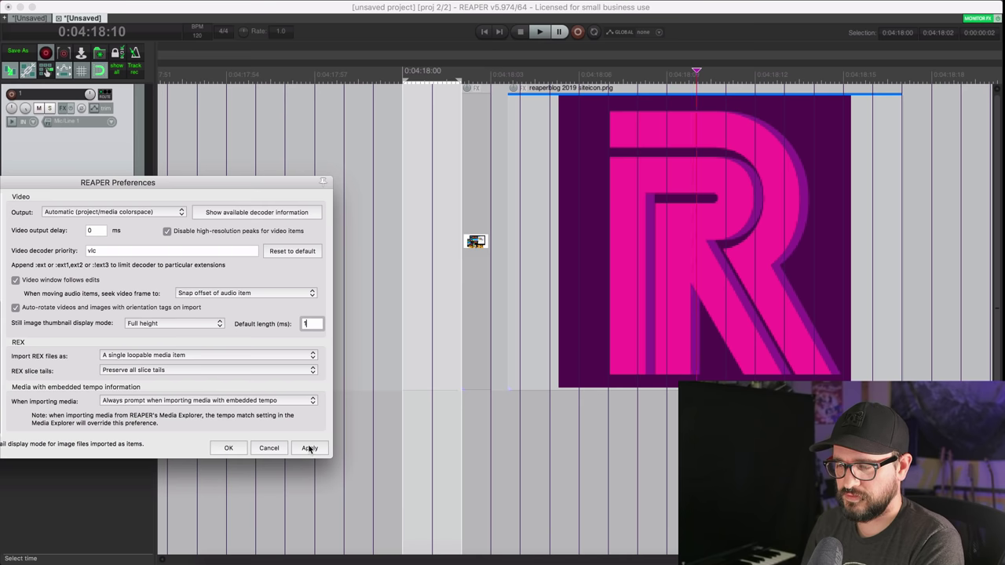
left_click(600, 296)
scroll(615, 325, "up", 3)
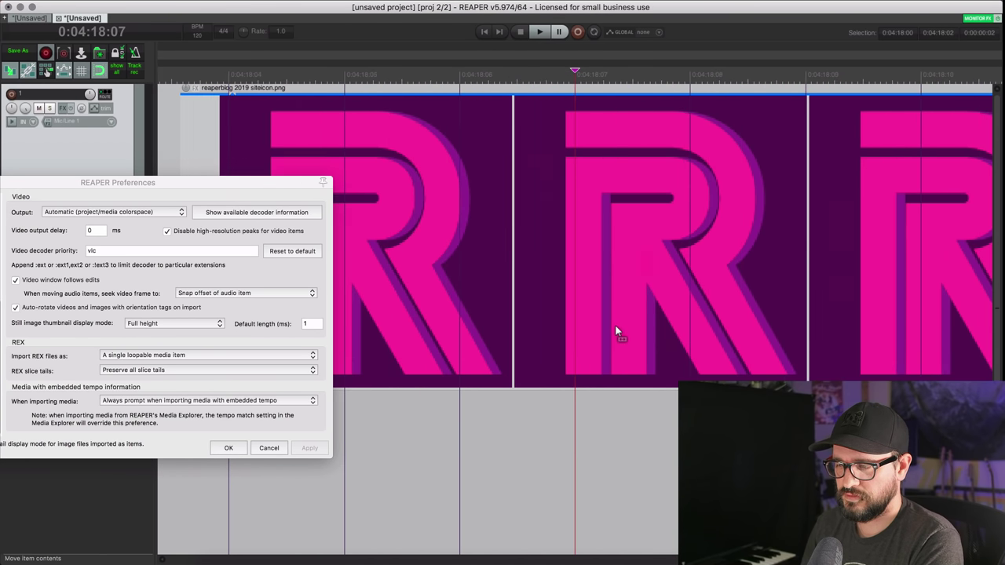
scroll(616, 326, "down", 2)
scroll(615, 325, "down", 2)
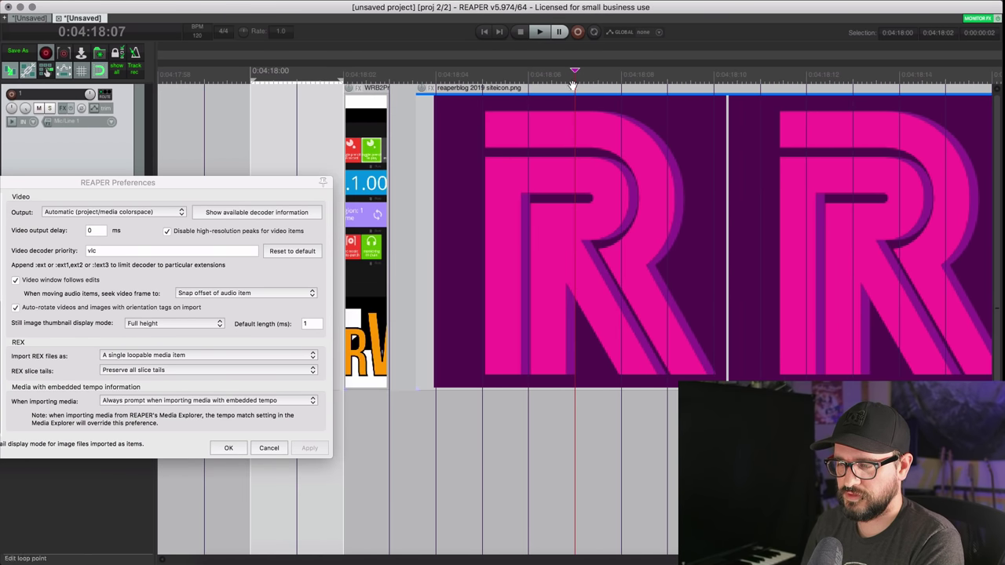
Step: Apply the Stretch image thumbnail display mode and examine how both image items fill at different zoom levels
left_click(175, 323)
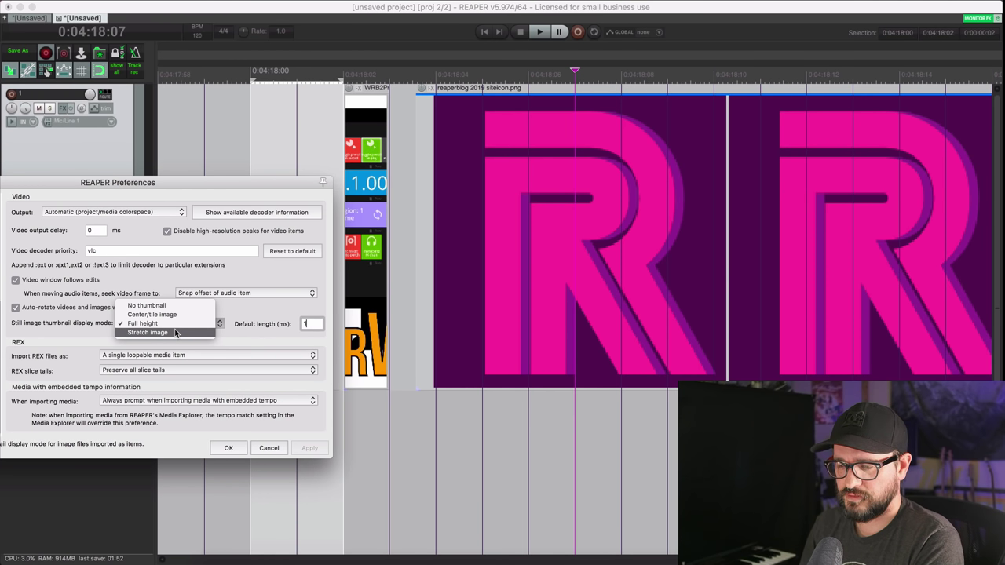
left_click(174, 332)
left_click(317, 448)
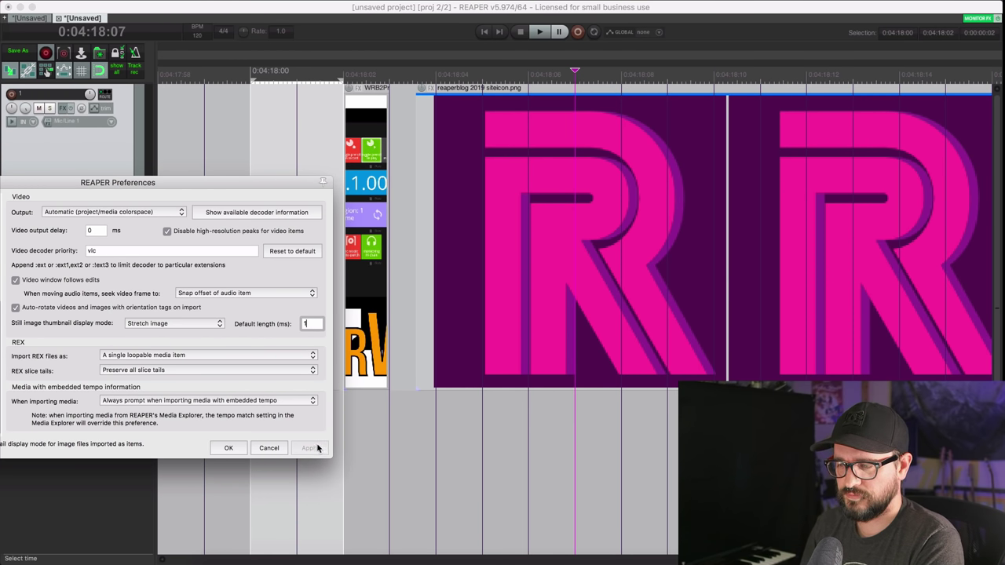
left_click(465, 314)
scroll(478, 332, "down", 5)
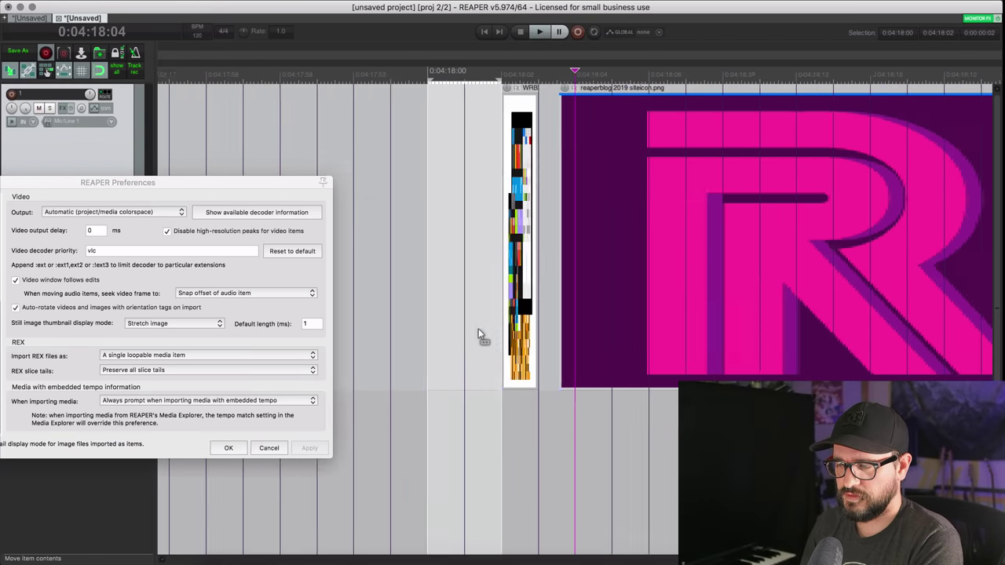
scroll(479, 332, "up", 5)
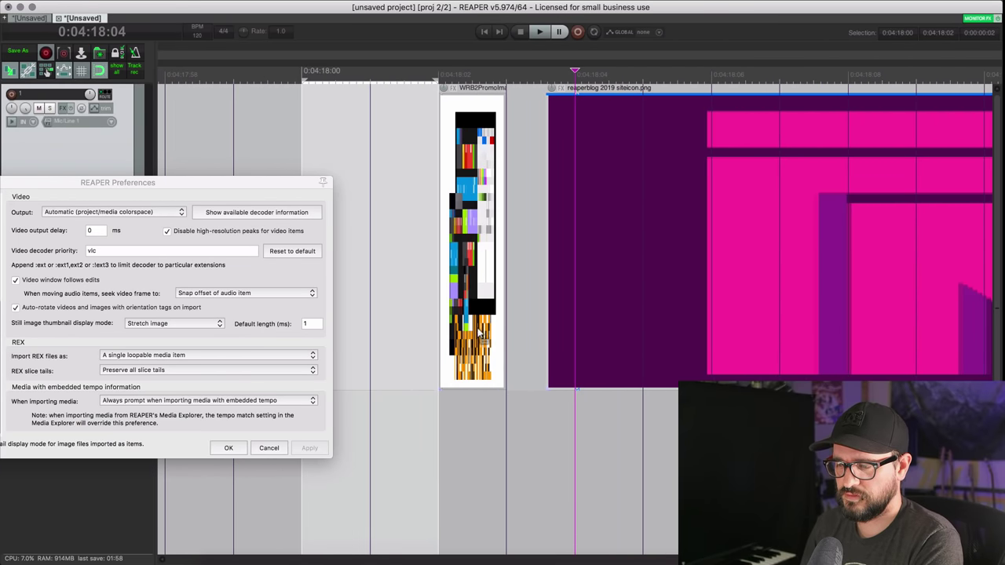
Step: Extend the start of the WRB2PromoImage_v02.jpg item back to about 0:04:17:55
left_click_drag(442, 322, 135, 313)
left_click_drag(578, 307, 578, 307)
scroll(605, 346, "down", 2)
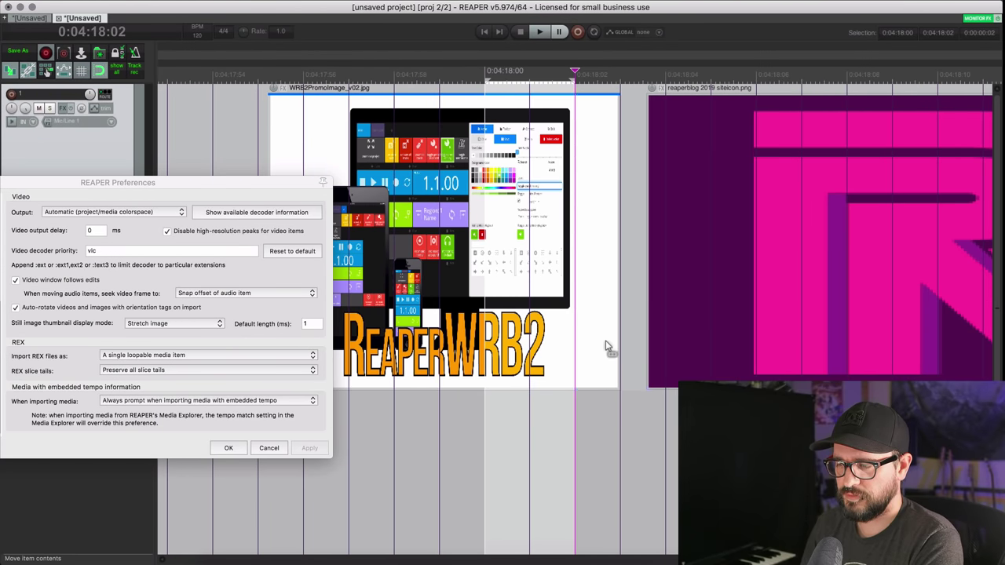
Step: Set the thumbnail display mode to No thumbnail and the still image default length to 5000 ms, and close the preferences
left_click(156, 324)
left_click(160, 298)
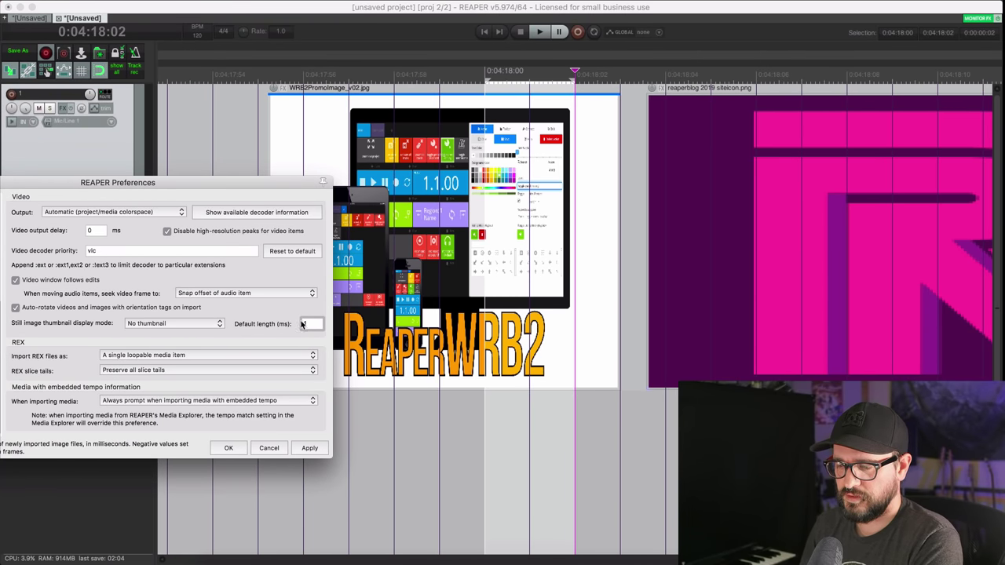
type("5000")
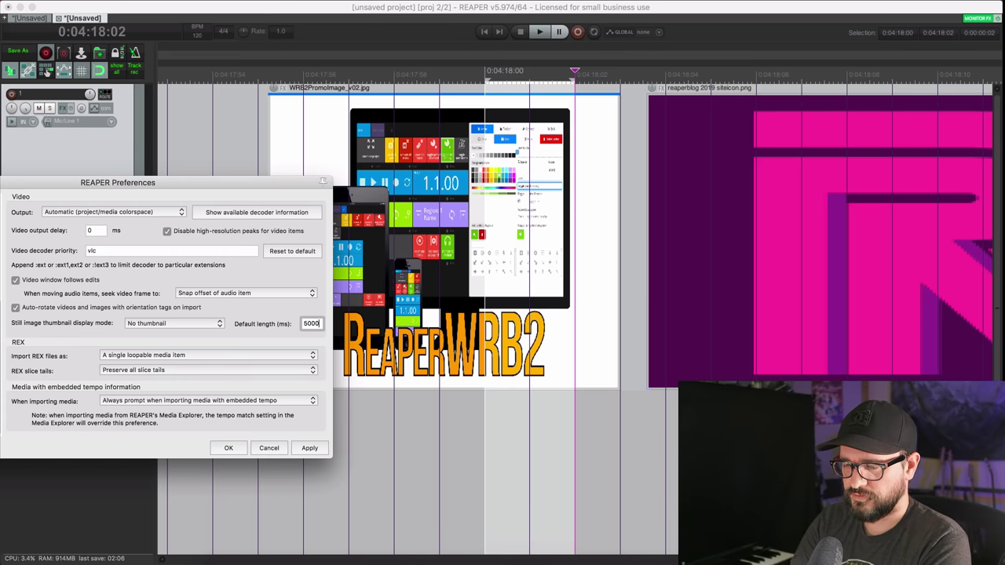
left_click(229, 449)
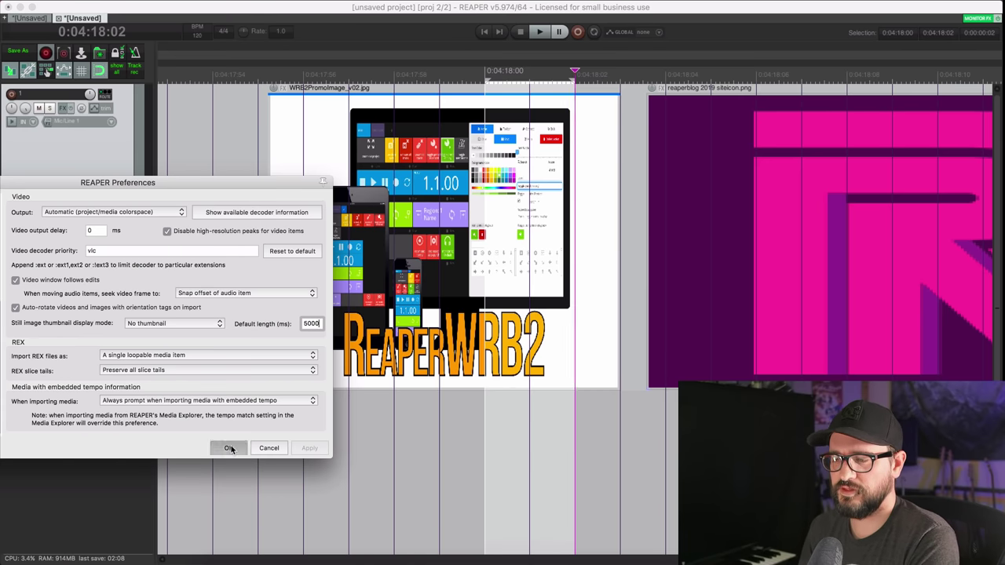
Step: Add a Video processor effect to the reaperblog 2019 siteicon.png item and load the JT: Essential Video Controls preset
scroll(486, 283, "down", 5)
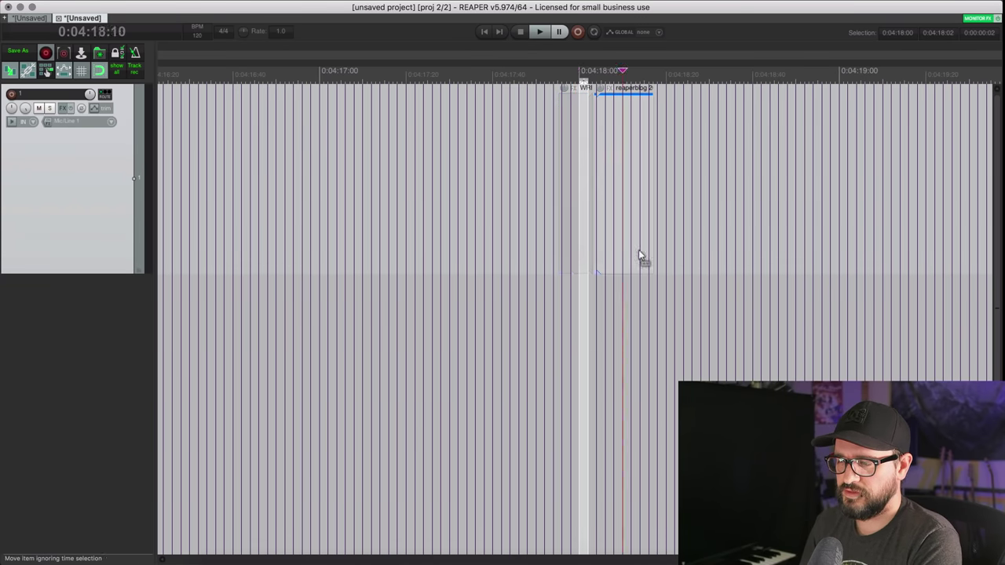
scroll(638, 251, "up", 8)
scroll(361, 209, "up", 3)
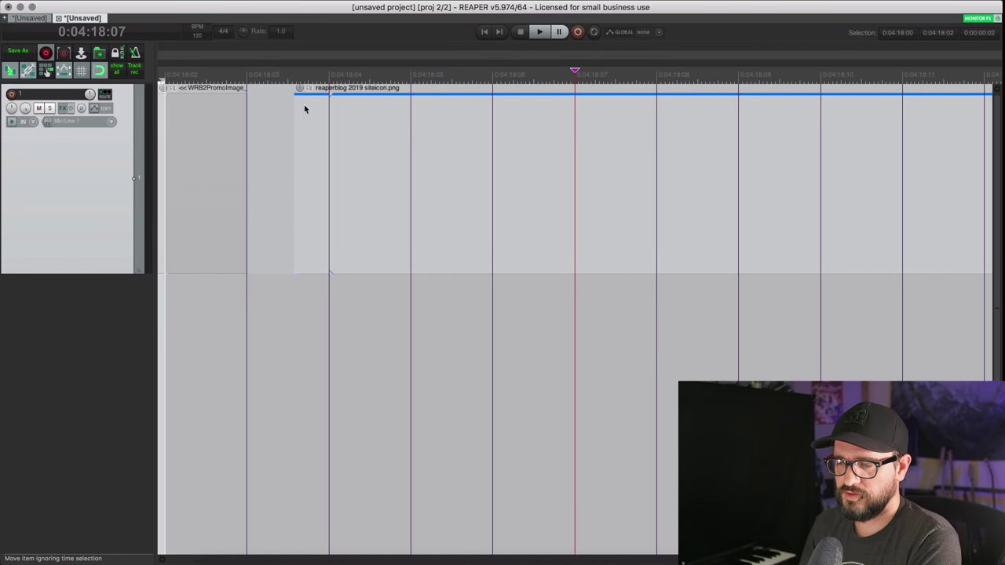
right_click(310, 87)
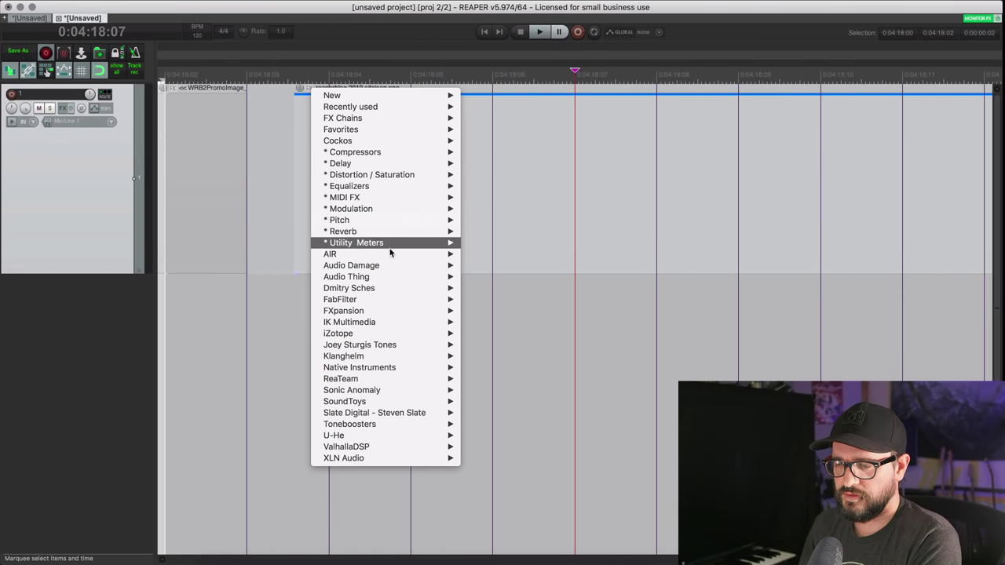
mouse_move(385, 243)
left_click(506, 242)
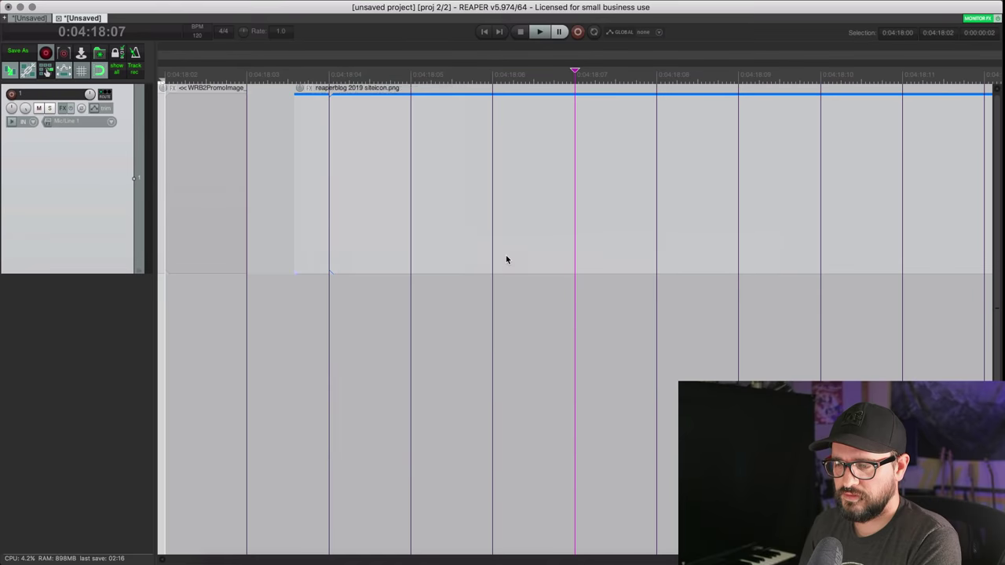
left_click(95, 366)
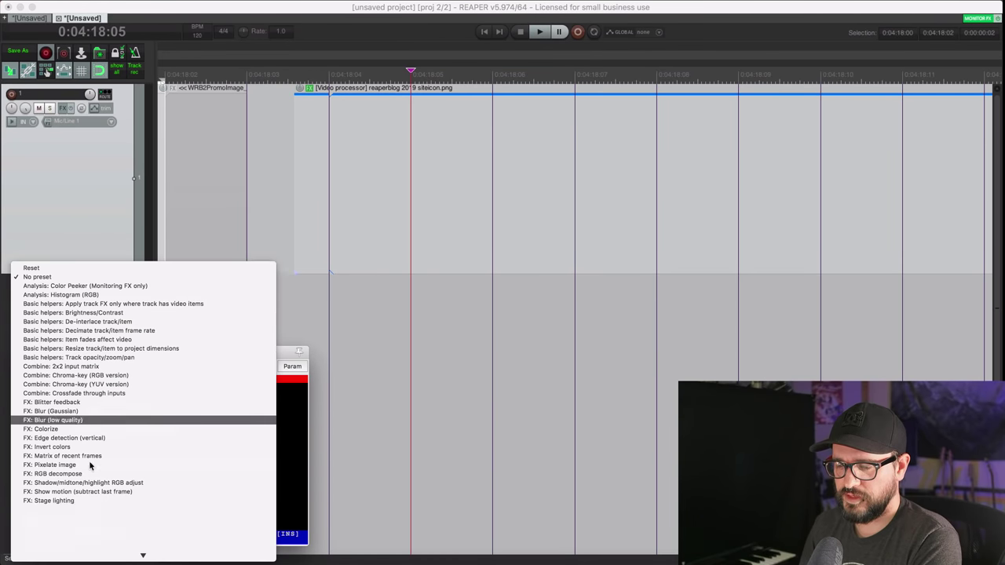
scroll(106, 492, "down", 5)
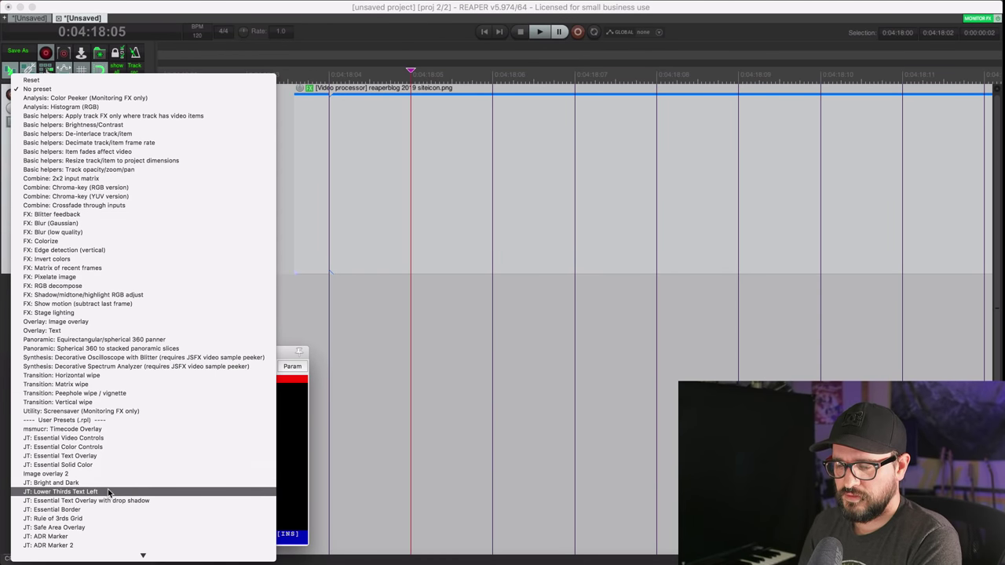
left_click(108, 439)
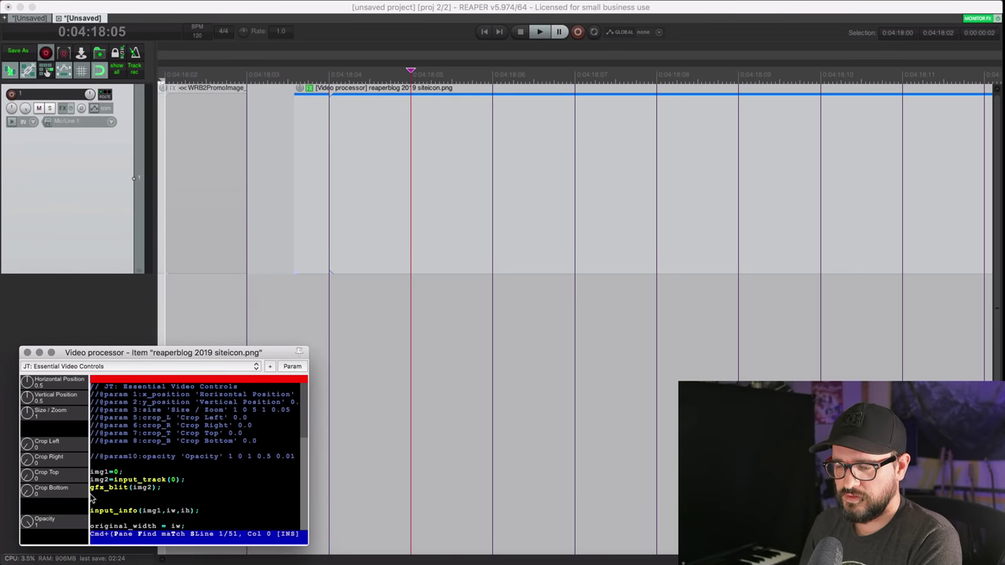
Step: Show the Opacity take envelope on the siteicon item and shape a fade-in from minimum at 0:04:18:04 to maximum at 0:04:18:05
left_click(292, 366)
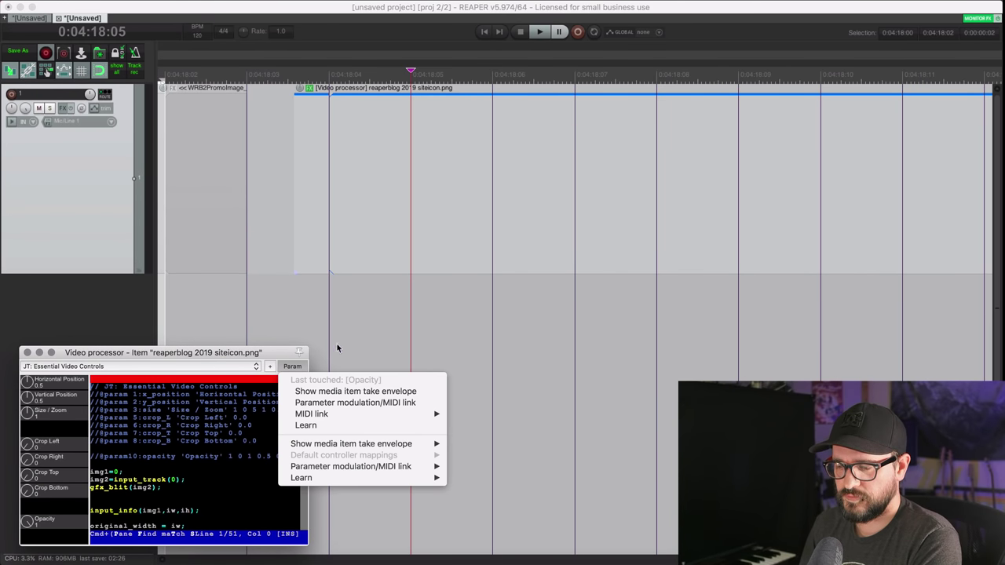
left_click(398, 392)
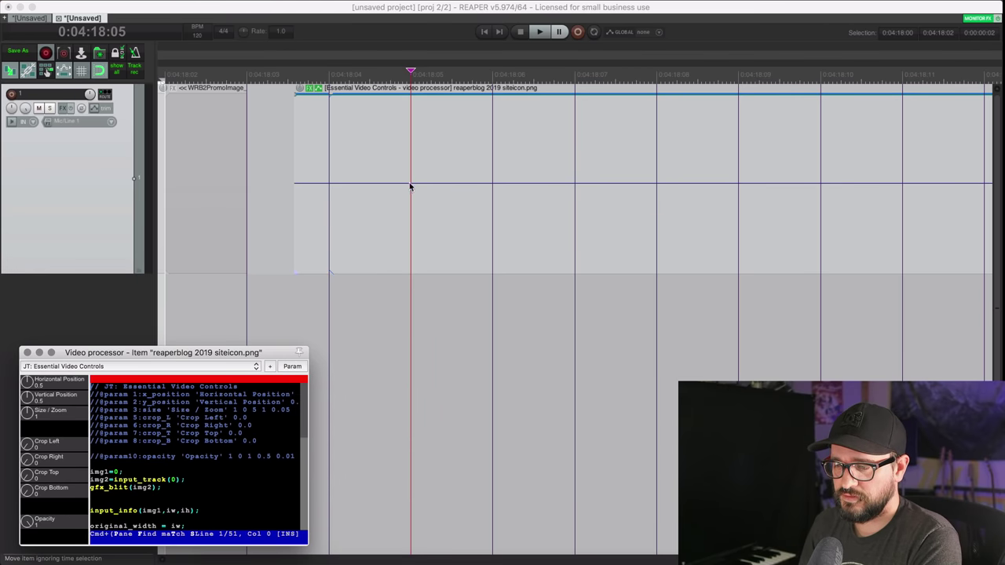
left_click_drag(409, 182, 408, 94)
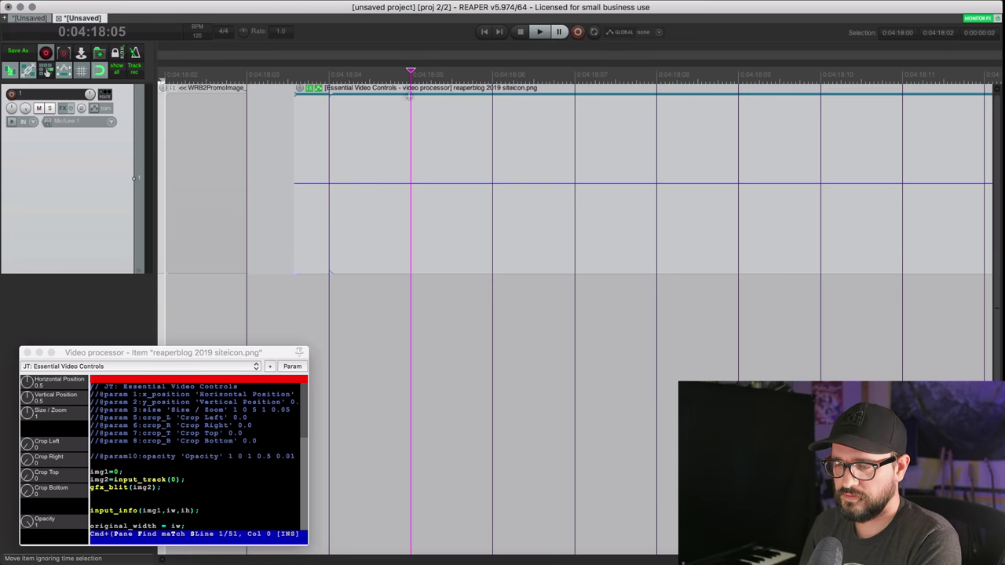
left_click_drag(297, 95, 290, 341)
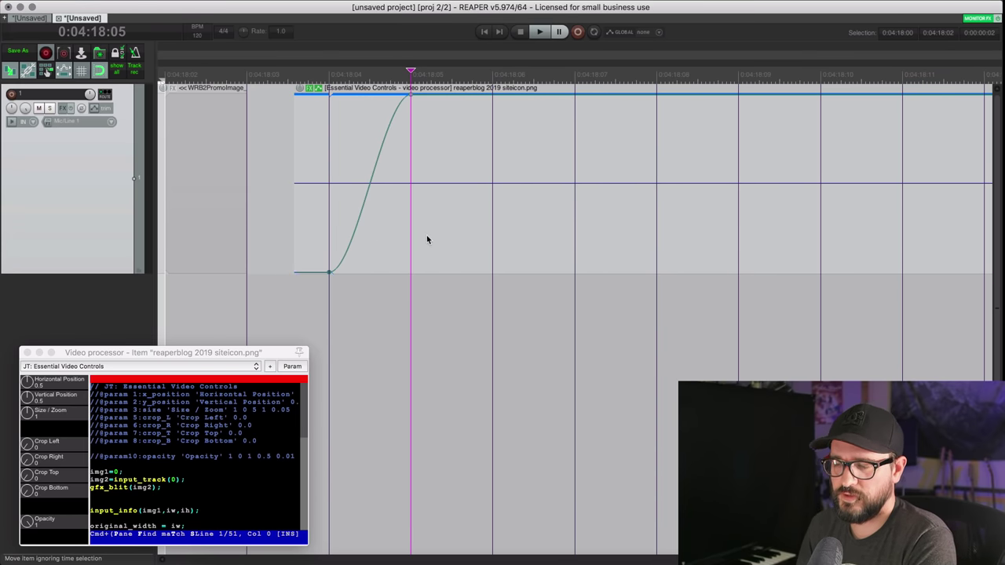
Step: Apply the Center/tile image thumbnail display mode to view the opacity envelope over the siteicon image
scroll(434, 245, "down", 1)
scroll(433, 240, "down", 1)
left_click(628, 234)
key("super+comma")
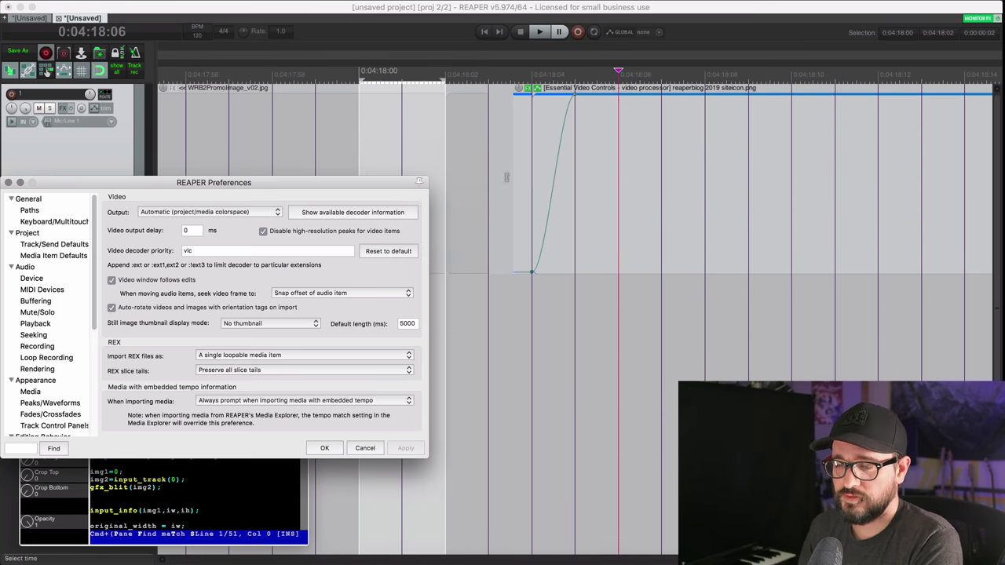
left_click(254, 324)
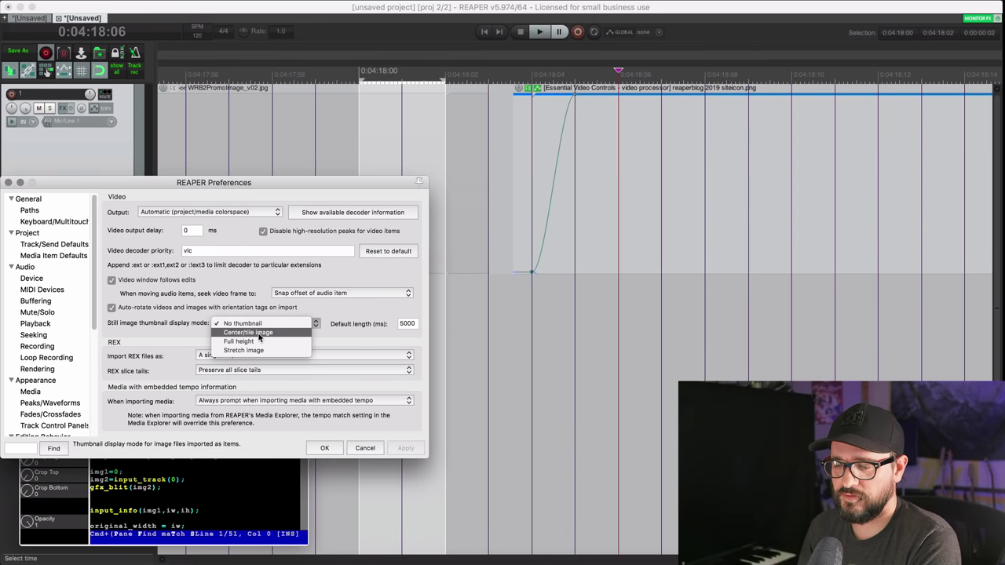
left_click(248, 333)
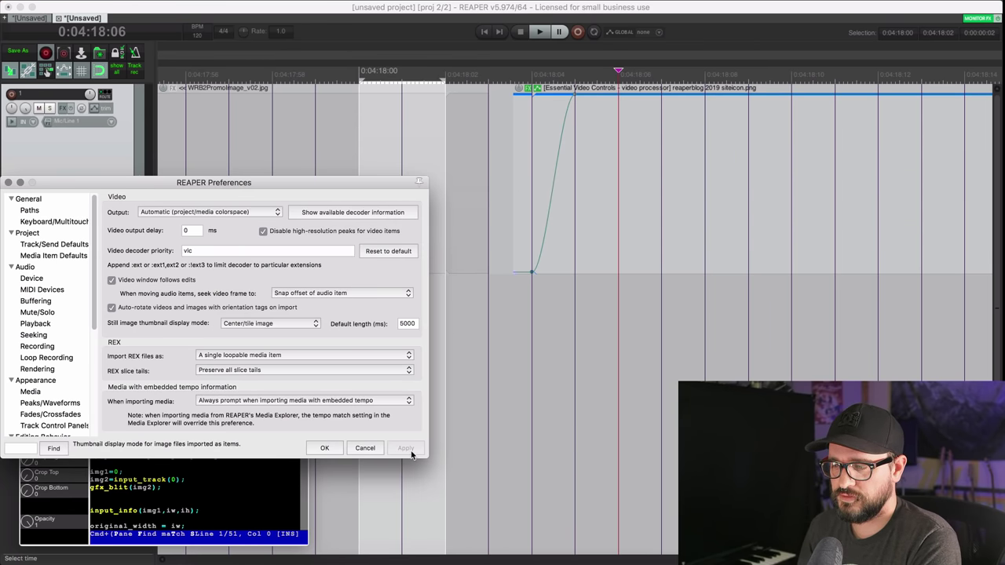
left_click(573, 246)
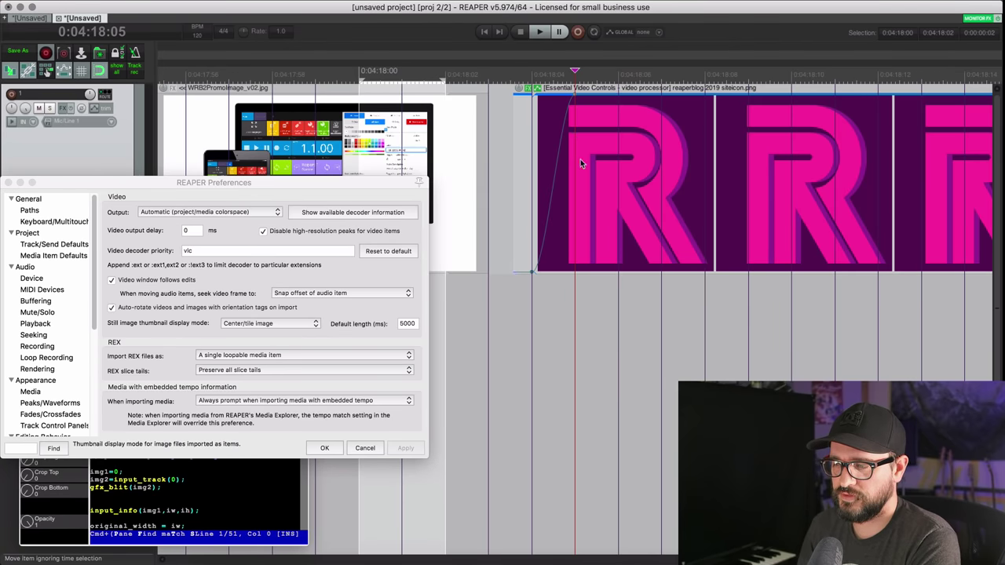
left_click(562, 136)
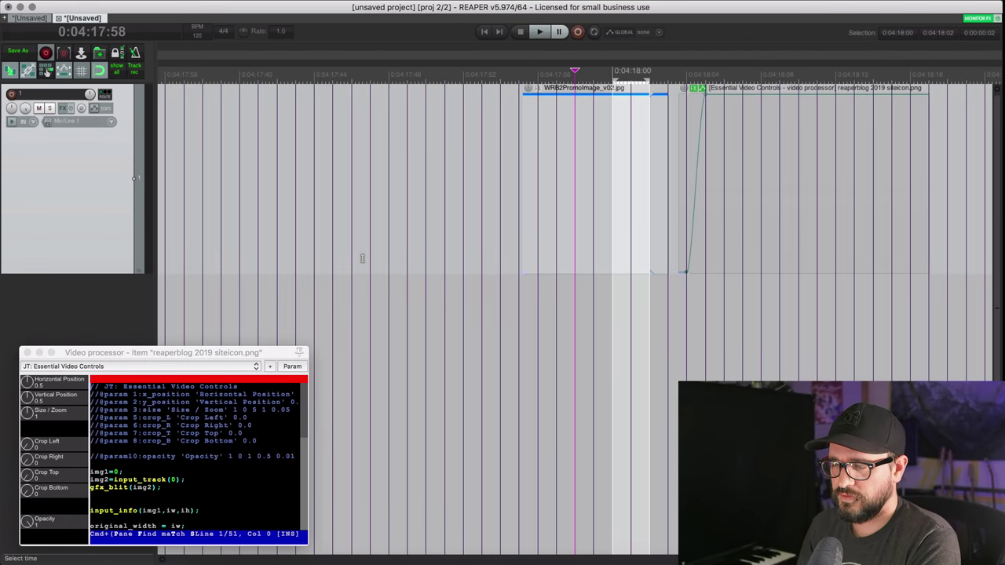
Step: Insert an empty item spanning a time selection from 0:04:18:19 to 0:04:18:32, after the siteicon item
scroll(731, 206, "right", 5)
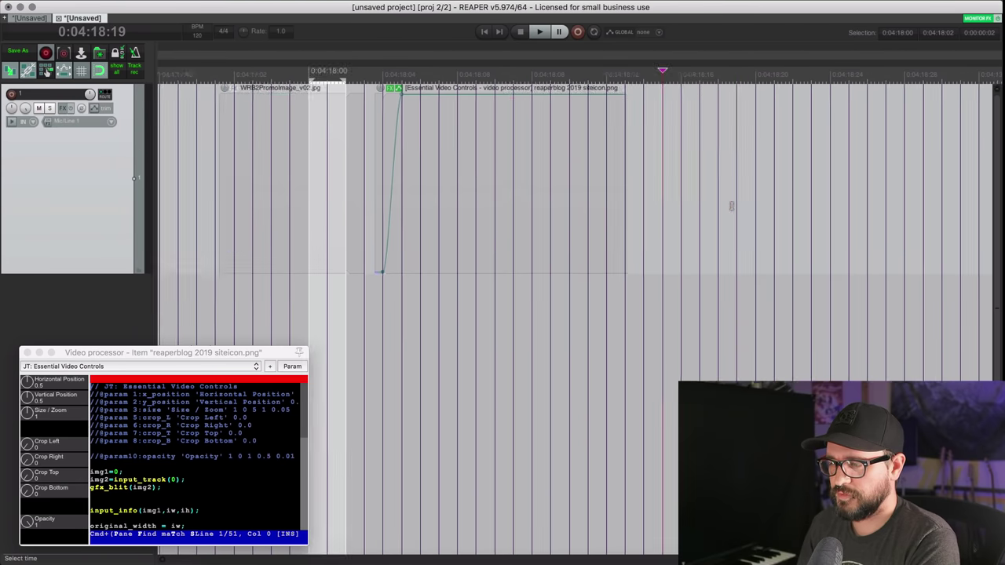
scroll(731, 206, "right", 3)
left_click_drag(539, 183, 780, 183)
left_click(177, 1)
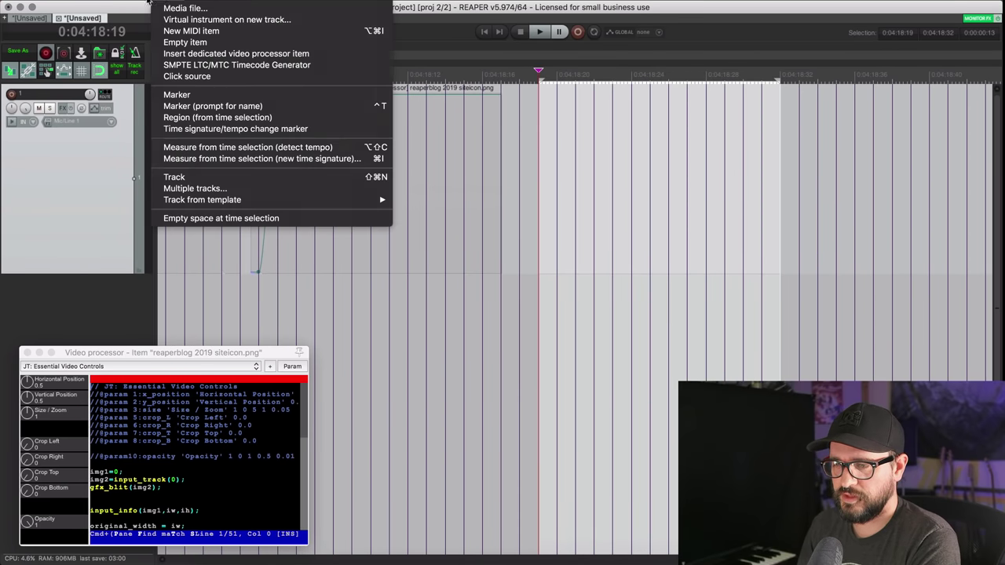
left_click(186, 43)
left_click(579, 191)
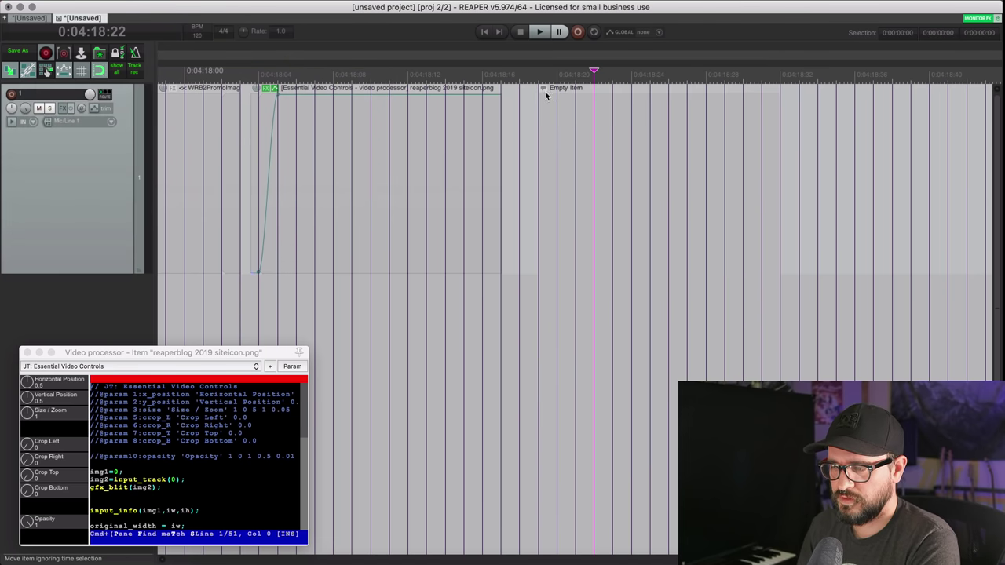
Step: Load WRB2PromoImage_v02_600px.png from the Pictures folder into the empty item's notes
double_click(545, 90)
left_click_drag(539, 91, 571, 115)
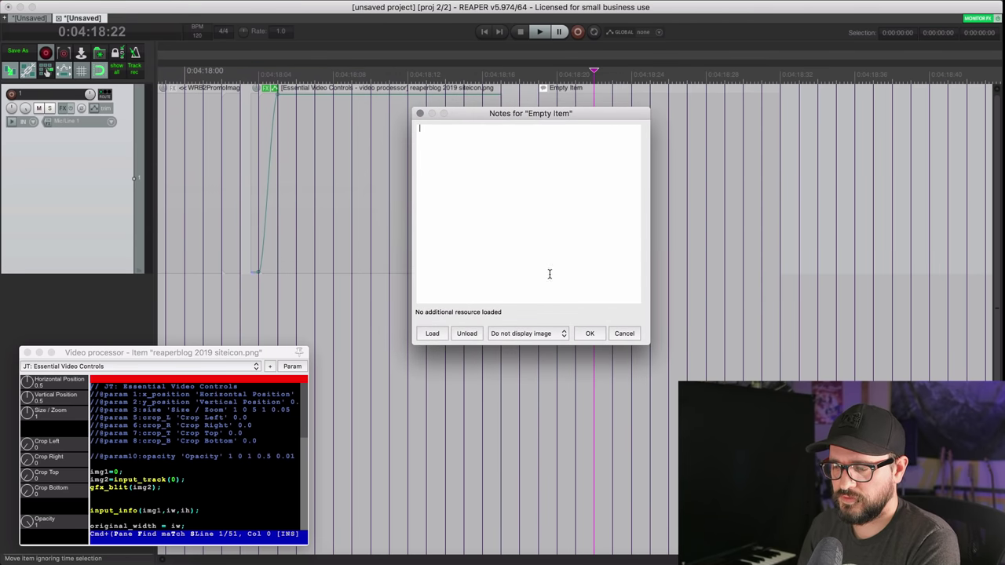
left_click(436, 335)
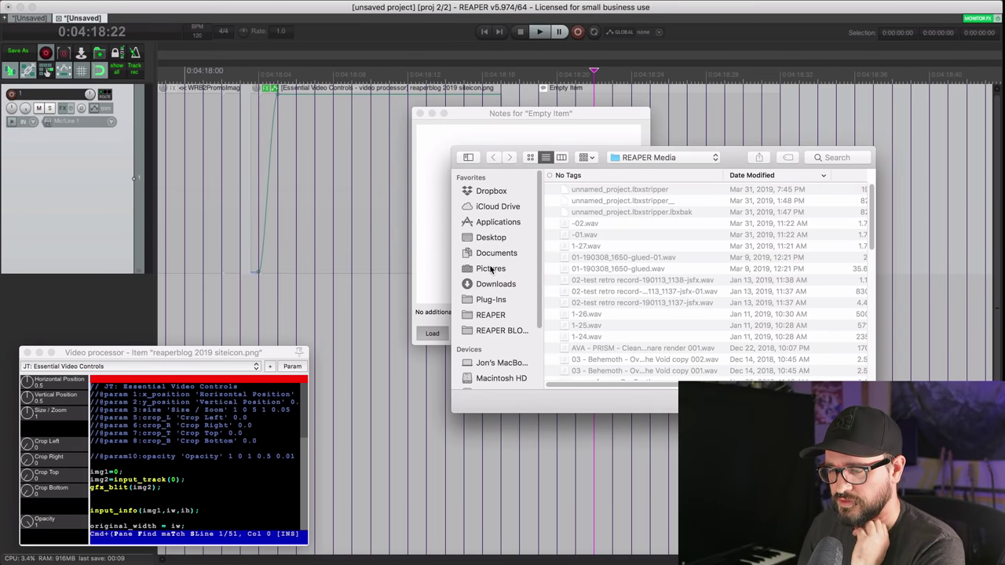
left_click(492, 268)
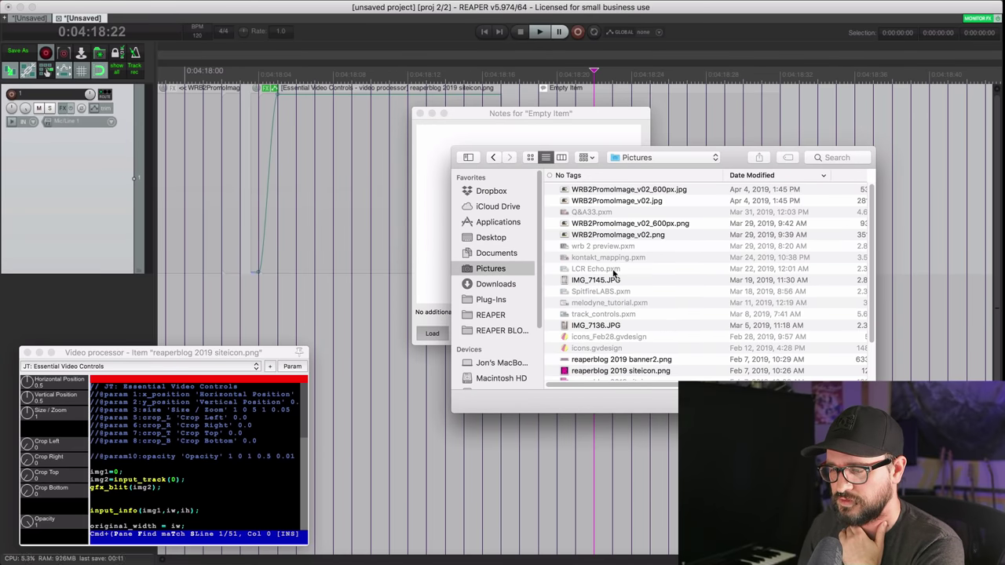
left_click(680, 227)
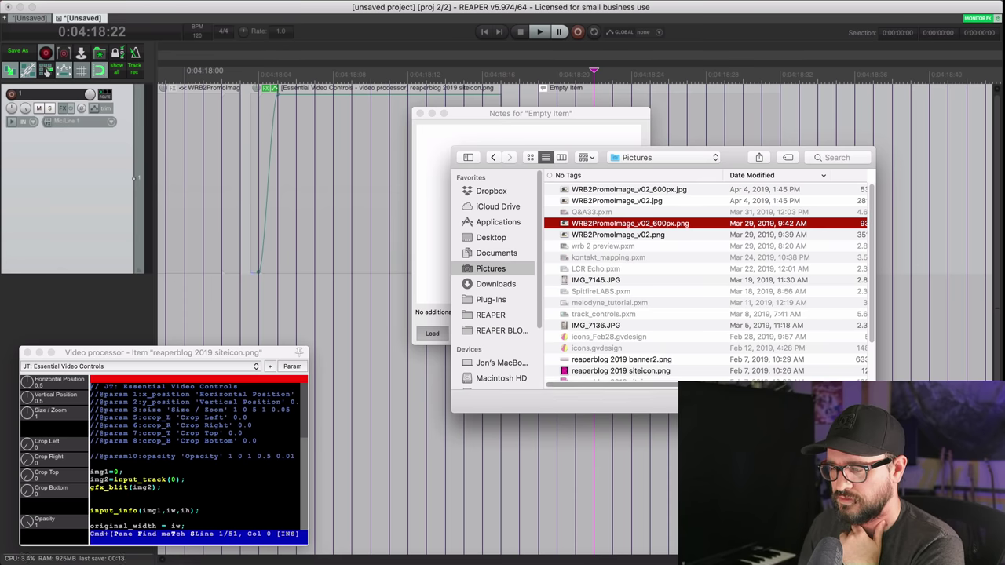
double_click(680, 227)
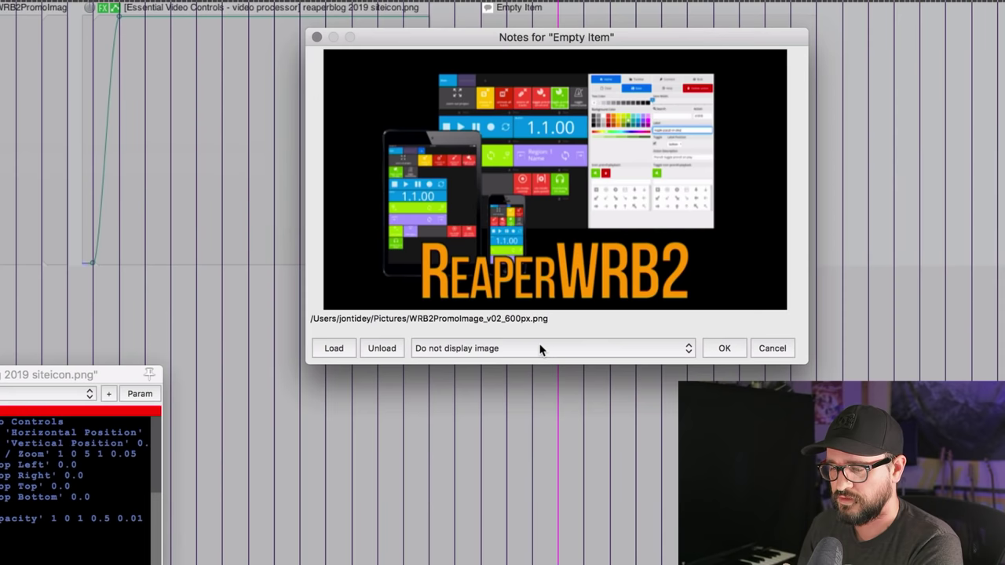
Step: Set the empty item's image display mode to Center/tile image and confirm the notes
left_click(576, 333)
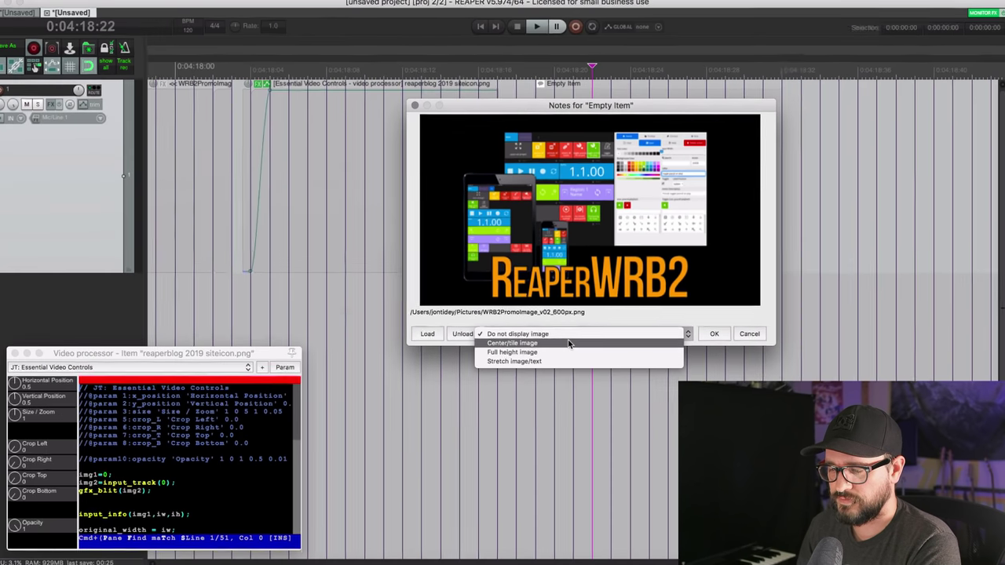
left_click(525, 386)
left_click(724, 348)
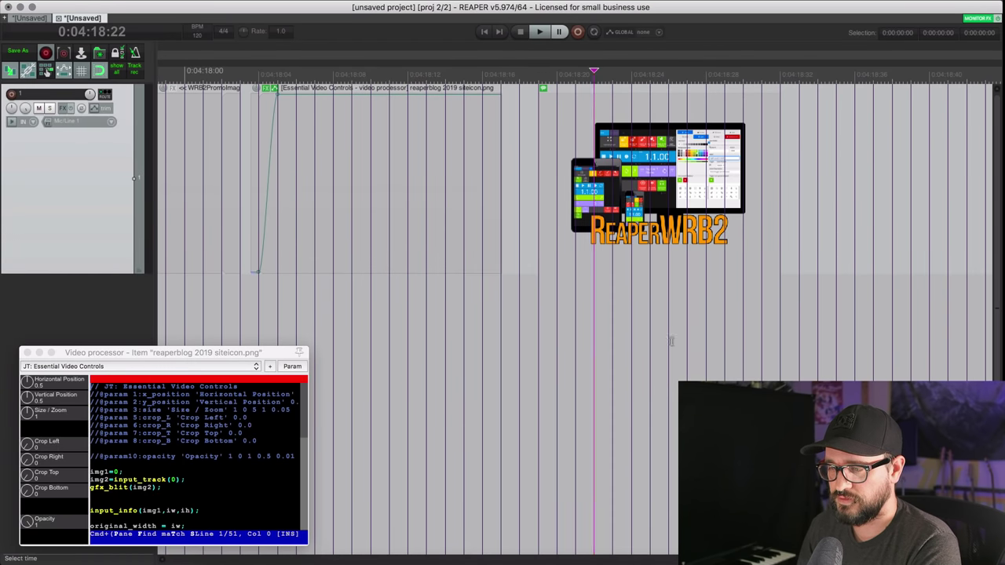
left_click(671, 340)
Step: Examine how the transparent promo image in the empty item scales at different zoom levels
left_click(655, 197)
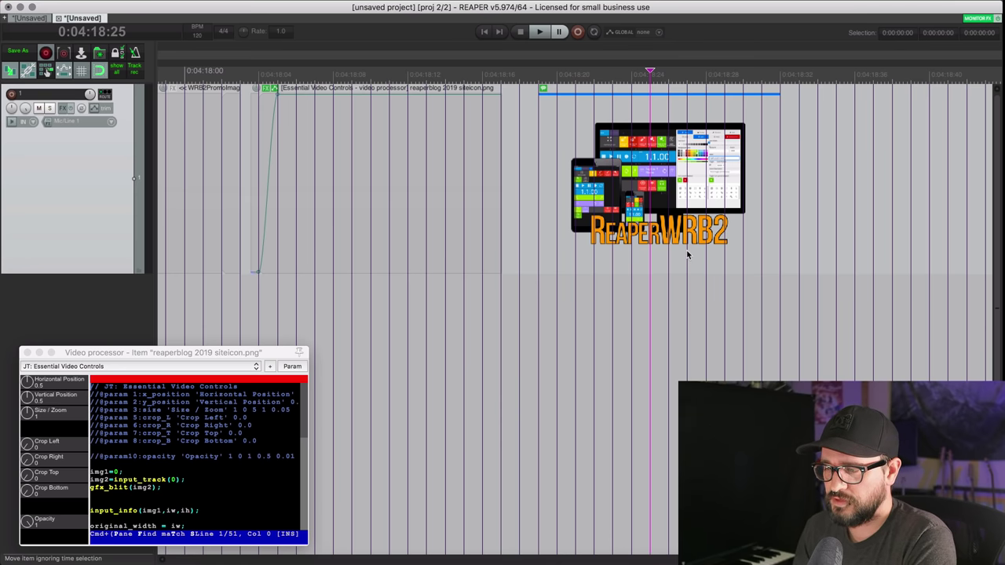
scroll(684, 266, "up", 3)
scroll(667, 276, "down", 8)
scroll(666, 277, "up", 3)
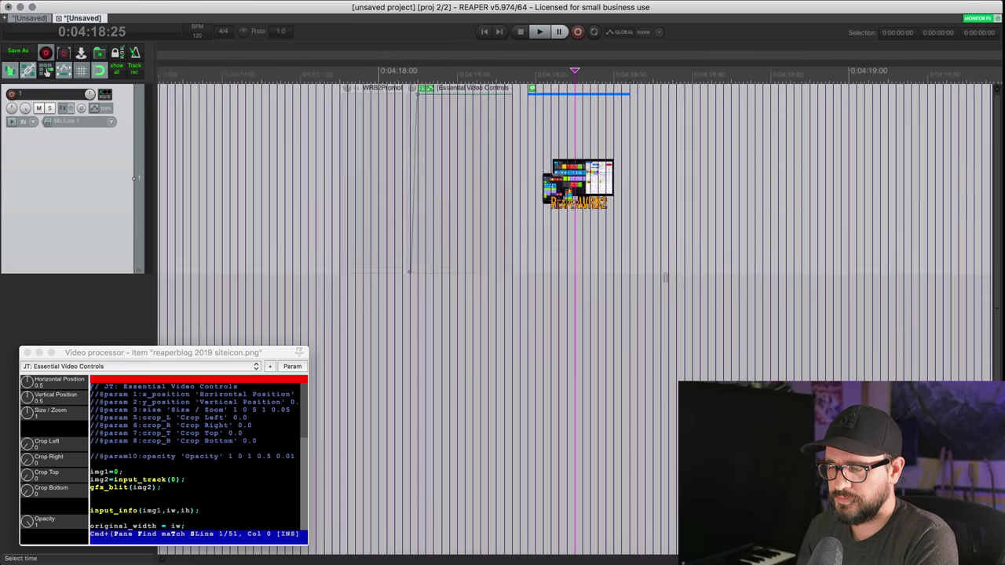
scroll(665, 277, "up", 3)
scroll(665, 277, "down", 4)
scroll(666, 278, "up", 3)
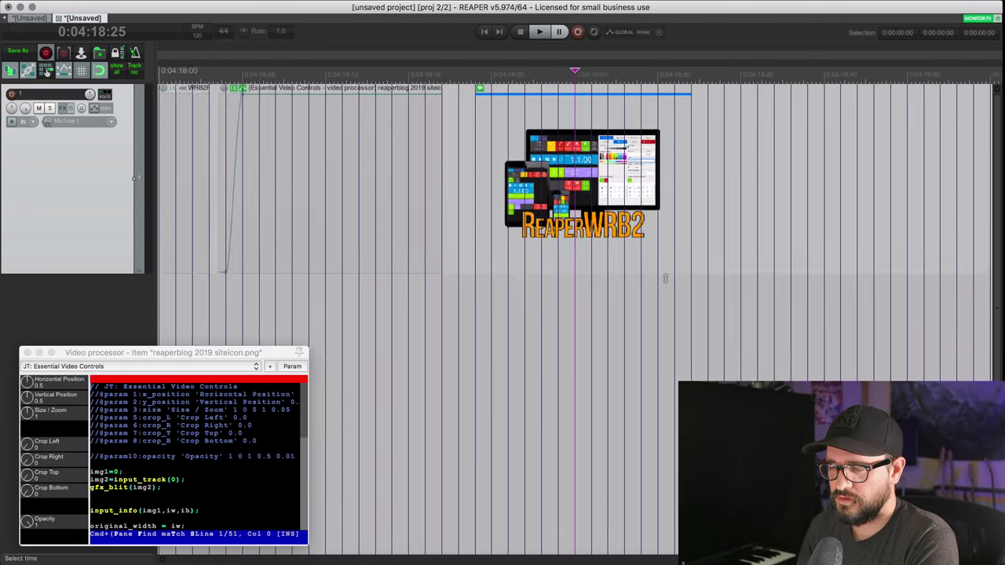
scroll(666, 278, "up", 2)
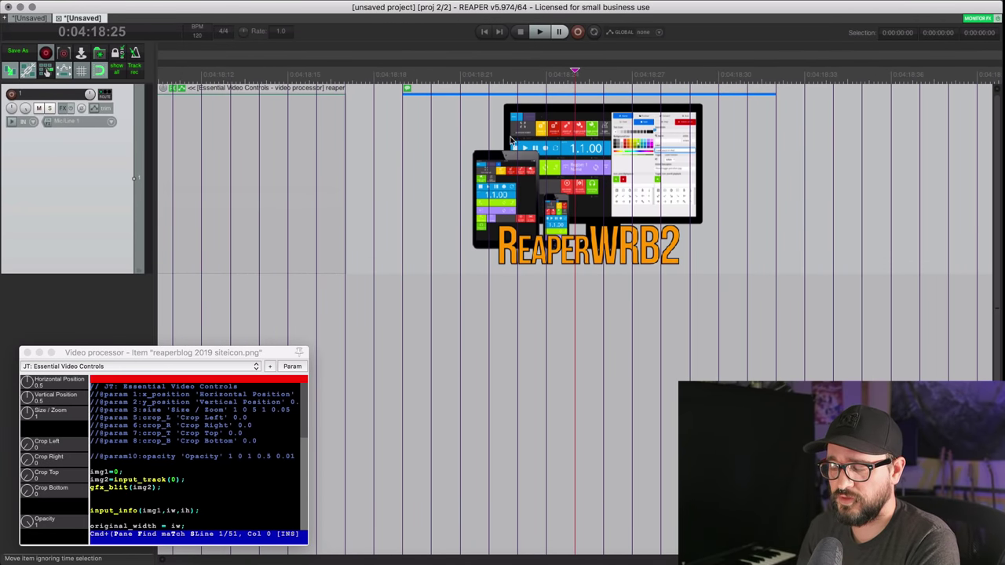
Step: Reopen the empty item's notes and change its image display mode to Full height image
left_click(408, 91)
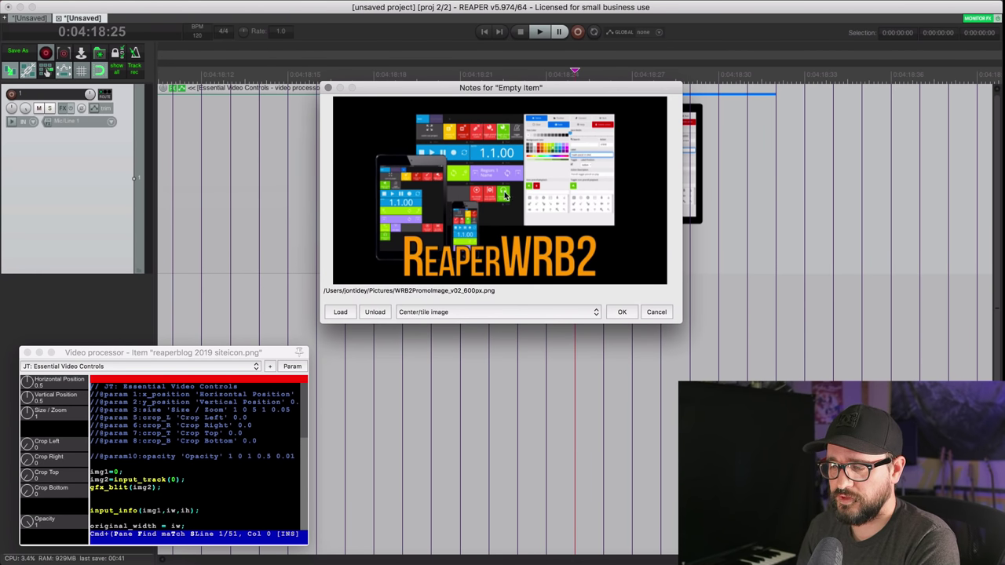
left_click(657, 312)
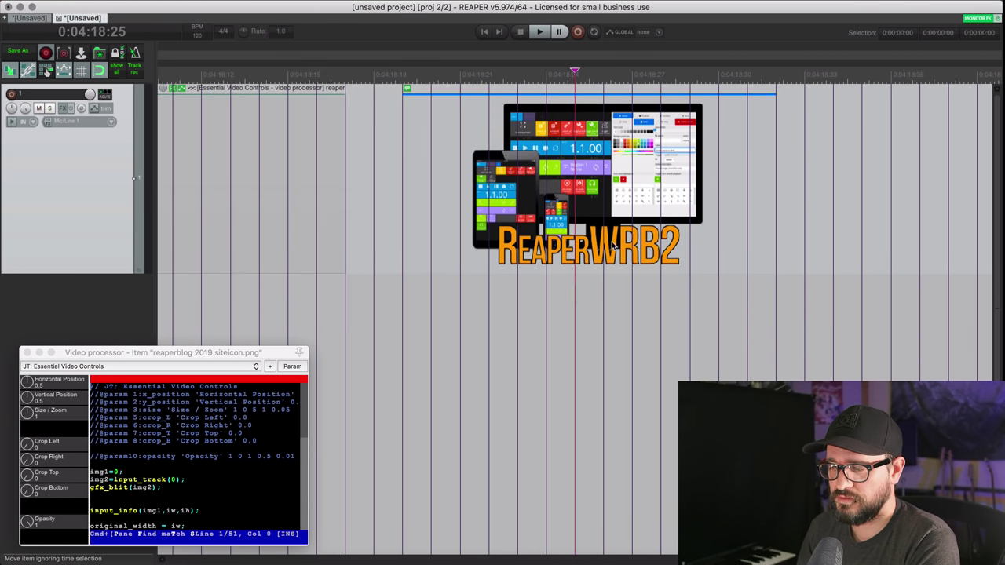
double_click(408, 90)
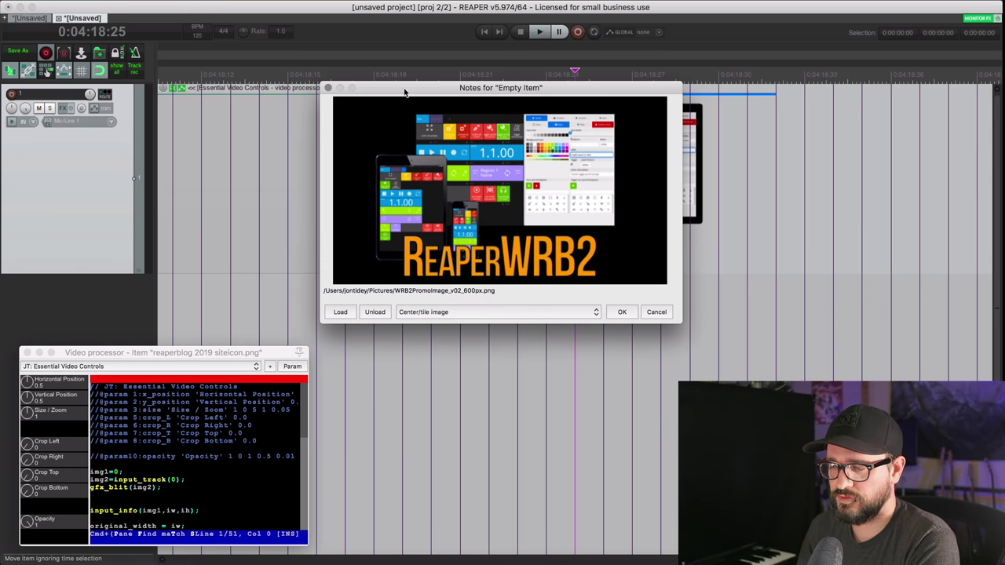
left_click(422, 314)
left_click(578, 323)
left_click(621, 313)
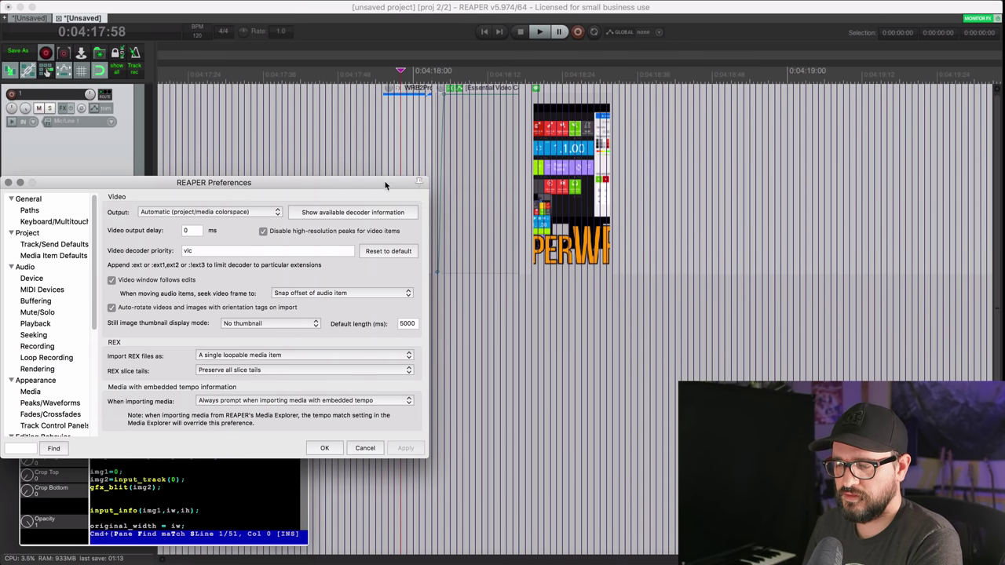
Step: Open the default still image length for editing in the video preferences
left_click_drag(385, 185, 452, 111)
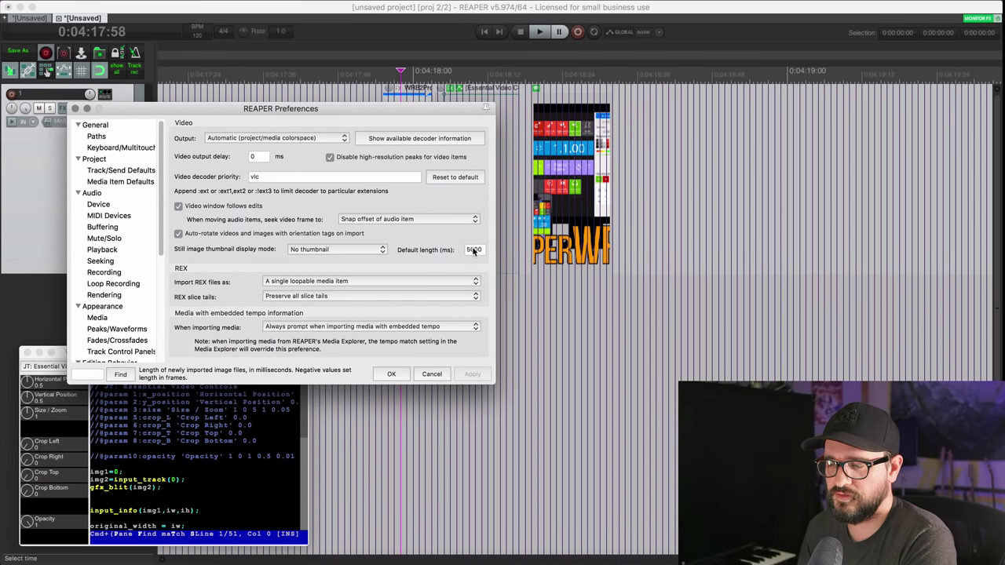
double_click(470, 249)
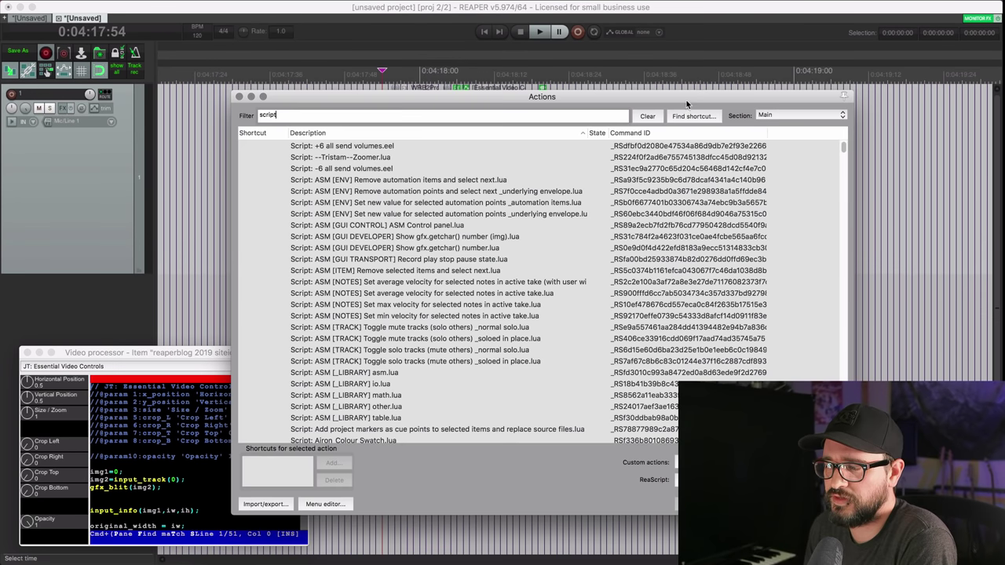
Step: Show ReaScript paths in the action list filtered by script, and widen the window and path column to browse each script's folder
left_click_drag(687, 100, 685, 83)
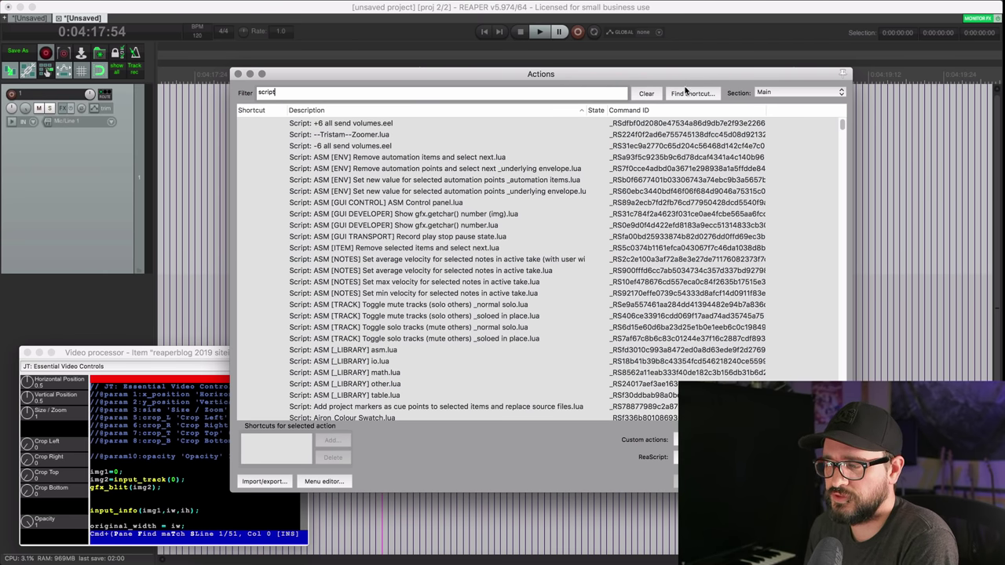
left_click_drag(617, 78, 612, 80)
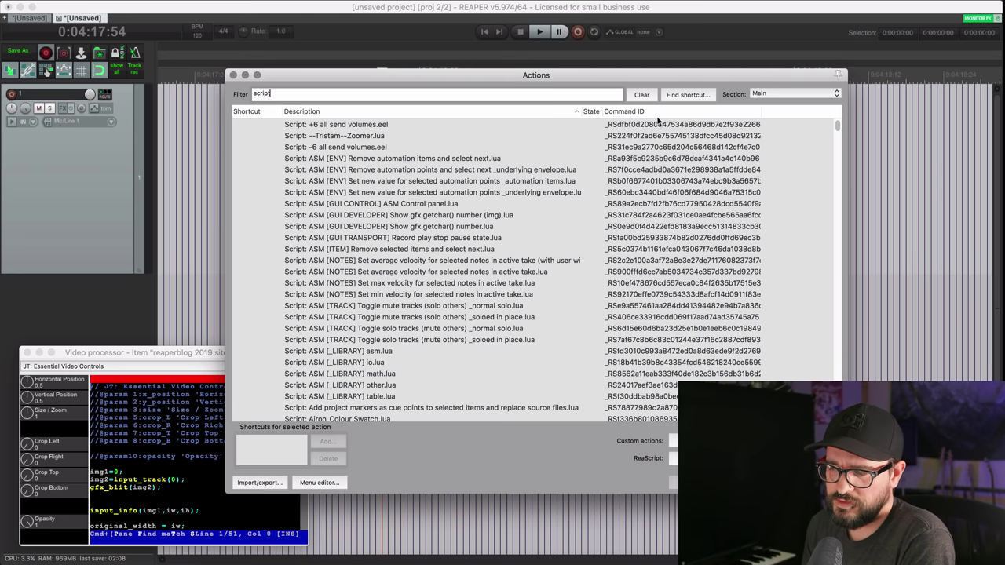
right_click(487, 116)
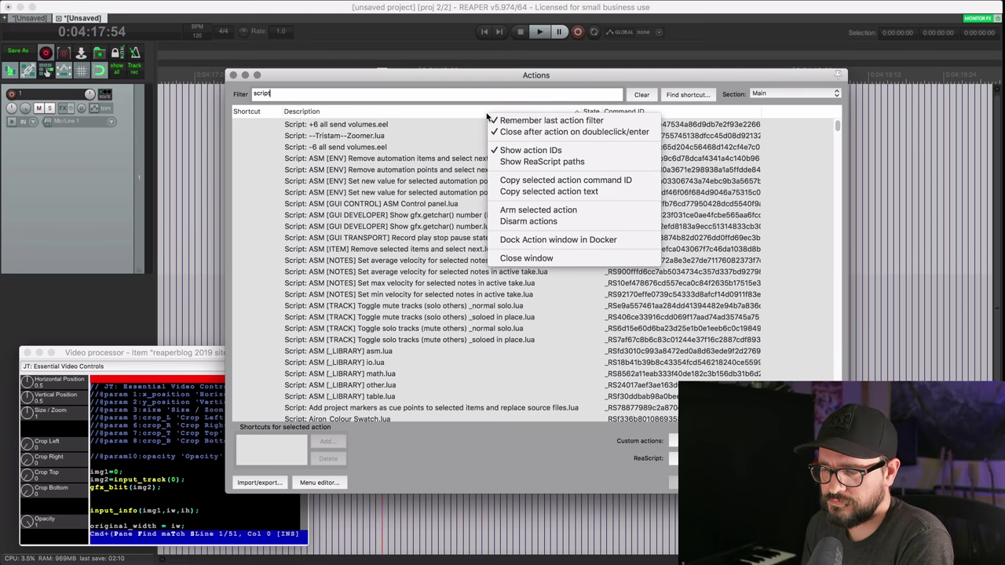
left_click(560, 163)
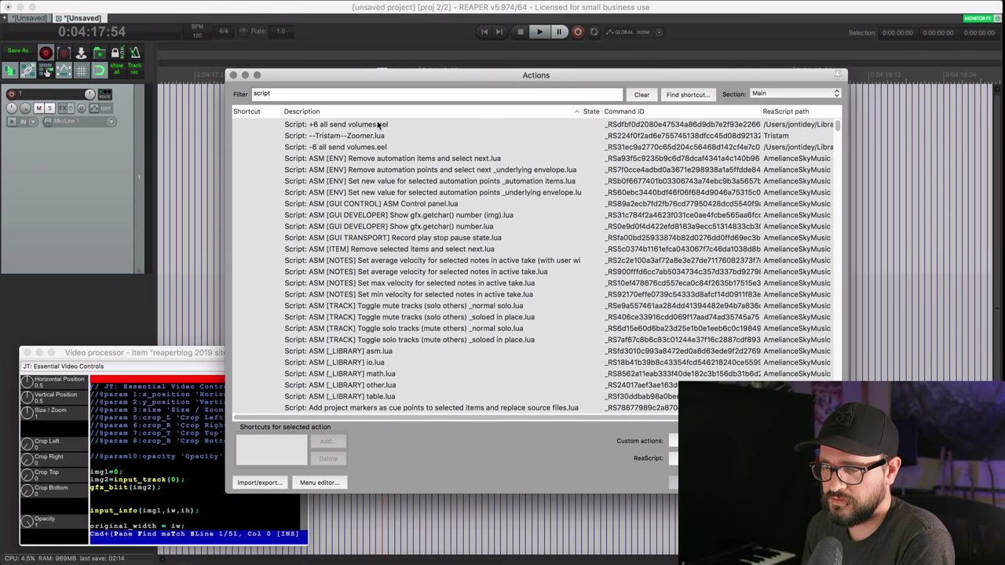
left_click_drag(226, 70, 164, 60)
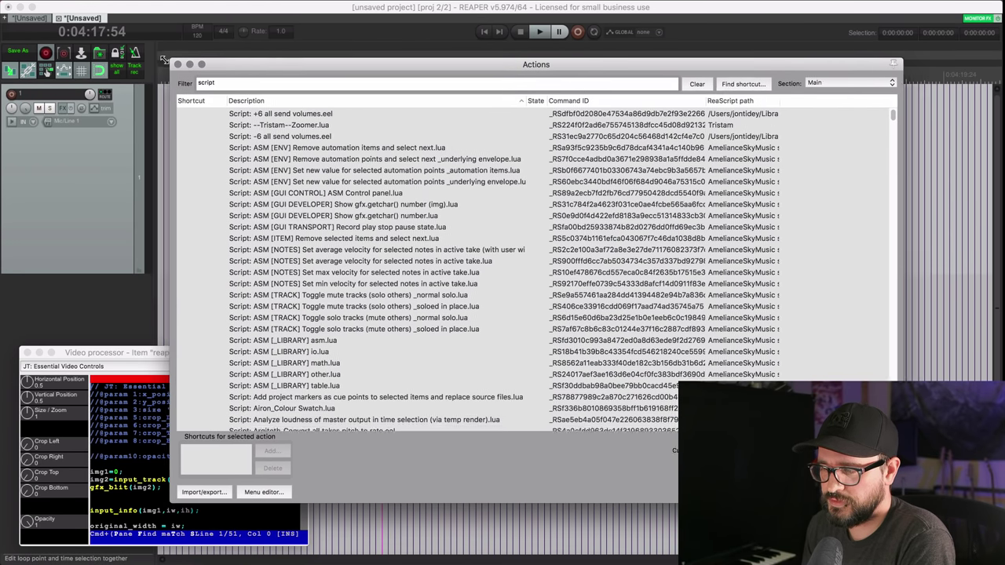
left_click_drag(768, 105, 855, 105)
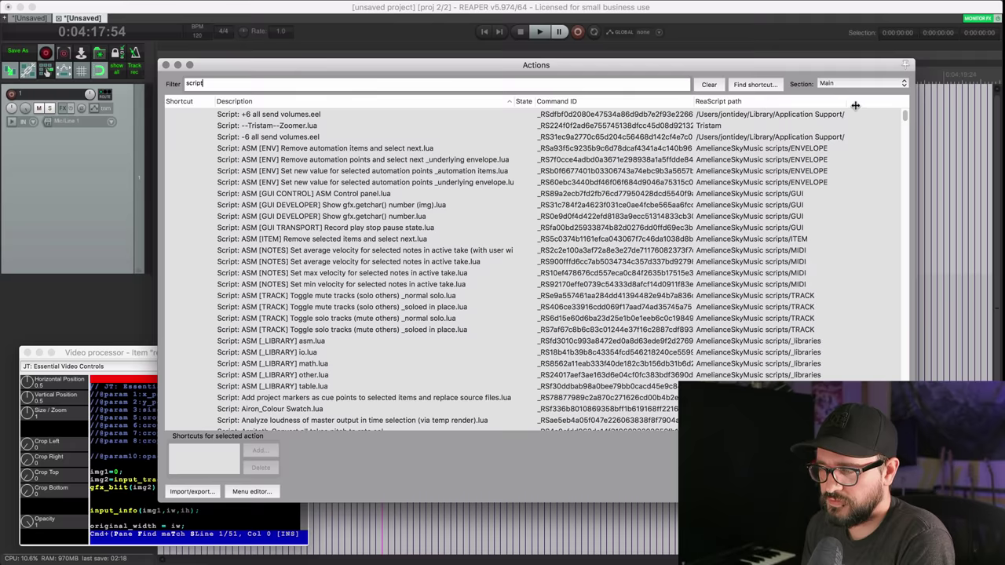
scroll(825, 173, "down", 15)
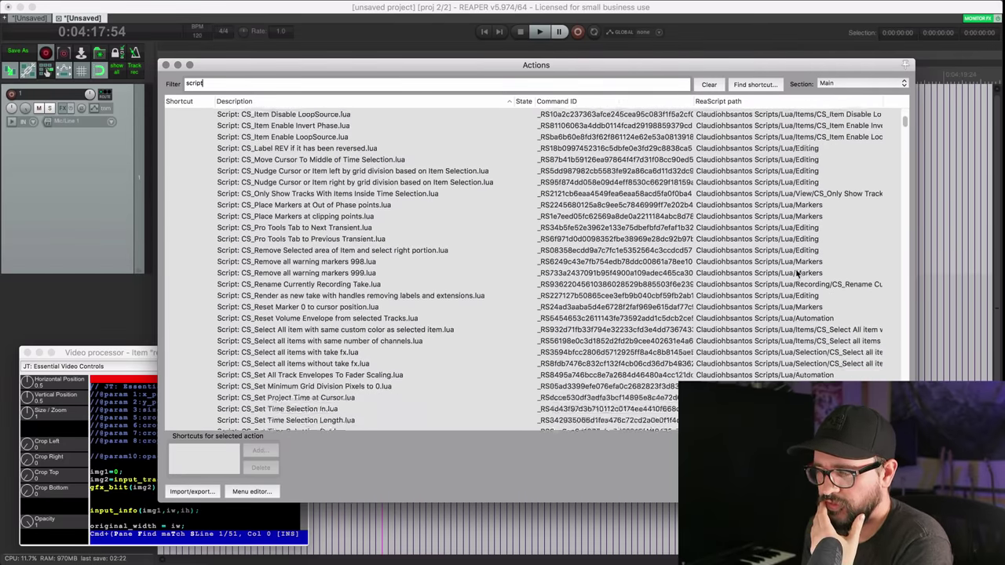
scroll(797, 272, "down", 15)
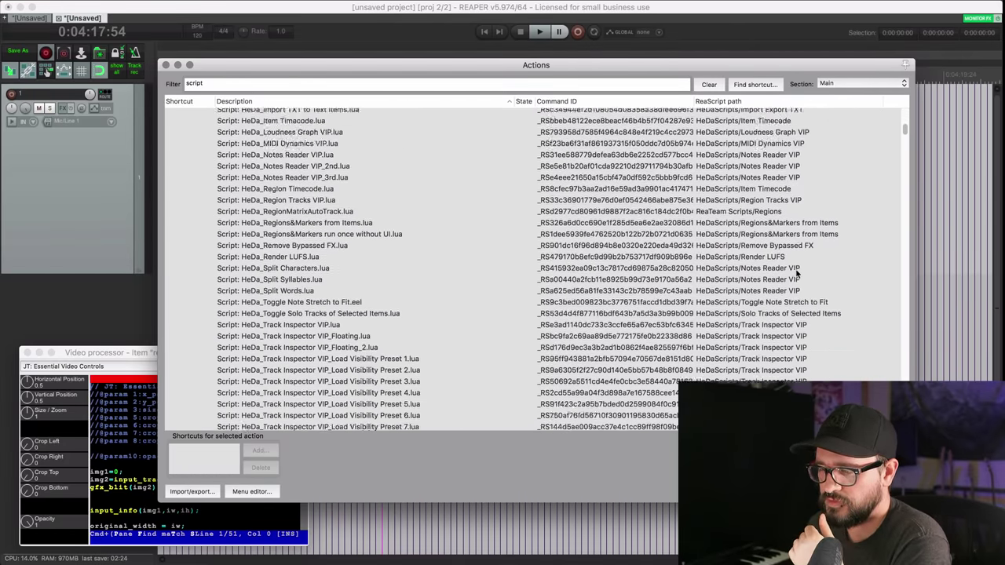
scroll(797, 272, "down", 15)
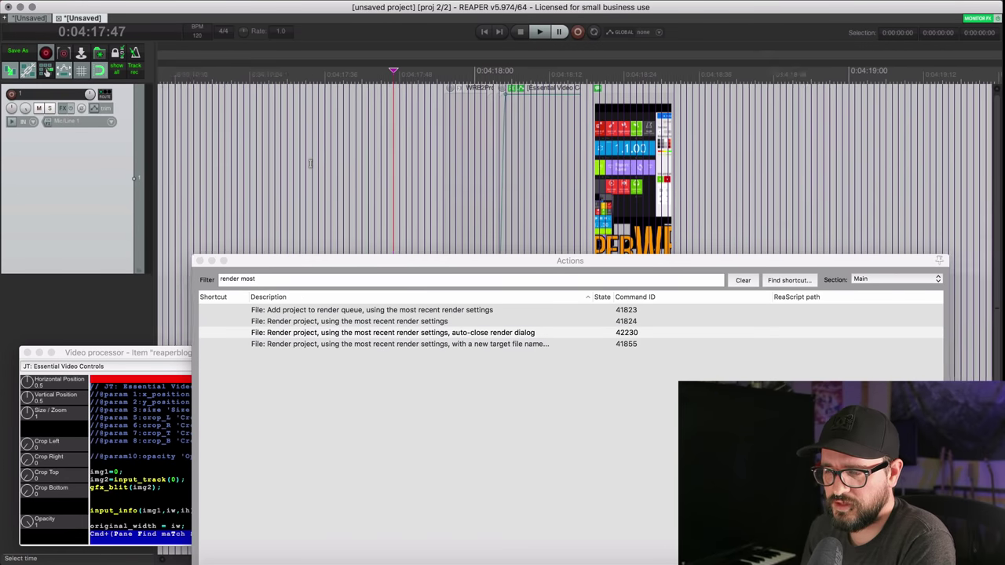
Step: Select the first 4 seconds of the timeline and render it with the most recent settings, using the action that auto-closes the render dialog
key("Home")
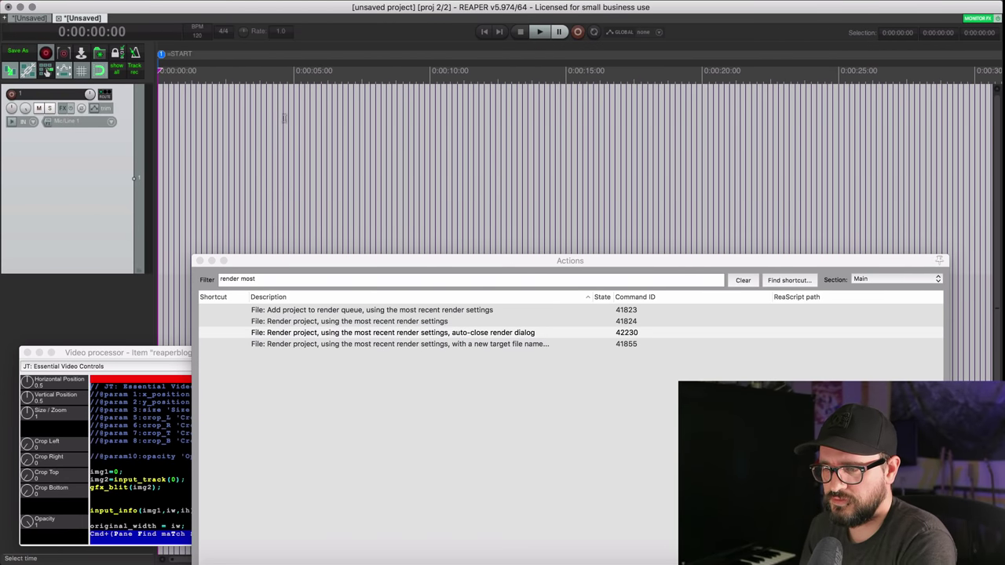
left_click_drag(267, 117, 66, 128)
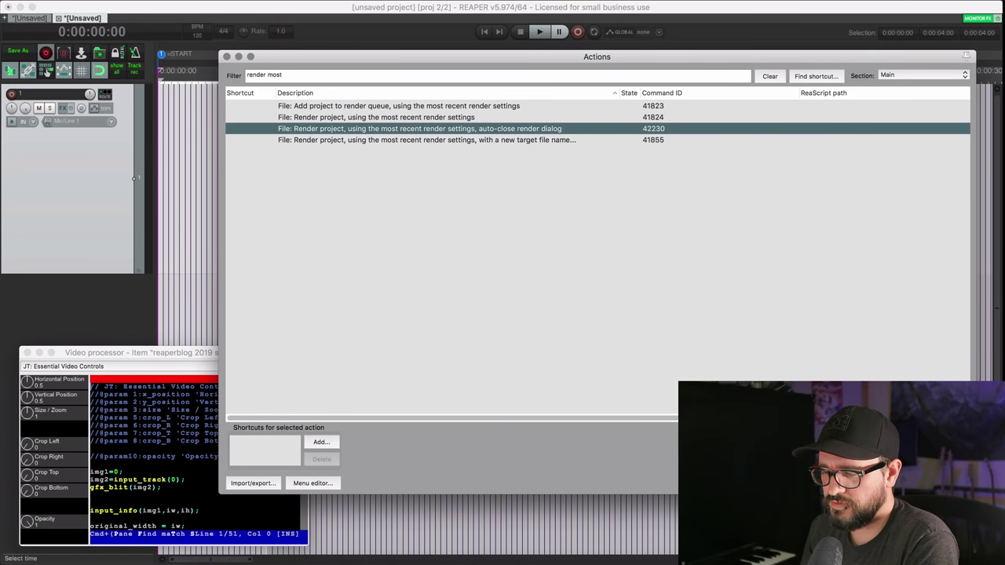
left_click(83, 54)
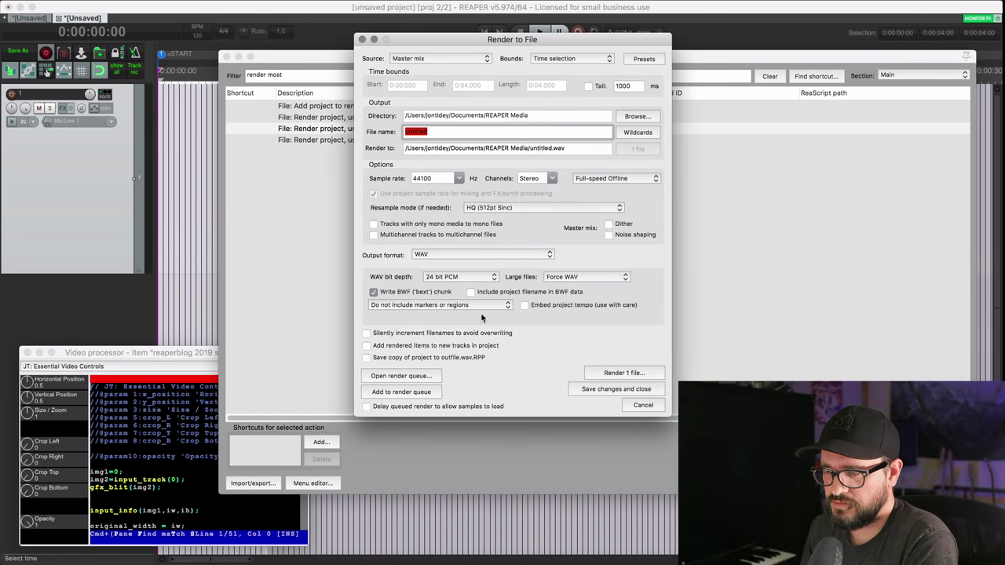
left_click(627, 404)
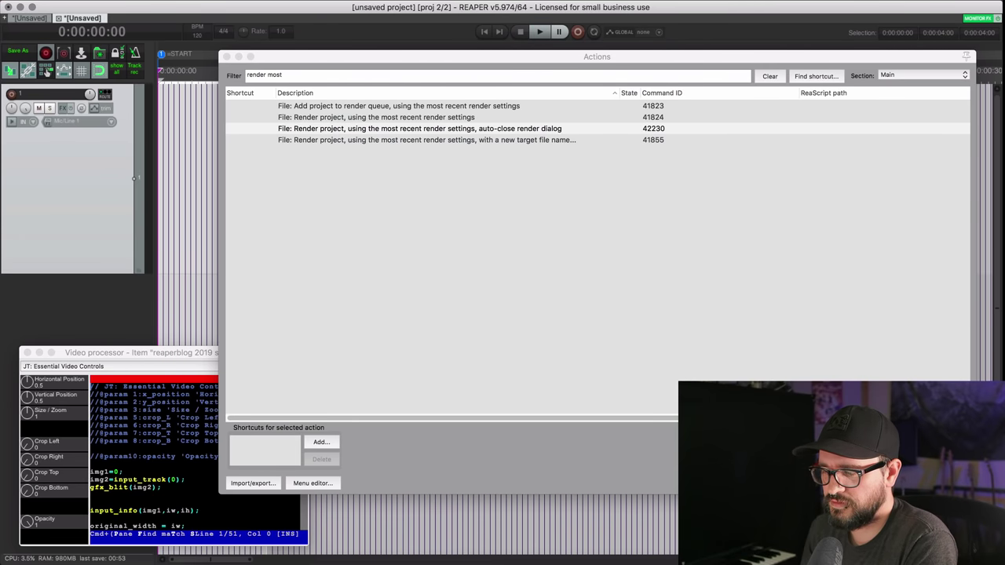
key("Return")
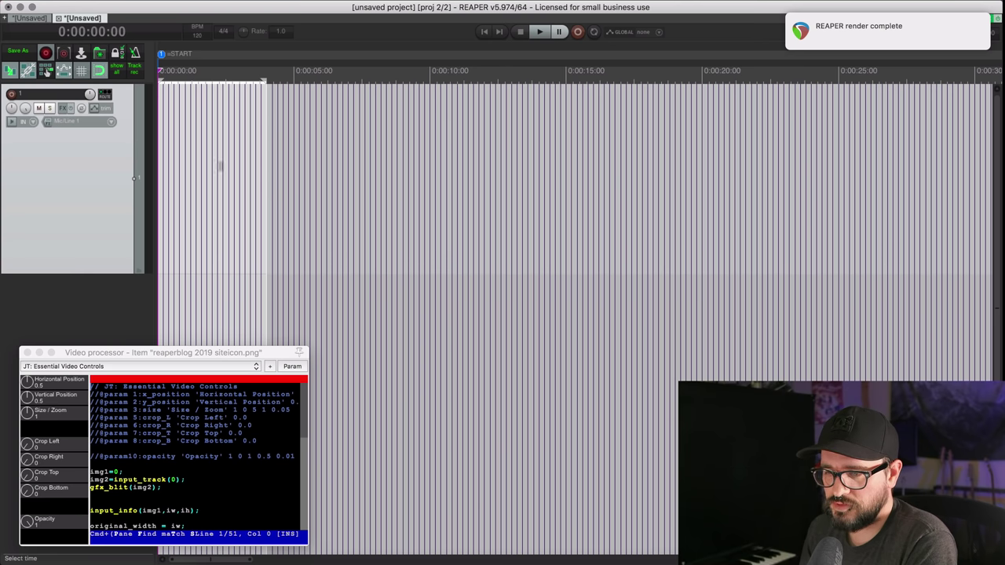
Step: Review the output directory and file name in the Render to File settings without rendering
left_click(290, 212)
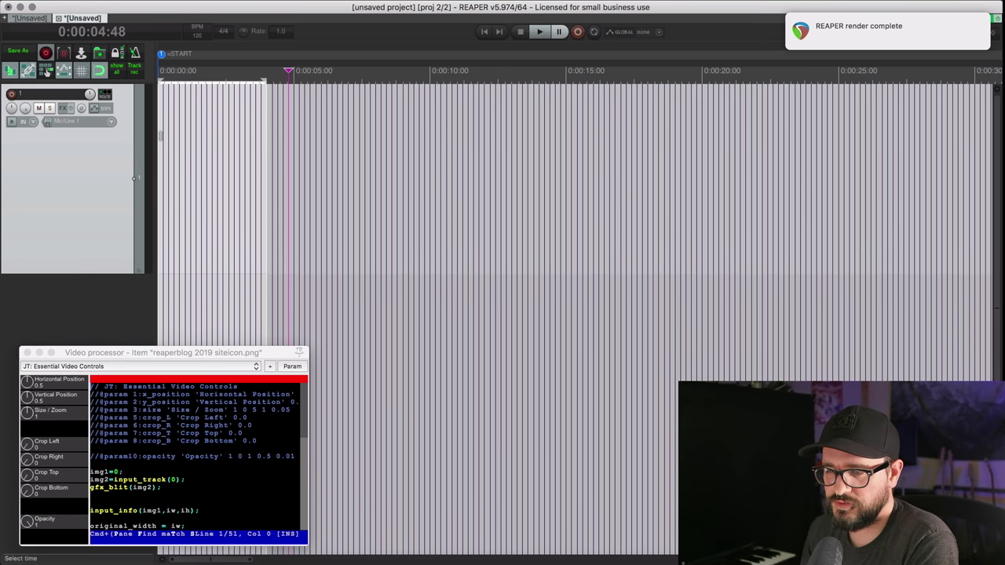
left_click(81, 53)
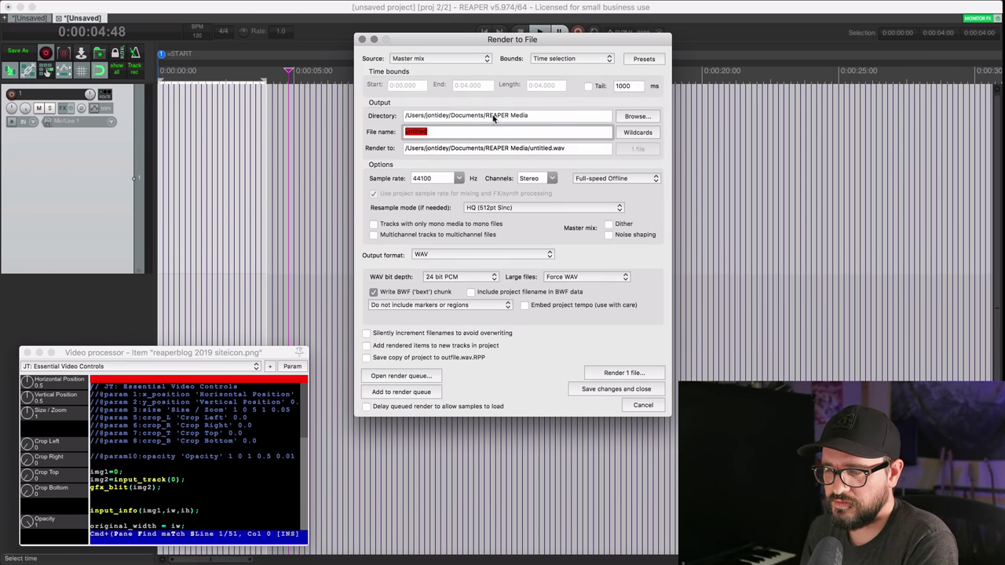
key("Escape")
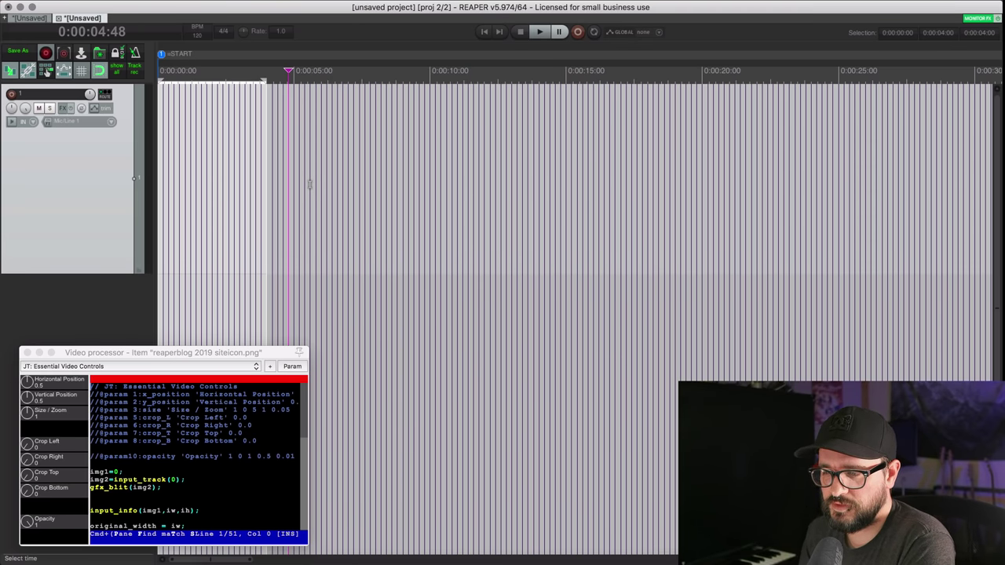
Step: Select the timeline from 0:00:03:48 to 0:00:11:36 and render it with the most recent settings and auto-close, incrementing the filename
left_click_drag(293, 164, 646, 164)
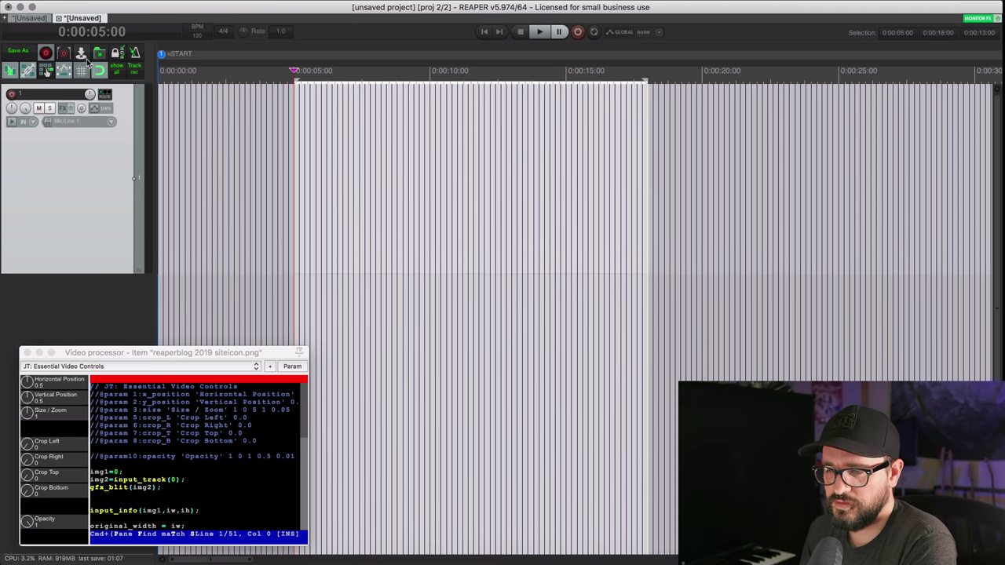
left_click_drag(261, 177, 473, 187)
left_click(321, 2)
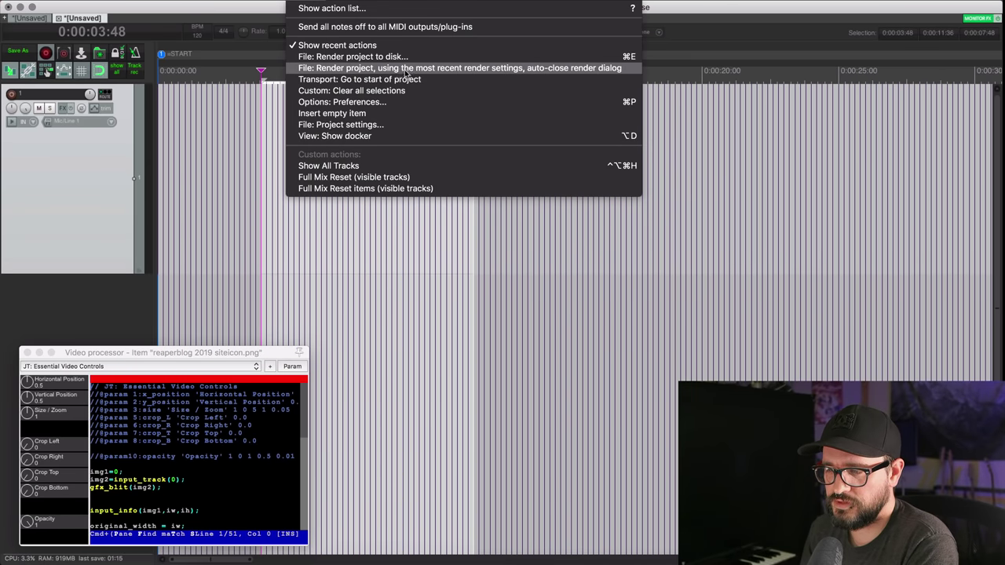
left_click(461, 71)
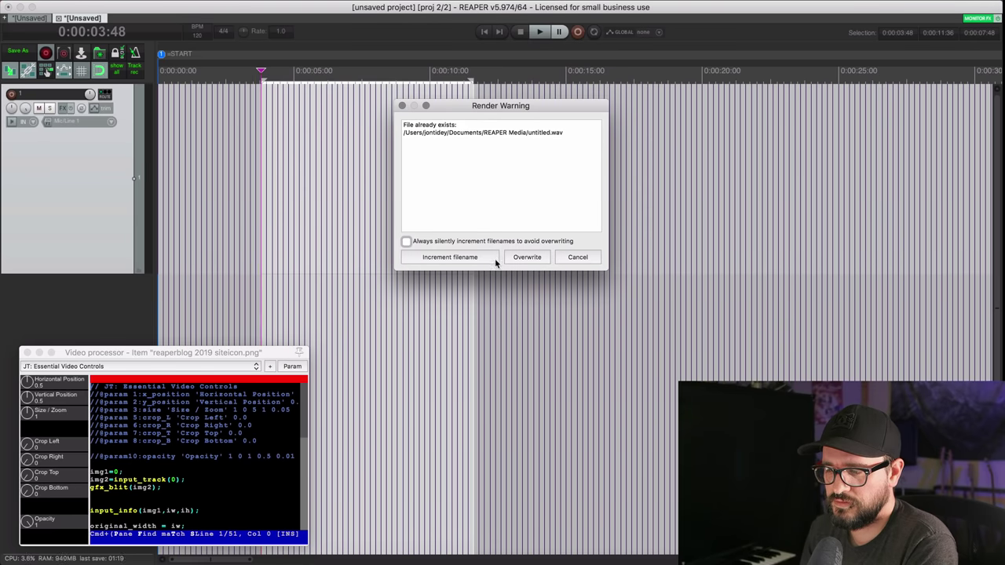
left_click(471, 257)
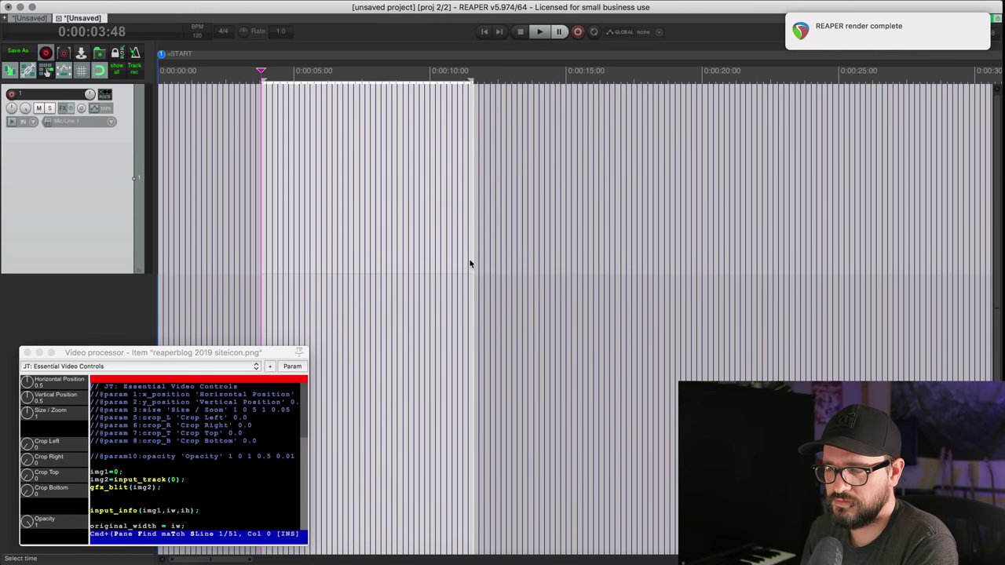
Step: Clear the time selection and check the Render to File settings without rendering
left_click(392, 220)
left_click(397, 219)
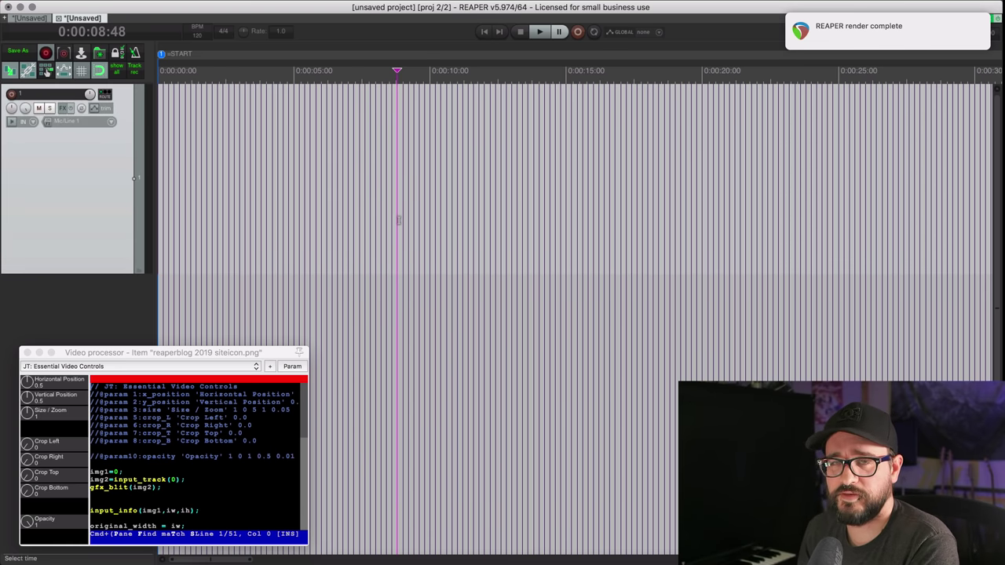
left_click(380, 215)
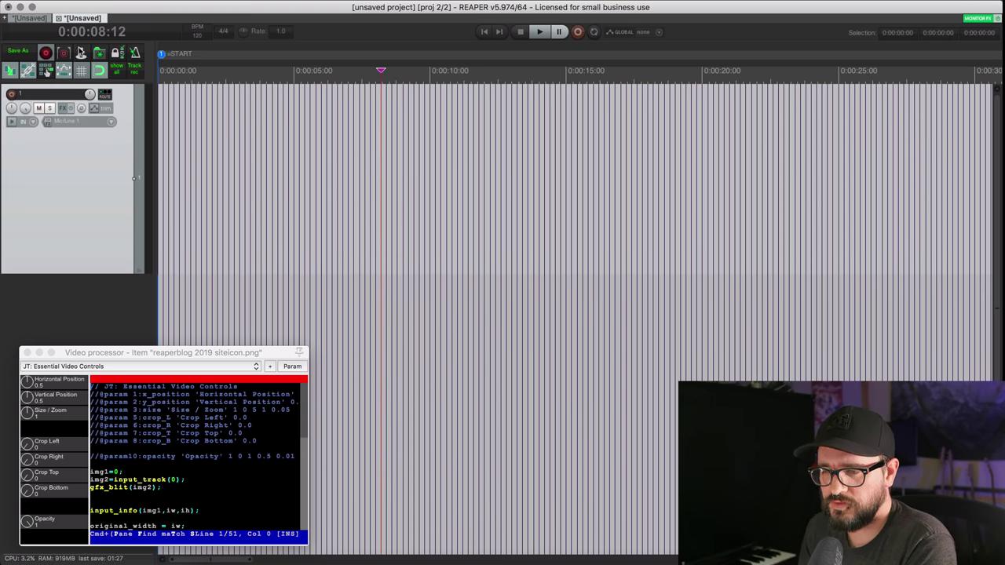
left_click(100, 55)
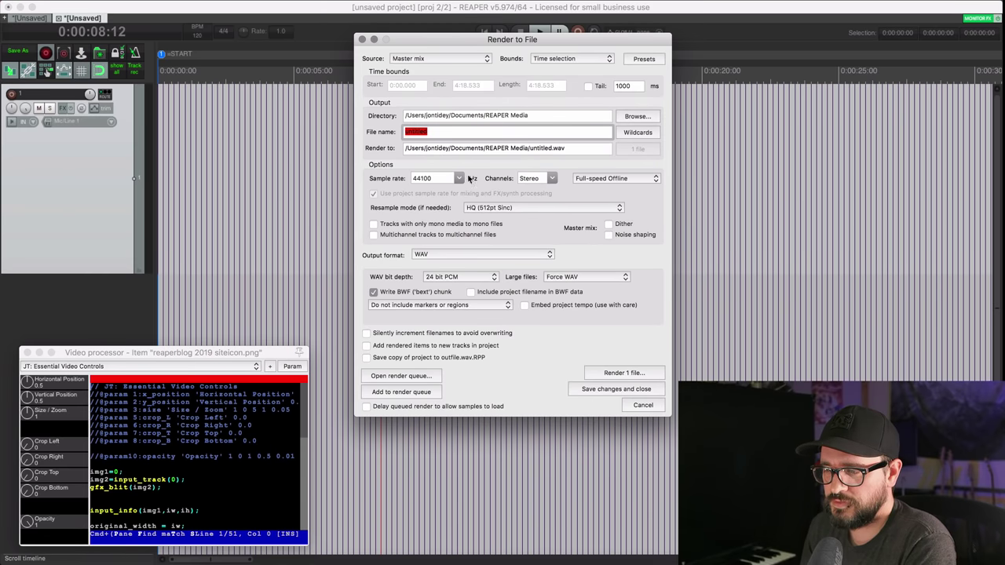
left_click(371, 180)
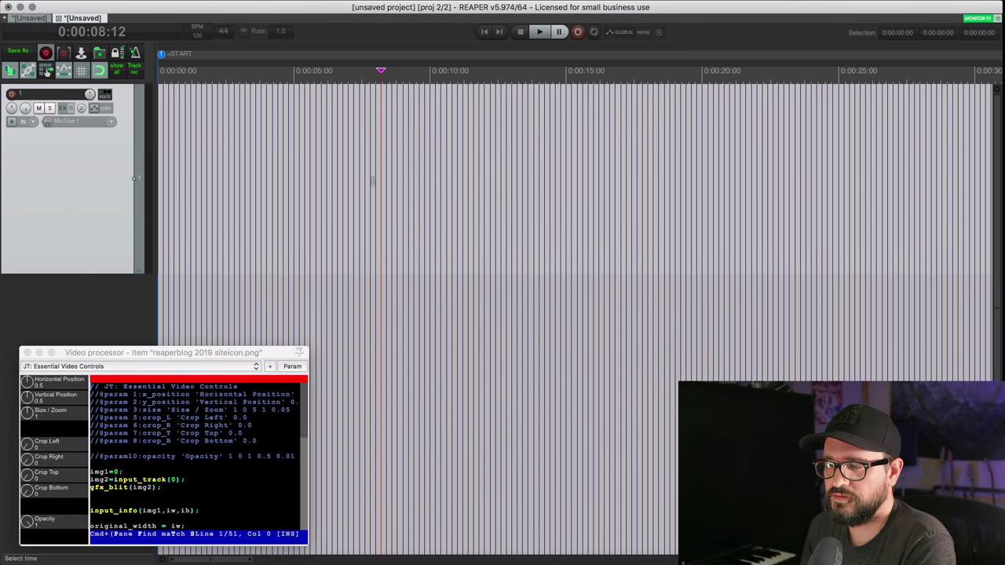
left_click(370, 180)
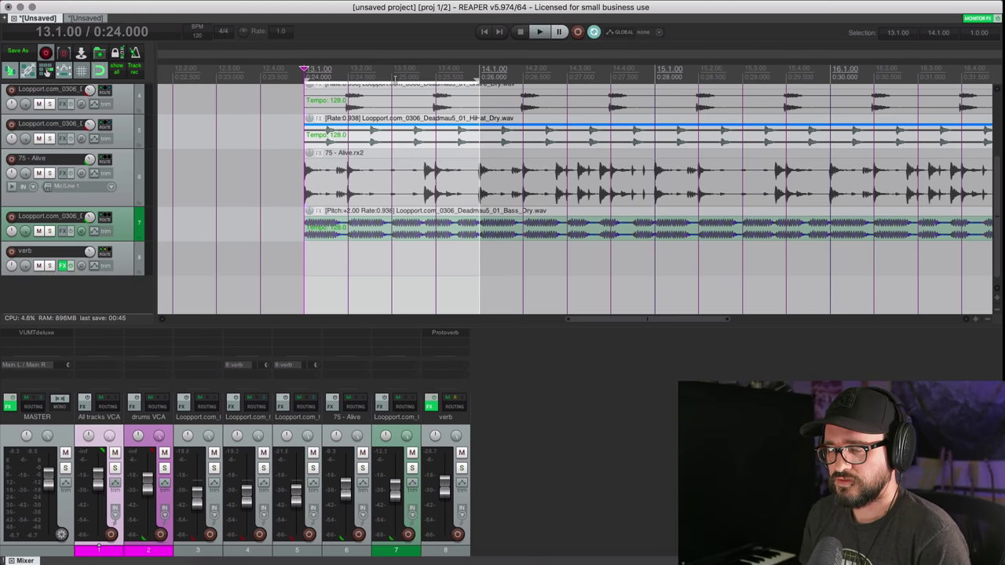
Step: Enable the tail in the loop project's time selection render settings and name the output file "render tail"
scroll(511, 184, "up", 1)
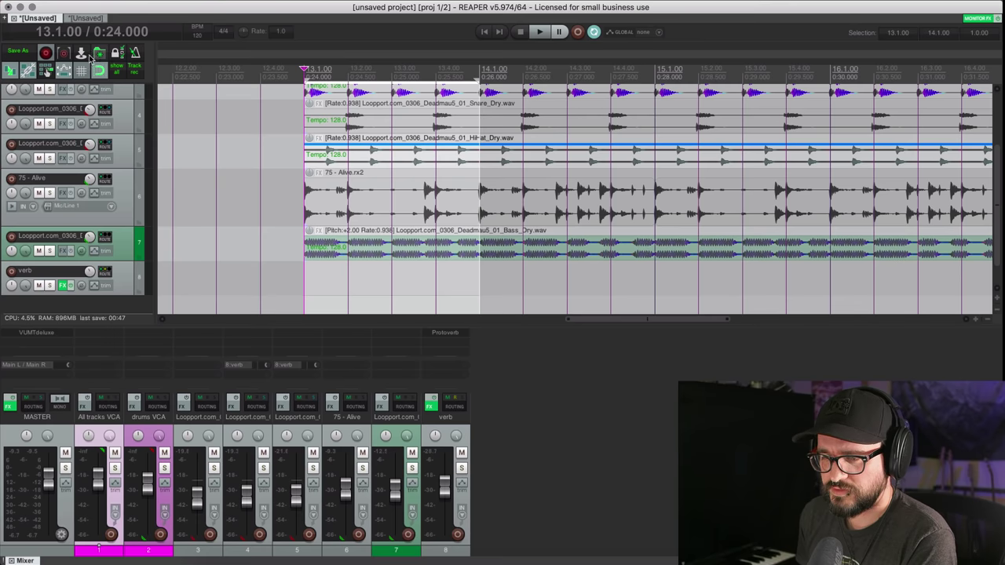
left_click(83, 53)
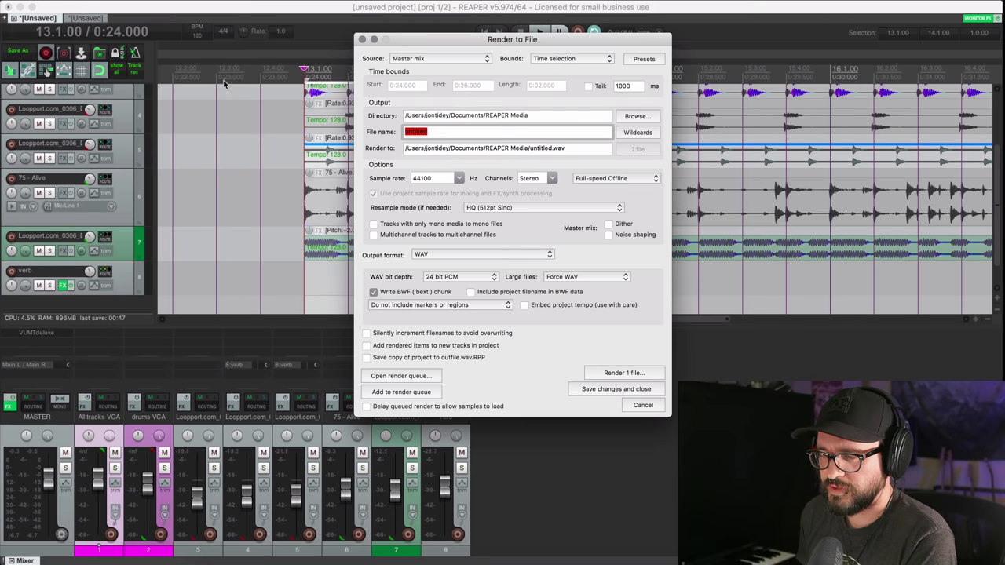
left_click(588, 86)
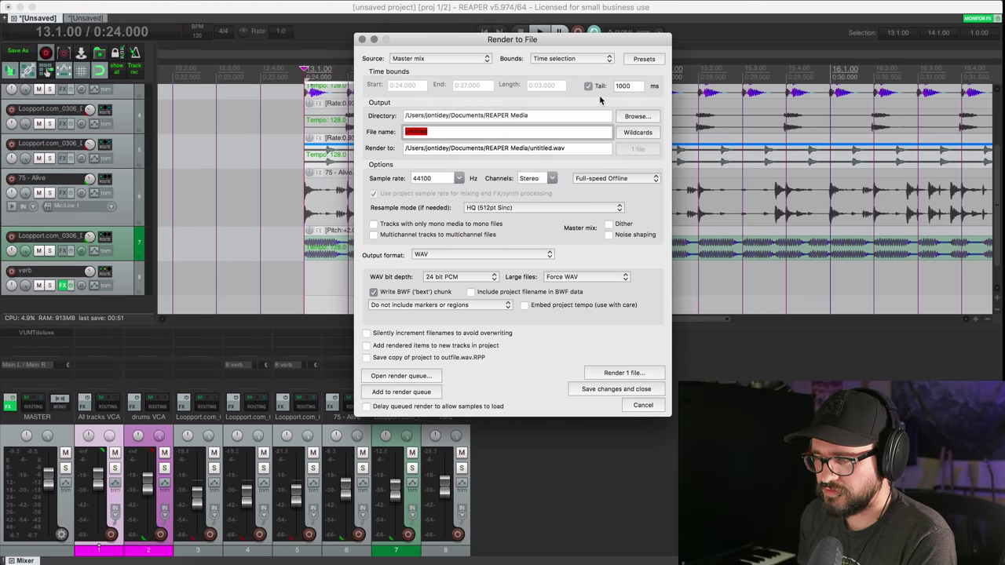
left_click_drag(580, 45, 821, 73)
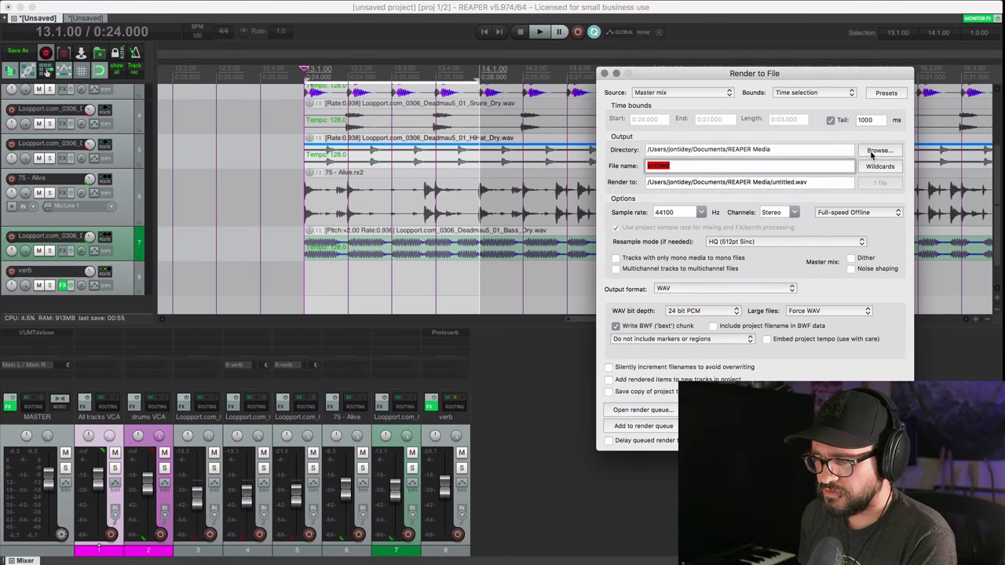
type("render tail")
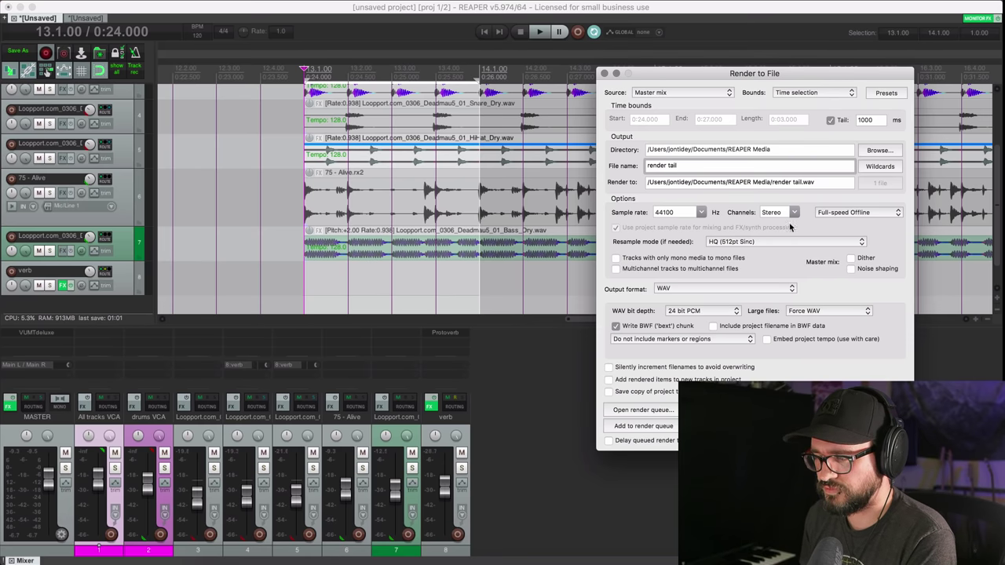
Step: Set the render tail to 2000 ms and render the time selection to the file "render tail"
left_click_drag(724, 78, 722, 162)
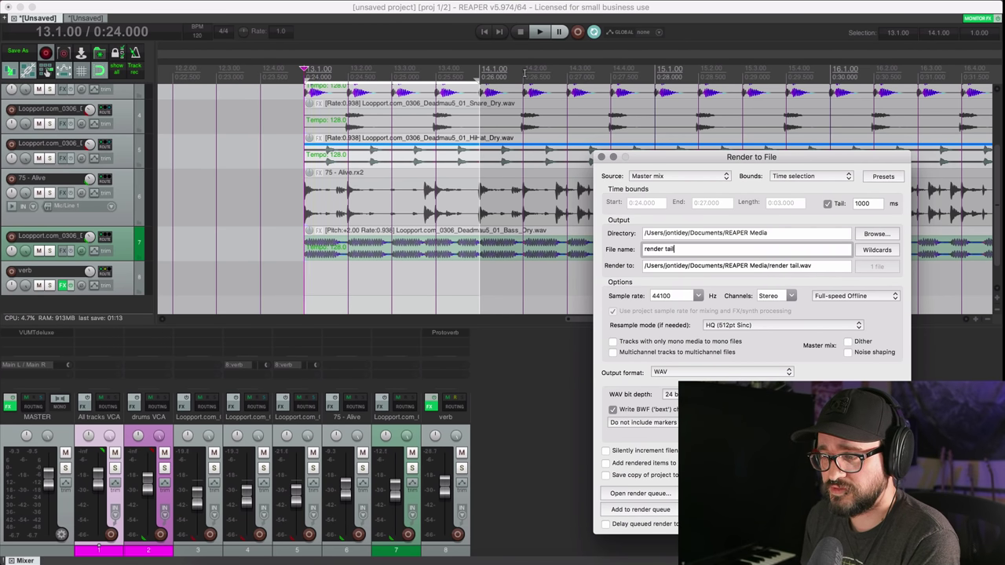
left_click(877, 205)
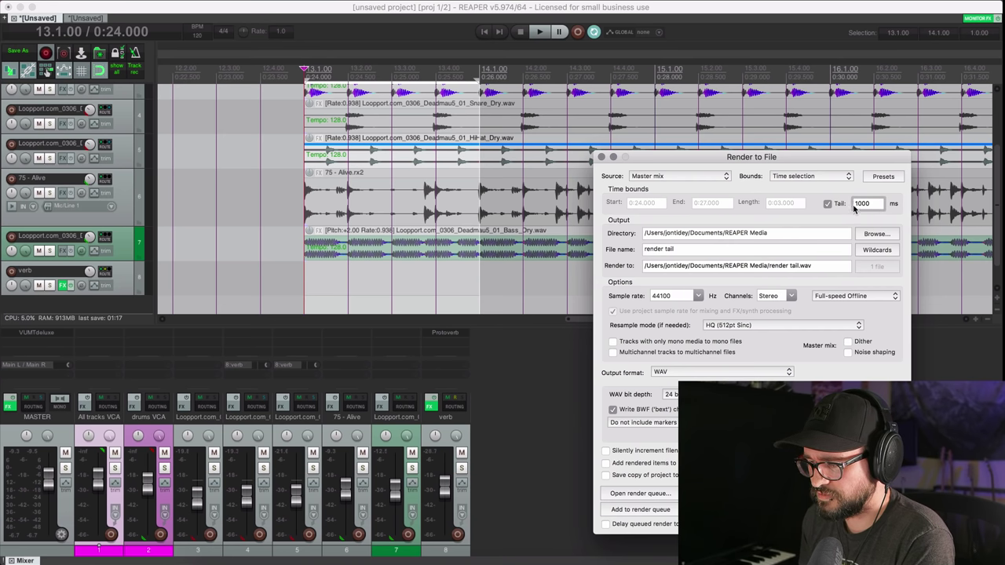
double_click(855, 205)
type("2000")
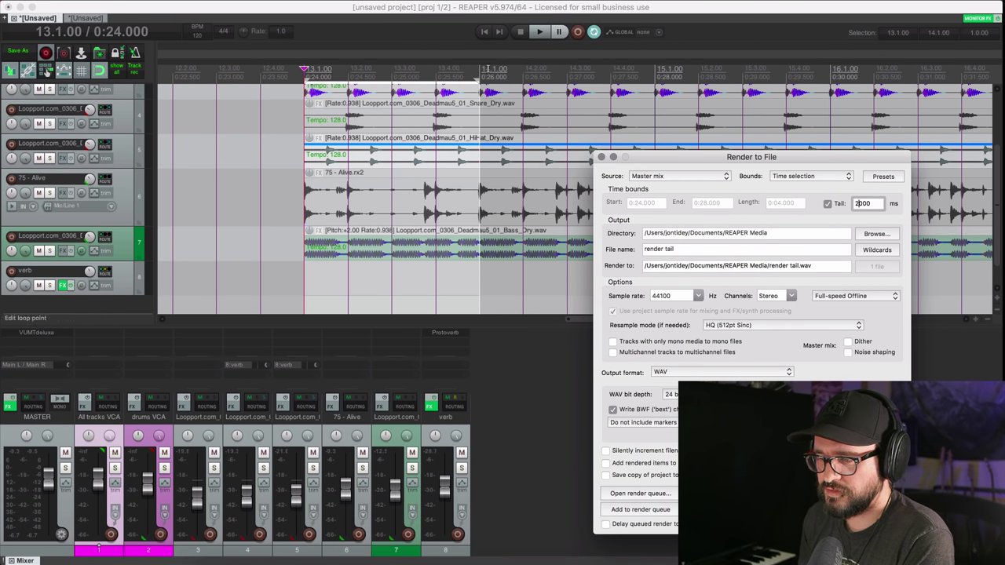
left_click(856, 203)
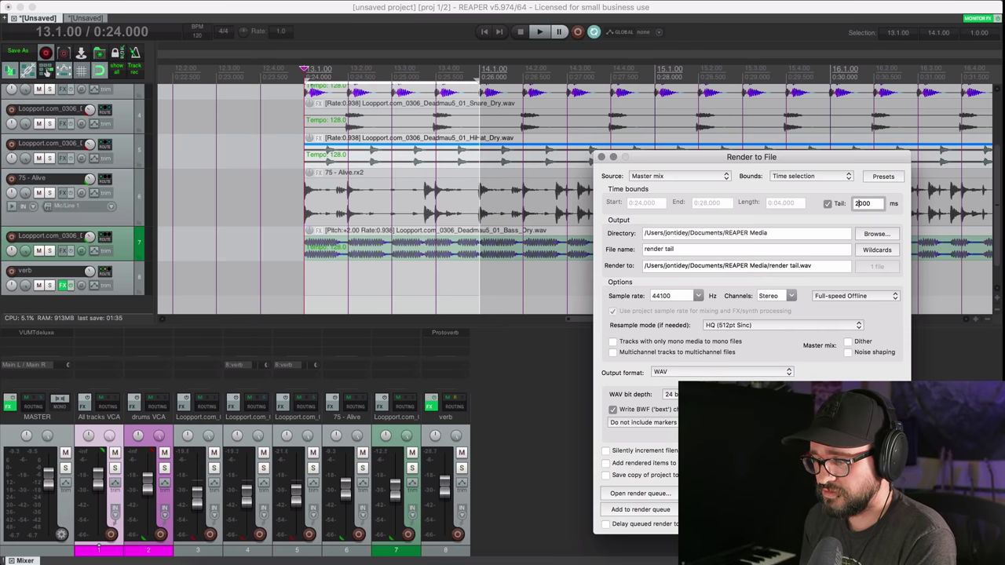
key("Return")
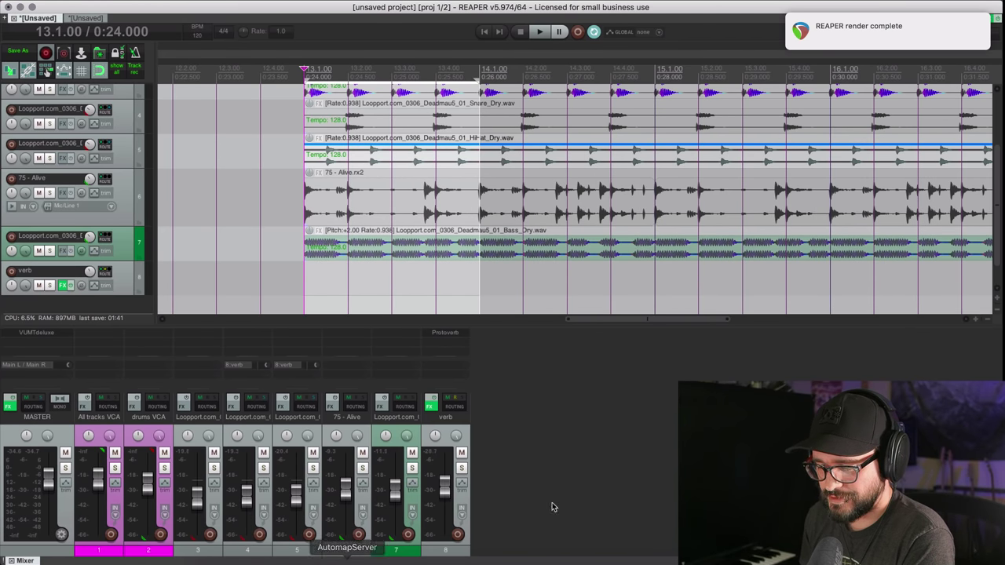
Step: Show the project directory in a widened Media Explorer and sort its files by date, newest first
key("super+alt+x")
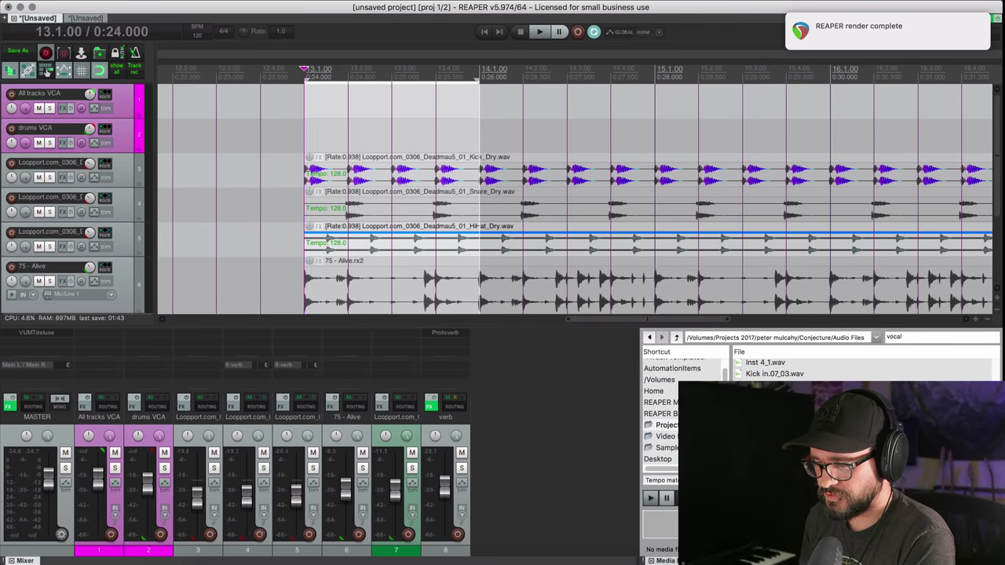
scroll(681, 375, "up", 2)
left_click(685, 366)
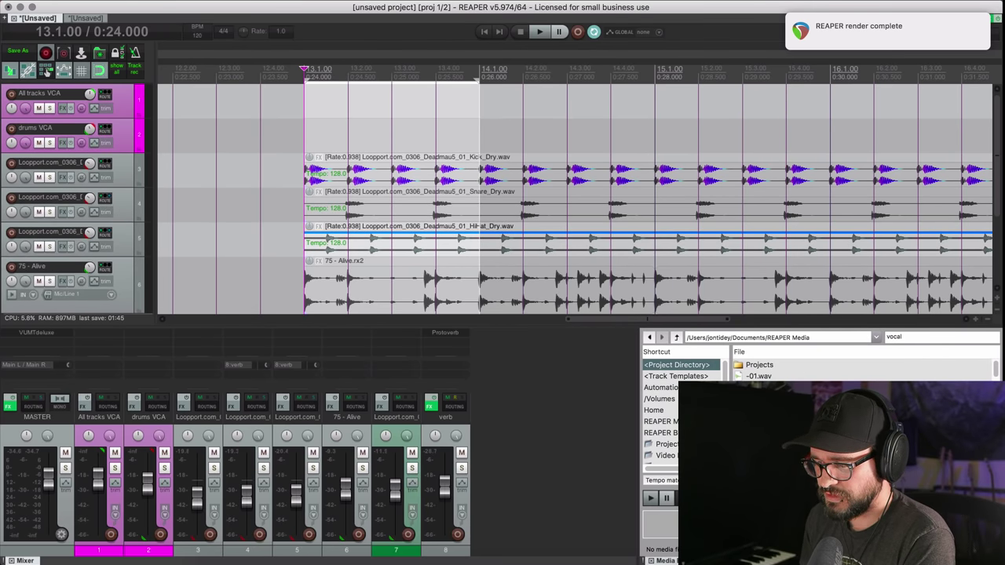
left_click_drag(638, 348, 509, 348)
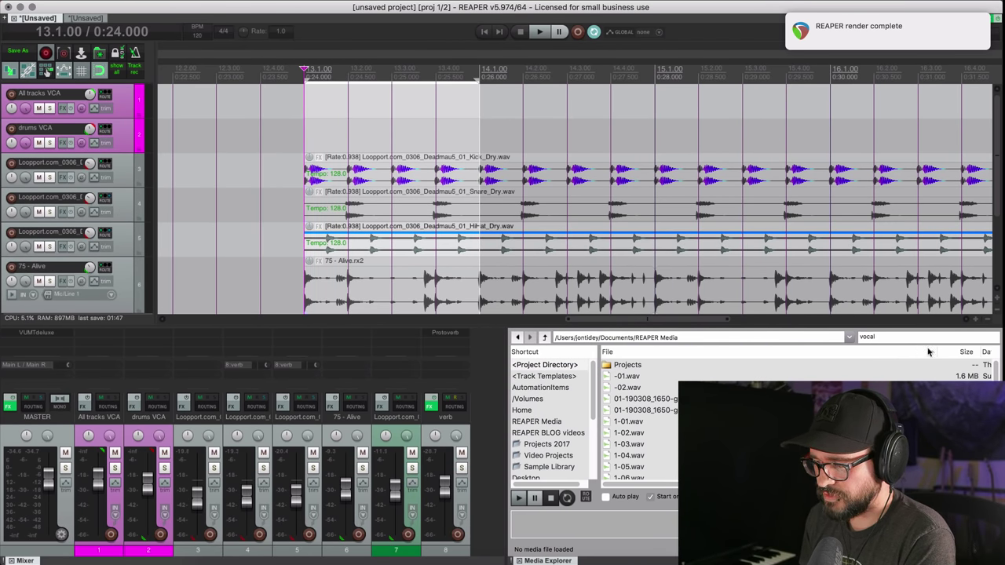
left_click(987, 351)
left_click(987, 351)
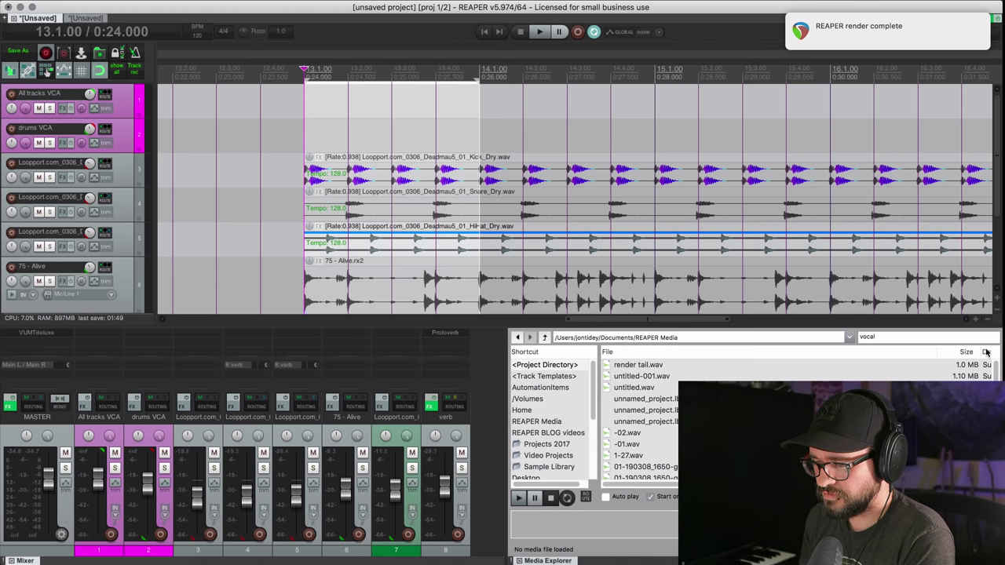
Step: Insert "render tail.wav" on the All tracks VCA track at 24.1.00 (0:46.000)
left_click(657, 365)
scroll(632, 234, "down", 5)
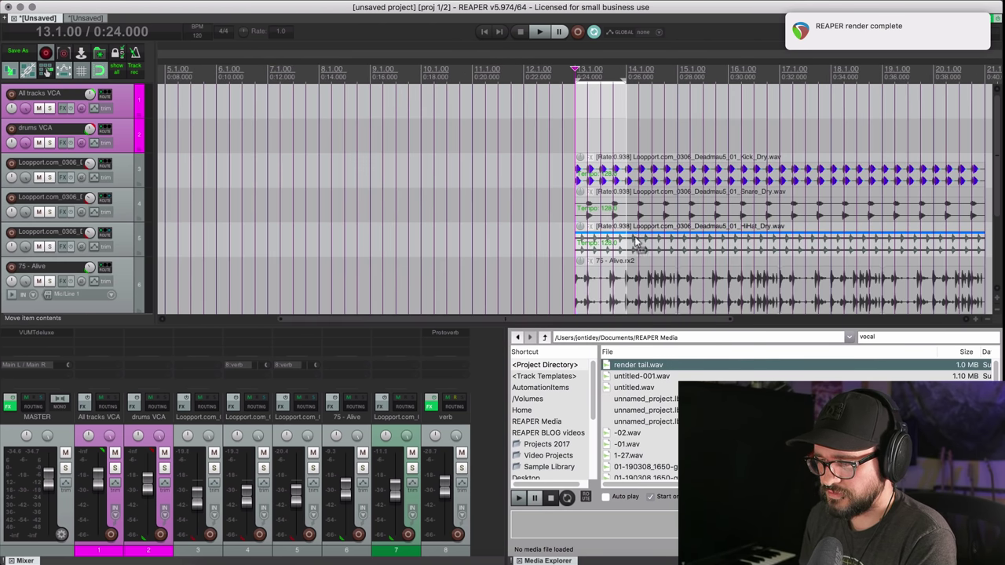
left_click_drag(635, 365, 424, 153)
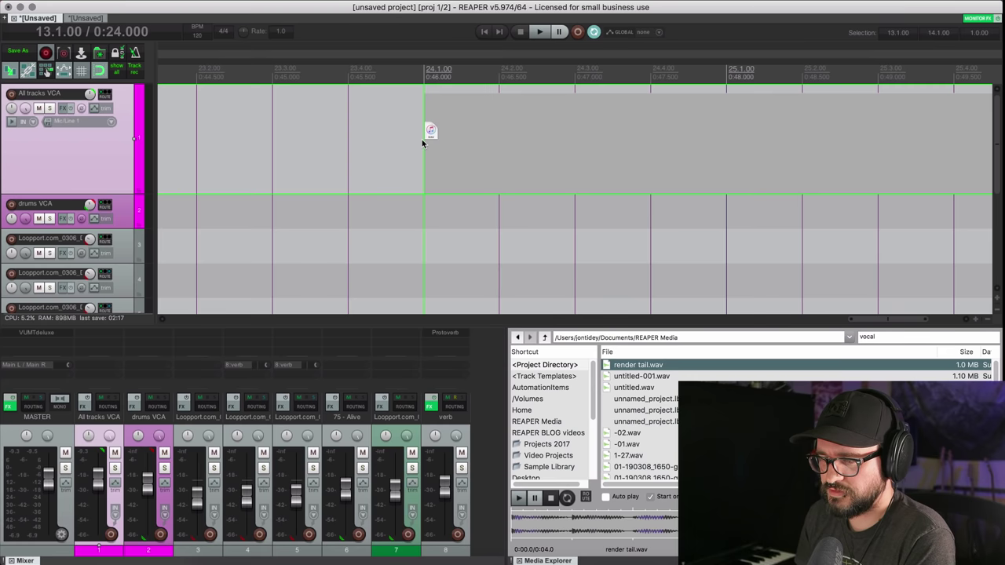
Step: Audition the rendered item from its start at 24.1.00 and its tail from 25.1.00
left_click(424, 69)
key("space")
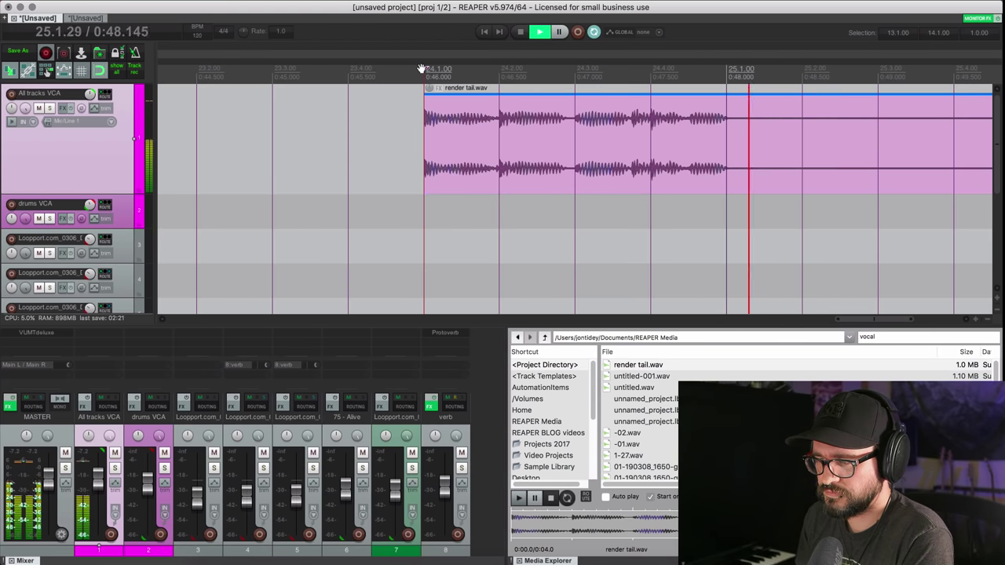
scroll(531, 99, "right", 3)
key("space")
left_click(597, 71)
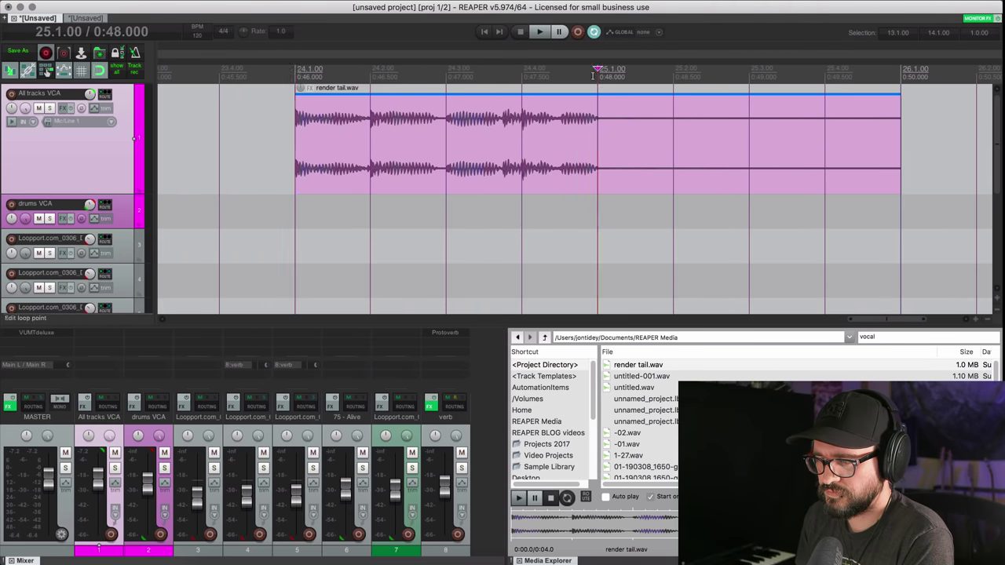
key("space")
key("space")
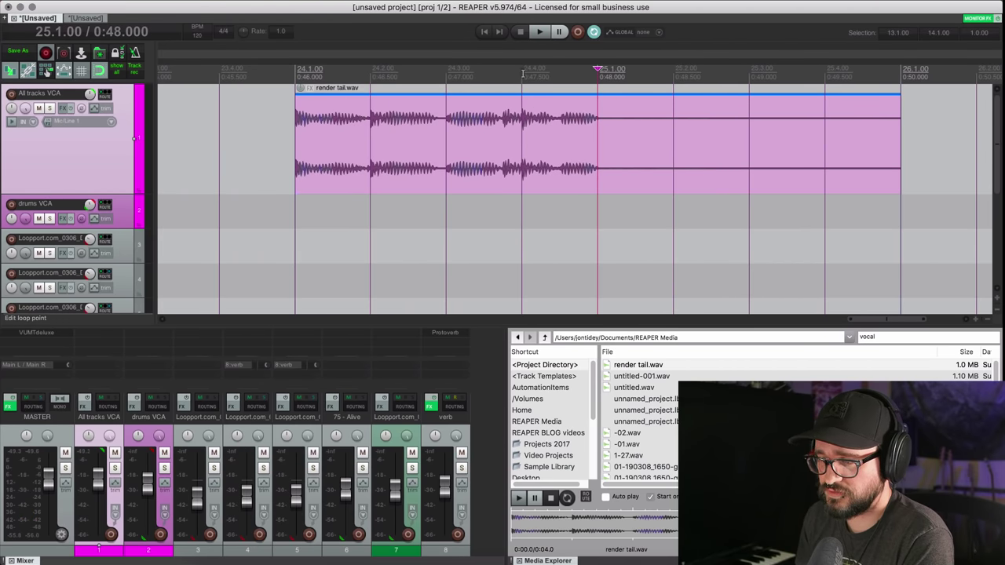
Step: Clear the time selection and play the rendered item from 24.4.00 to hear the transition into the tail
left_click_drag(523, 74, 296, 77)
left_click(446, 72)
key("Escape")
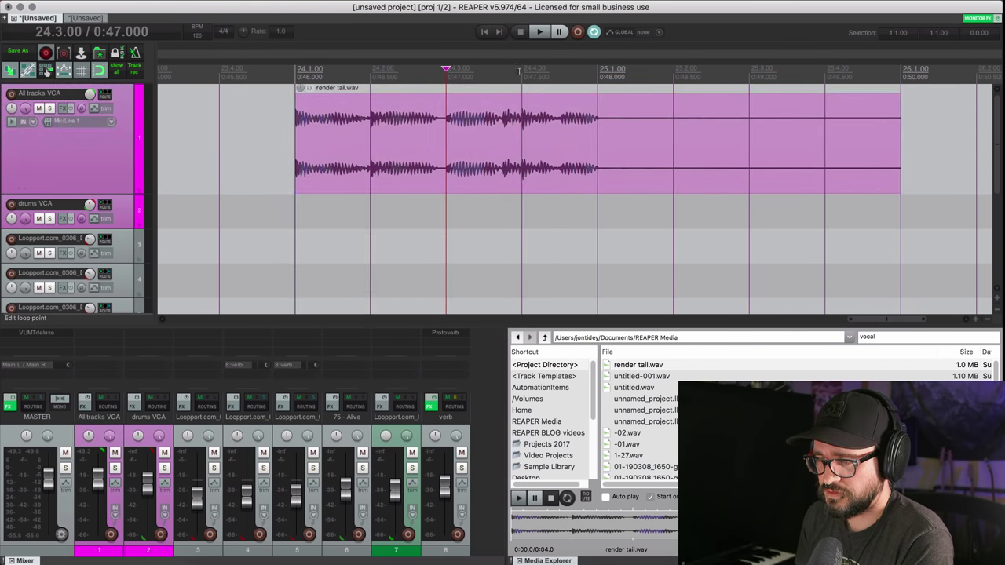
left_click(523, 72)
key("space")
key("space")
scroll(443, 193, "down", 5)
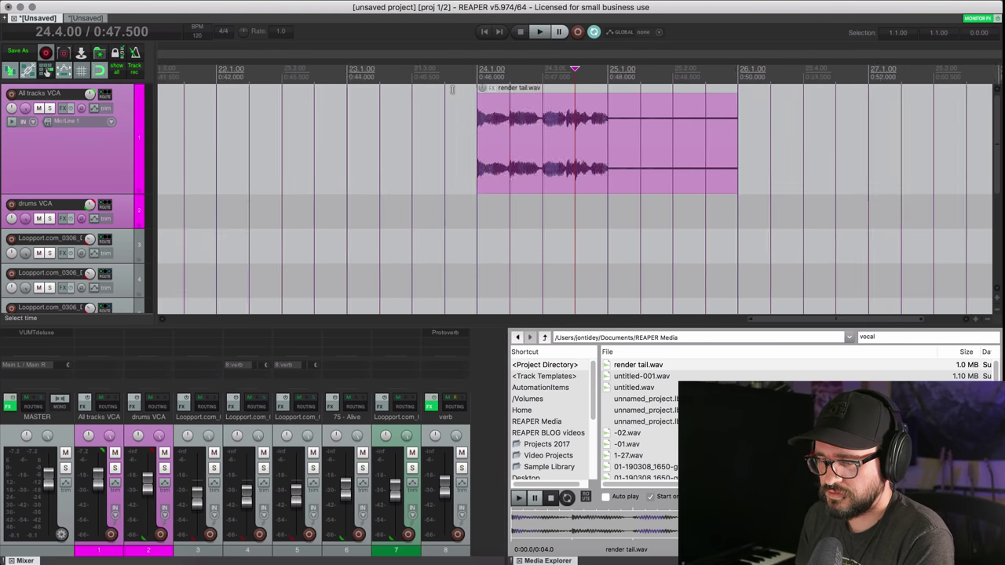
Step: Play the original loops briefly from 13.1.00 to compare them with the render
scroll(443, 193, "down", 10)
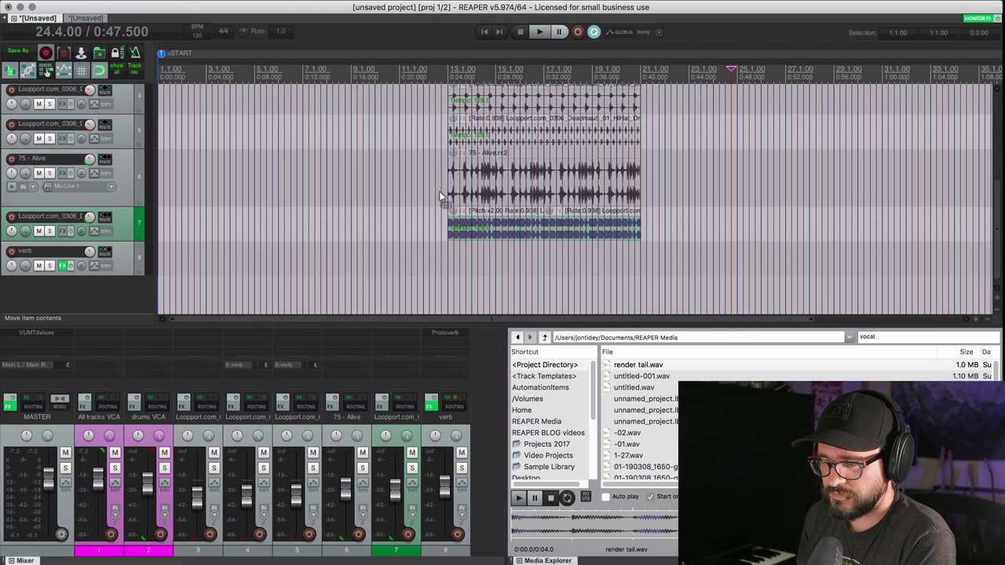
left_click(448, 75)
key("space")
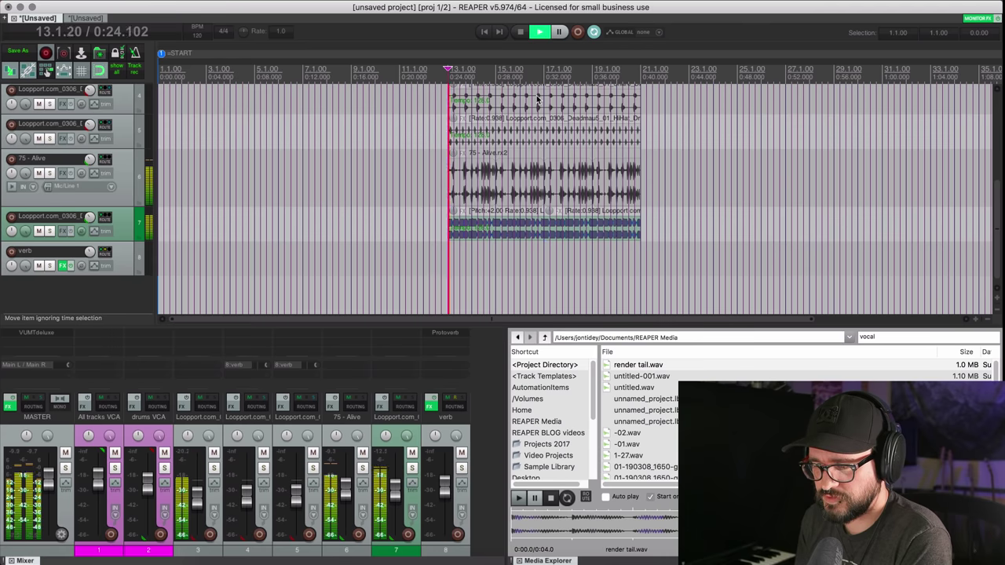
key("space")
Step: Select the time range from 25.1.00 to 26.1.00 over the rendered item's tail, and clear the selection
scroll(537, 99, "up", 3)
scroll(537, 110, "right", 5)
scroll(478, 137, "up", 2)
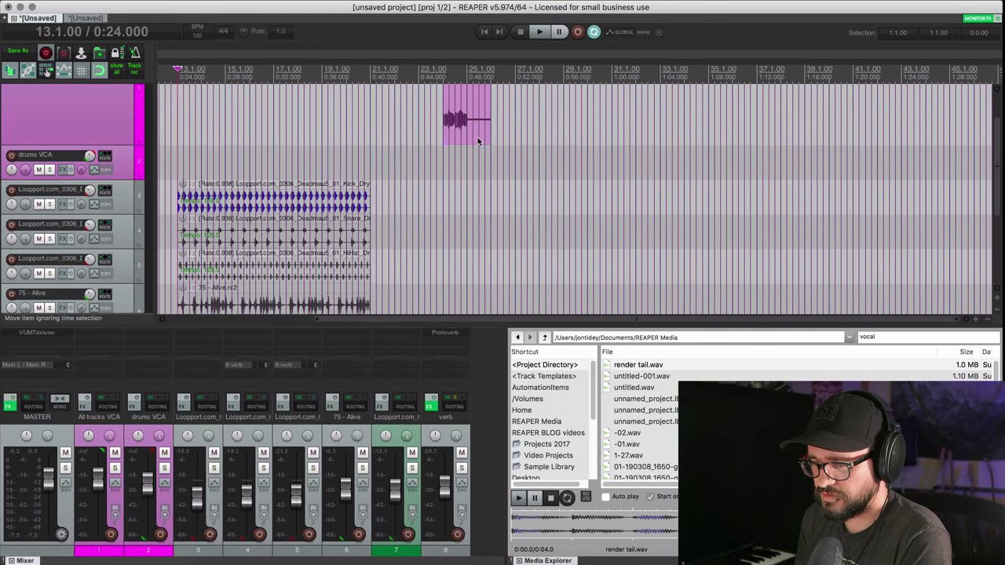
left_click(475, 142)
scroll(473, 142, "up", 8)
left_click_drag(516, 134, 728, 133)
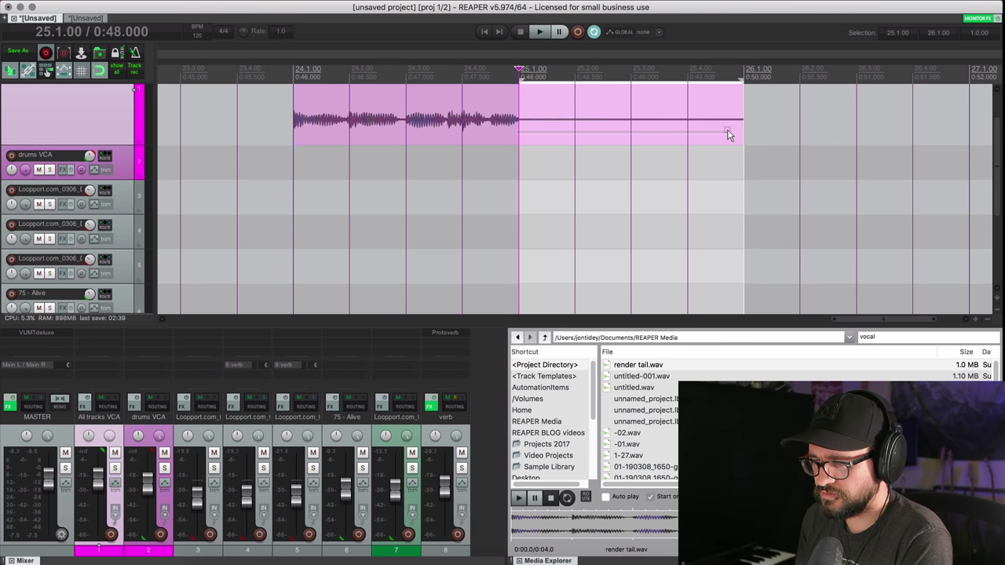
left_click_drag(728, 133, 749, 137)
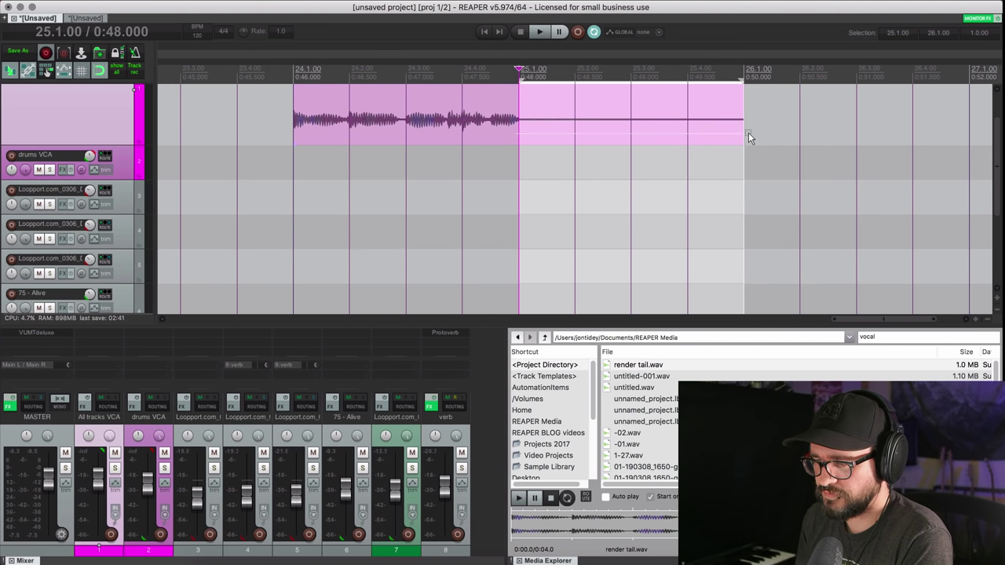
key("Escape")
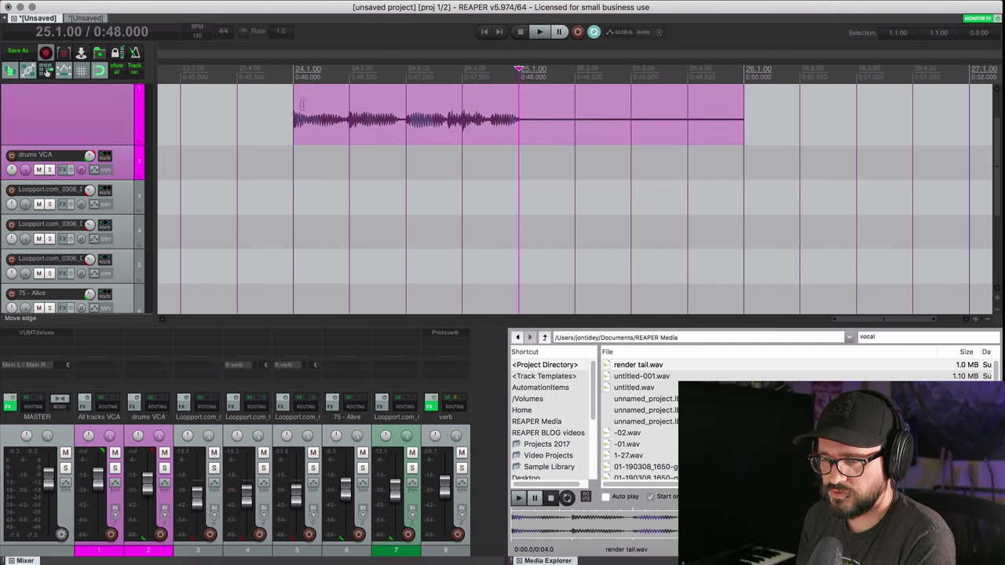
Step: Raise the Protoverb decay on the verb track to 56.00, audition the loops with it, and close the plug-in
scroll(319, 118, "down", 8)
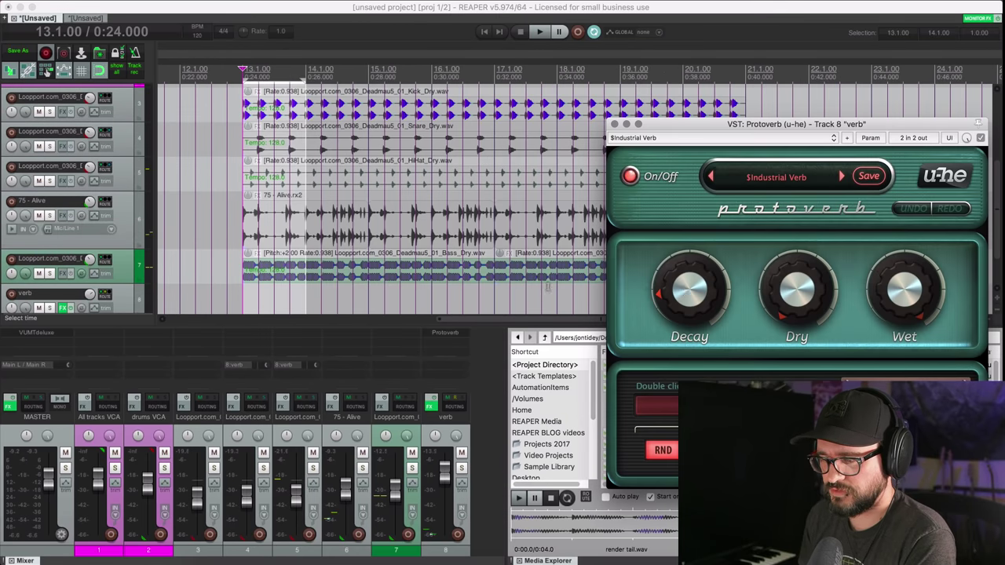
left_click_drag(696, 292, 686, 259)
key("space")
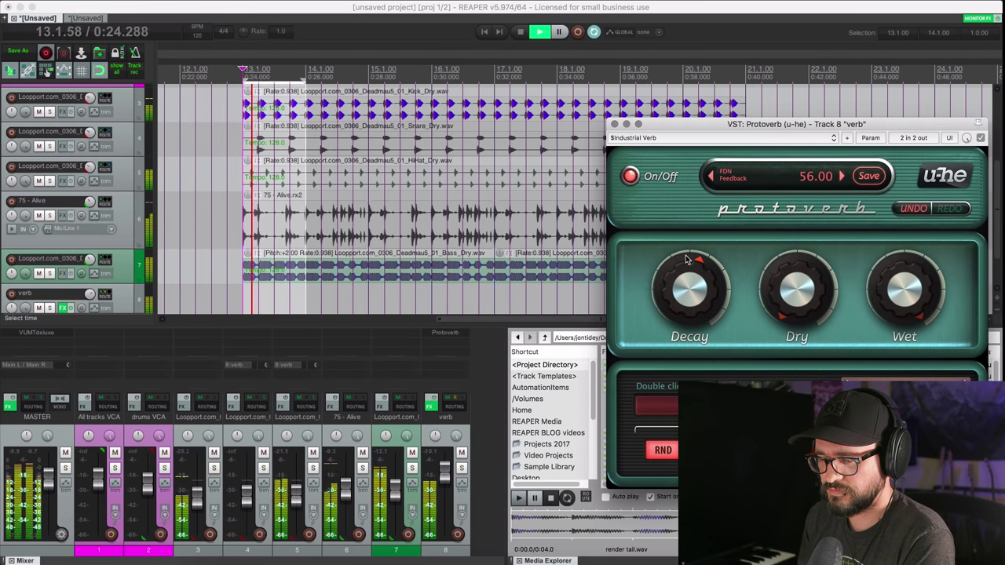
key("space")
left_click(615, 123)
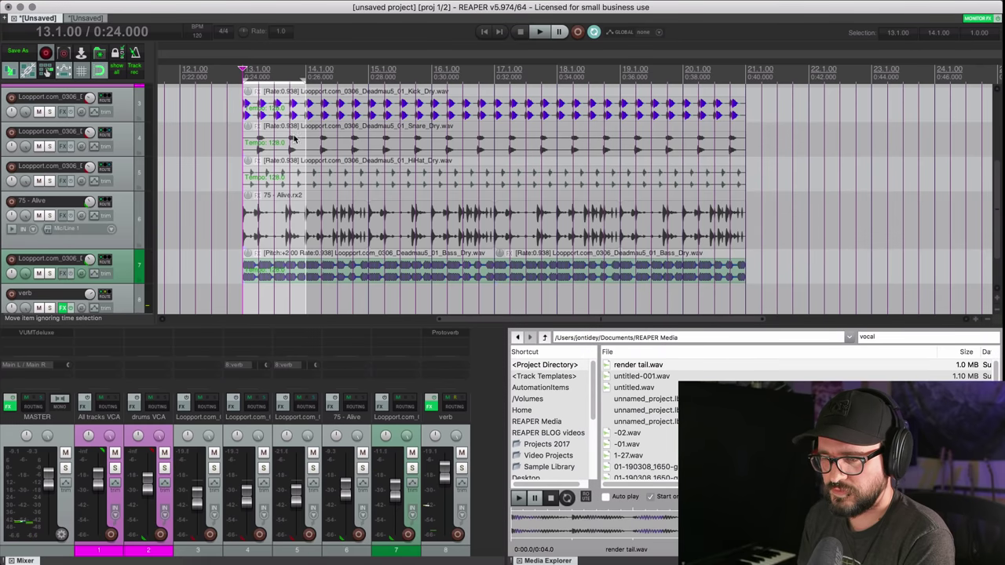
Step: Extend the time selection over the loops to two bars, from 13.1.00 to 15.1.00
scroll(429, 202, "up", 3)
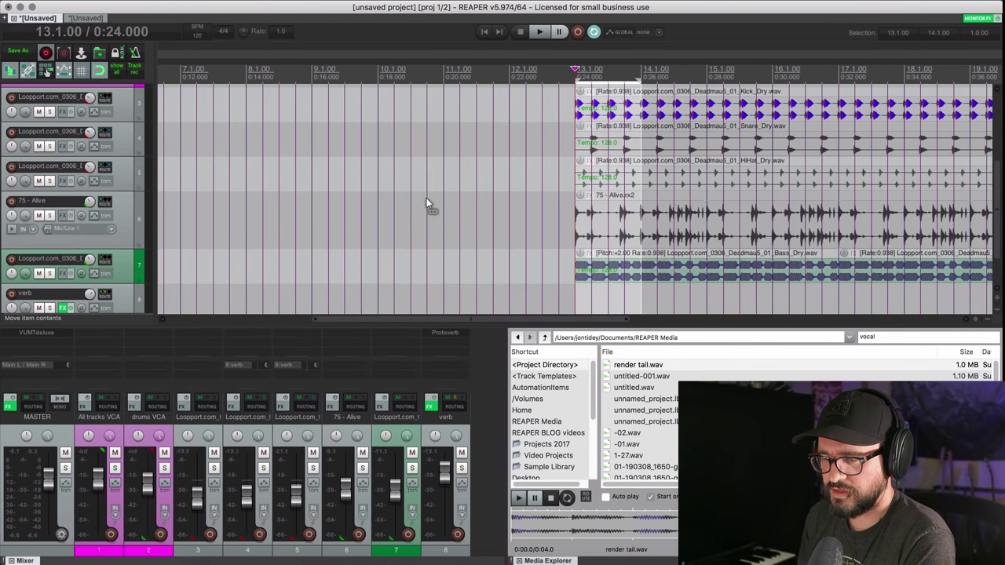
scroll(426, 198, "right", 3)
left_click_drag(541, 77, 651, 76)
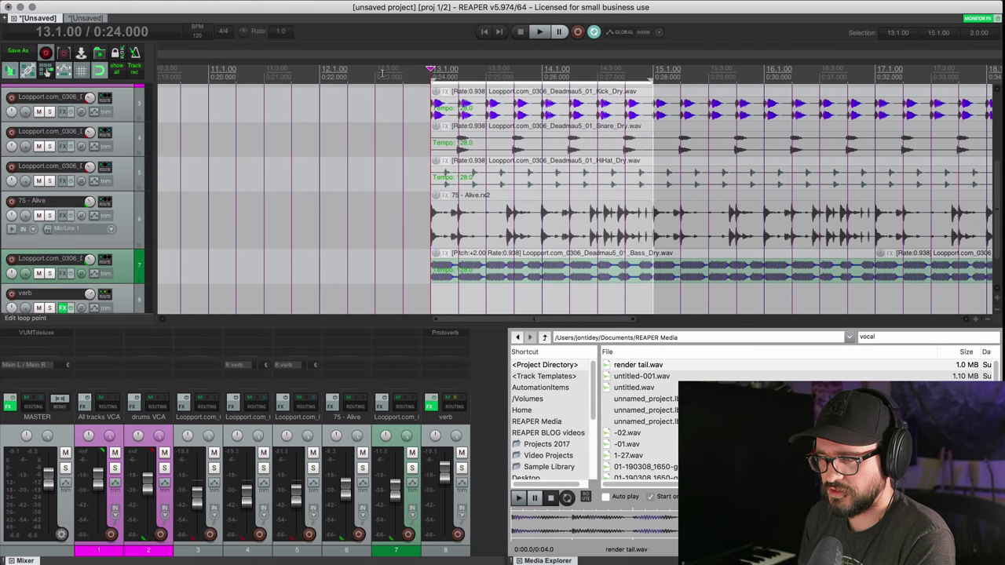
Step: Render the time selection with the 2000 ms tail to a file named "render with tail 2"
left_click(83, 54)
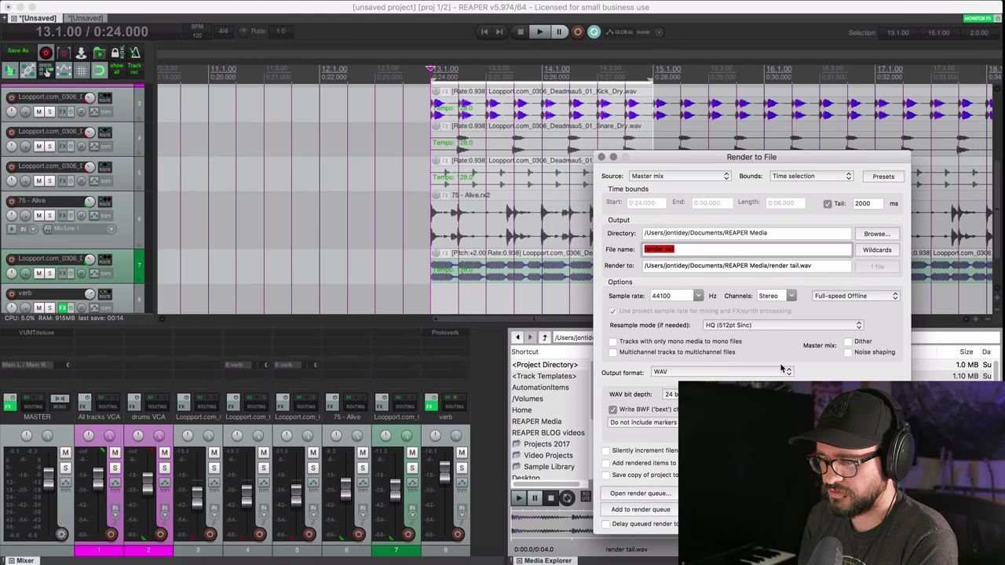
left_click(664, 249)
type("with tail")
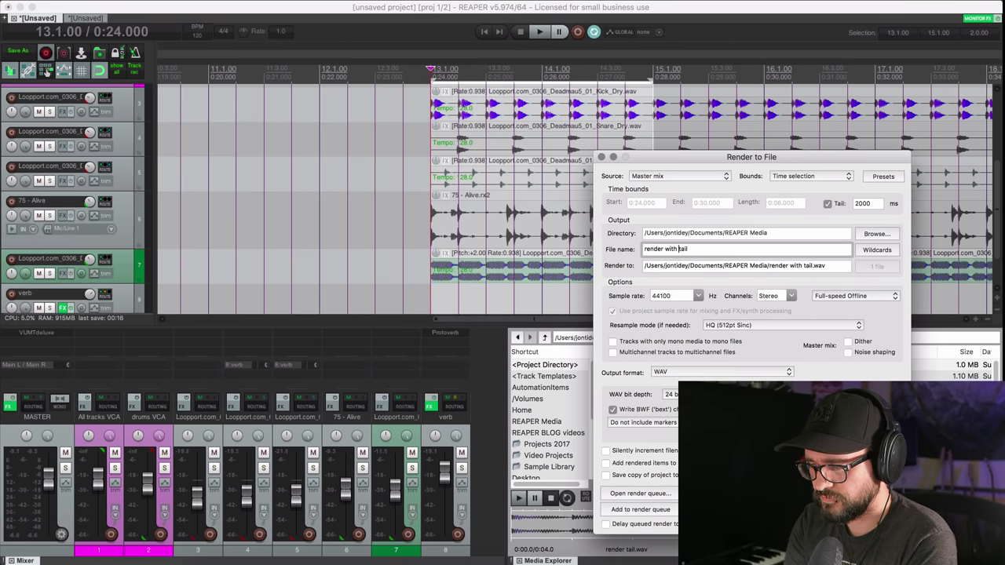
type(" 2")
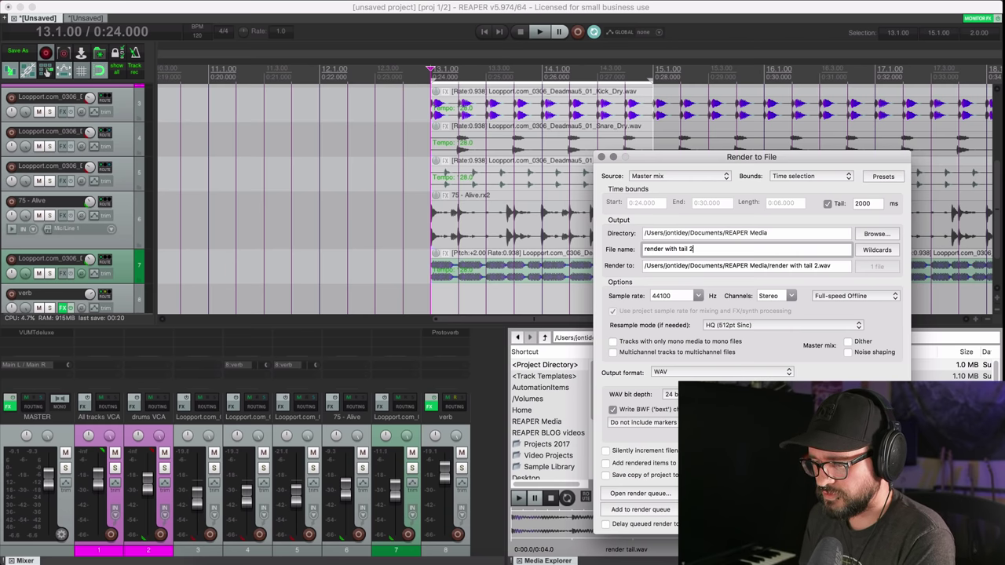
key("Return")
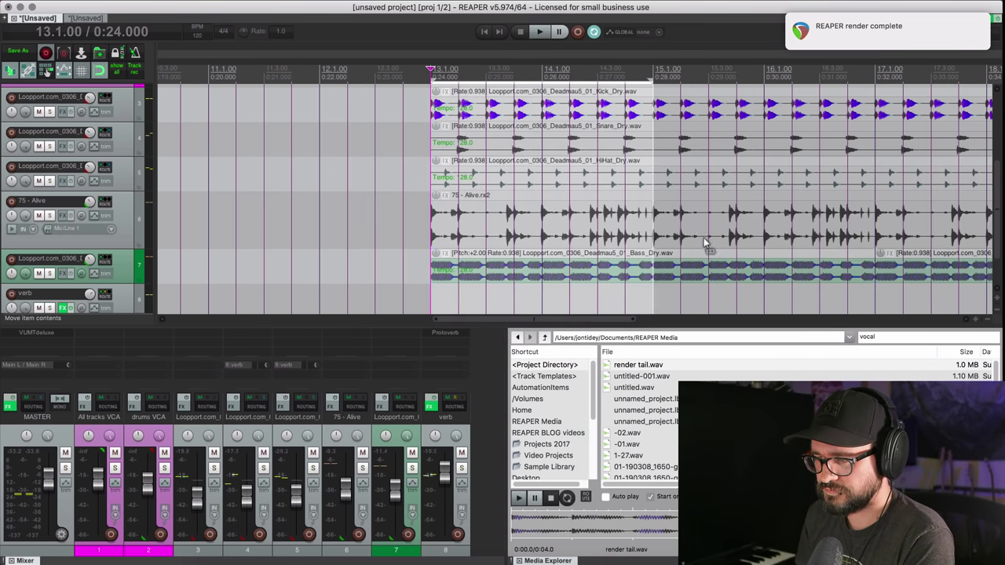
Step: Insert "render with tail 2.wav" on the All tracks VCA track at 29.1.00, after the first rendered item
scroll(693, 236, "down", 3)
scroll(693, 236, "down", 3)
left_click(664, 365)
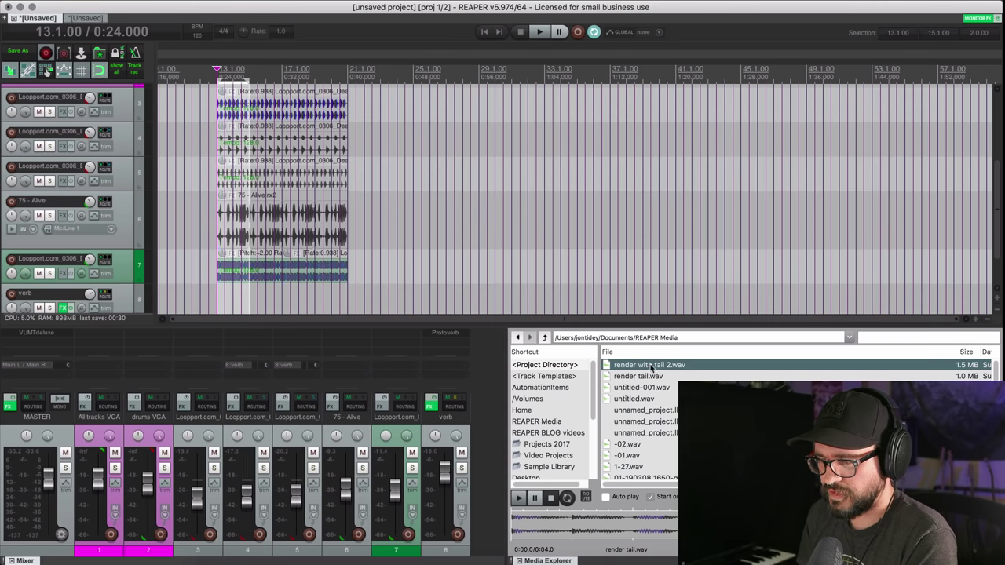
left_click_drag(651, 367, 399, 102)
left_click_drag(660, 376, 479, 135)
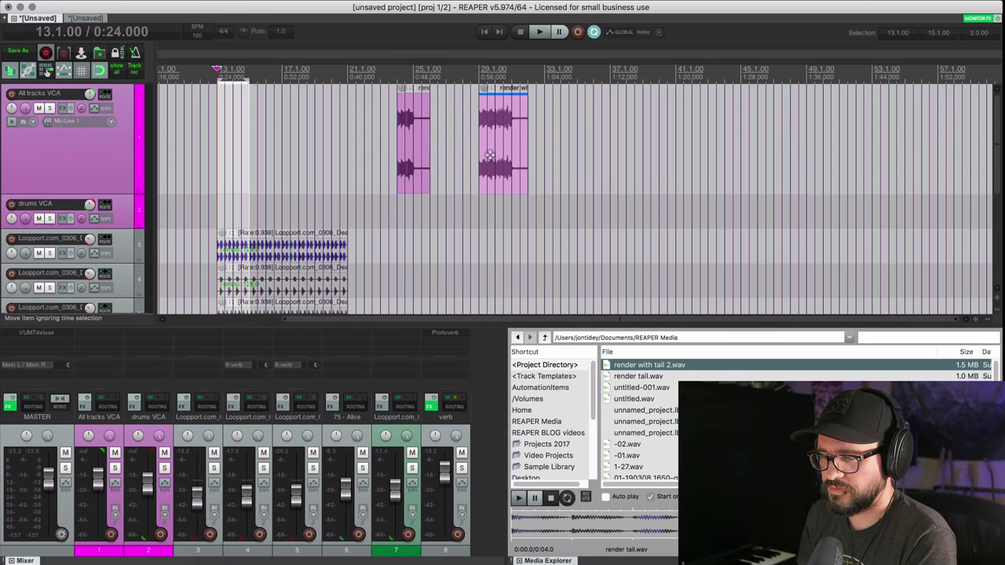
Step: Play the second rendered item from 29.1.00 into its tail to audition the reverb decay
left_click(488, 154)
scroll(488, 155, "up", 5)
left_click(542, 166)
key("space")
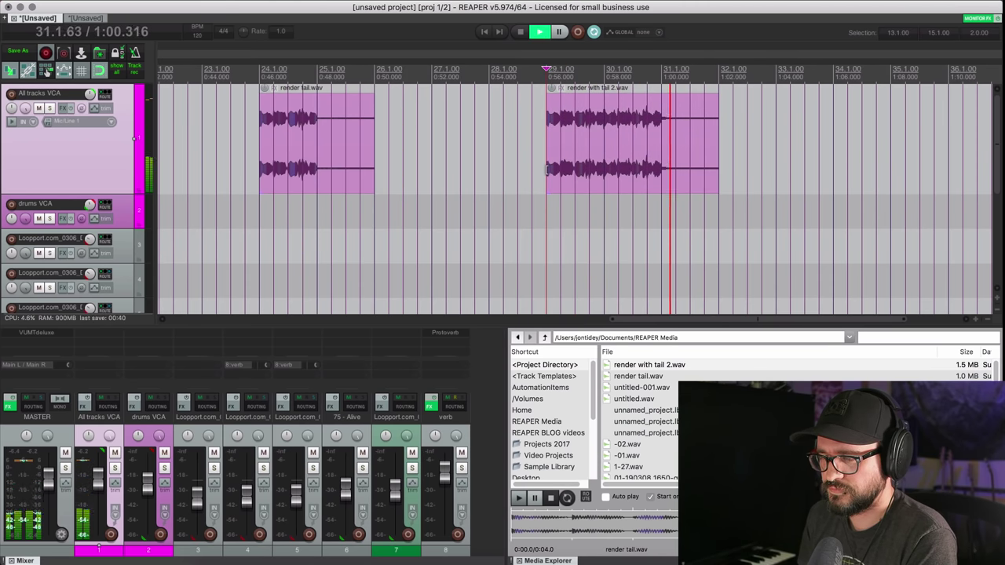
key("space")
scroll(545, 174, "down", 5)
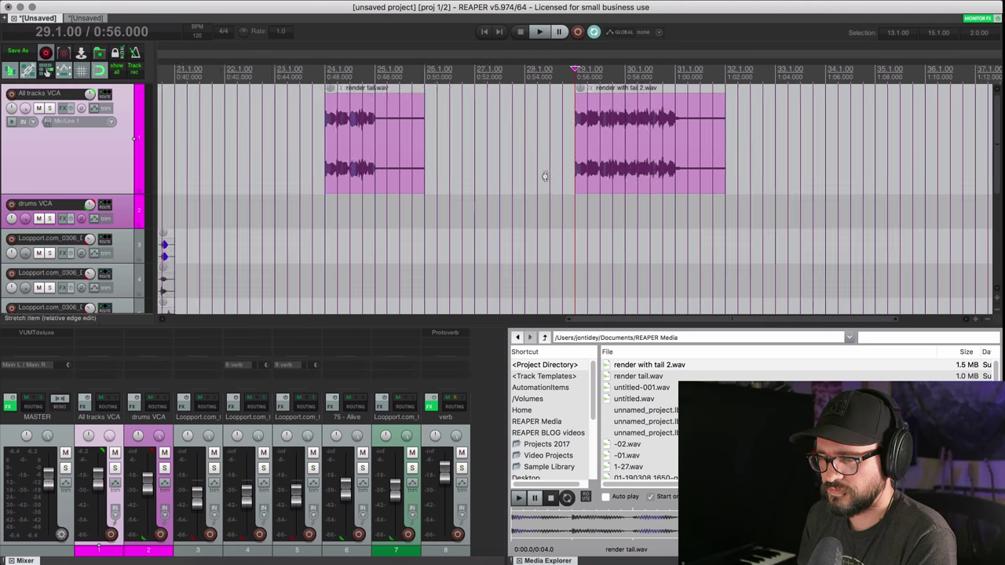
Step: Play the loops across the end of the time selection, and place the edit cursor at 15.1.00
scroll(545, 175, "left", 4)
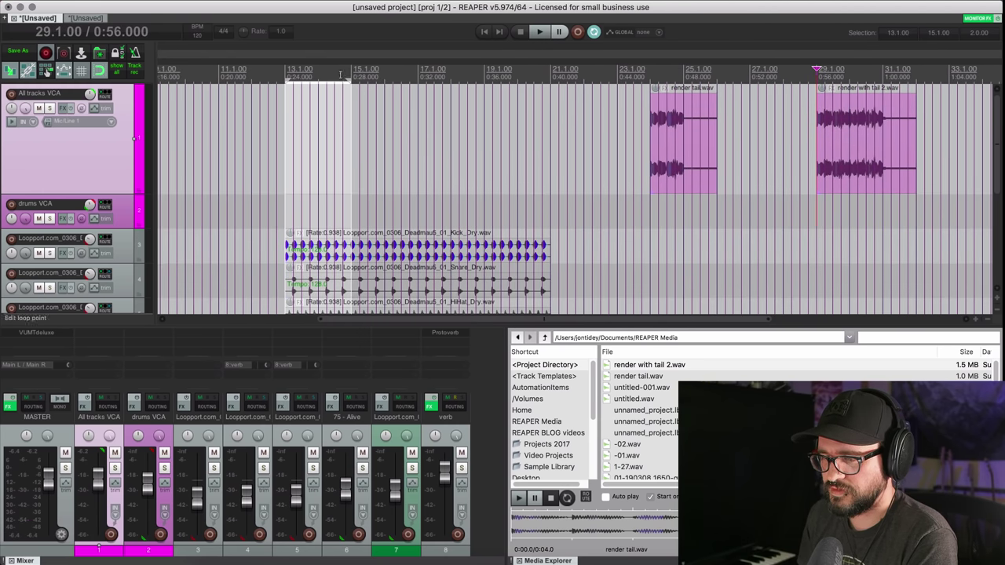
left_click(341, 75)
scroll(361, 135, "down", 1)
scroll(361, 135, "left", 1)
key("space")
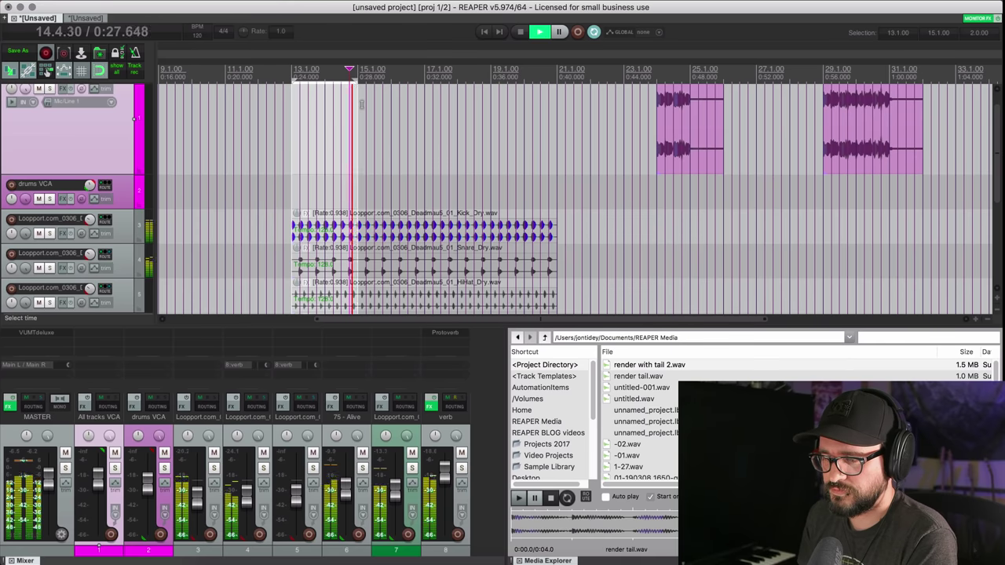
key("space")
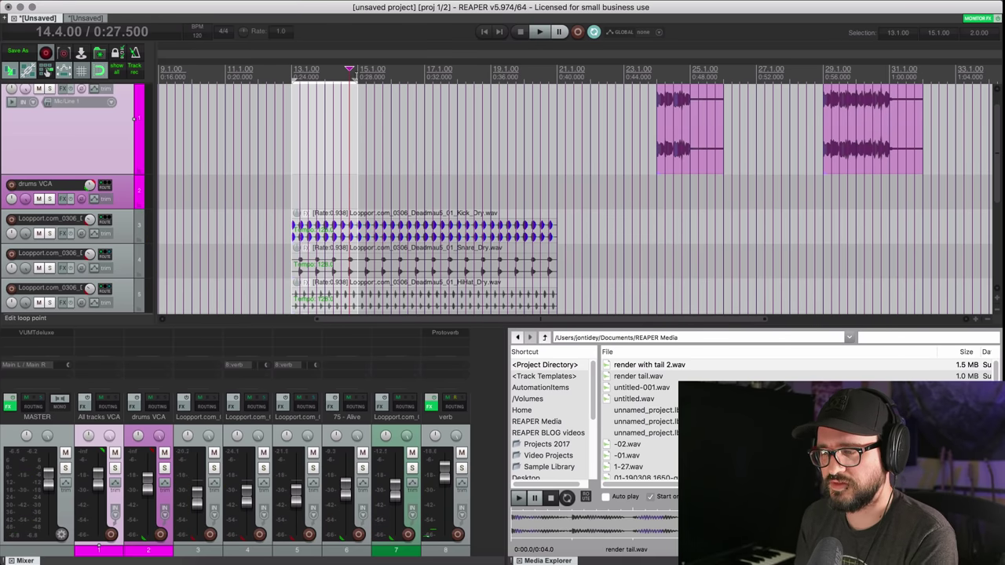
left_click(361, 160)
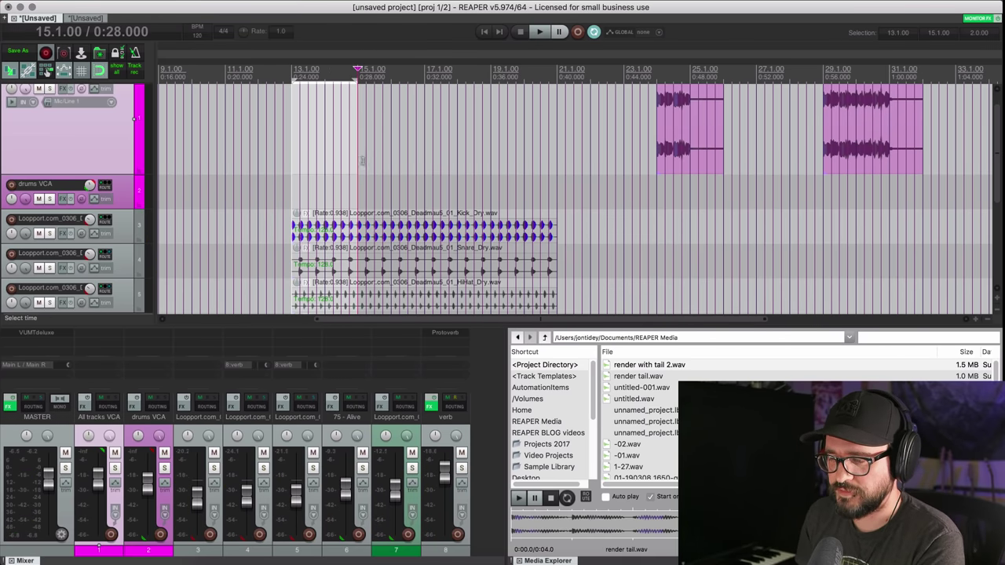
scroll(362, 160, "down", 3)
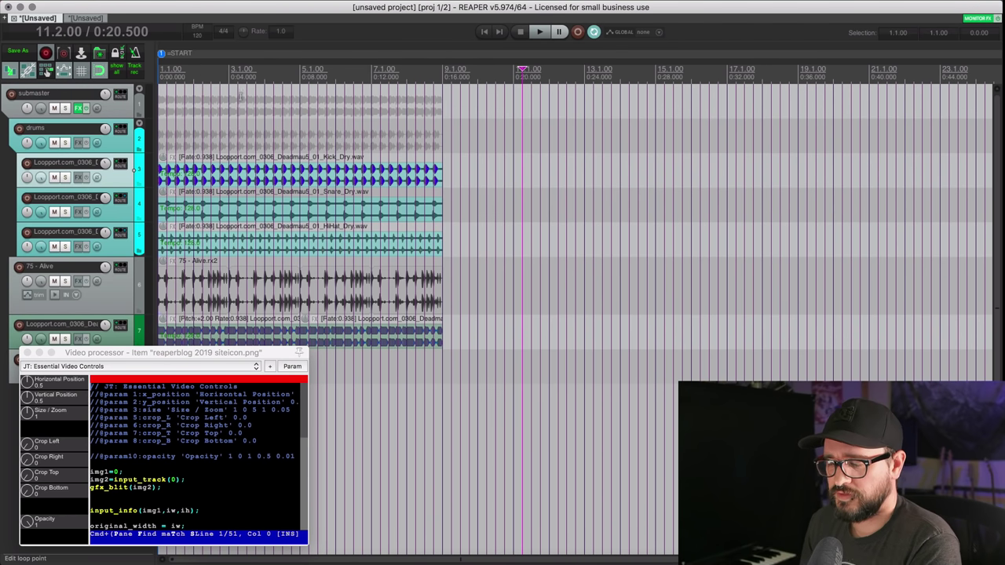
Step: Close the video processor window and return the edit cursor to the project start at 1.1.00 in the submaster folder project
left_click(362, 112)
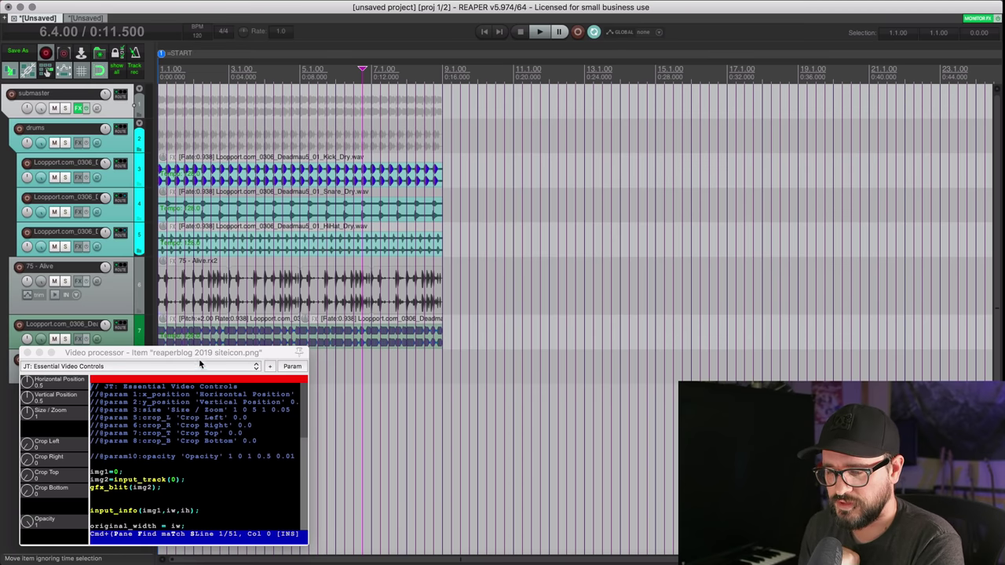
left_click(27, 353)
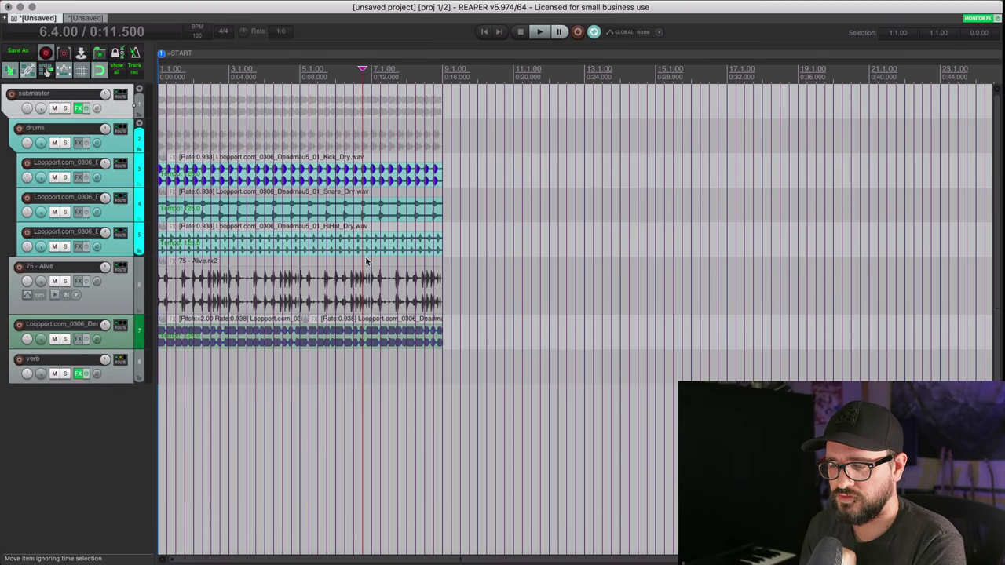
left_click(466, 253)
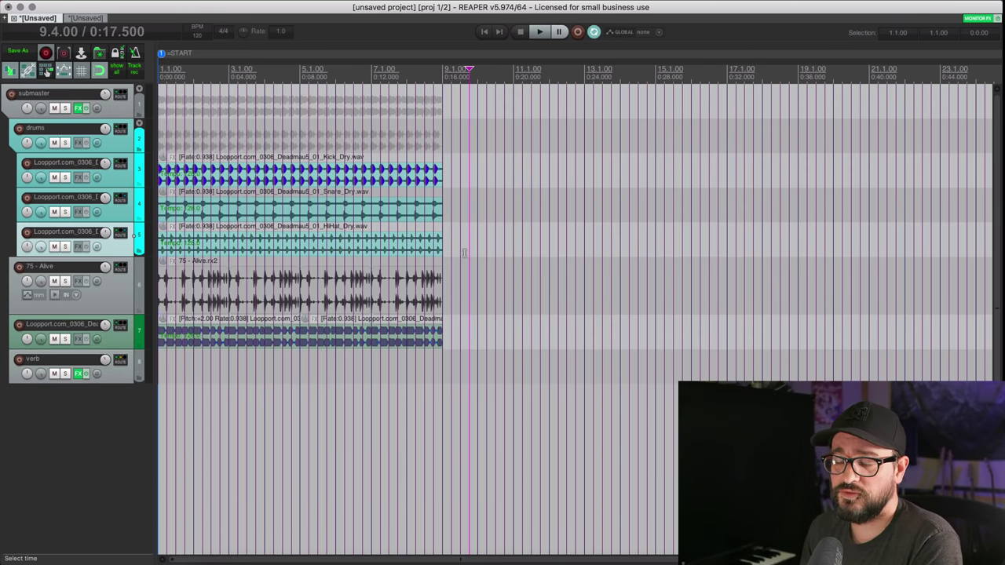
key("w")
scroll(250, 238, "up", 4)
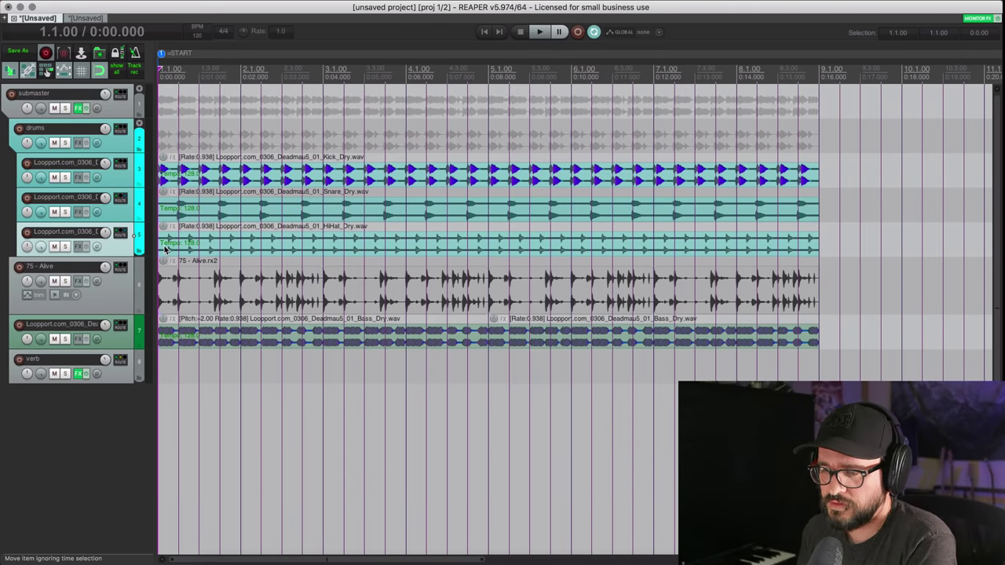
Step: Inspect the Protoverb effect on the verb track and the VUMTdeluxe meter on the submaster folder, closing each effect window
left_click(78, 373)
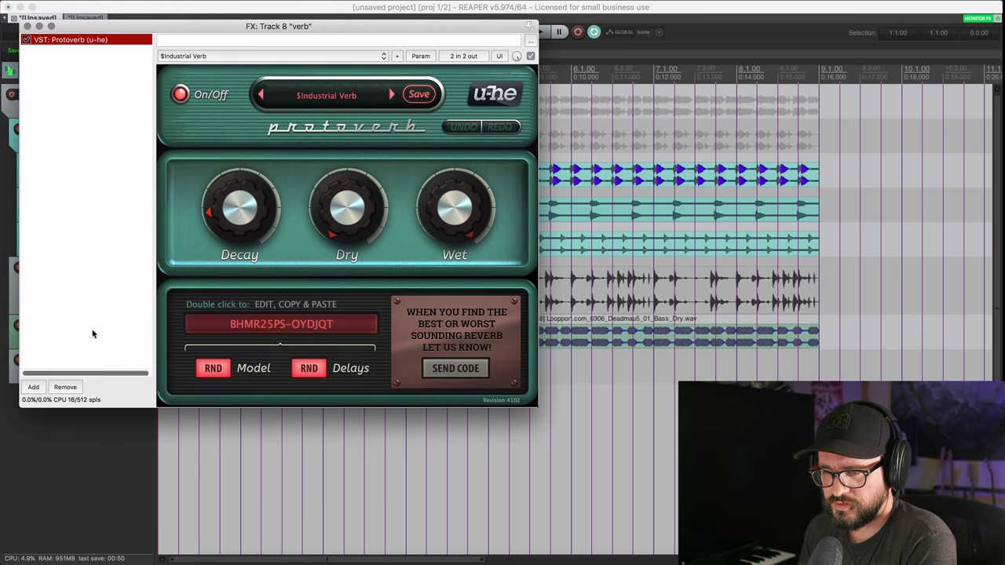
key("Escape")
left_click(77, 109)
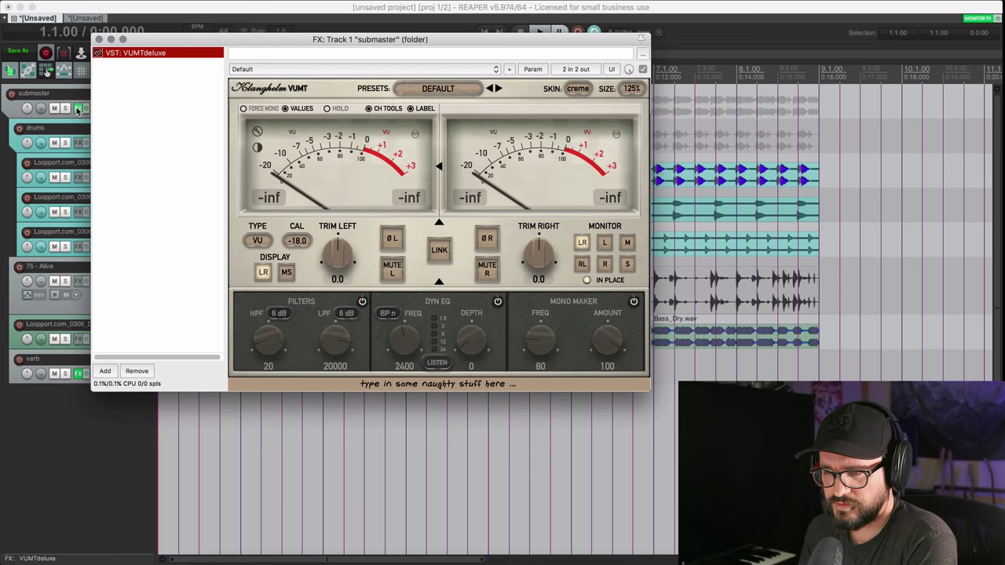
left_click_drag(168, 43, 314, 267)
left_click(248, 261)
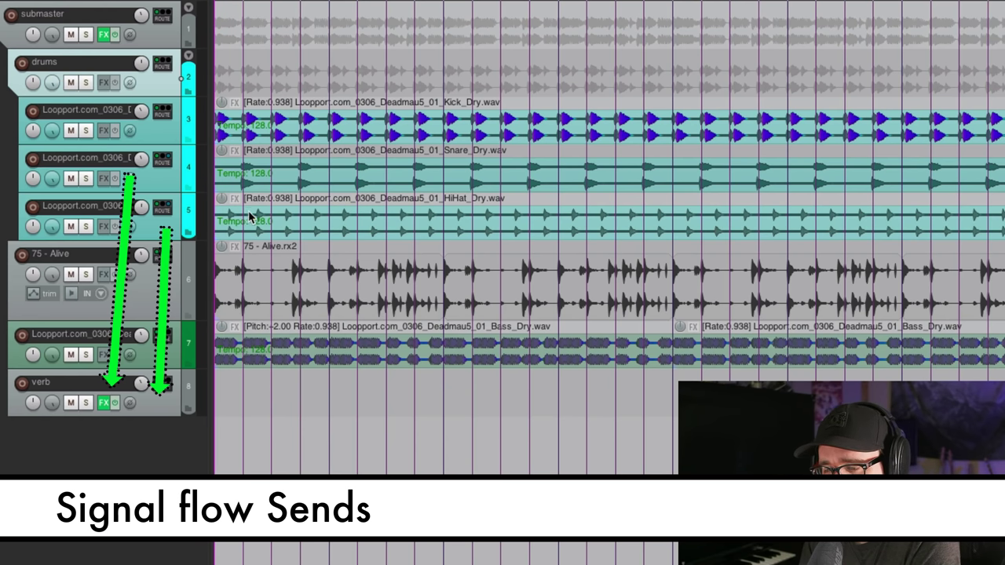
Step: Select the verb, 75 - Alive and bass tracks in turn, and play the folder-based mix from the start
left_click(159, 408)
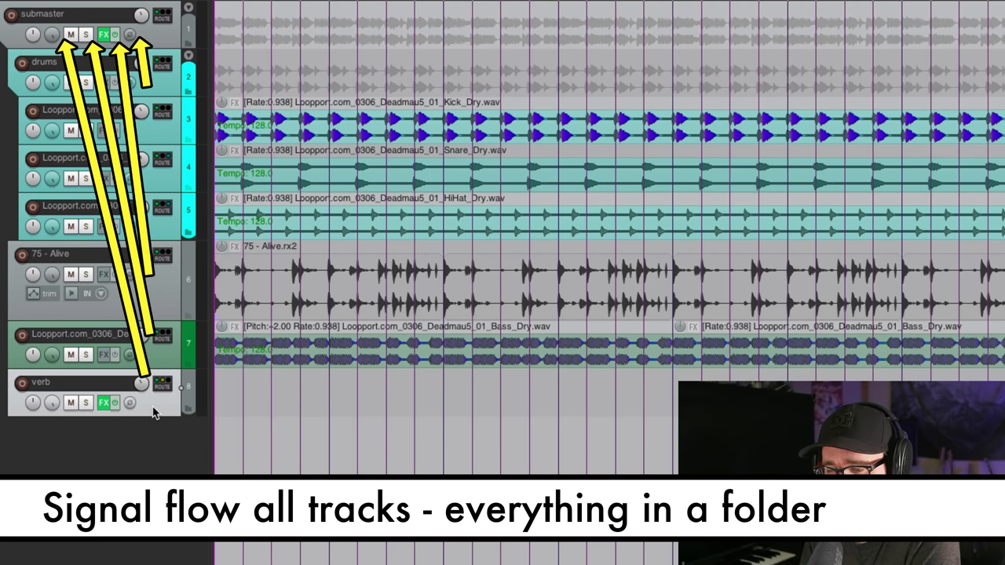
left_click(156, 292)
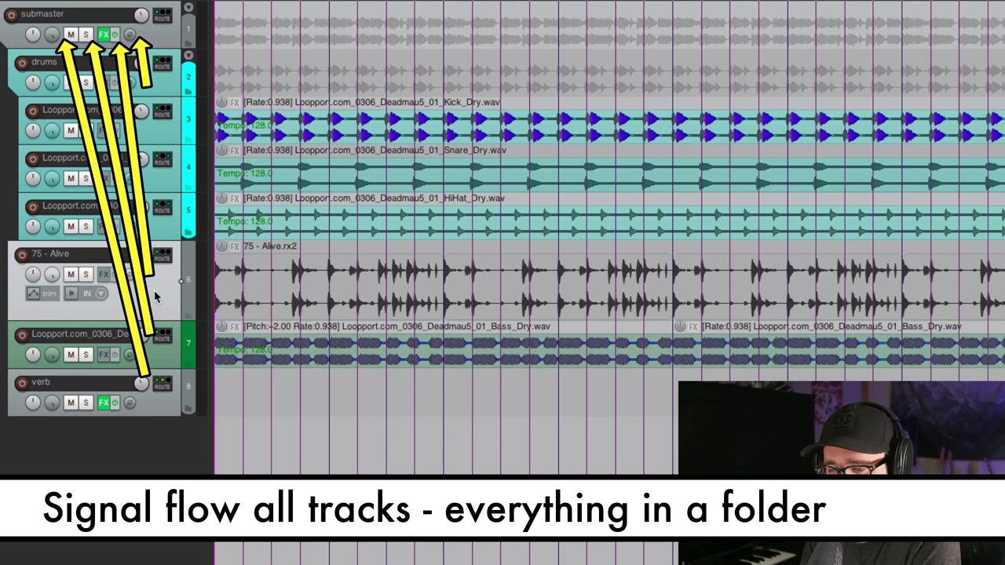
left_click(154, 362)
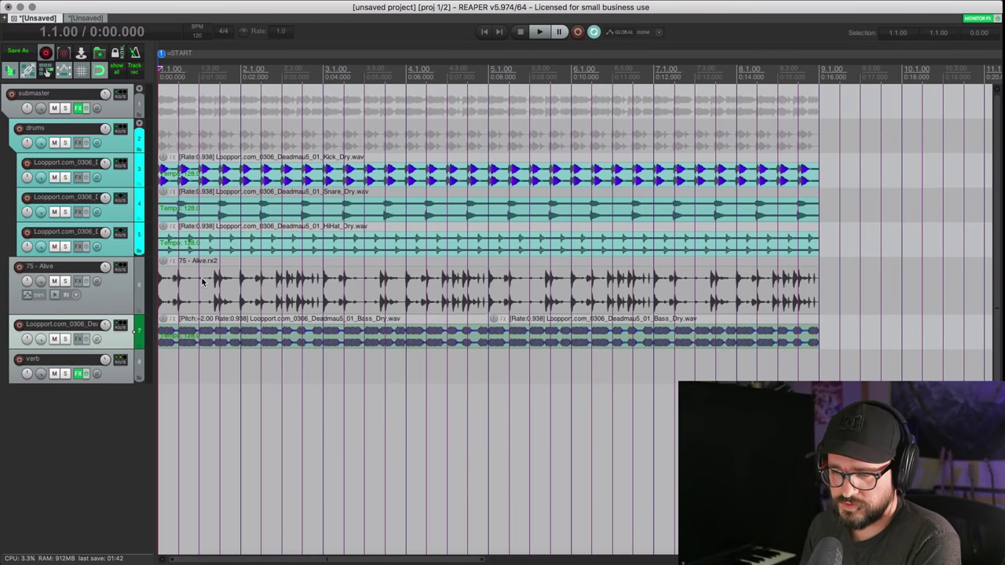
key("space")
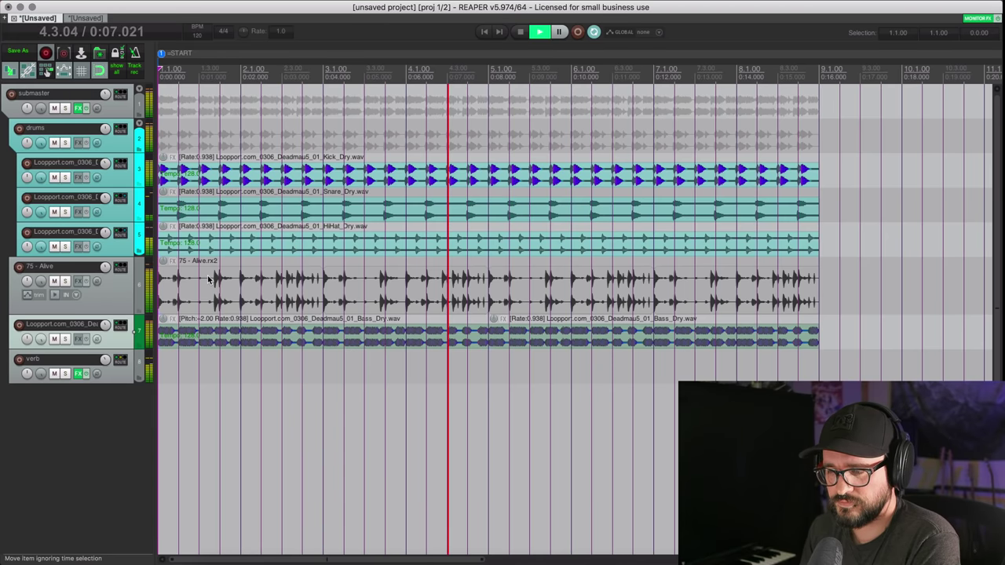
key("space")
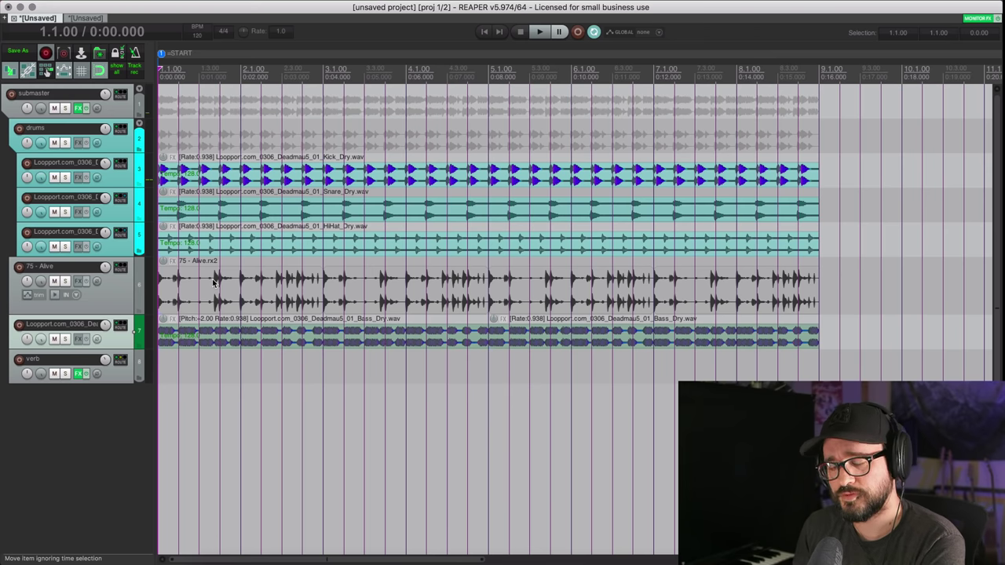
Step: Turn down the drums folder volume, select the snare and hi-hat tracks, and play the mix to compare their reverb sends
left_click(107, 133)
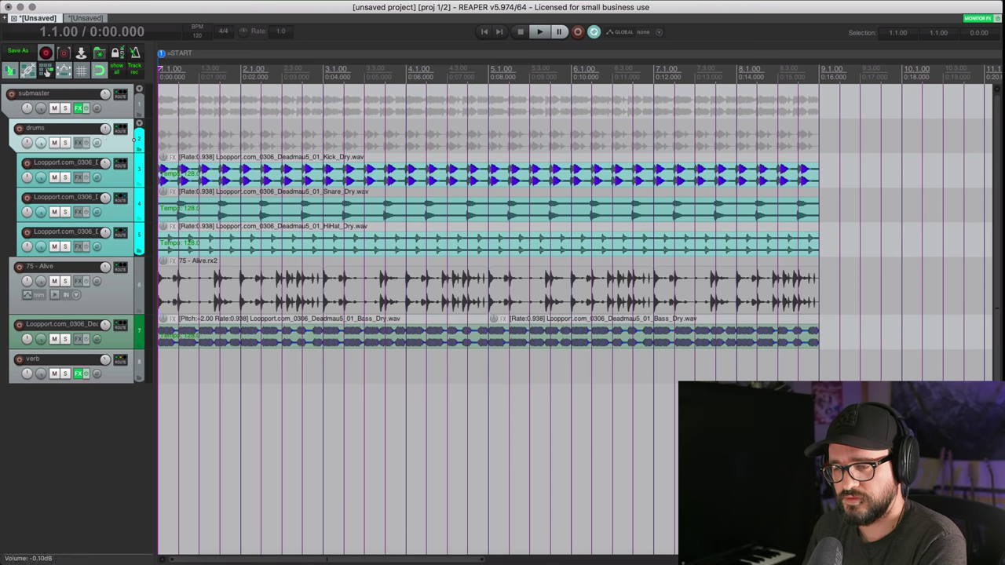
left_click(124, 217)
left_click(126, 238, "shift")
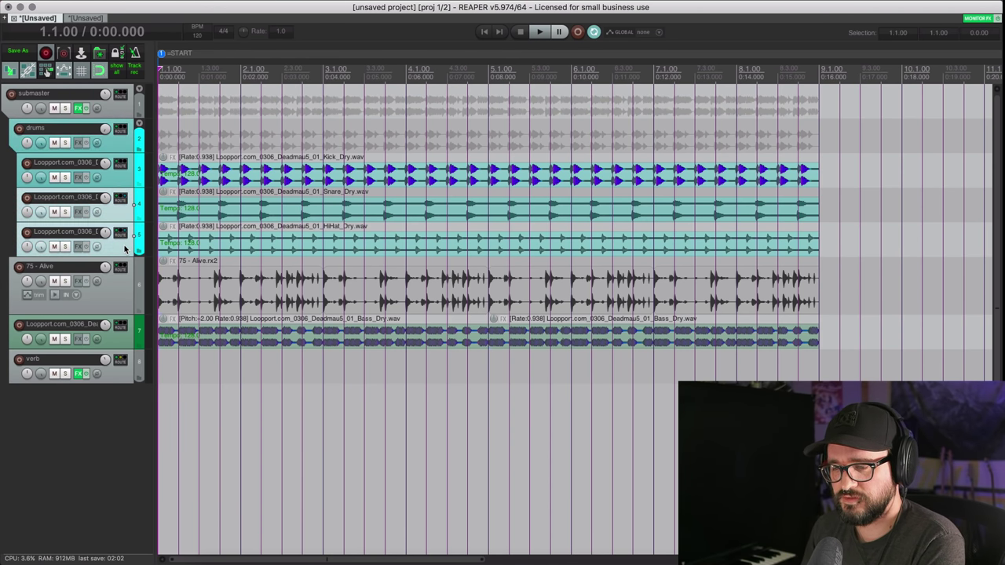
key("space")
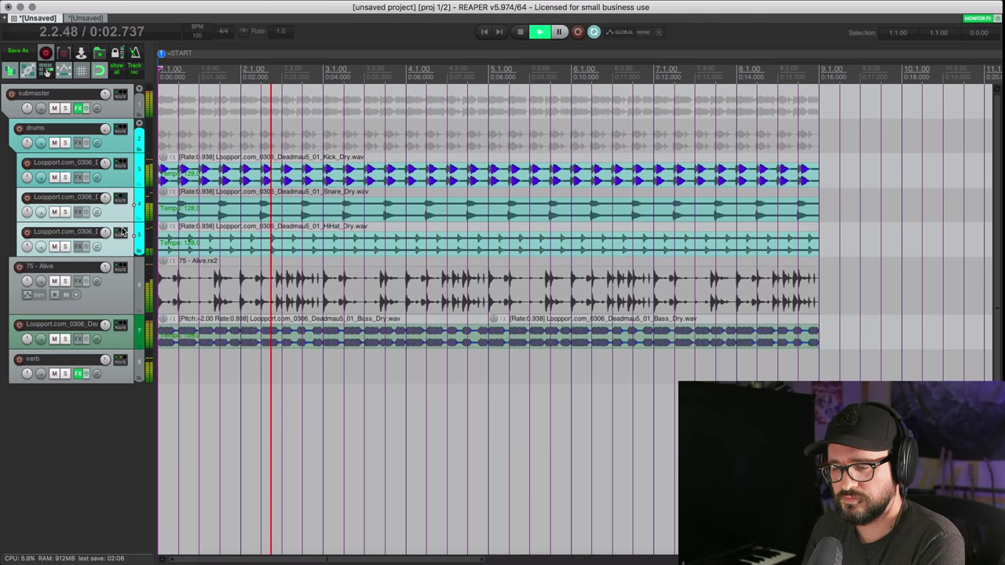
key("space")
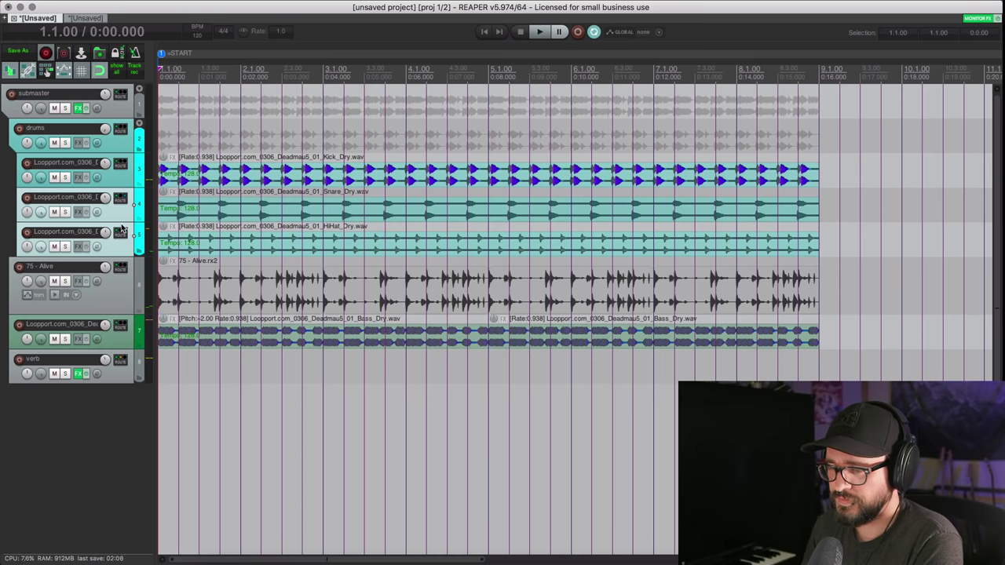
Step: Open VUMTdeluxe from the submaster folder in a floating window and place it over the middle of the arrangement
left_click(114, 144)
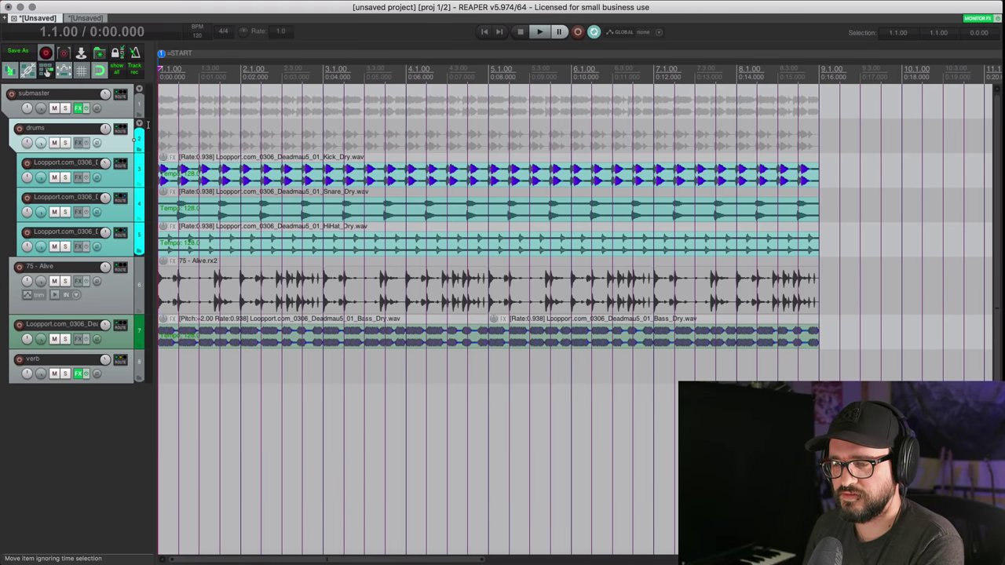
left_click(126, 109)
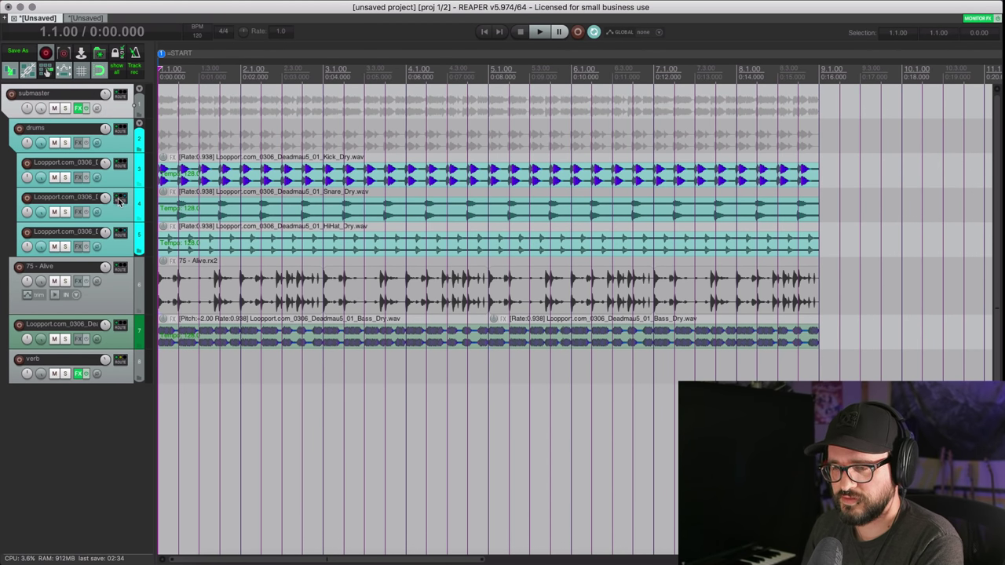
right_click(83, 110)
left_click(118, 119)
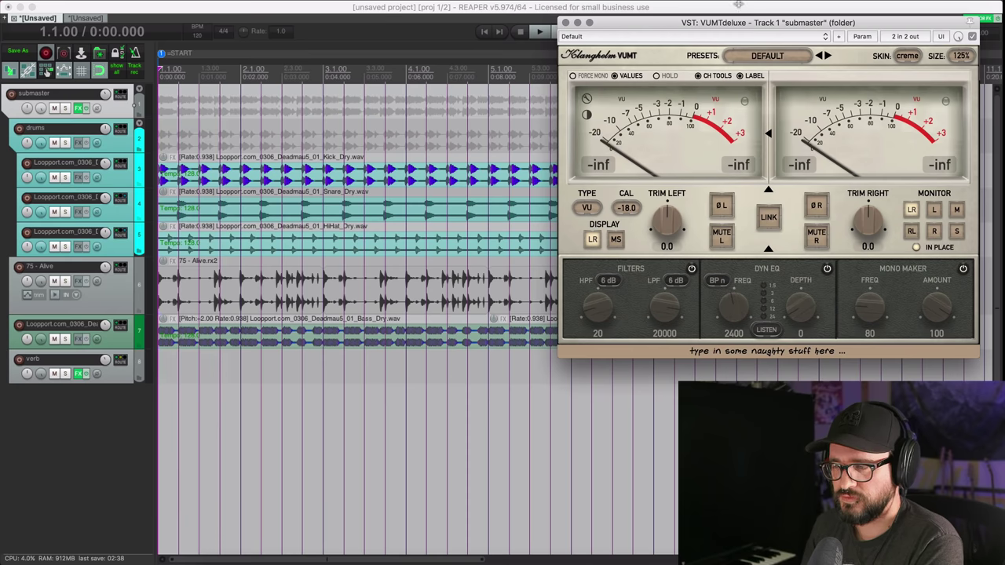
left_click_drag(703, 23, 453, 84)
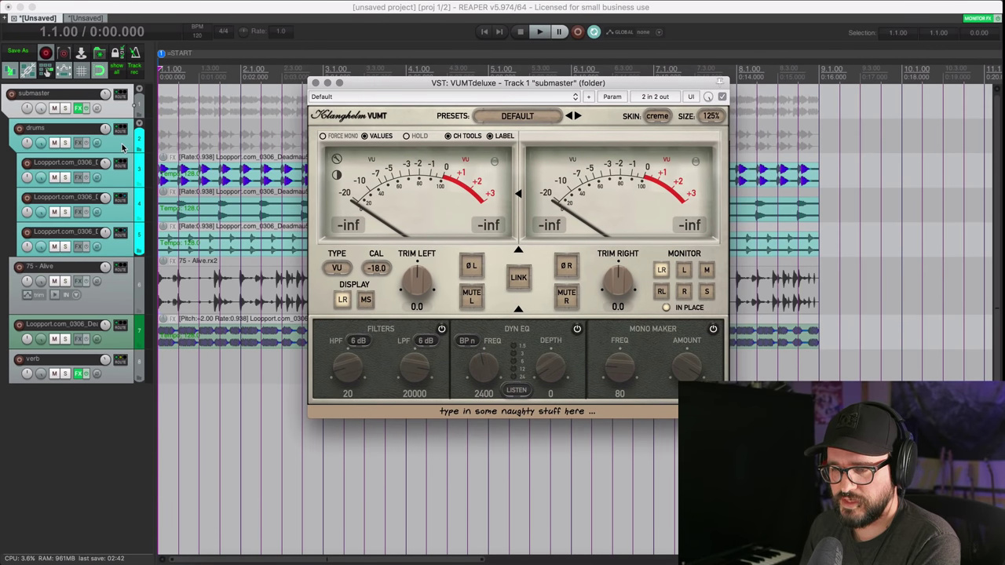
Step: Turn down the submaster volume and play the mix to check the levels reaching the VUMTdeluxe meter
left_click(119, 110)
key("space")
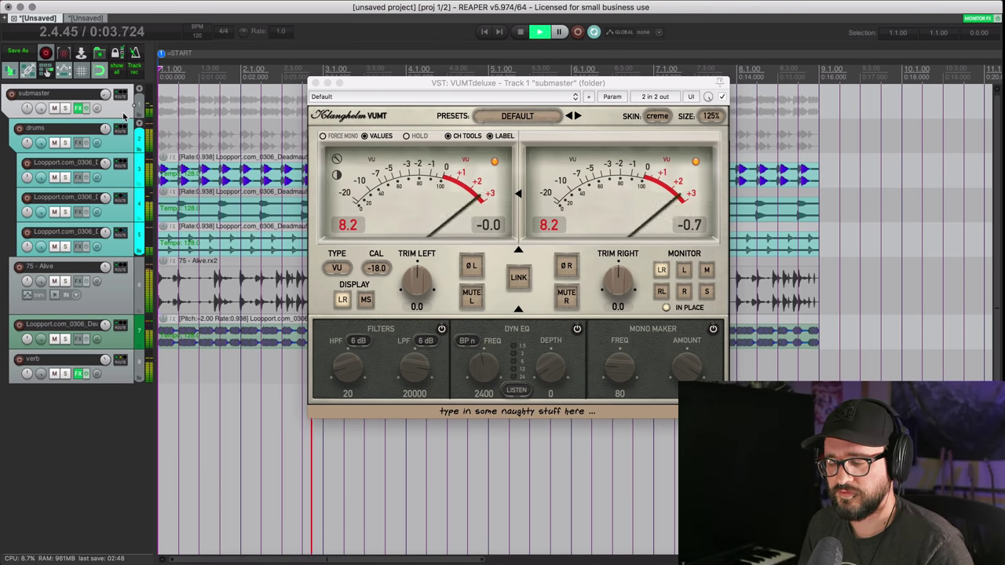
key("space")
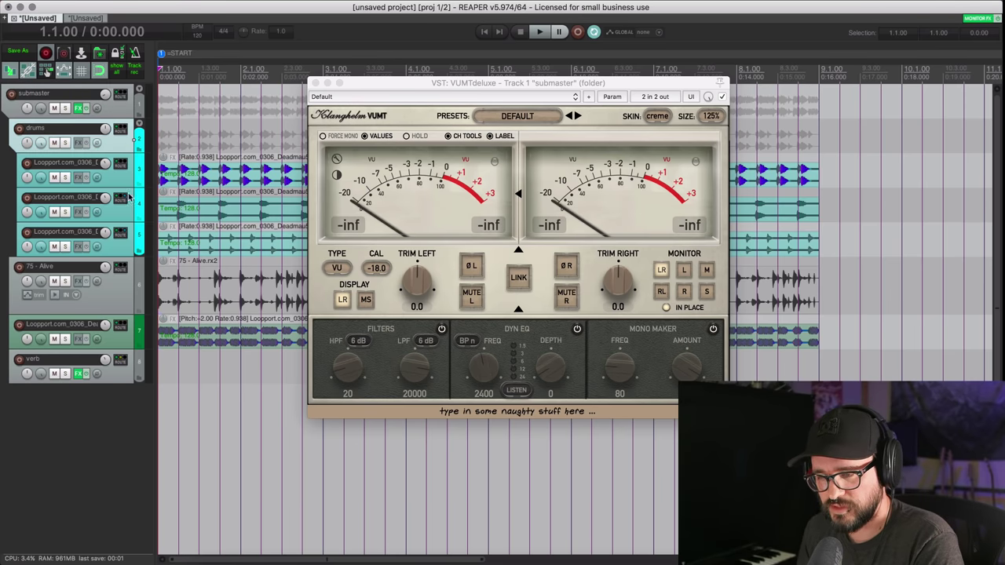
left_click(124, 378)
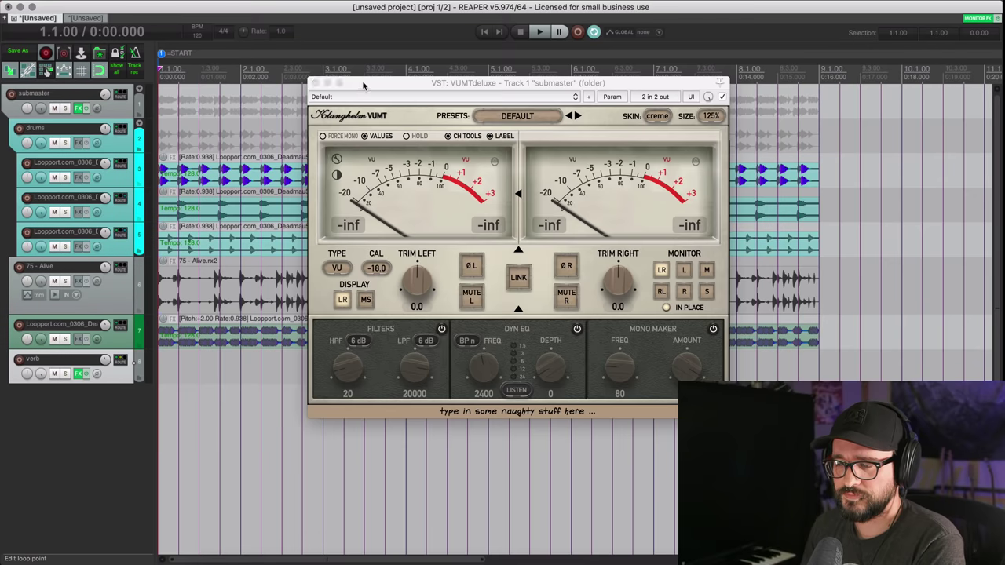
left_click_drag(359, 88, 349, 72)
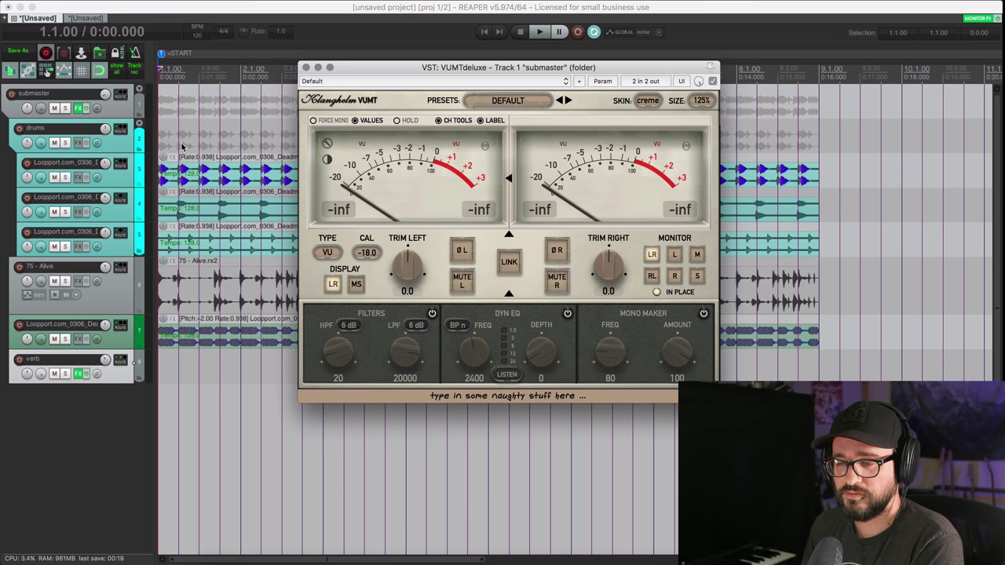
Step: Delete every track from submaster to verb, and bring back the track setup with All tracks VCA and drums VCA
left_click(125, 110)
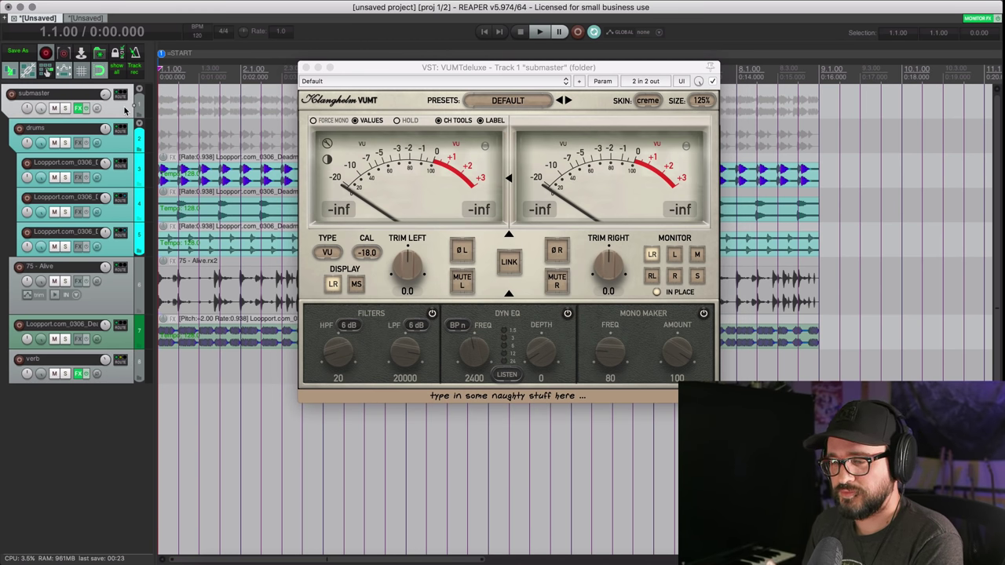
left_click(129, 371, "shift")
key("Delete")
key("Return")
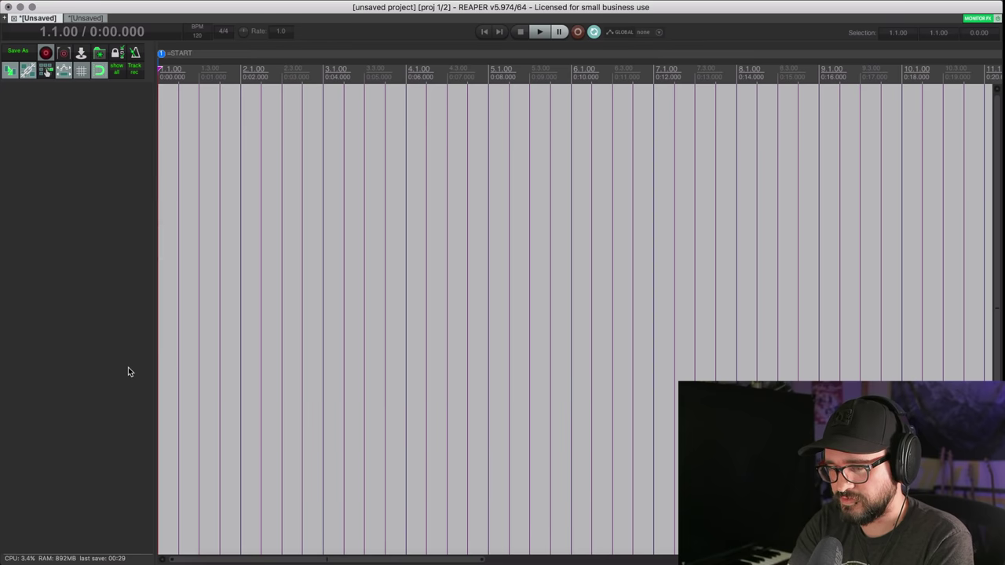
key("super+z")
scroll(366, 330, "down", 4)
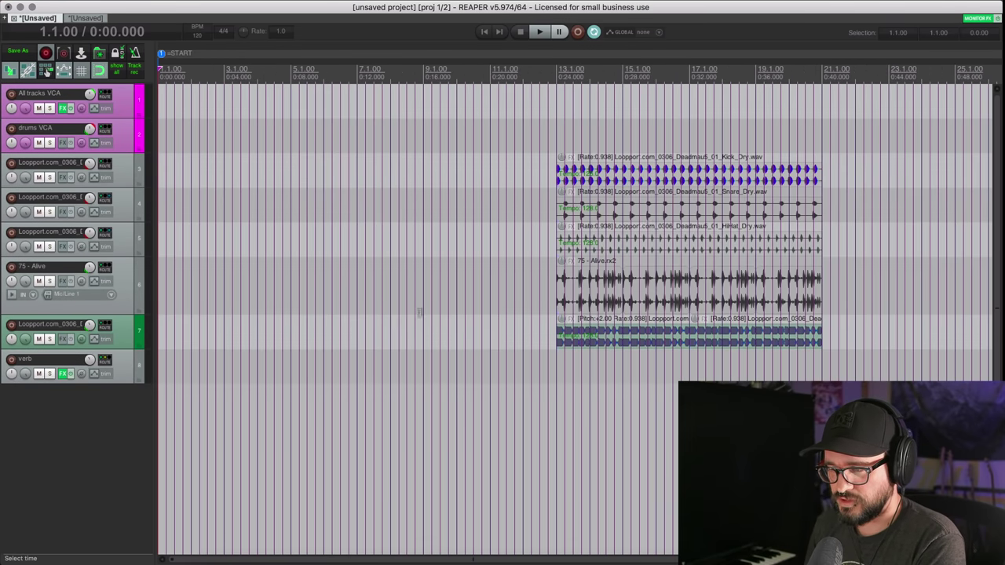
Step: Set the time selection over the loops from 13.1.00 to 21.1.00 and play the VCA-based mix
left_click_drag(557, 142, 822, 145)
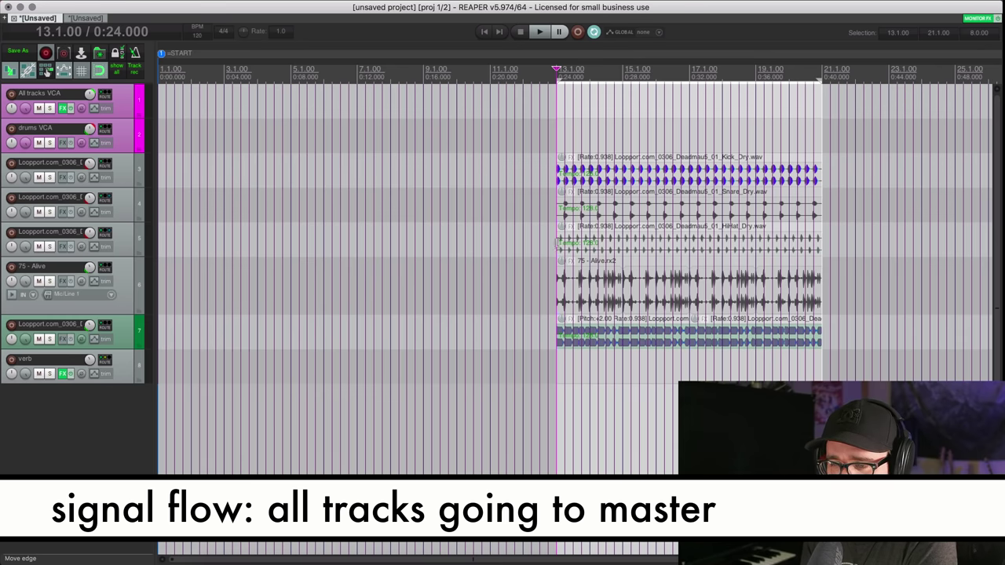
scroll(503, 113, "right", 4)
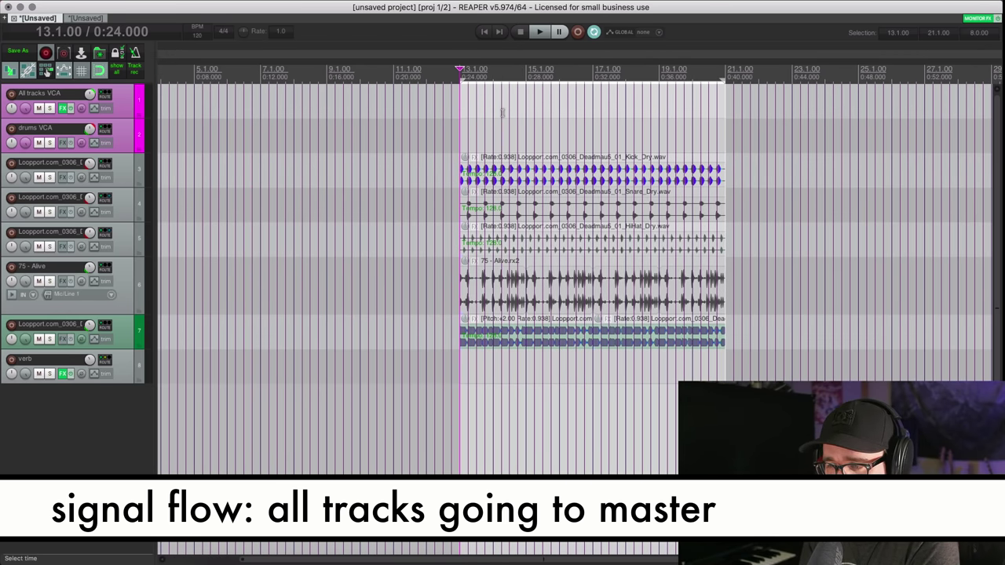
key("space")
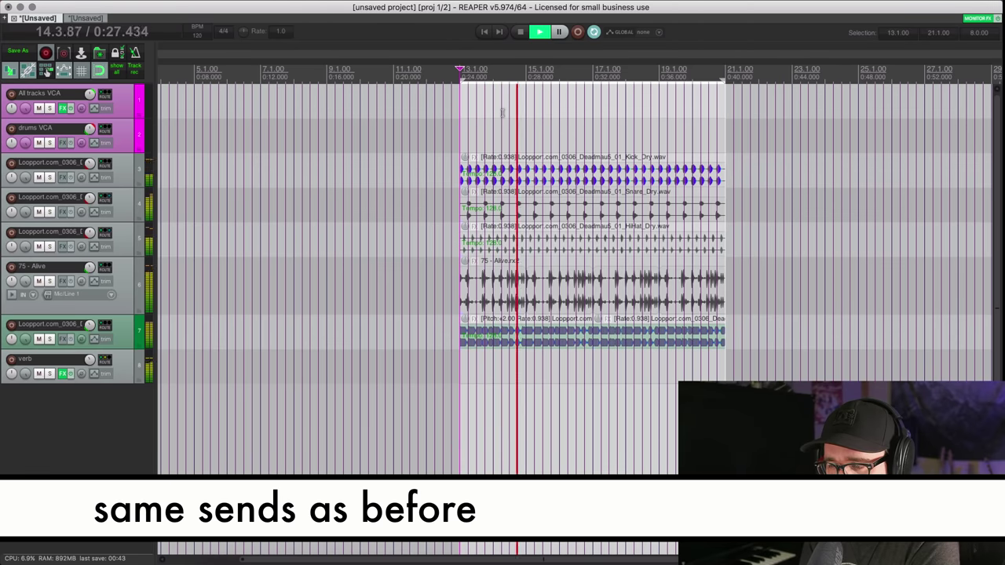
Step: Solo the snare and hi-hat tracks, play them with their reverb send, stop playback and clear both solos
key("space")
left_click(124, 246)
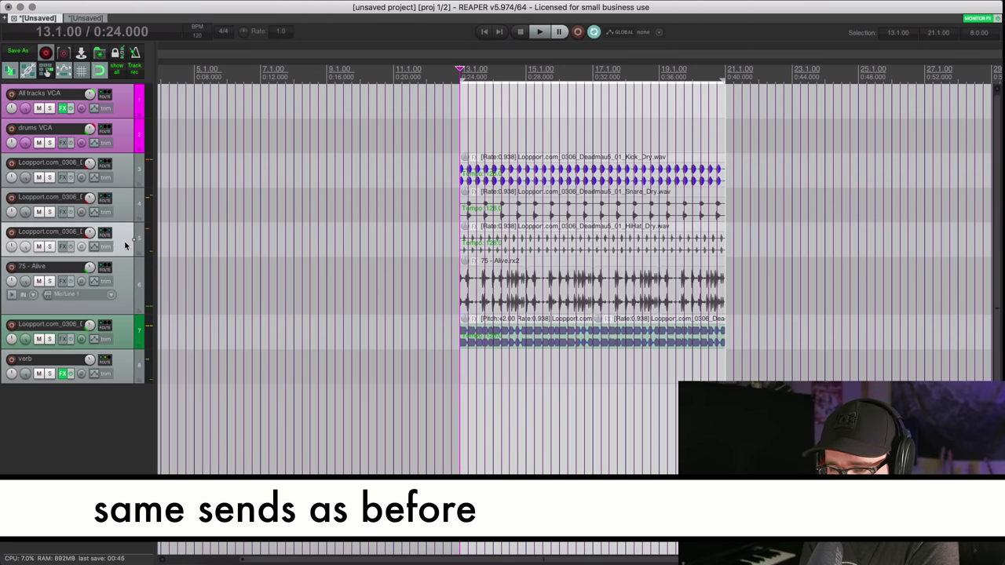
left_click_drag(51, 249, 52, 212)
key("space")
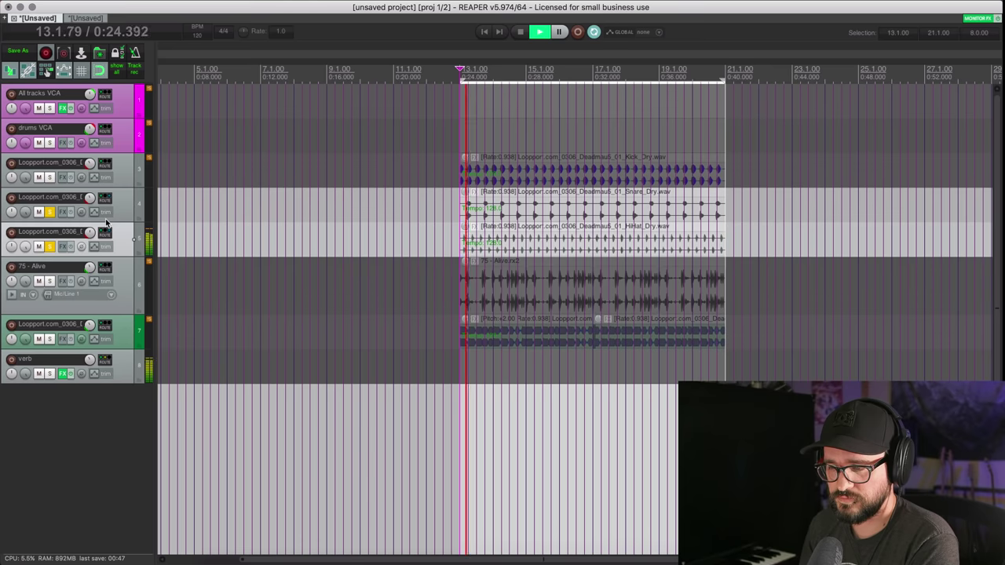
key("space")
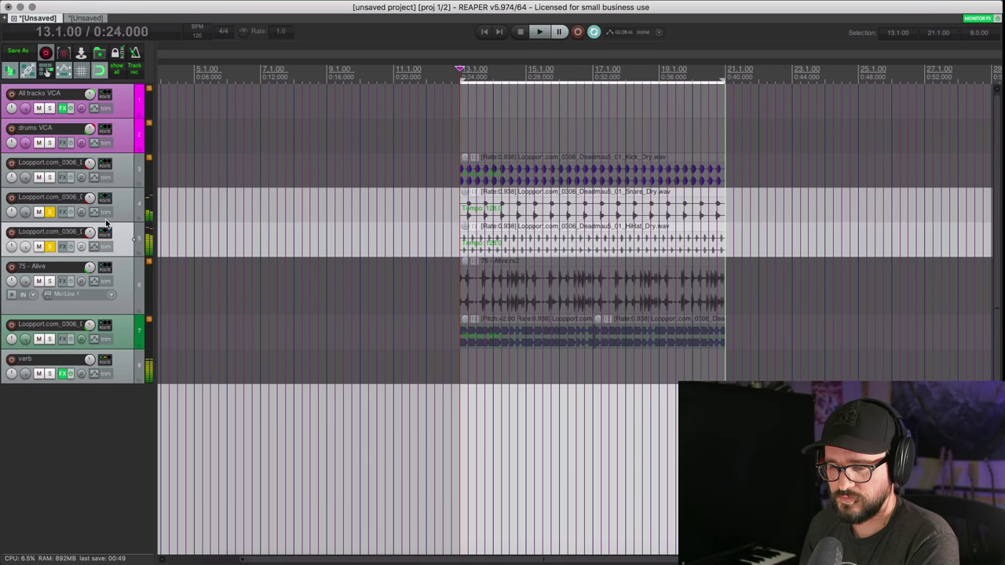
left_click(50, 212)
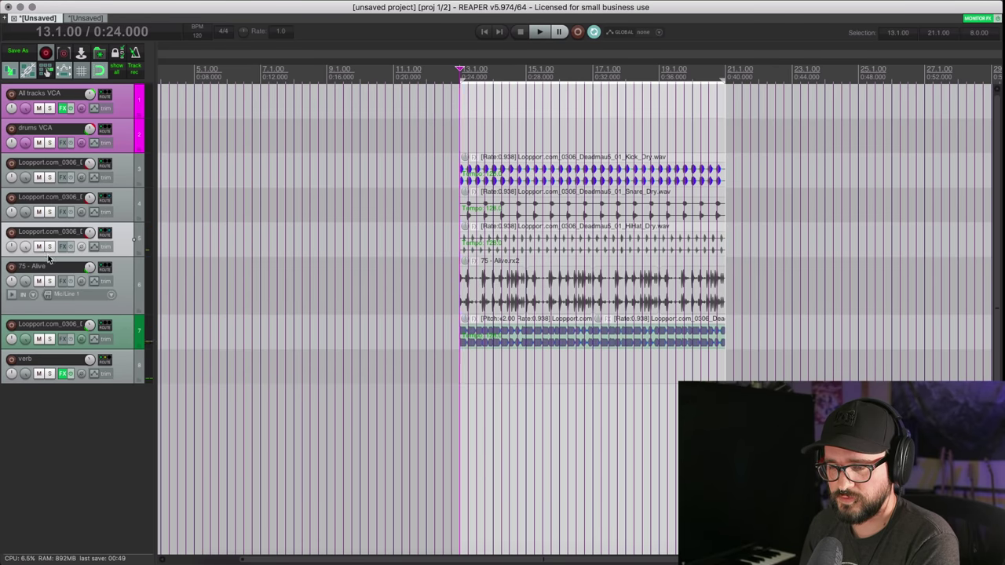
Step: Point out the drums VCA and the individual loop tracks, ending with the kick, snare and hi-hat tracks selected together
left_click(122, 145)
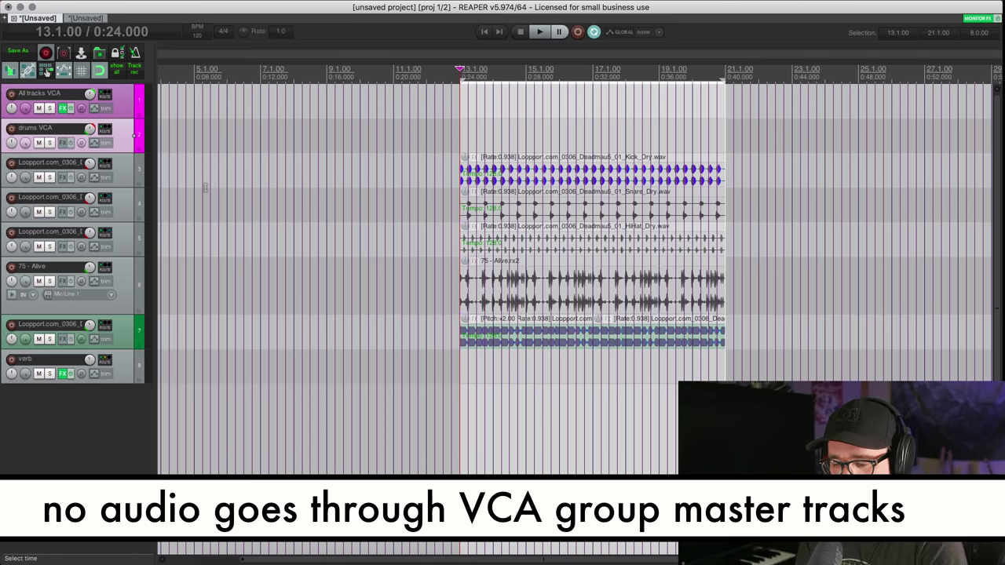
left_click(122, 171)
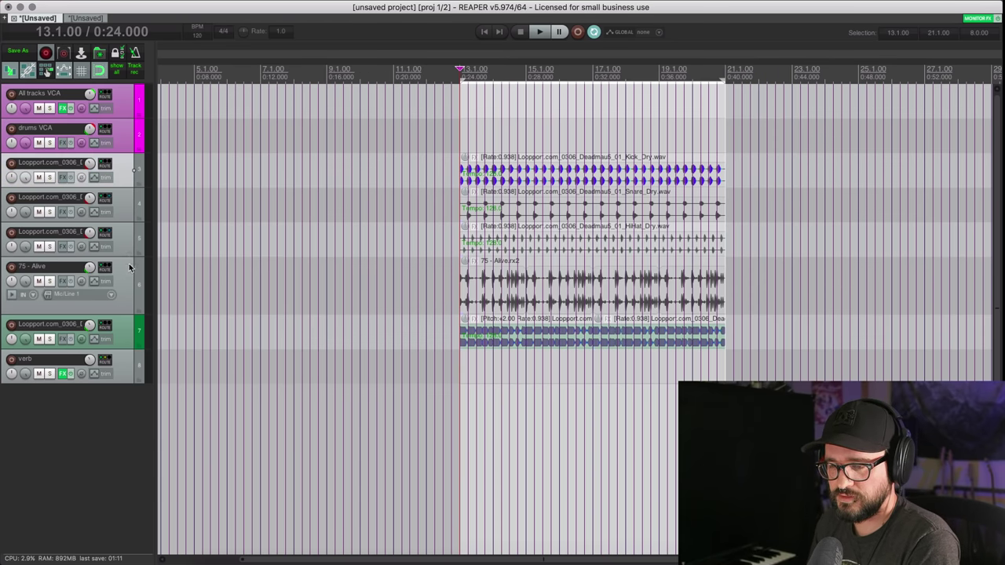
left_click(131, 272)
left_click(133, 230)
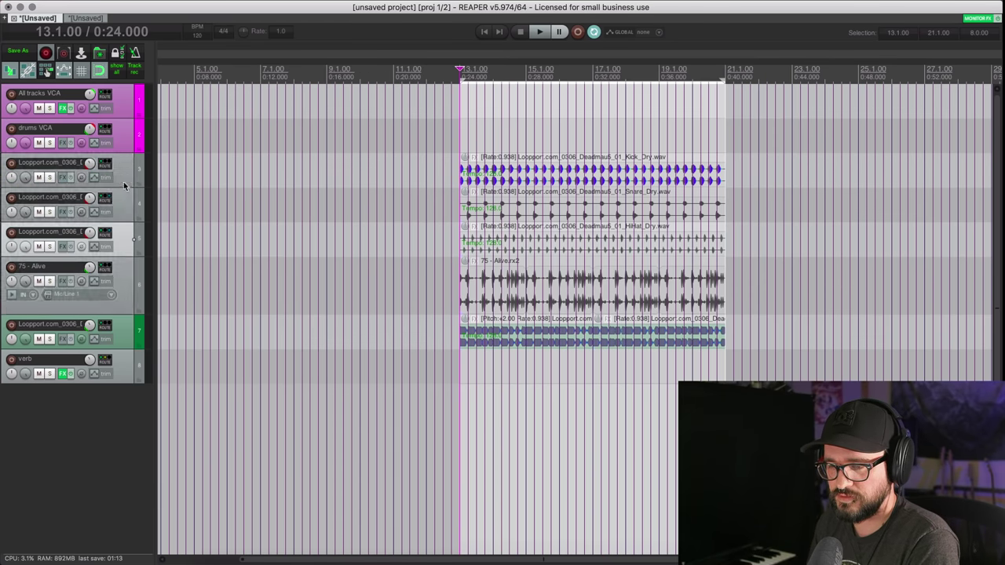
left_click(126, 172, "shift")
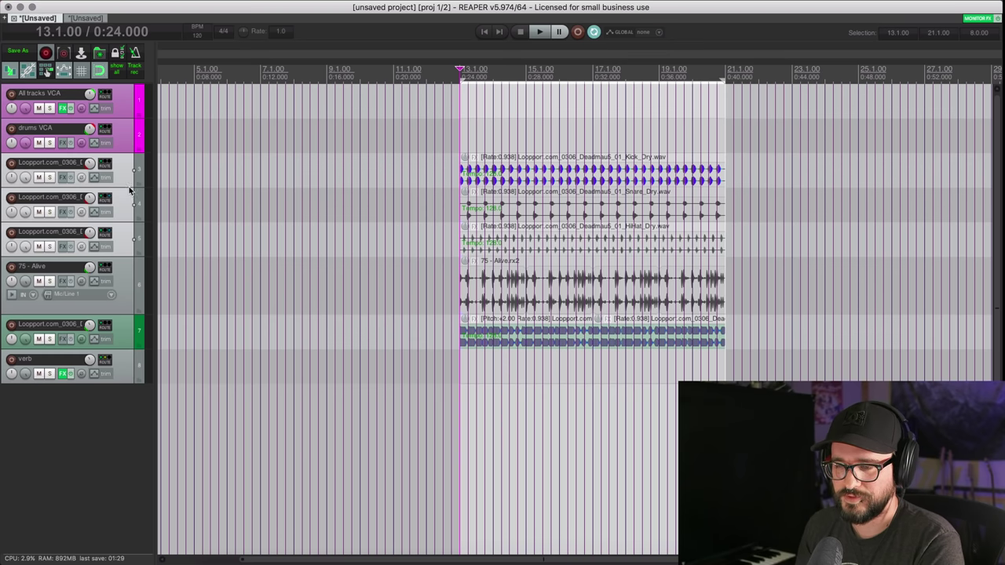
Step: Play the mix with drums VCA selected to hear how its level affects the drums and their reverb, and stop playback
left_click(132, 138)
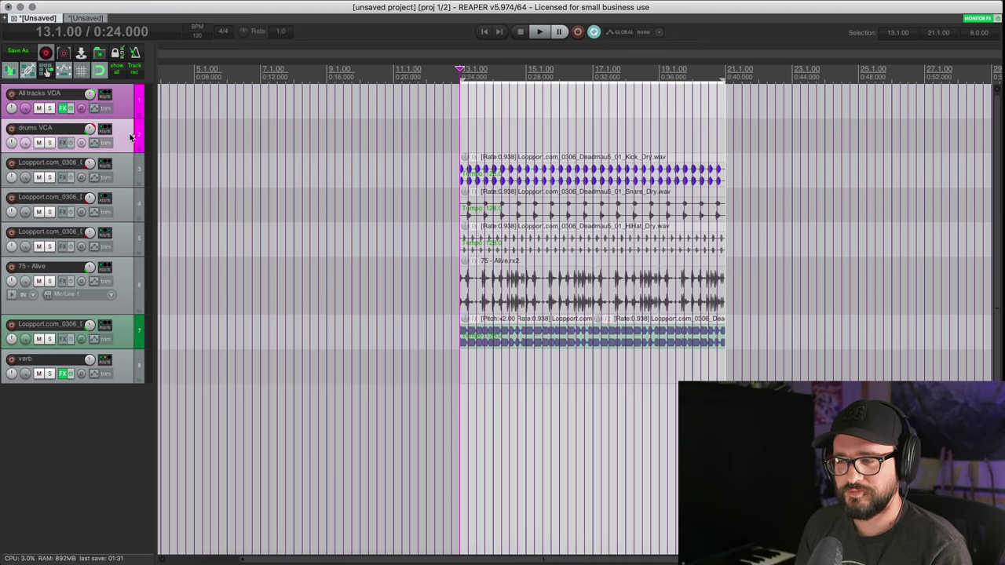
key("space")
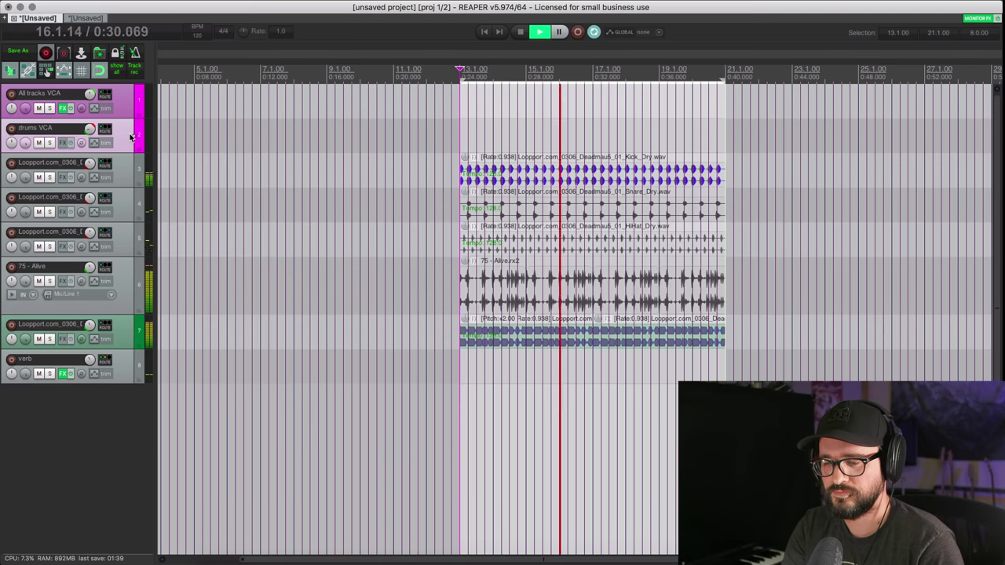
key("space")
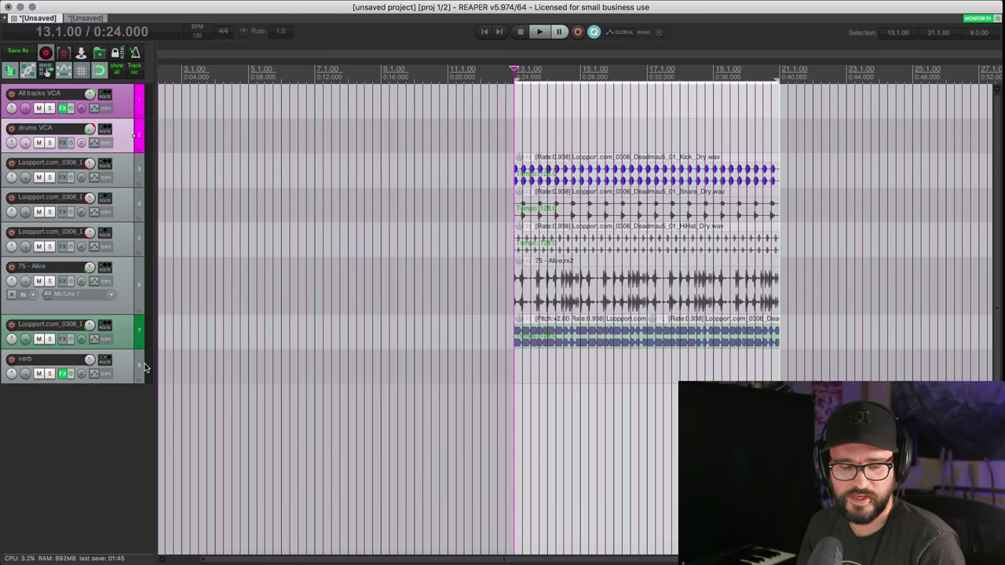
scroll(532, 212, "right", 3)
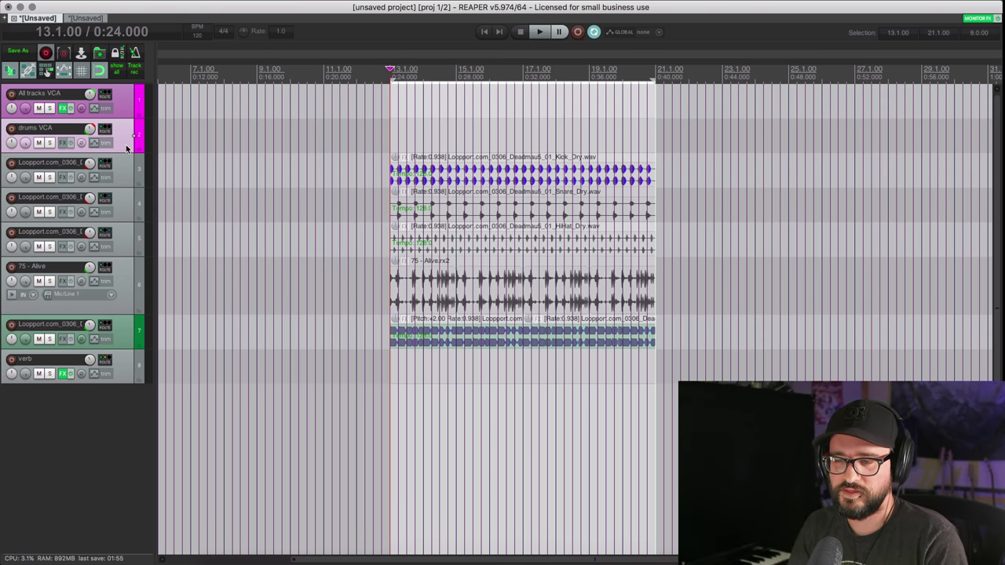
Step: Open VUMTdeluxe from All tracks VCA, place it over the arrangement and play the mix to check whether its meters react
left_click(132, 106)
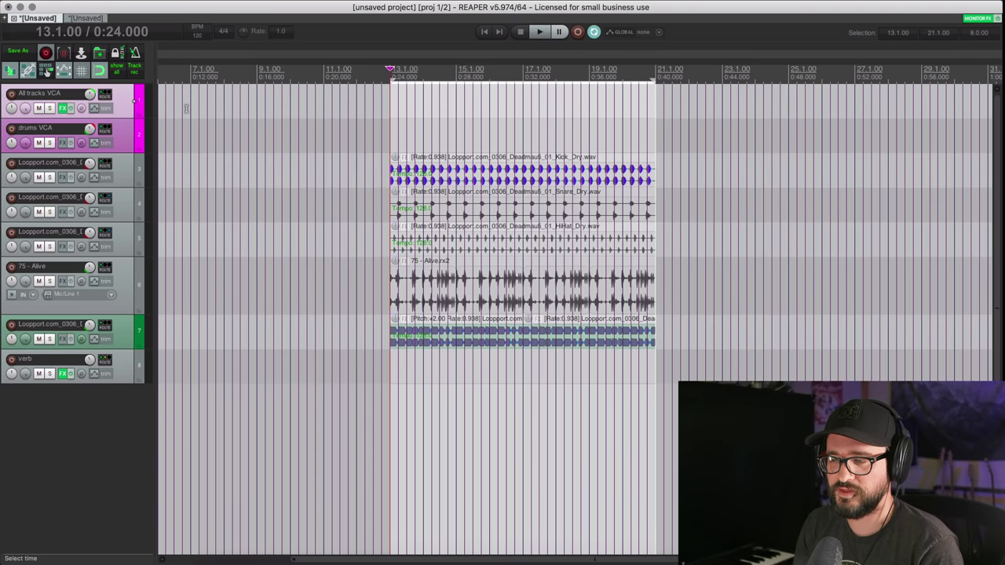
right_click(65, 108)
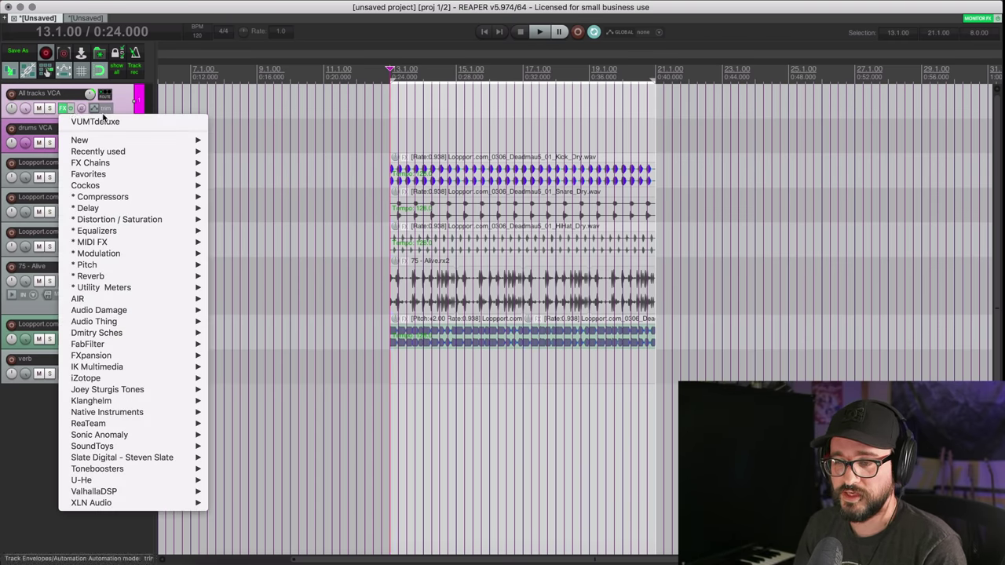
left_click(103, 120)
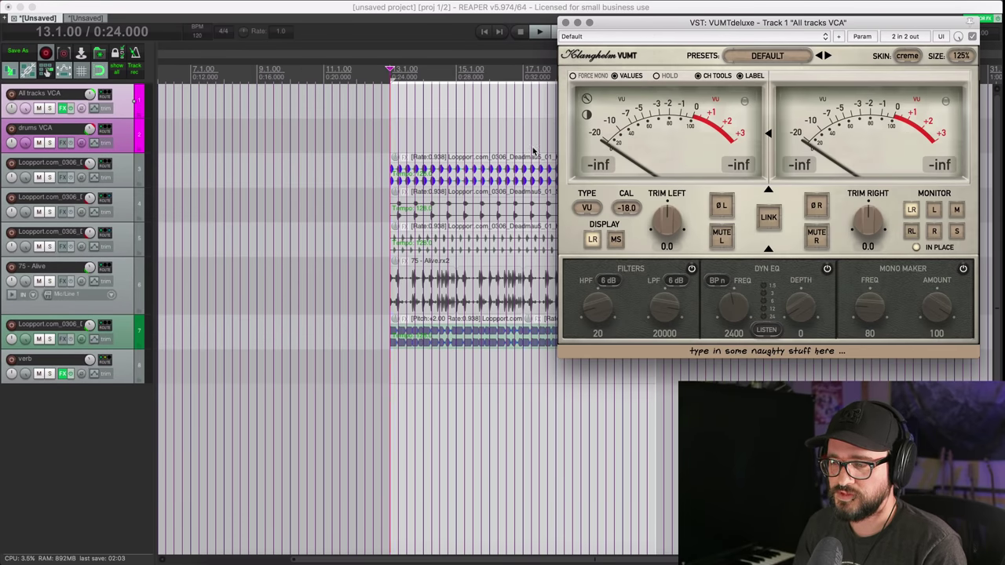
left_click_drag(644, 29, 501, 125)
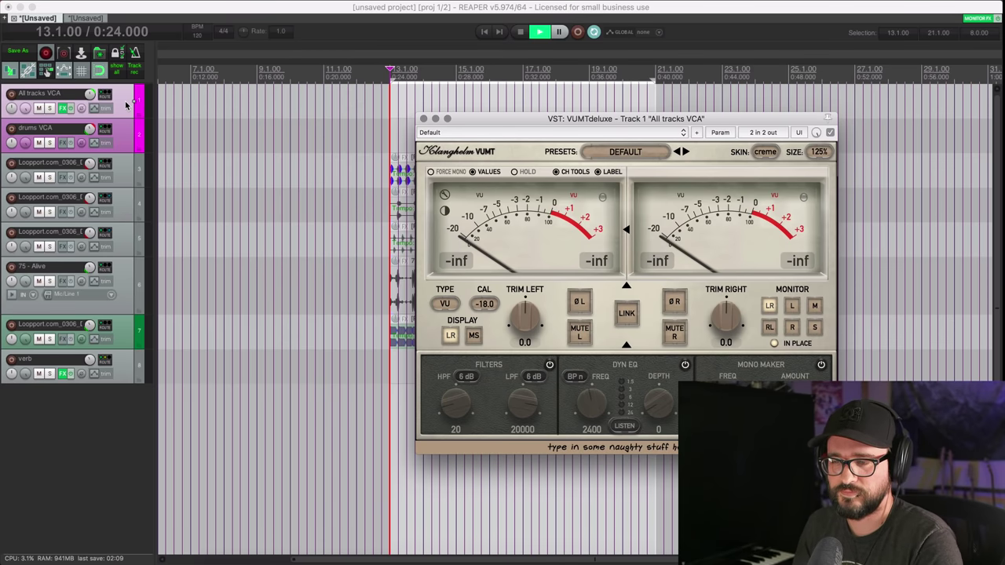
key("space")
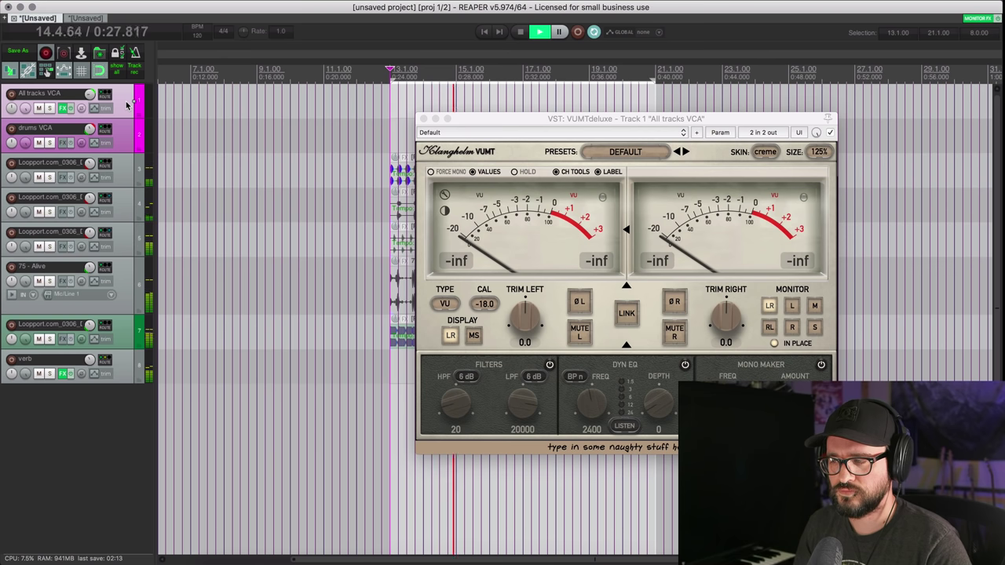
key("space")
Step: Remove the VUMTdeluxe effect from the All tracks VCA track
left_click(63, 108)
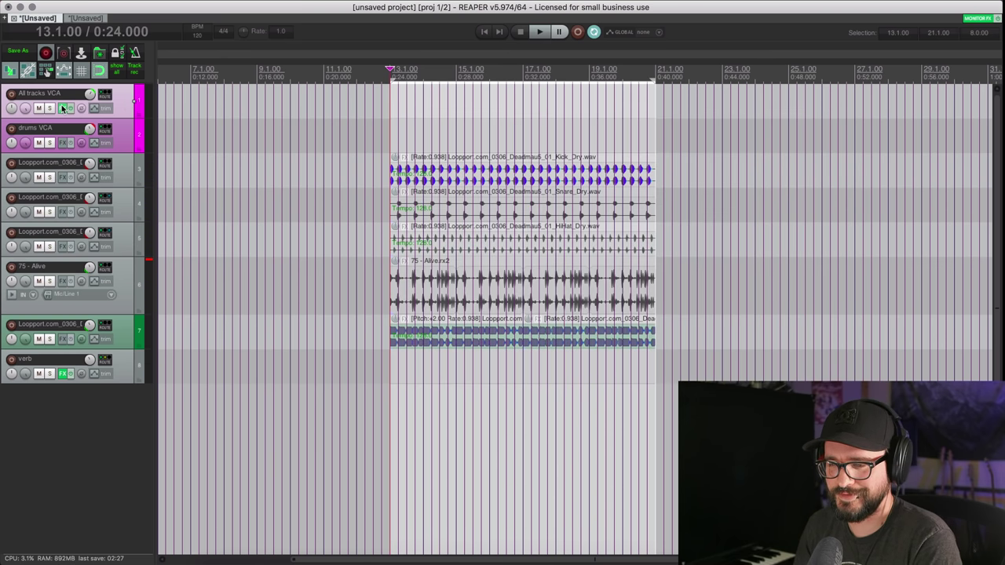
left_click(63, 108, "alt")
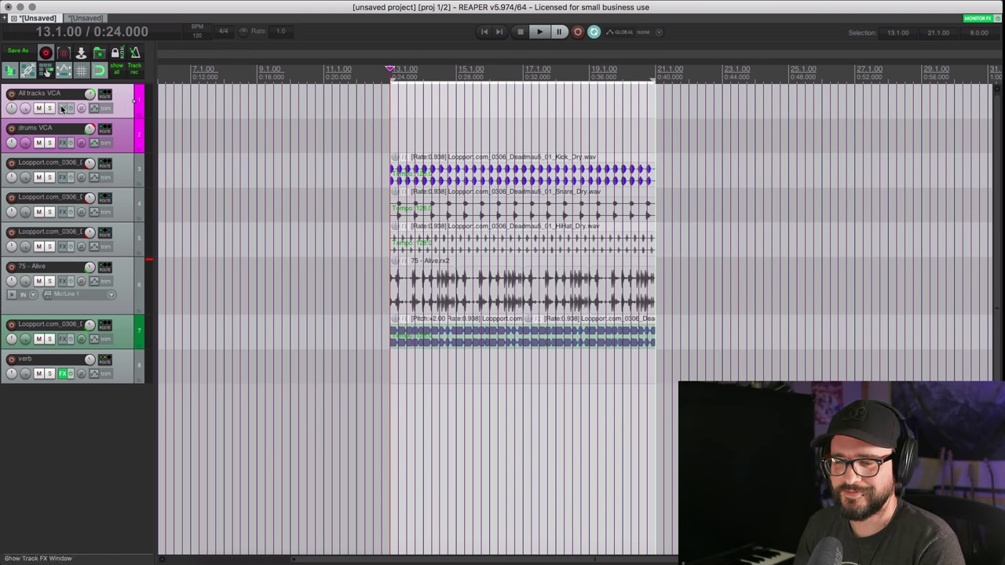
right_click(82, 109)
left_click(129, 104)
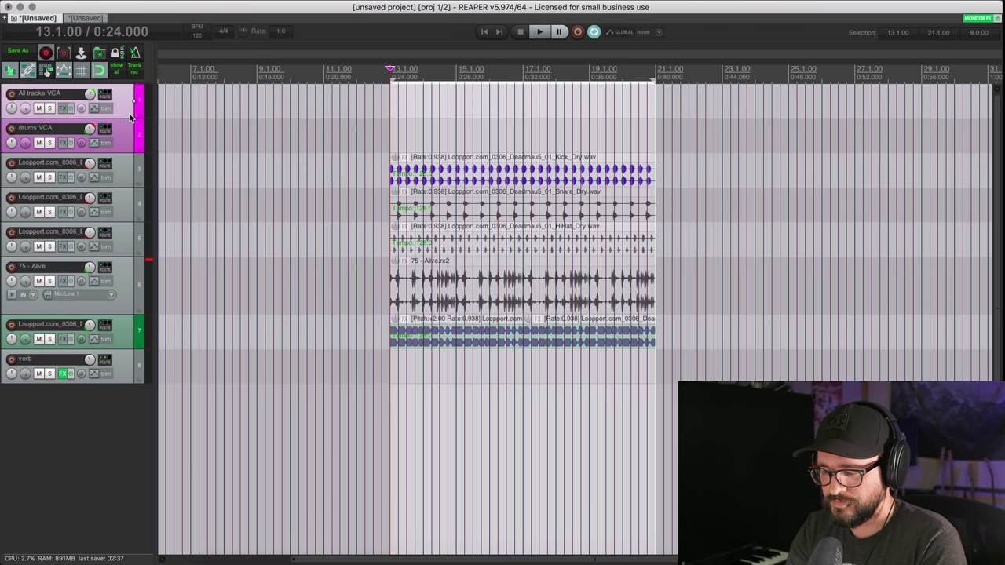
Step: Show the mixer and add the recently used VUMTdeluxe effect to the master track
key("super+m")
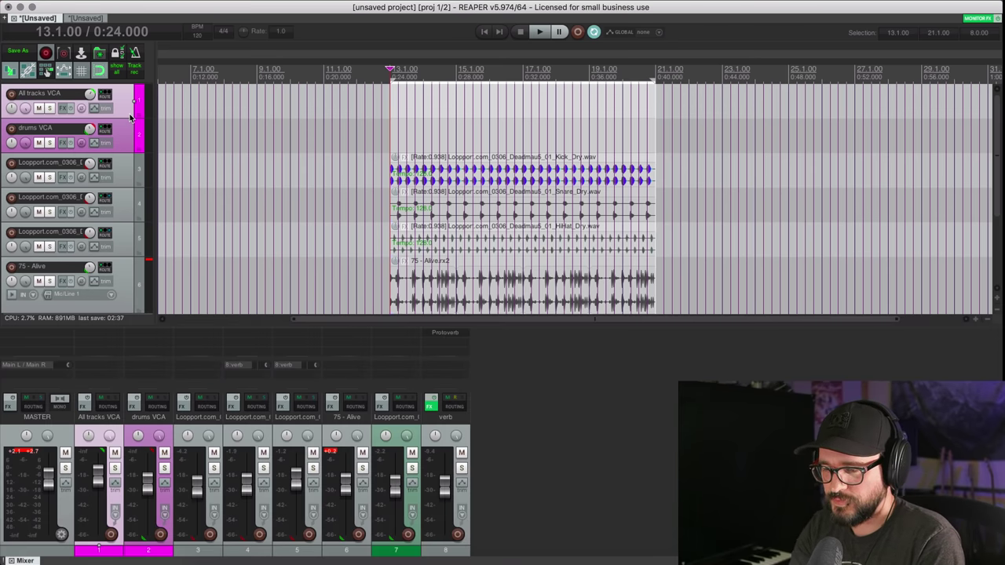
right_click(34, 338)
mouse_move(69, 339)
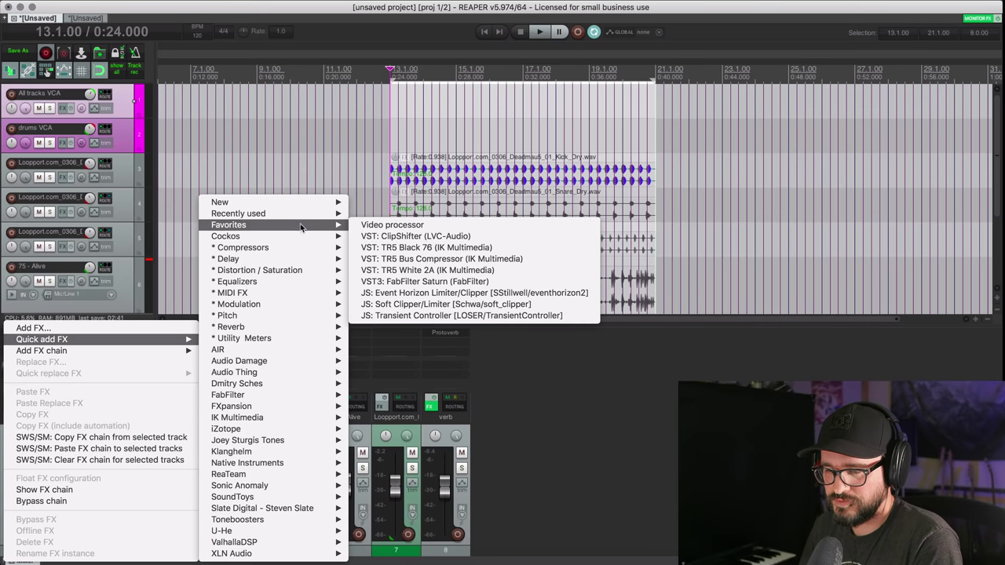
mouse_move(301, 215)
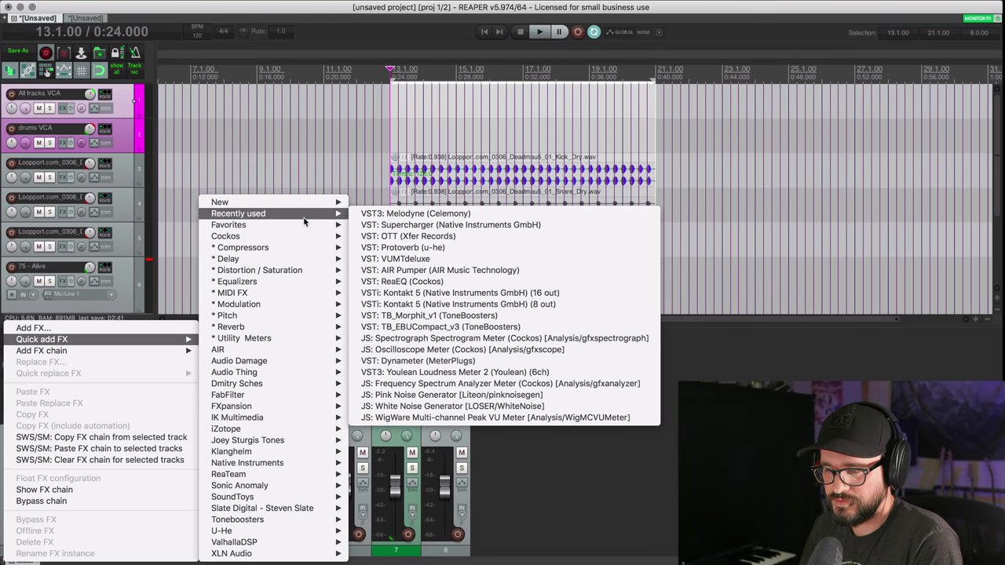
left_click(400, 258)
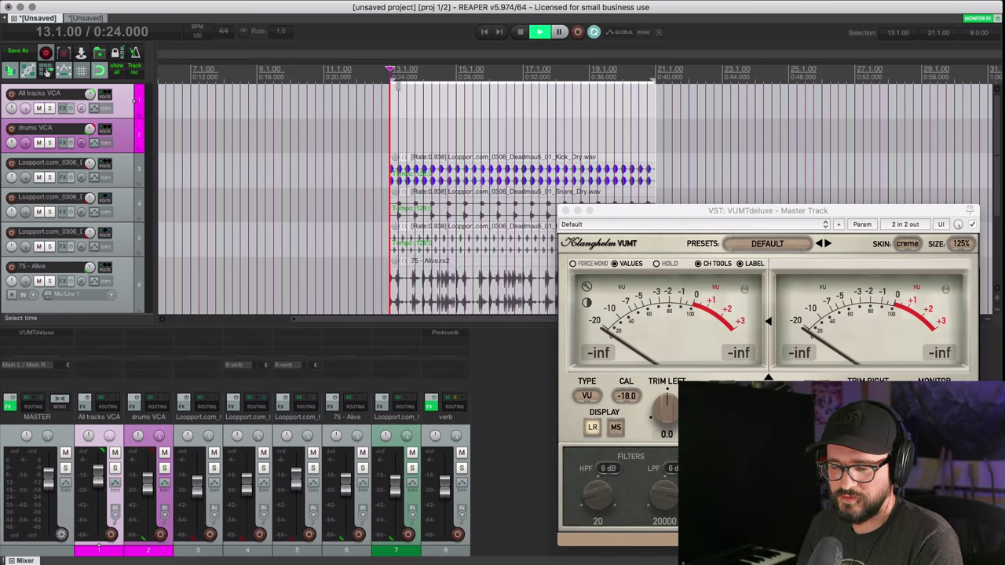
Step: Play the mix while turning down the All tracks VCA fader, check the master VUMTdeluxe meter and reposition its window
key("space")
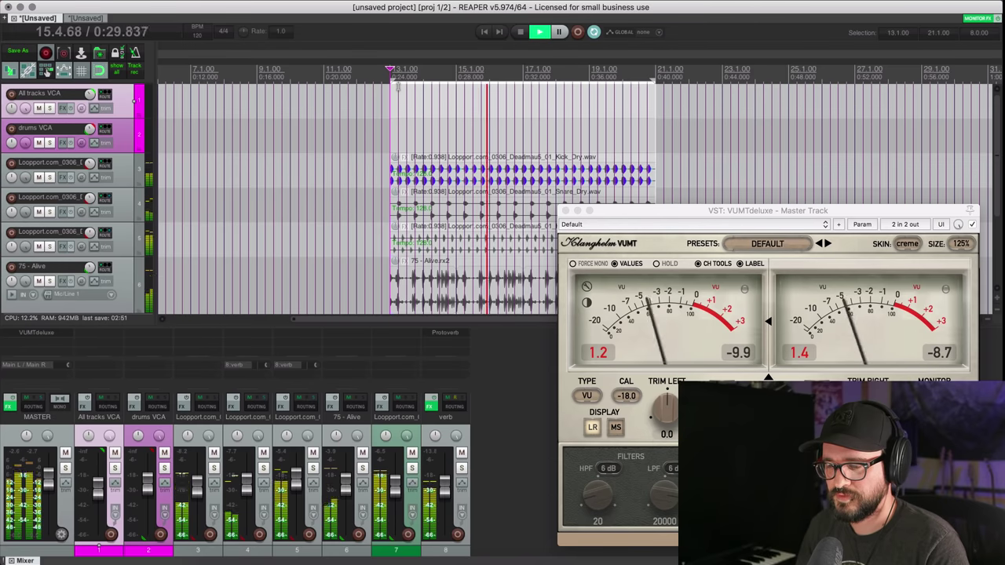
key("space")
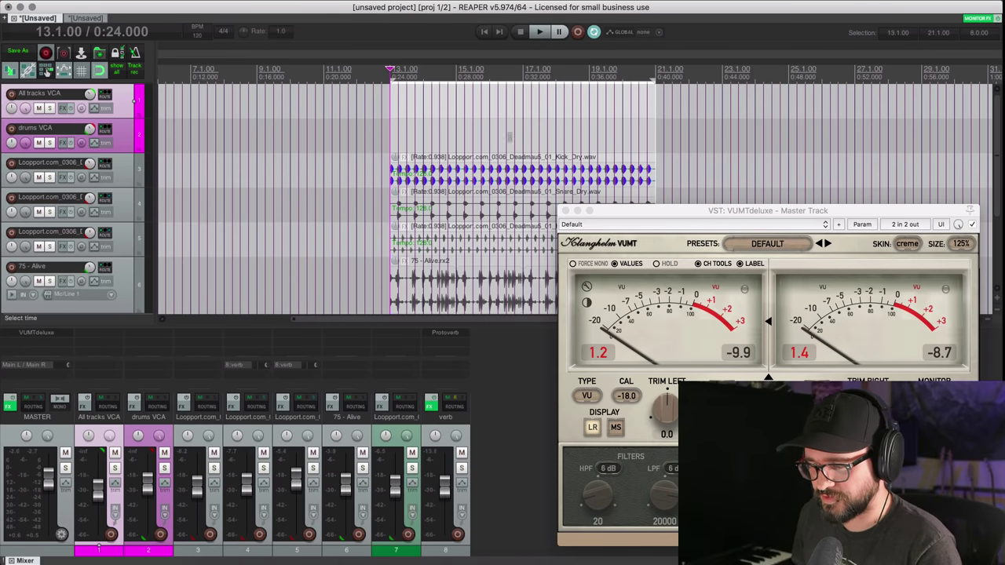
left_click_drag(637, 214, 585, 186)
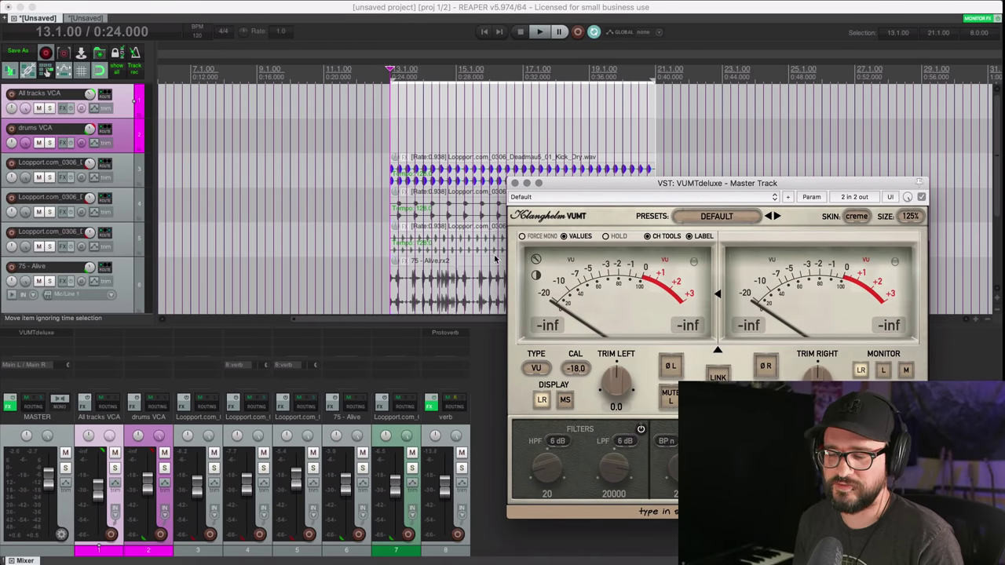
Step: Inspect the hi-hat track's send to verb, close its controls and clear the track selection
left_click(97, 434)
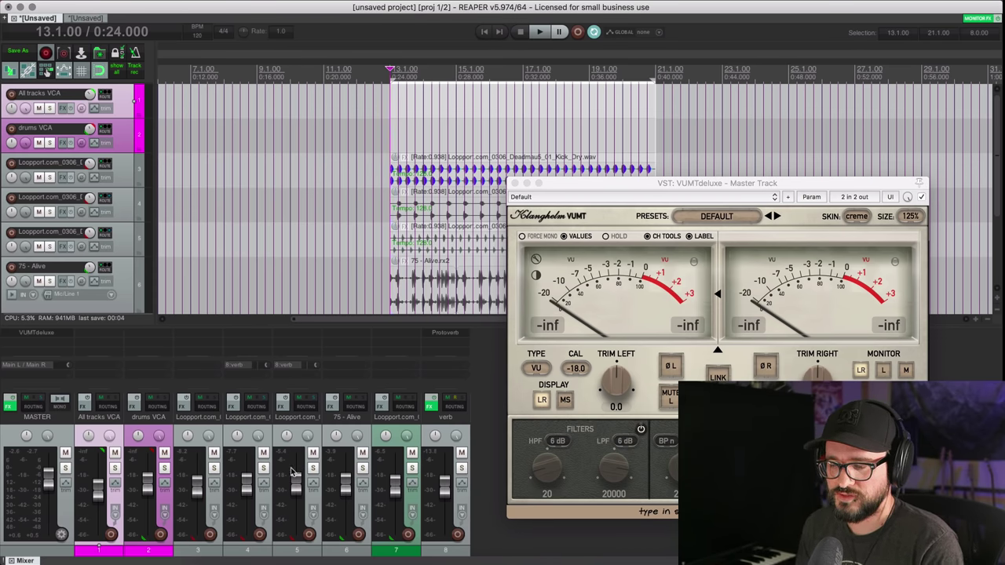
left_click(287, 366)
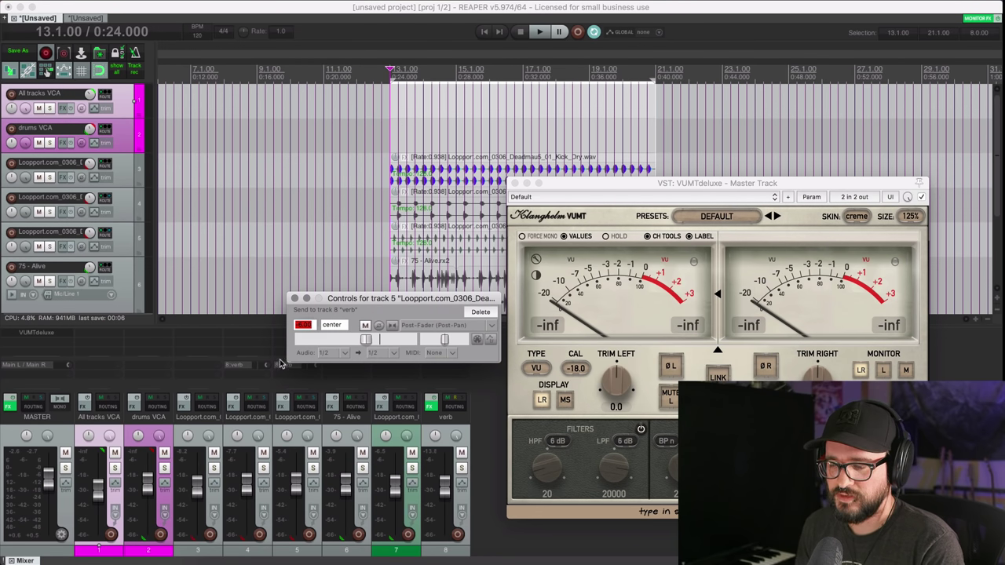
left_click(295, 299)
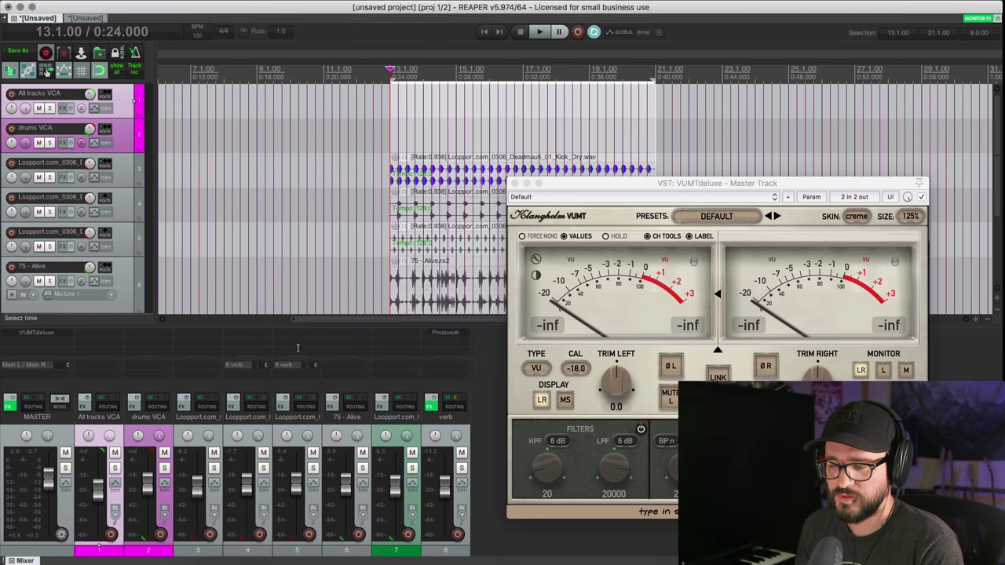
left_click(483, 373)
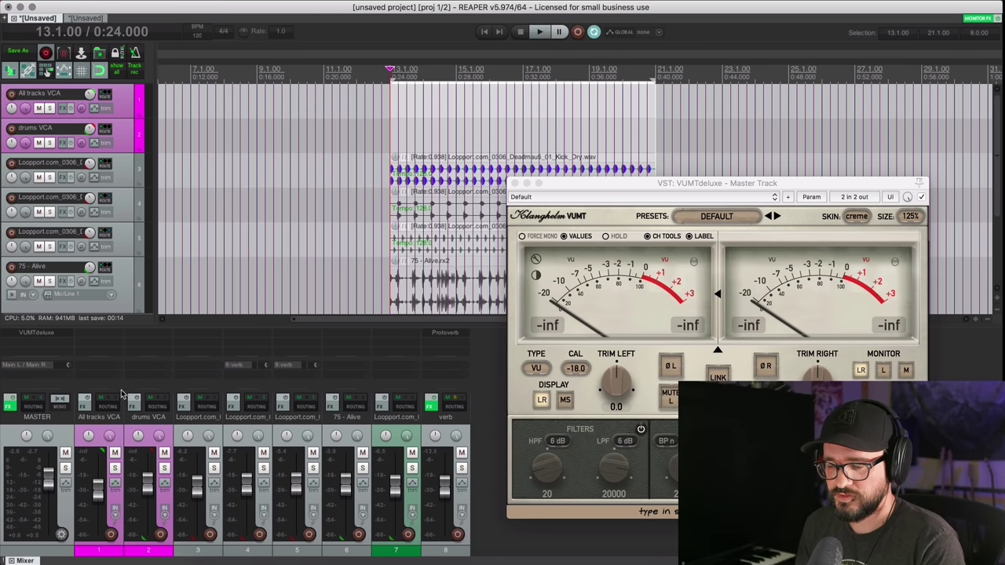
Step: Open the Grouping Matrix and examine the VCA master and slave assignments in Group 1 and Group 2
left_click(135, 2)
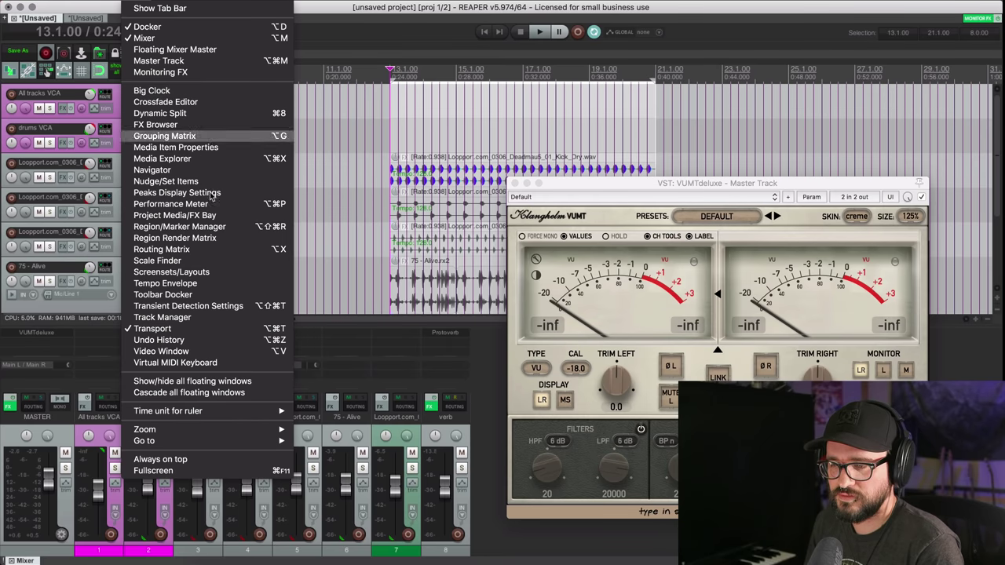
left_click(164, 136)
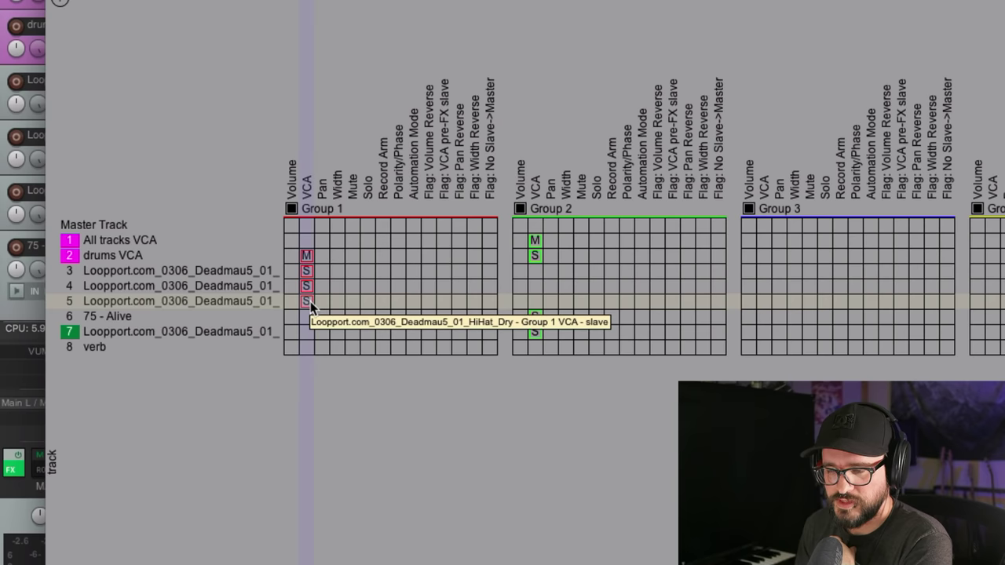
left_click(535, 316)
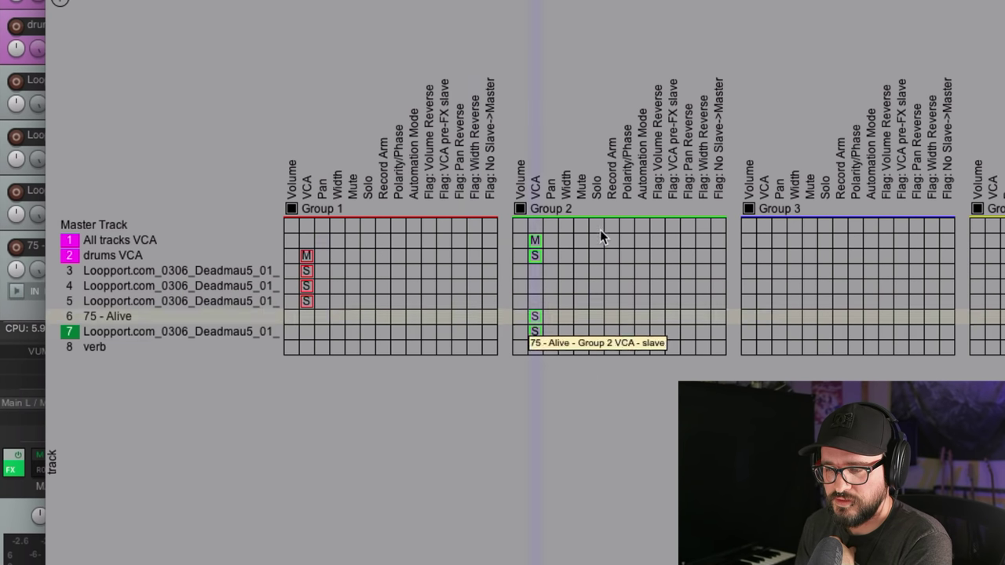
left_click(534, 251)
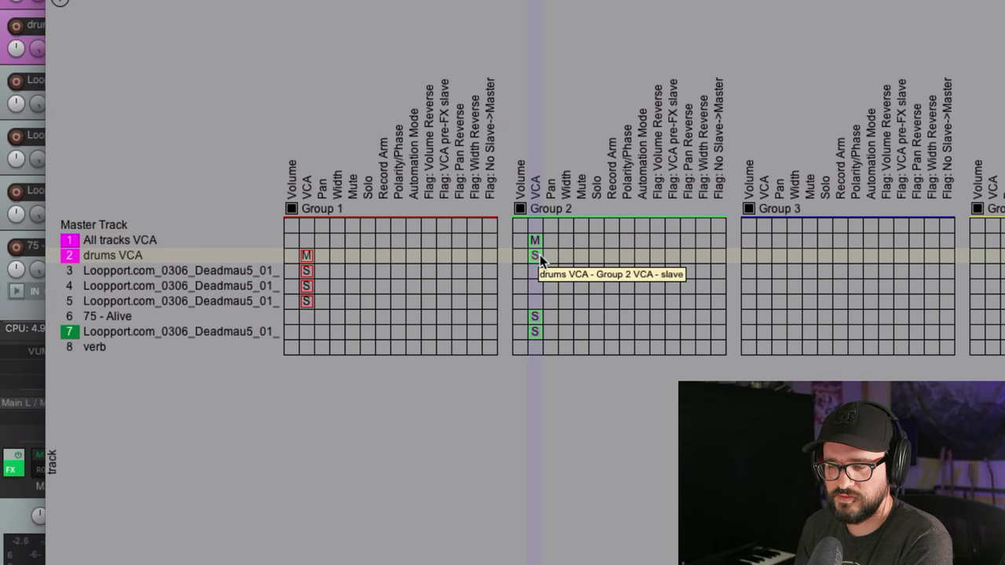
Step: Search the action list for vca and examine the two envelope actions that apply VCAs to tracks
left_click(536, 331)
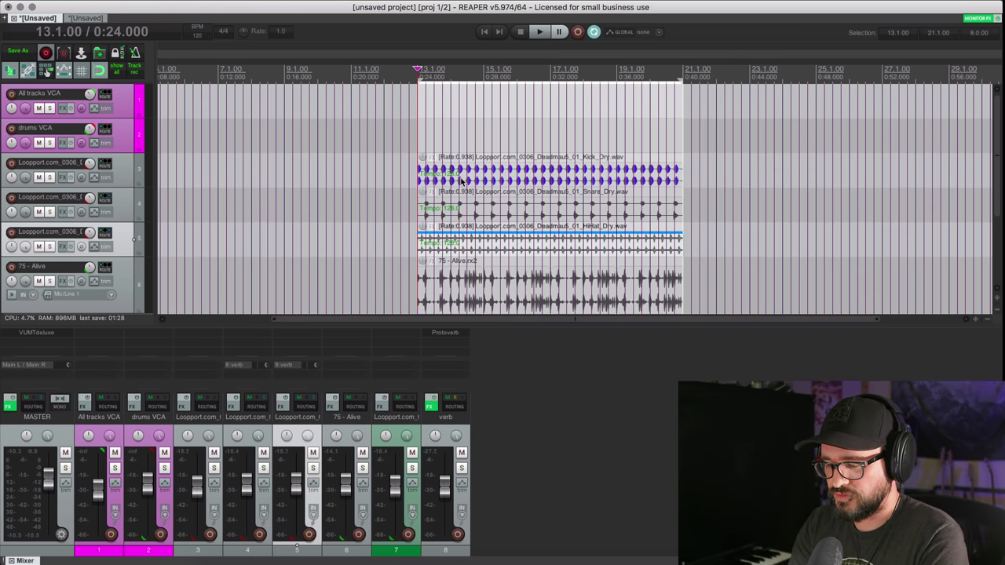
key("shift+slash")
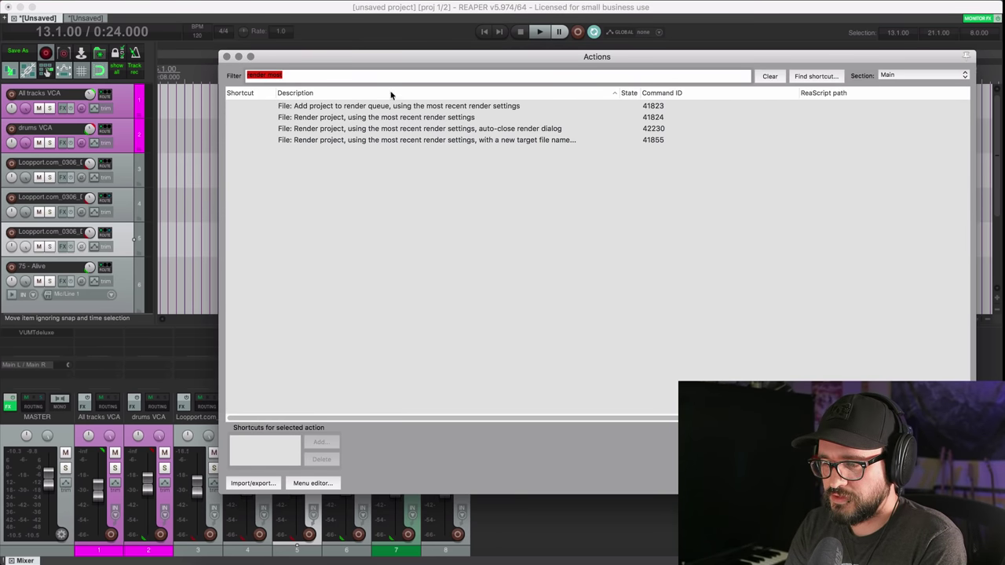
type("vca")
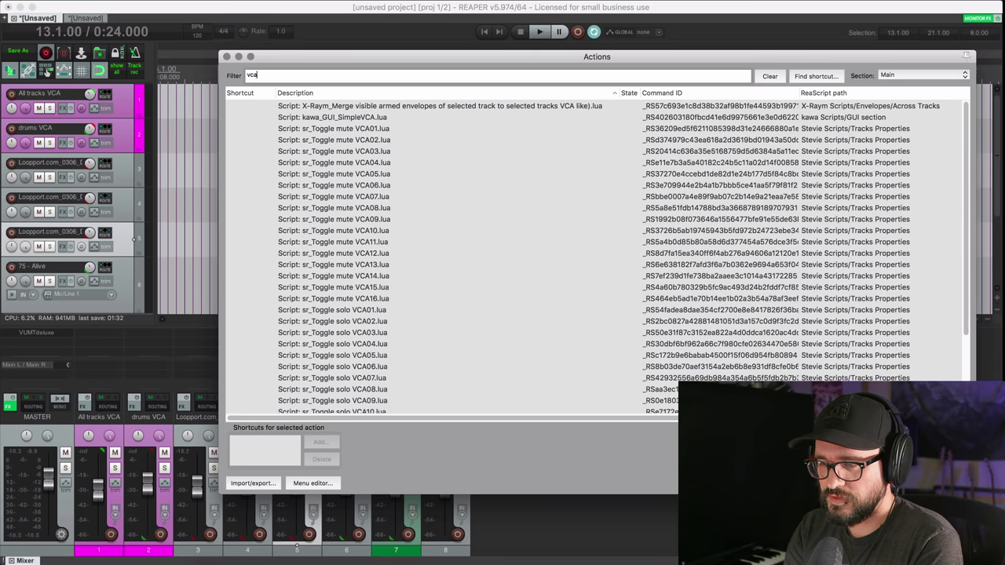
scroll(408, 283, "down", 5)
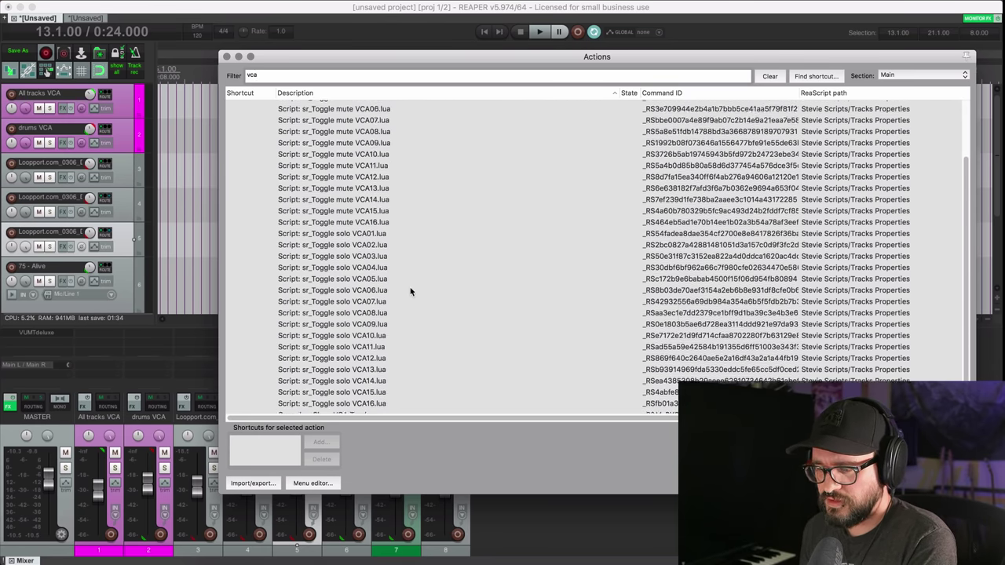
left_click(396, 408)
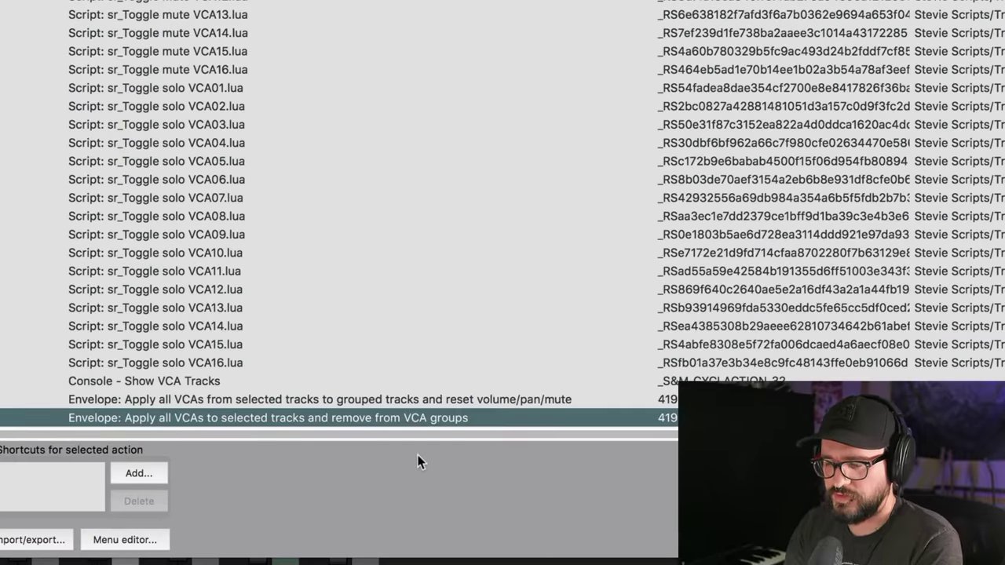
key("Up")
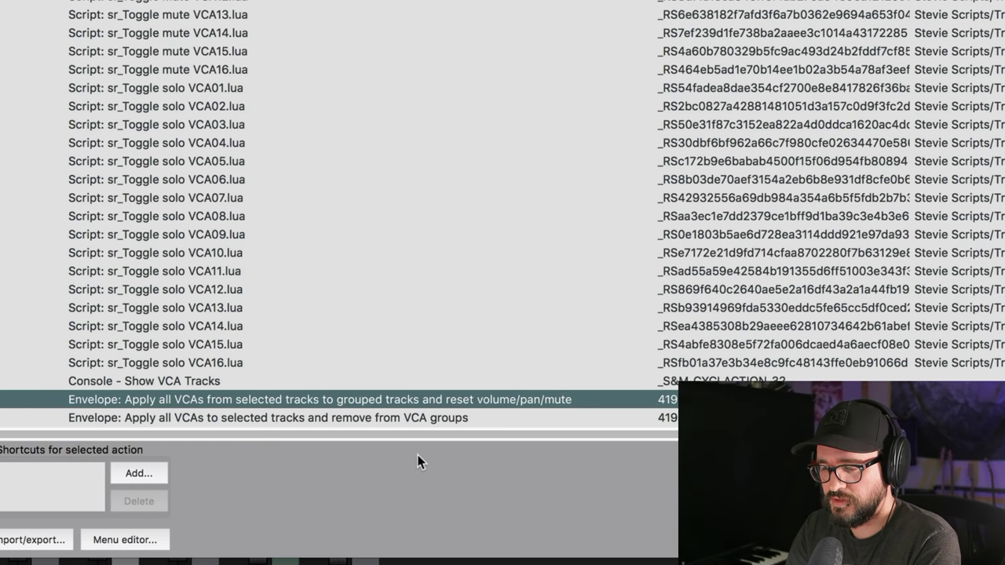
key("Down")
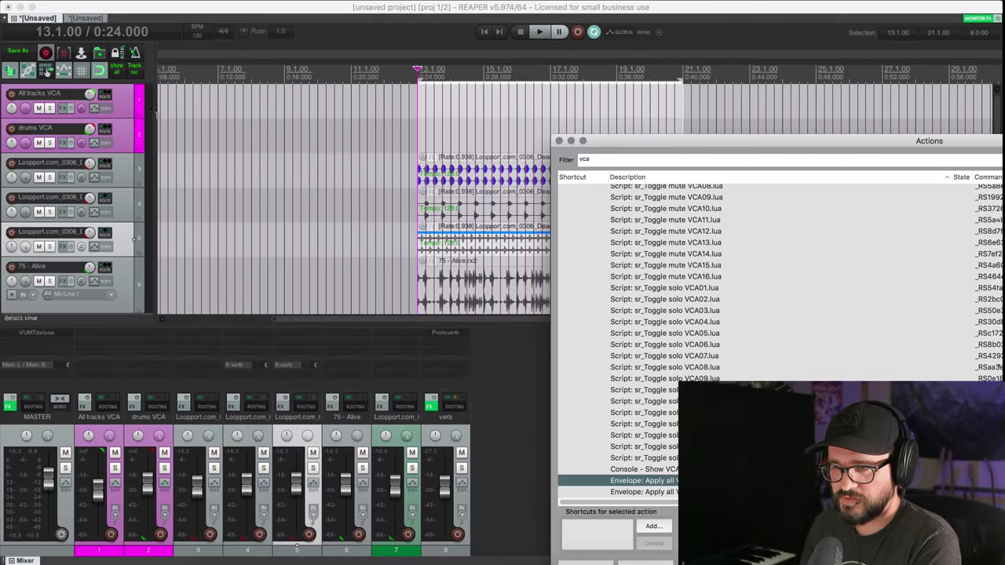
Step: Select the drums VCA track, play the mix while turning down the drums VCA fader, and stop playback
left_click(135, 112)
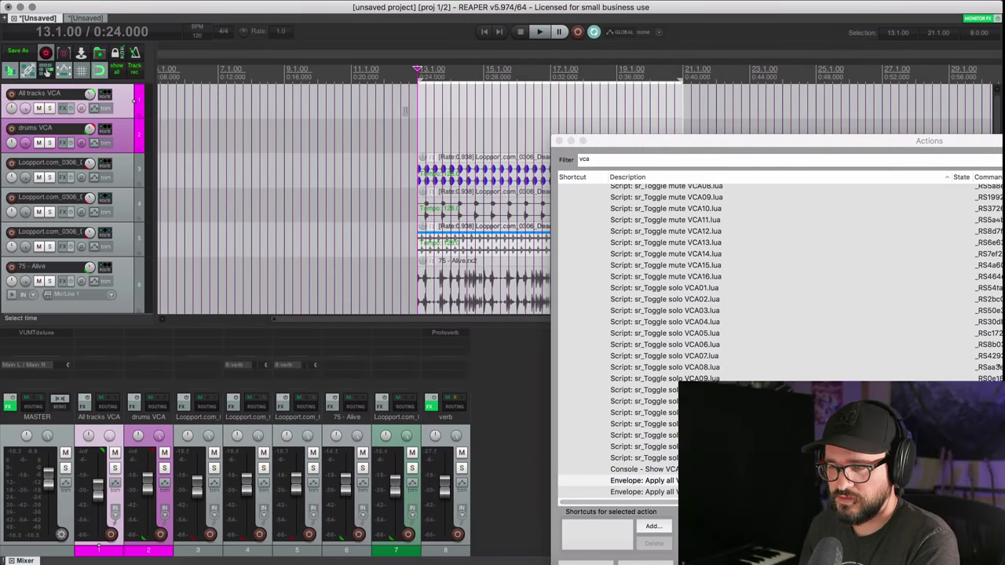
left_click(128, 128)
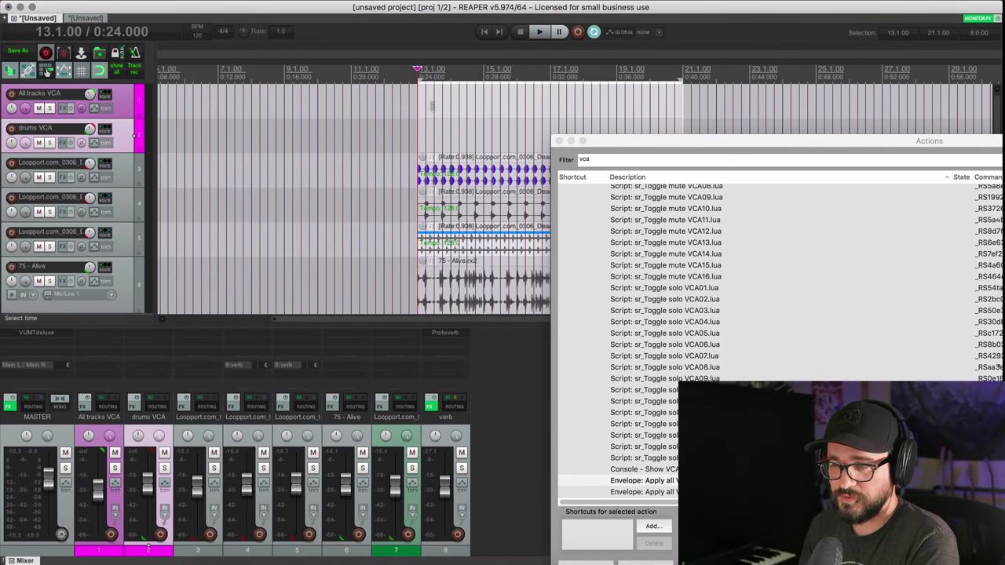
key("space")
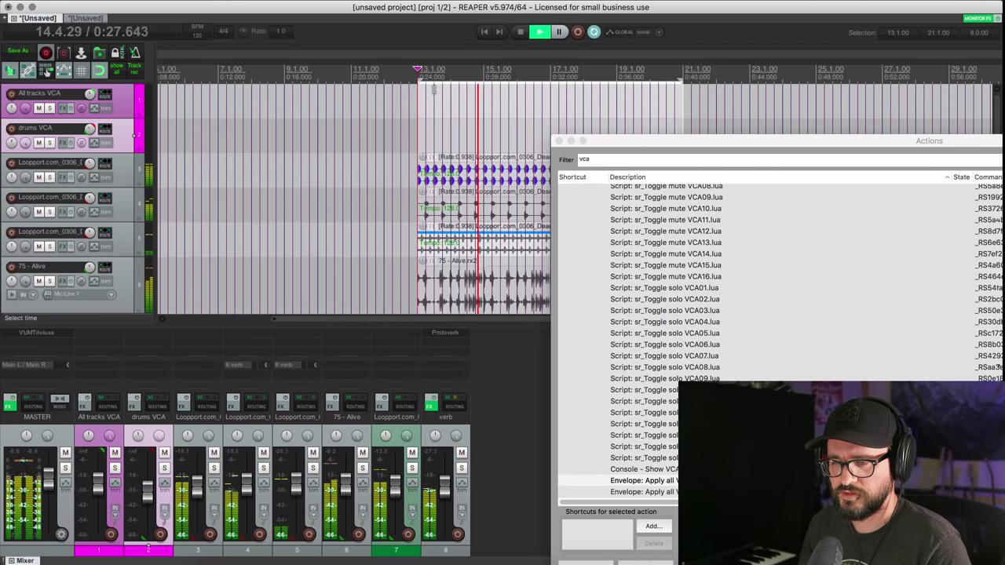
key("space")
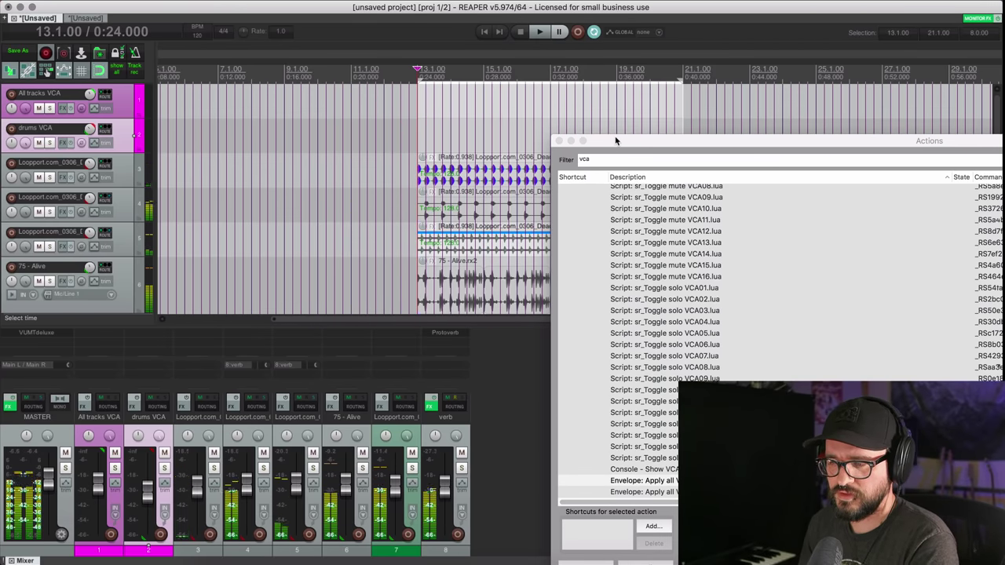
Step: Reposition the action list and run Apply all VCAs from selected tracks to grouped tracks and reset volume/pan/mute on the drums VCA track
left_click_drag(617, 141, 641, 56)
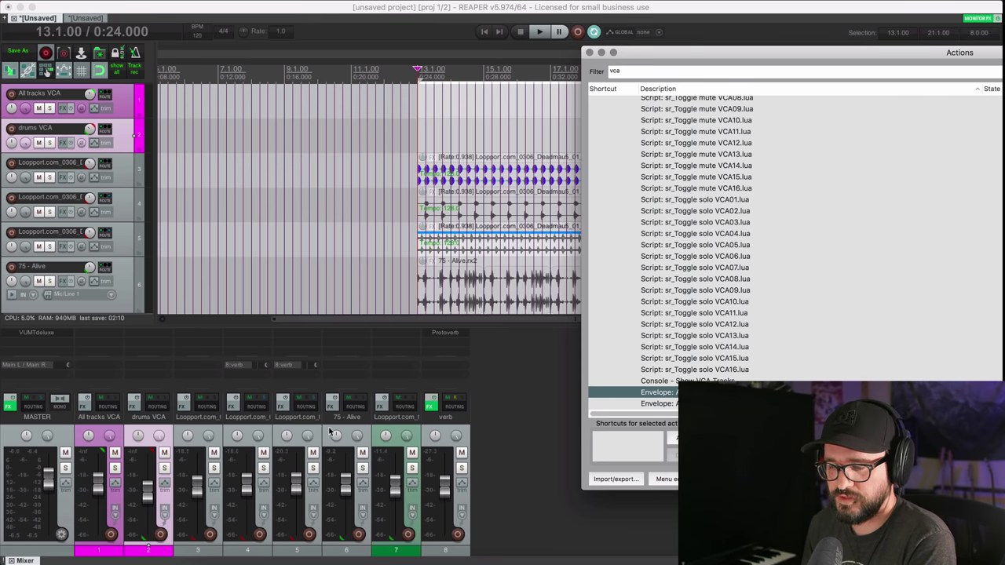
left_click_drag(639, 52, 419, 21)
key("Return")
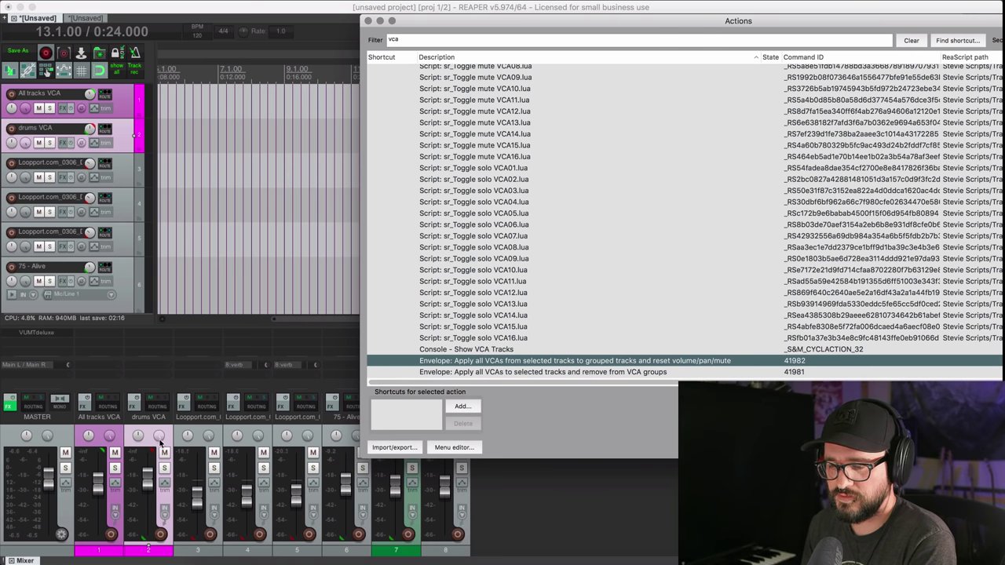
Step: Apply the All tracks VCA to its grouped tracks with the same reset action, then clear the track selection
left_click(99, 435)
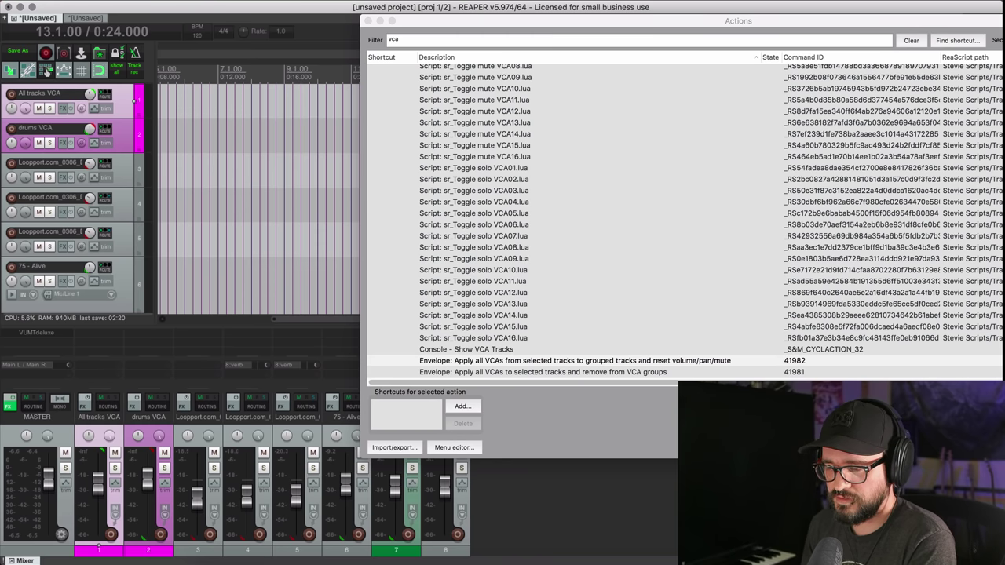
key("shift+slash")
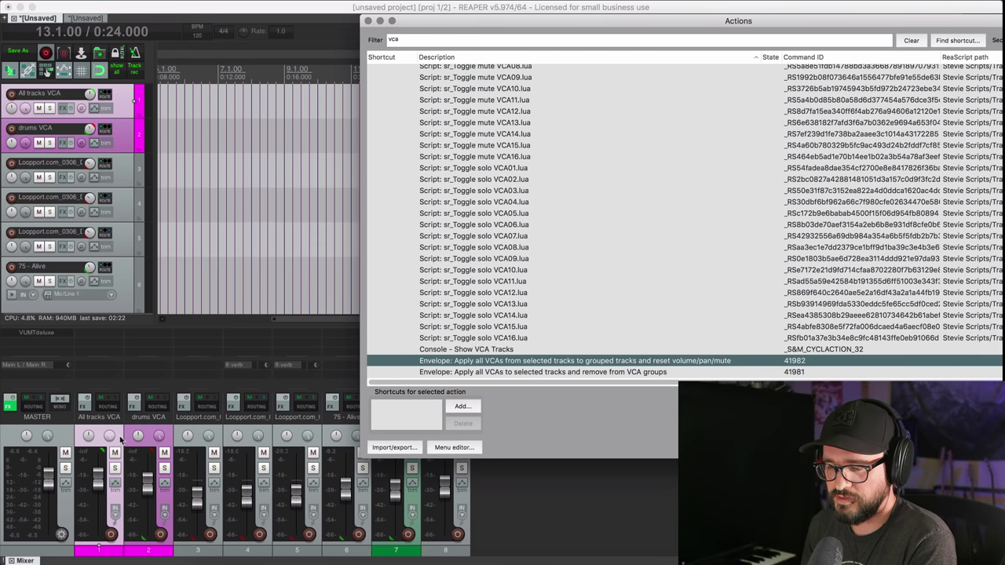
left_click(540, 509)
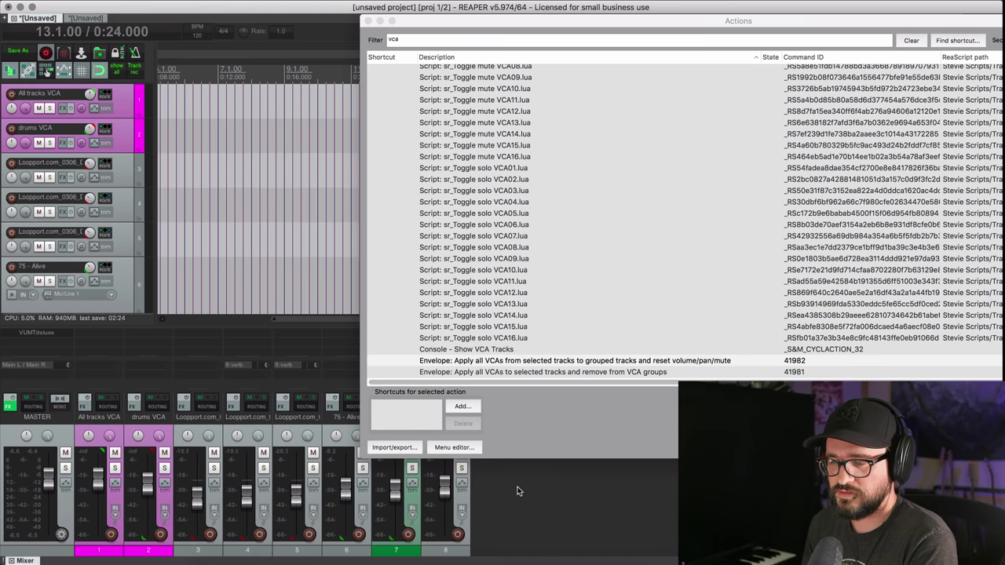
Step: Select the All tracks VCA track, close the action list, and briefly play the mix to hear the applied levels
left_click(122, 92)
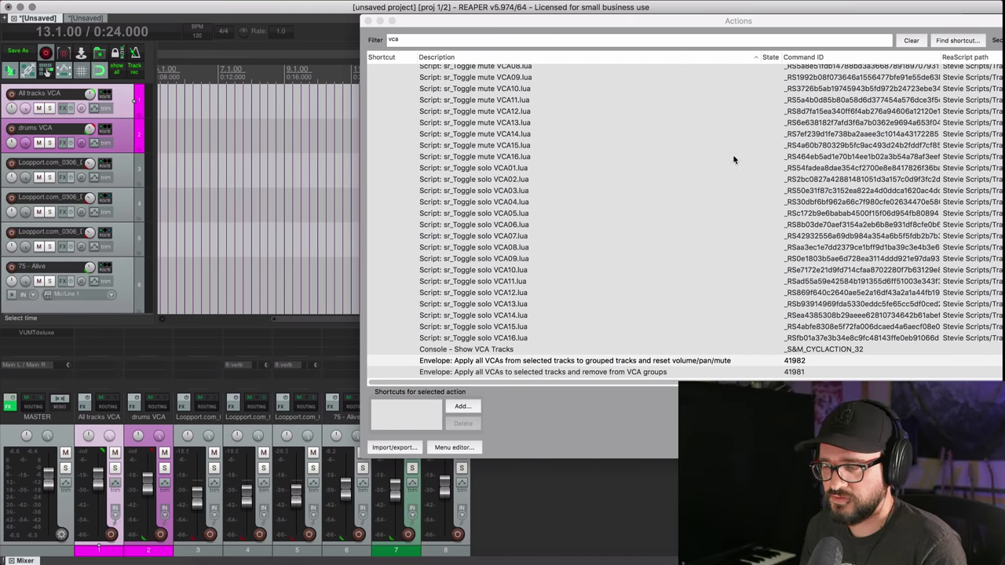
mouse_move(721, 11)
left_mouse_down()
mouse_move(662, 44)
mouse_move(694, 10)
mouse_move(724, 11)
left_mouse_up()
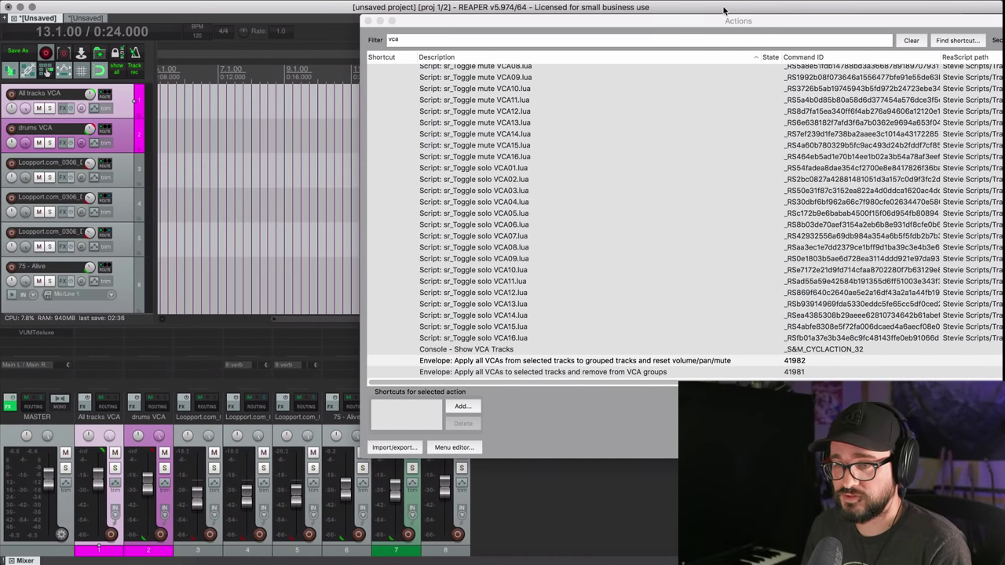
left_click(368, 21)
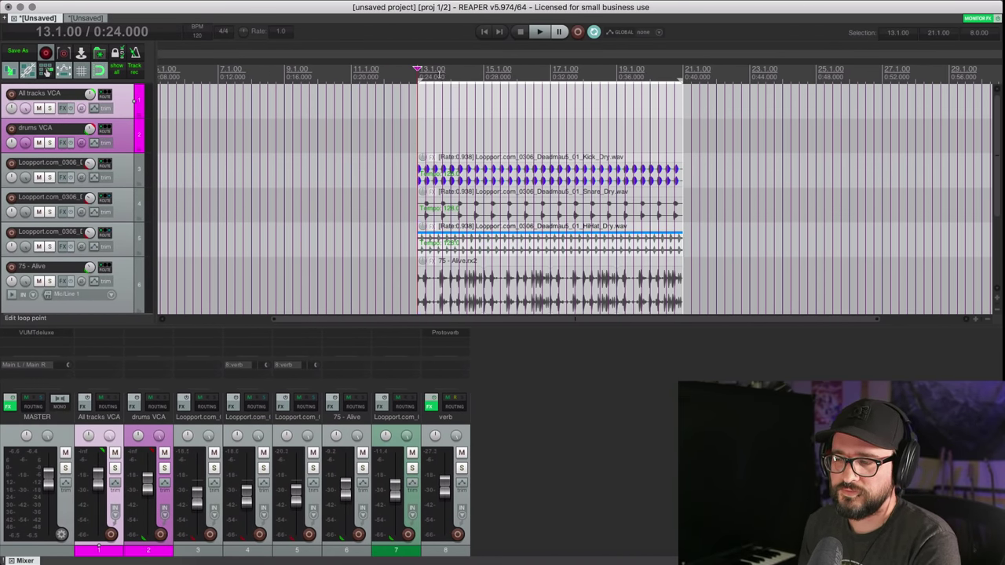
key("space")
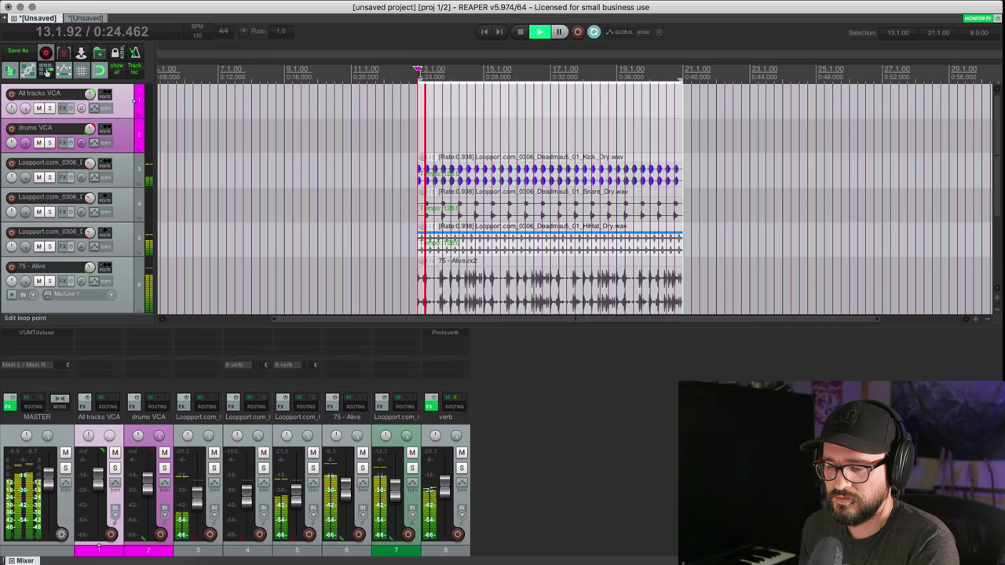
key("space")
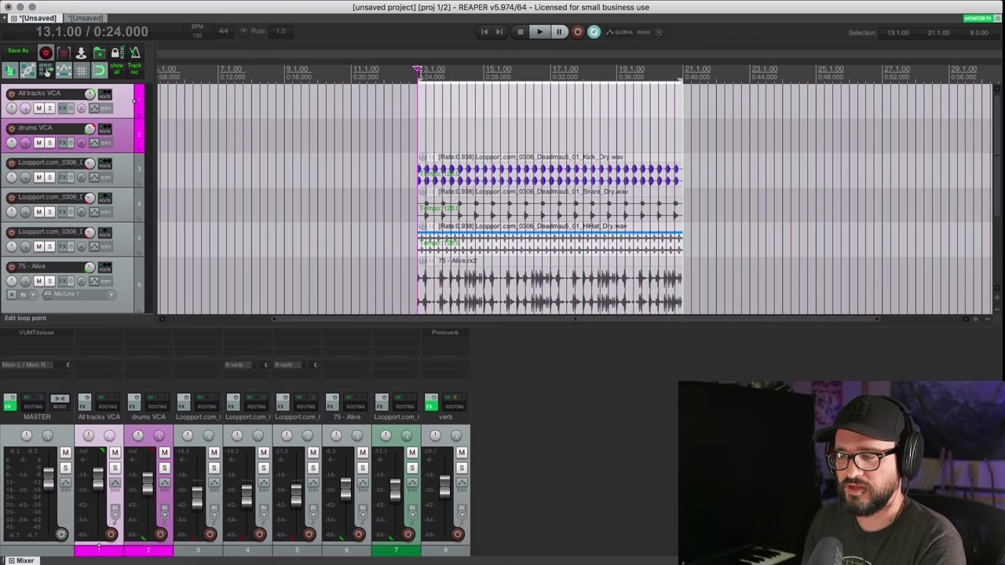
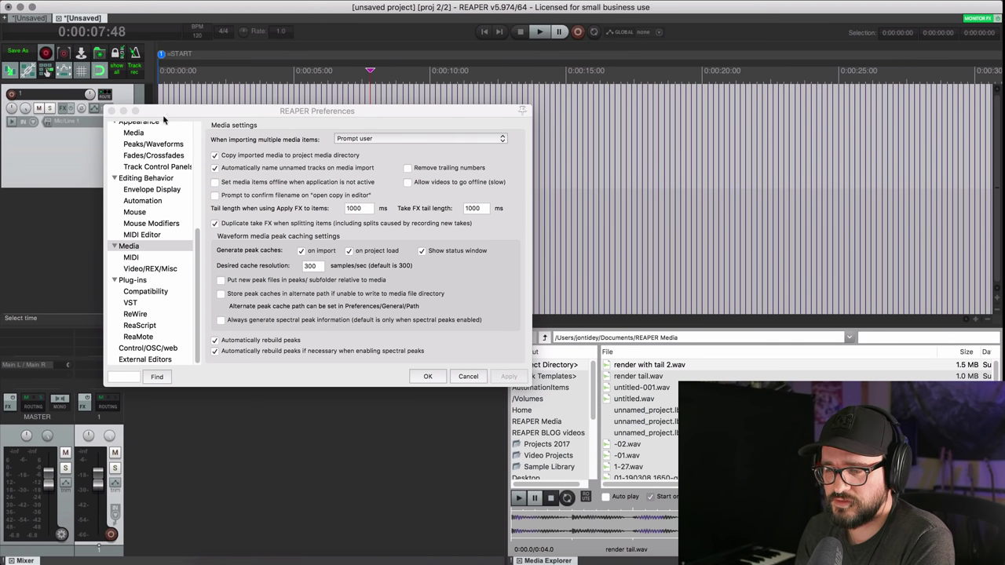
Step: Close the Preferences and set a time selection from 0:04:05:00 to 0:04:55:00 on the timeline
left_click(111, 111)
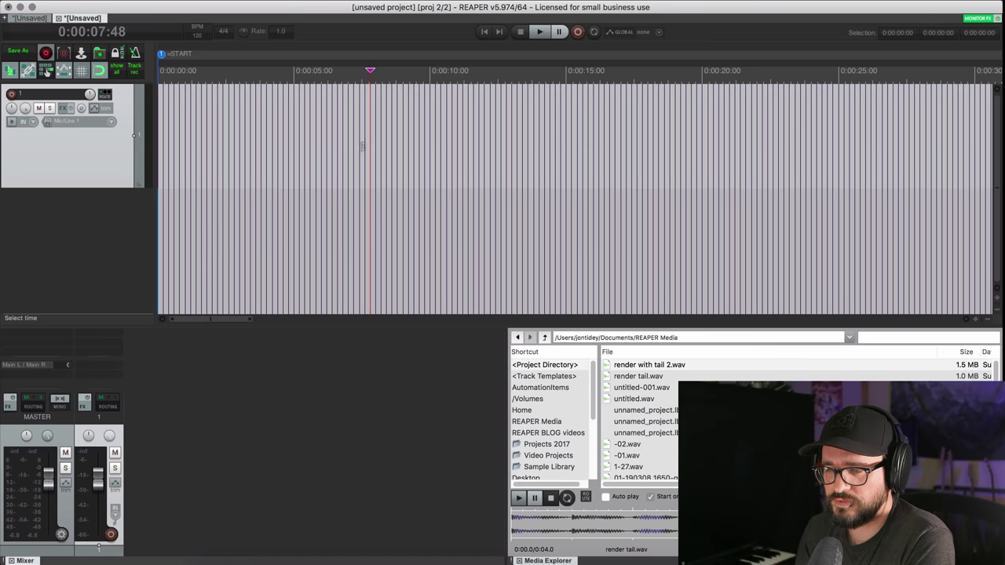
scroll(370, 161, "down", 6)
scroll(370, 161, "down", 4)
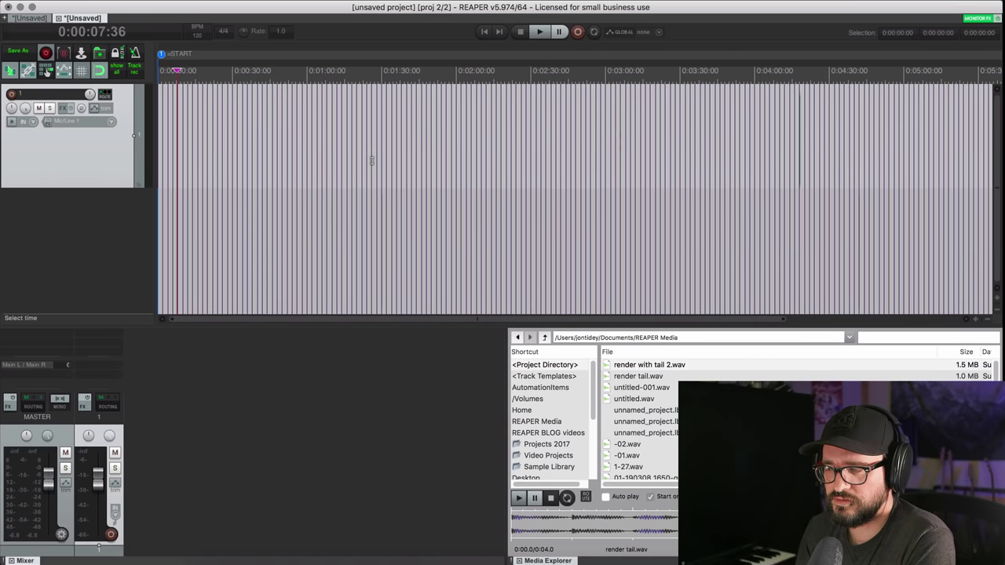
left_click_drag(572, 117, 655, 129)
scroll(656, 129, "up", 6)
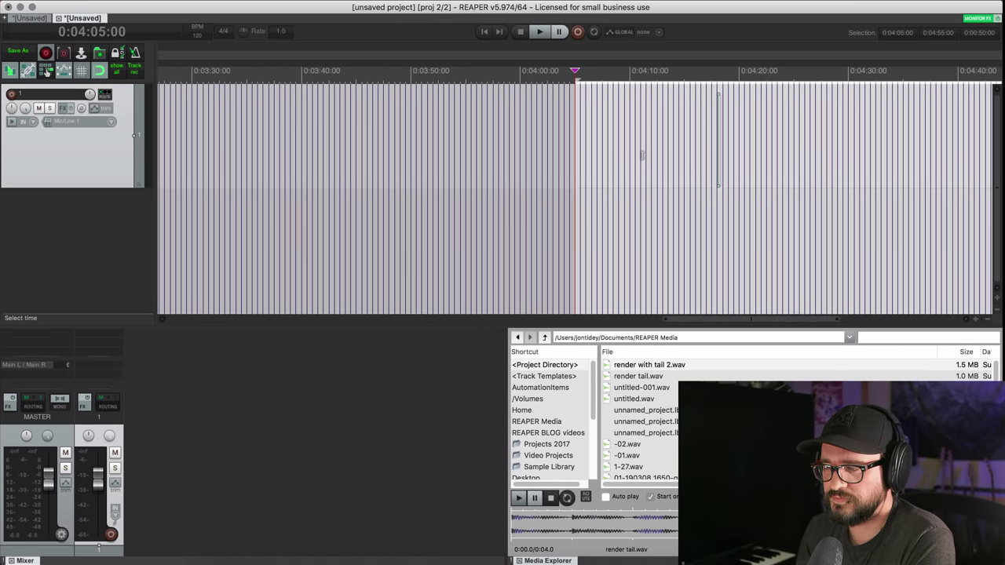
Step: Find the image items near 0:04:18 and inspect the source properties of the reaperblog 2019 siteicon.png item
left_click(802, 136)
scroll(804, 143, "up", 10)
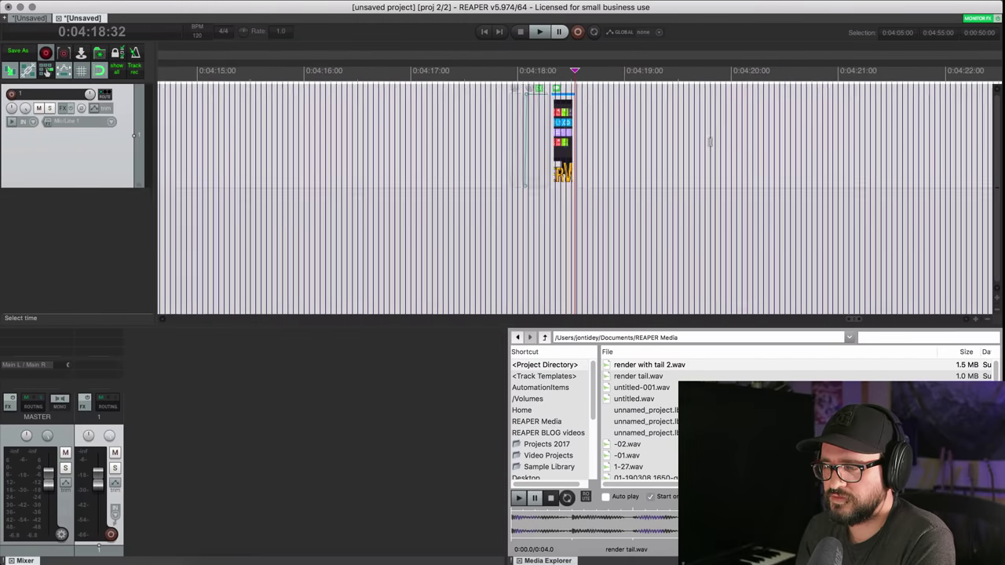
left_click(404, 136)
scroll(396, 143, "up", 3)
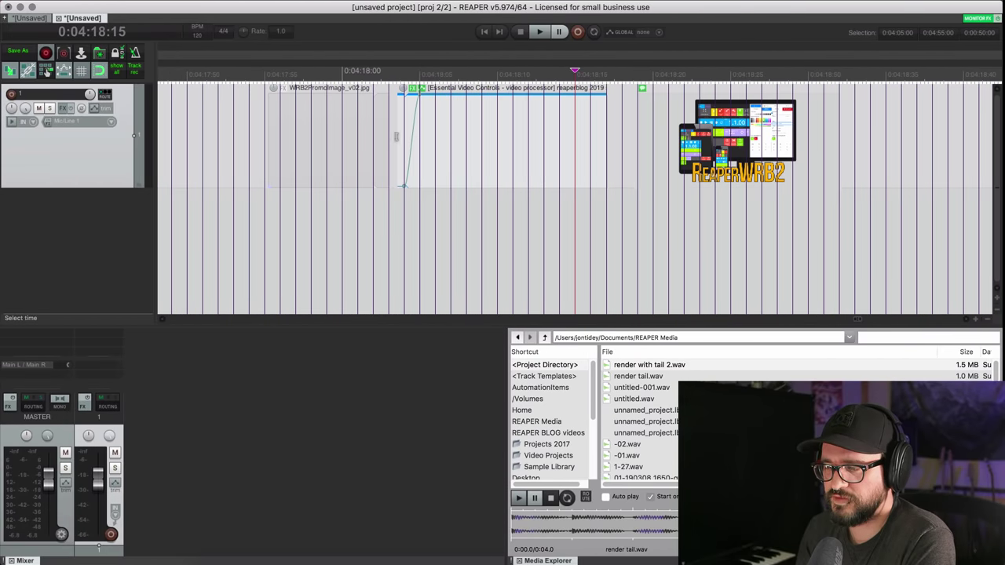
right_click(476, 147)
left_click(520, 174)
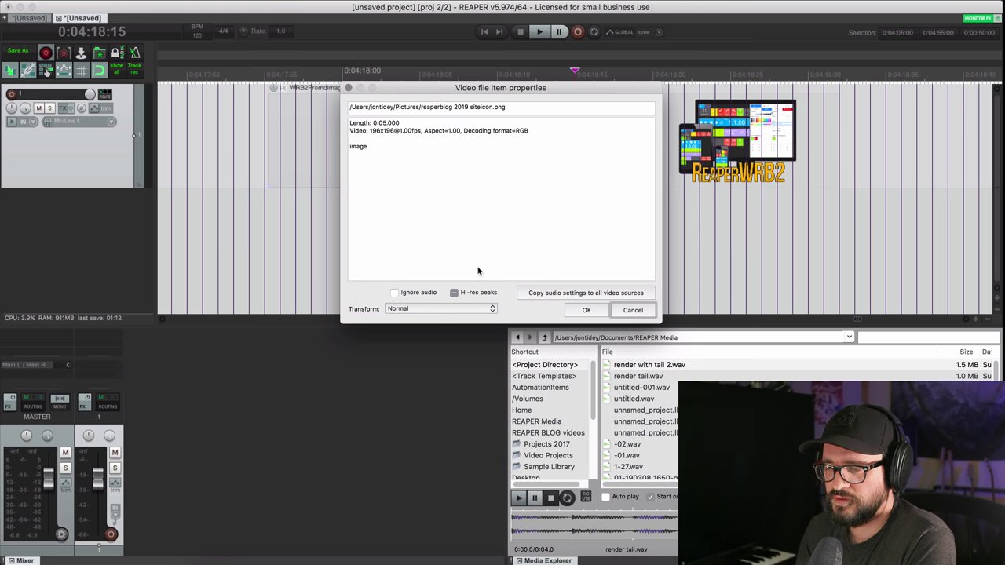
key("Escape")
Step: Inspect the source properties of the WRB2PromoImage_v02.jpg item, close them and deselect the item
right_click(357, 145)
left_click(386, 175)
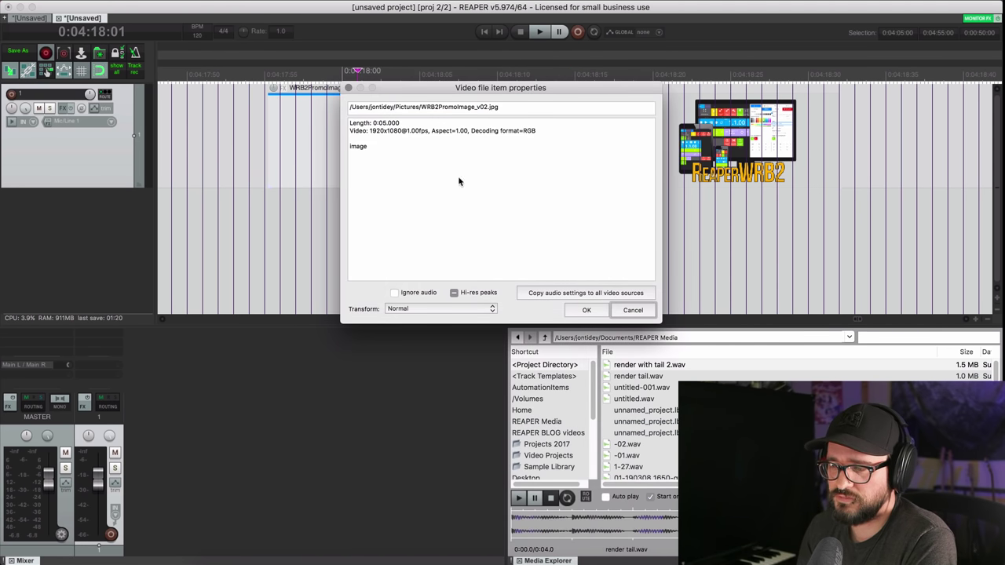
left_click(629, 310)
left_click(402, 241)
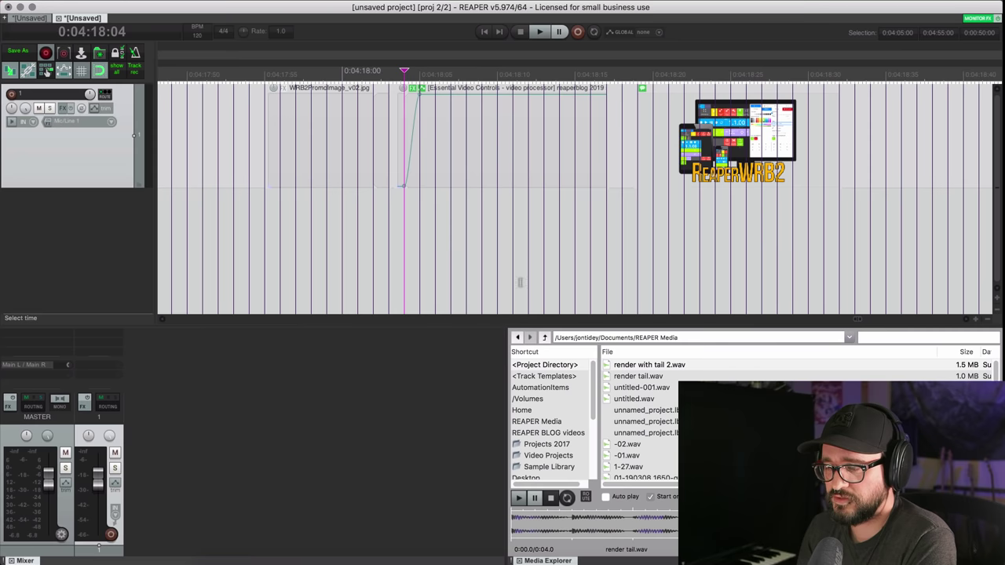
Step: Import best free virtual drums ssd5_capture.mp4 from the REAPER BLOG videos folder onto a new track and view its source properties
scroll(562, 411, "down", 10)
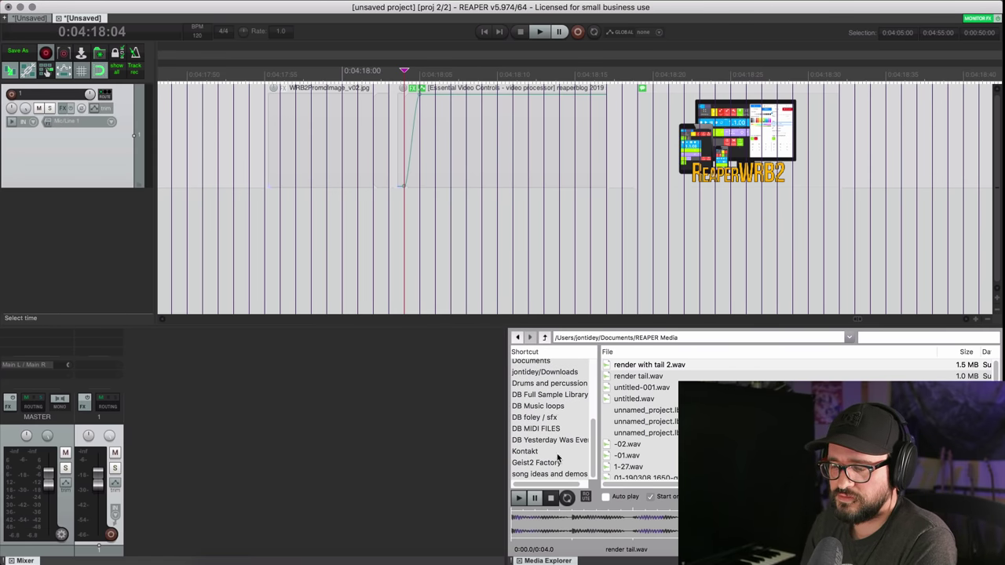
scroll(559, 422, "up", 10)
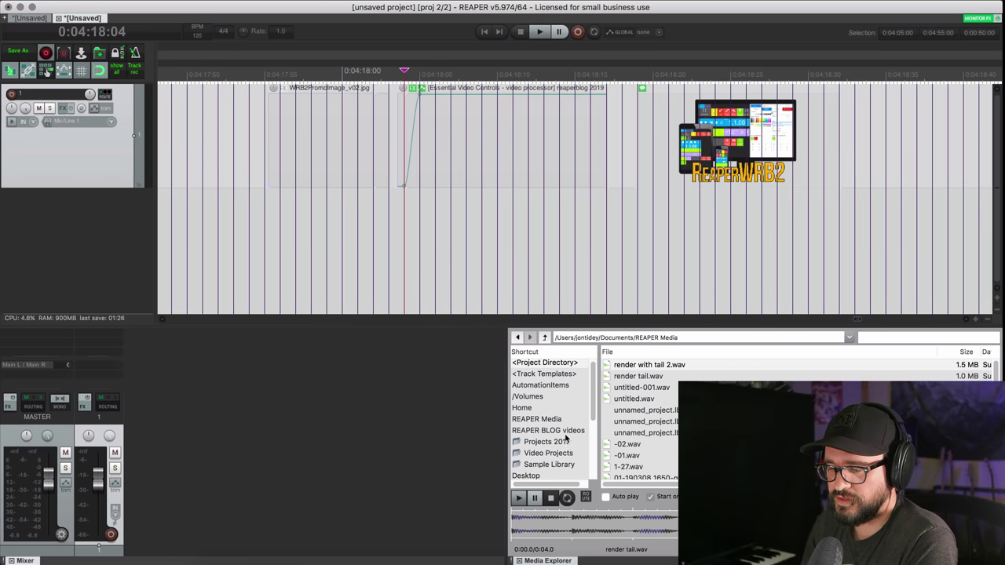
left_click(564, 431)
left_click(667, 401)
left_click_drag(667, 402, 796, 245)
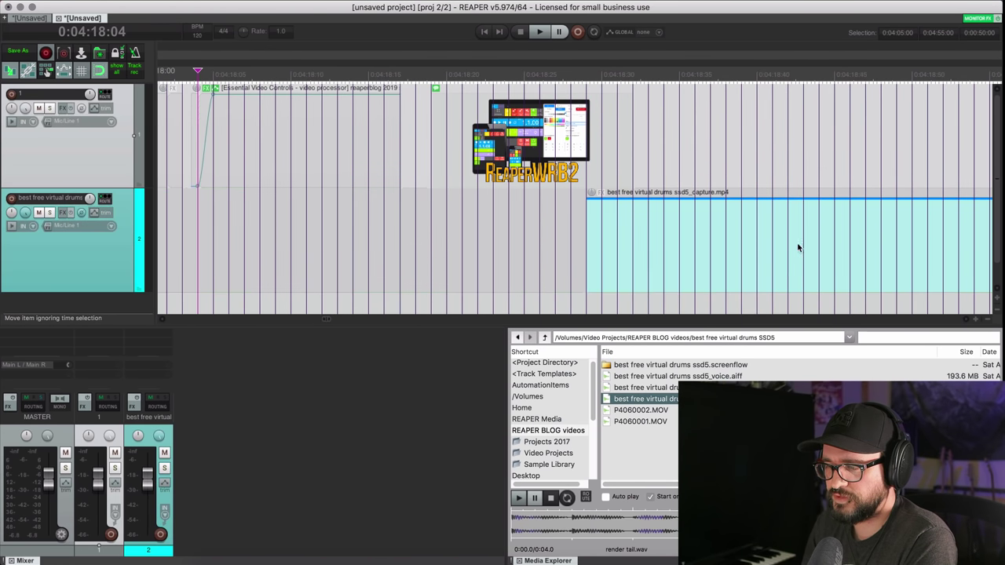
right_click(682, 246)
left_click(718, 174)
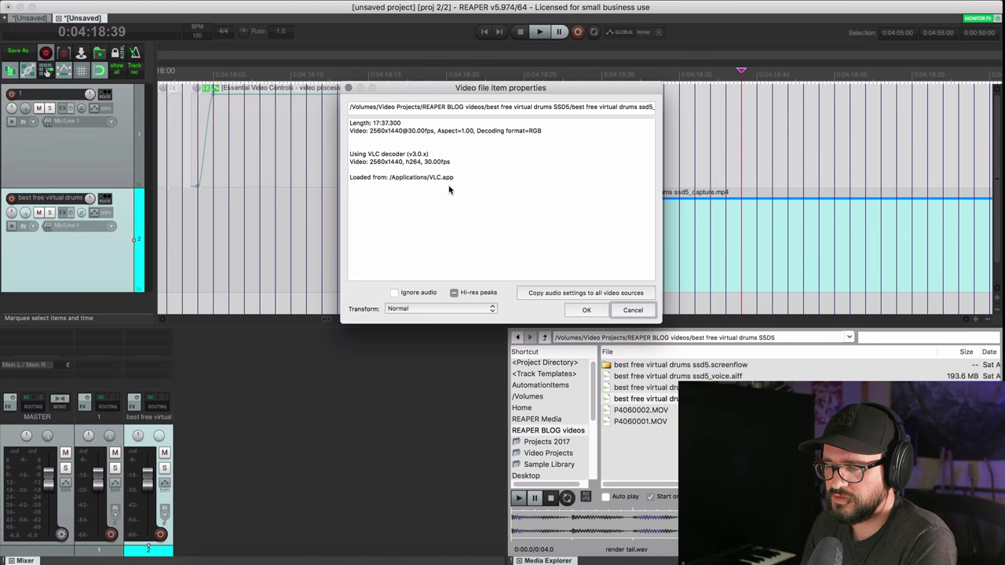